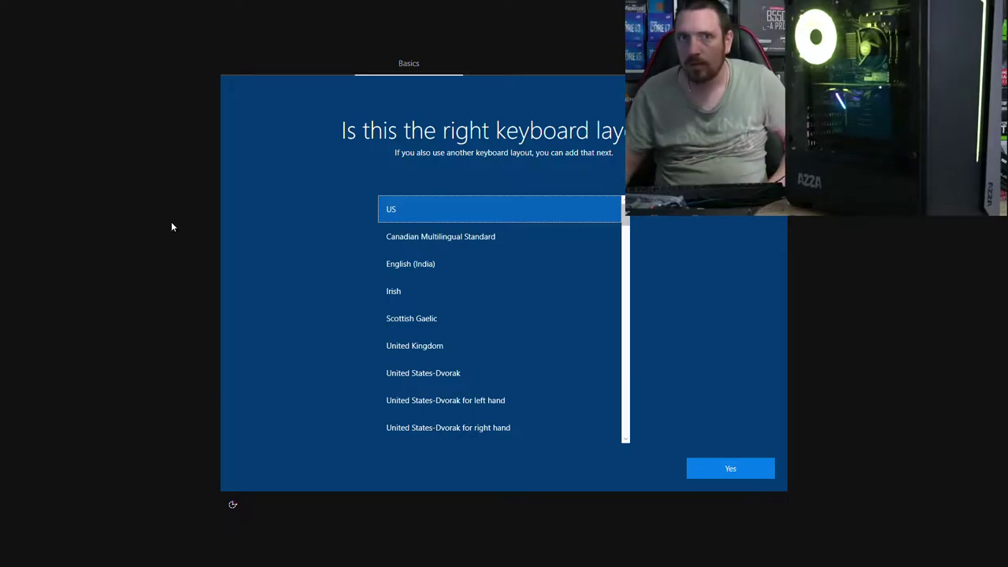
Step: Keep the US keyboard, set up offline, and create local account 'test' with no password
click(731, 471)
click(729, 467)
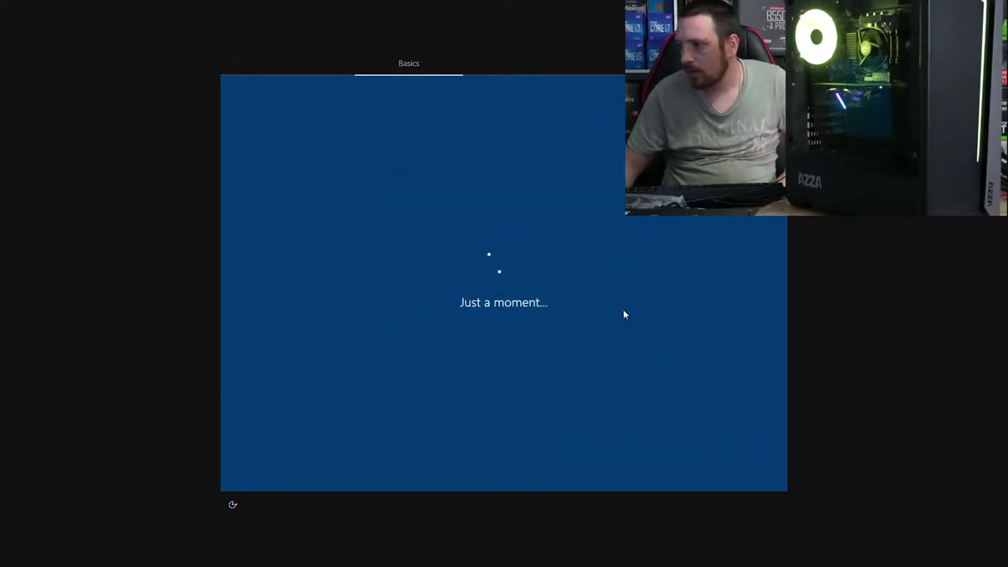
click(275, 475)
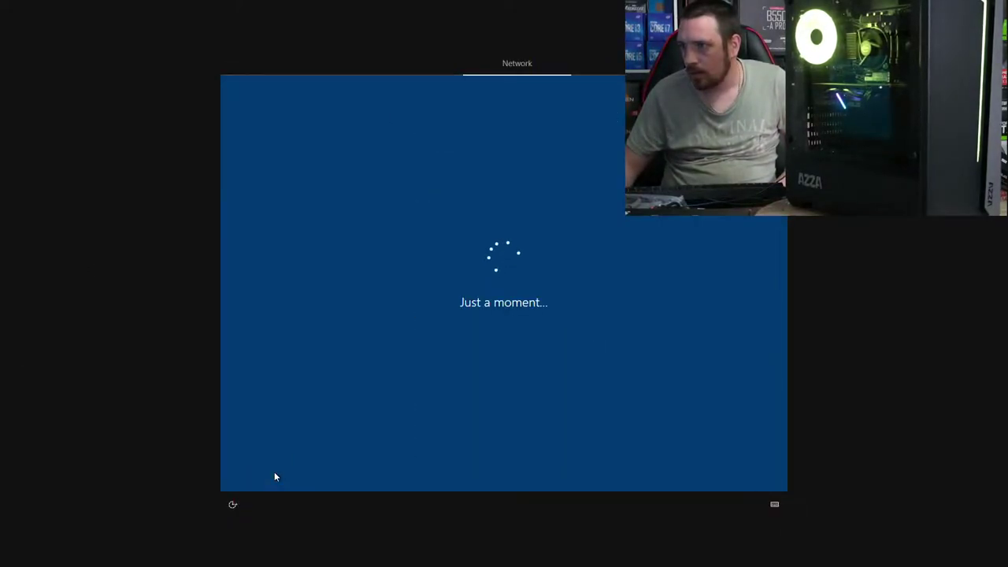
click(275, 472)
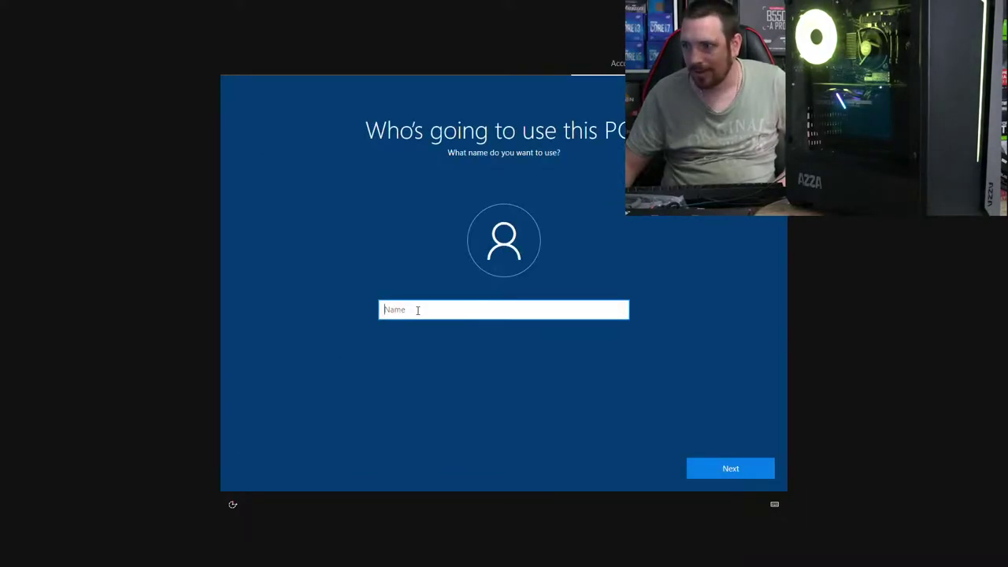
text(test)
key(Return)
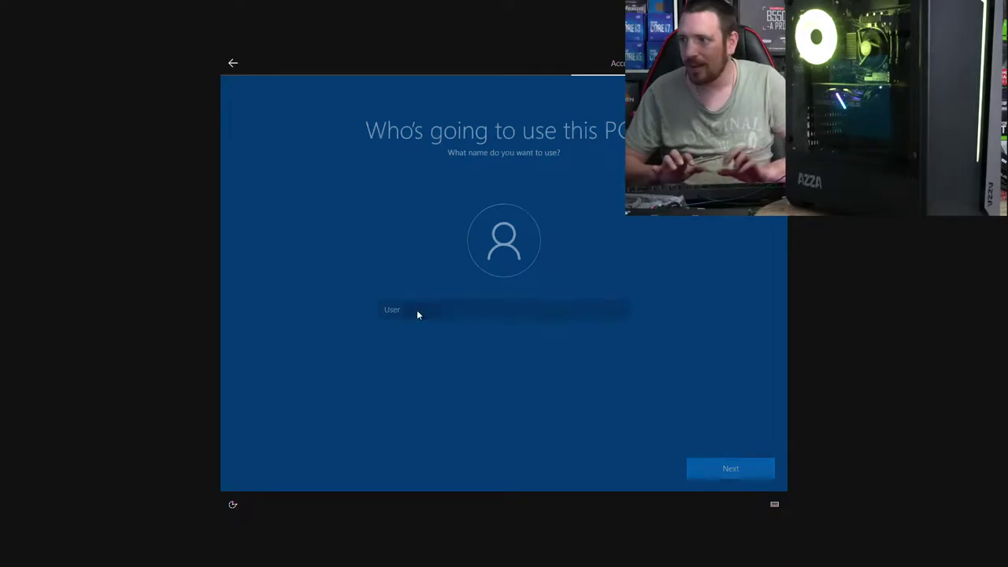
key(Return)
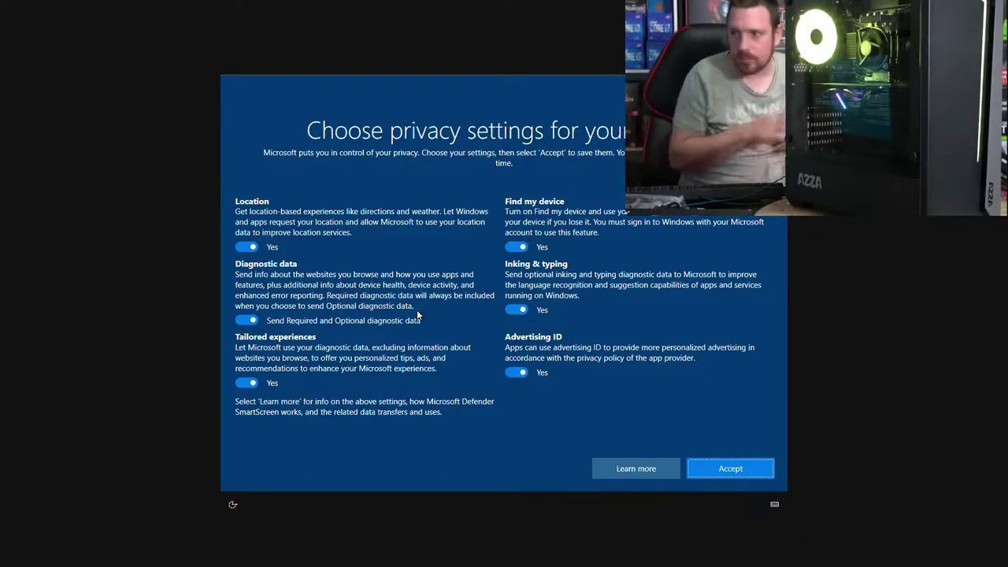
Step: Turn off every privacy option, with diagnostic data set to Required only, and accept
click(516, 247)
click(515, 310)
click(513, 372)
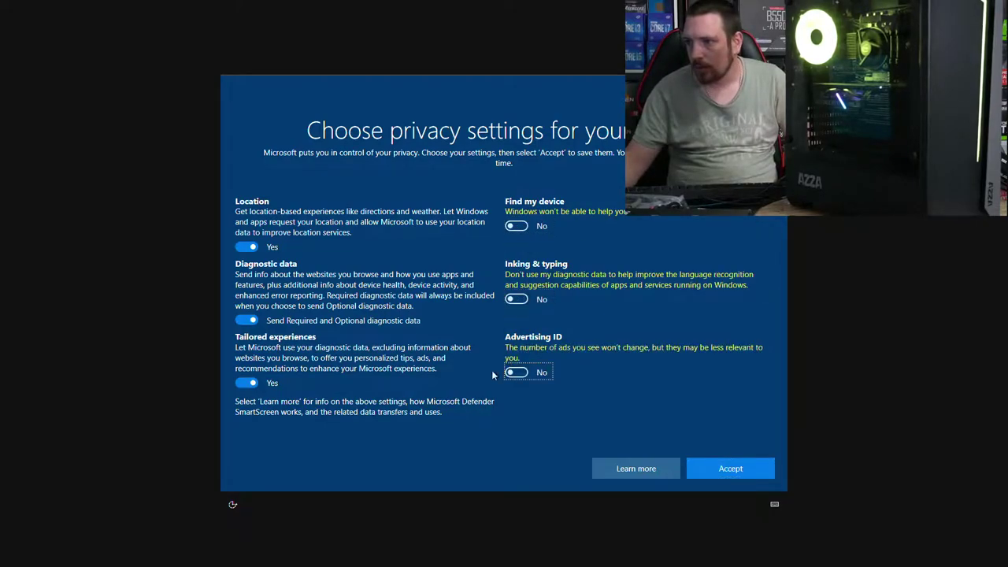
click(245, 247)
click(246, 309)
click(246, 372)
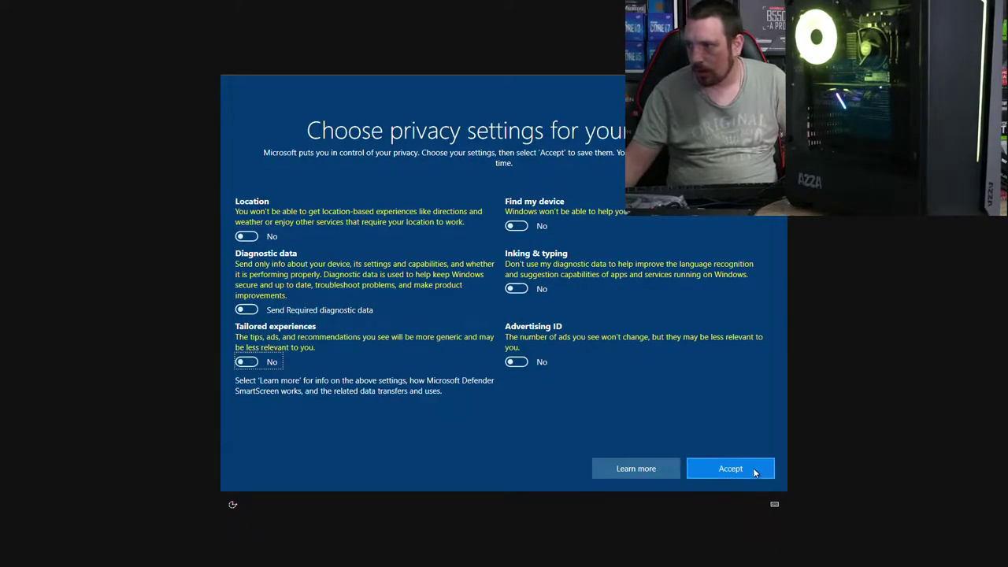
click(752, 473)
Step: Choose Not now on the Cortana page and let setup finish to the desktop
click(635, 472)
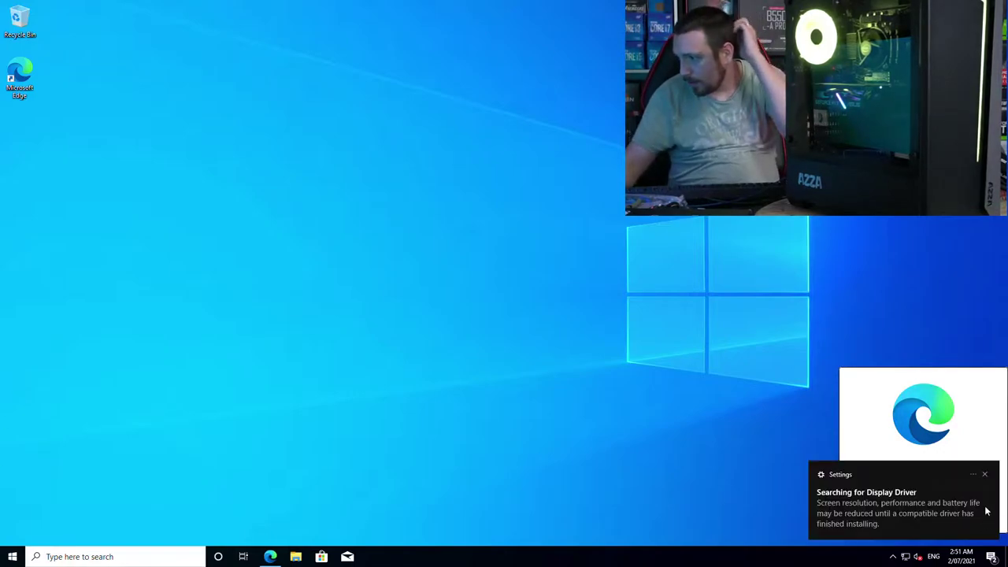
Step: Dismiss the driver and Edge notifications and hide the taskbar search box
click(985, 477)
click(982, 522)
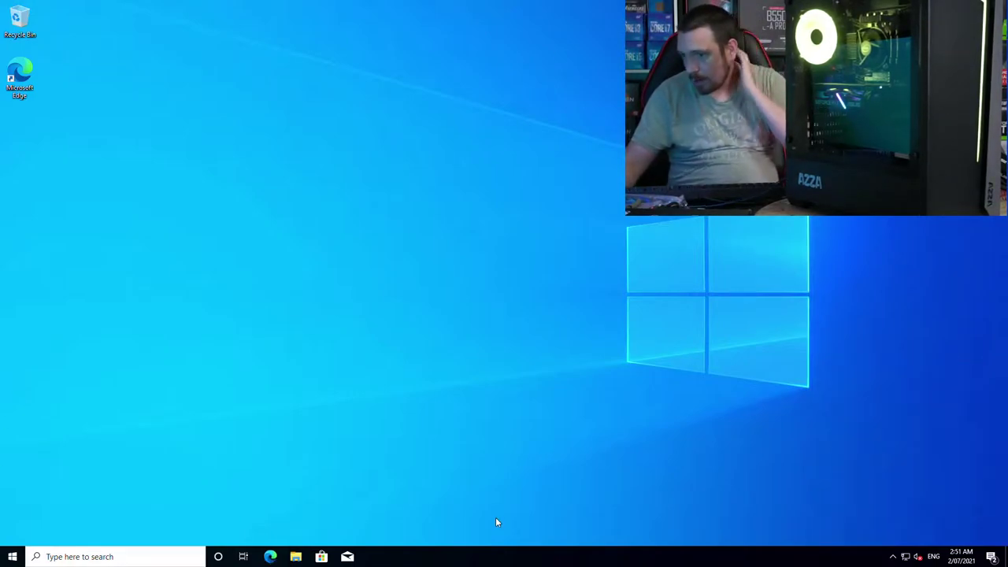
right_click(432, 557)
mouse_move(512, 331)
click(618, 331)
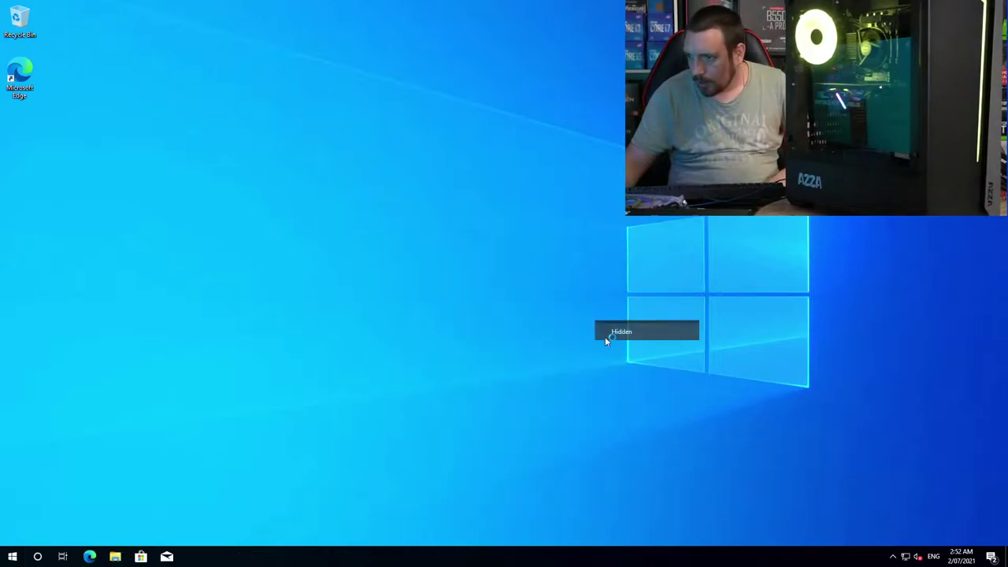
Step: Launch Microsoft Store and open Windows Update in Settings, moving Settings aside
click(140, 556)
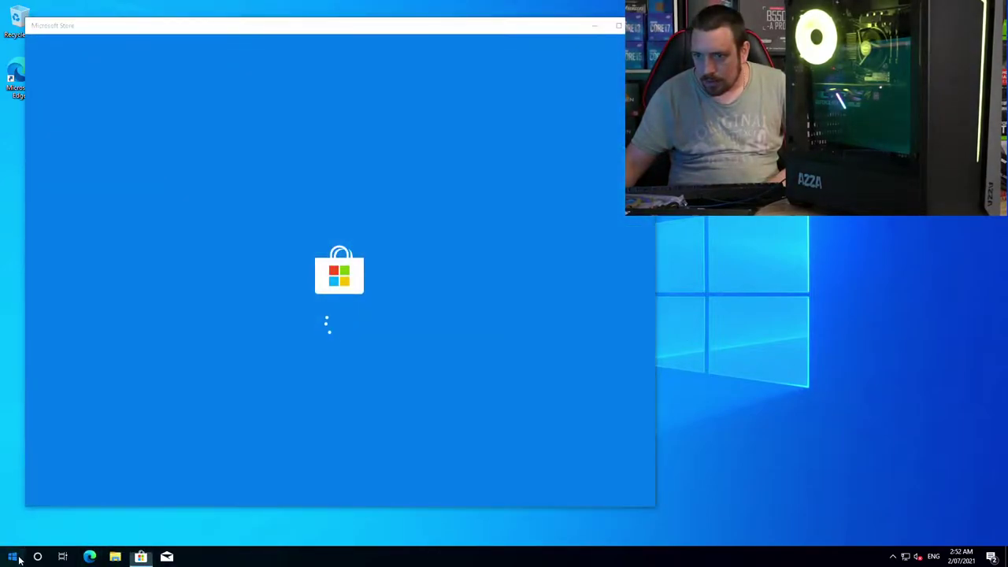
key(super)
key(super+i)
click(114, 379)
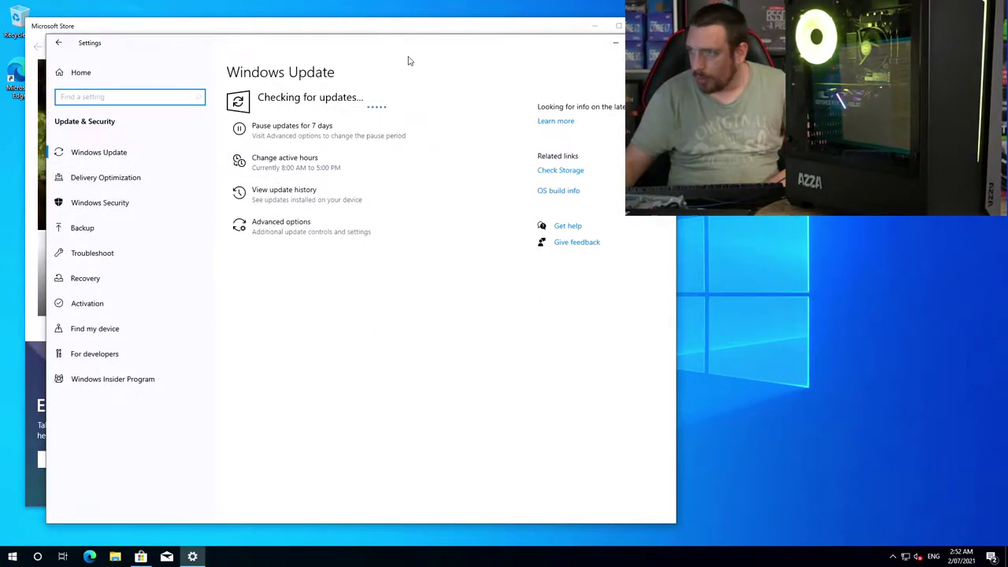
click(582, 100)
drag(271, 46, 698, 91)
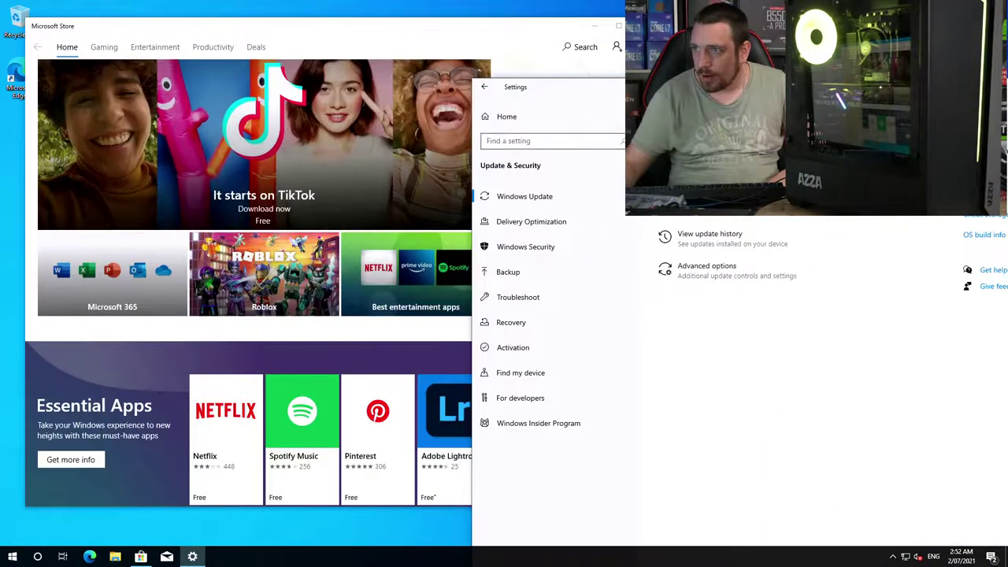
Step: Search the Store for 'dragon center' and install MSI Dragon Center without signing in
click(570, 52)
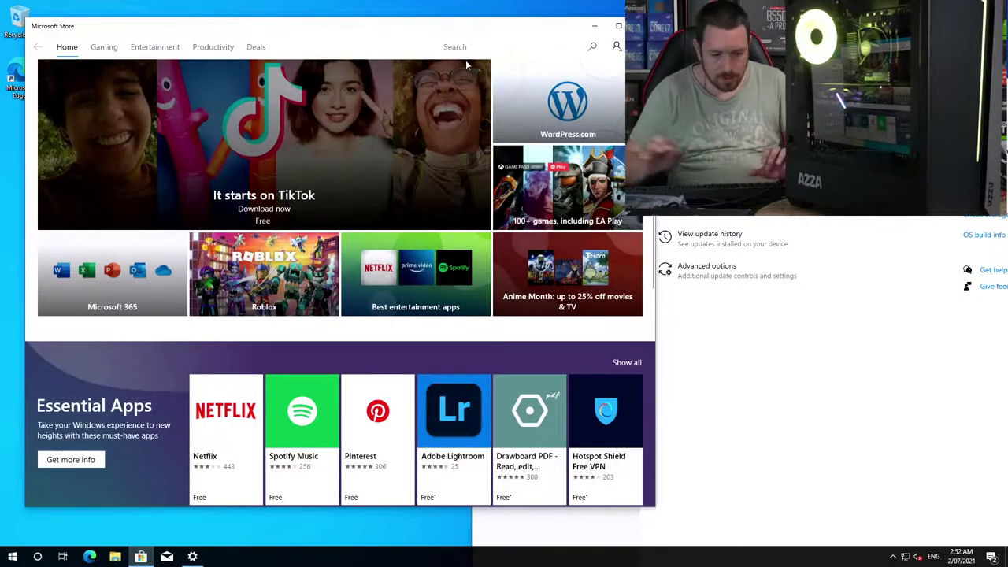
text(dragon center)
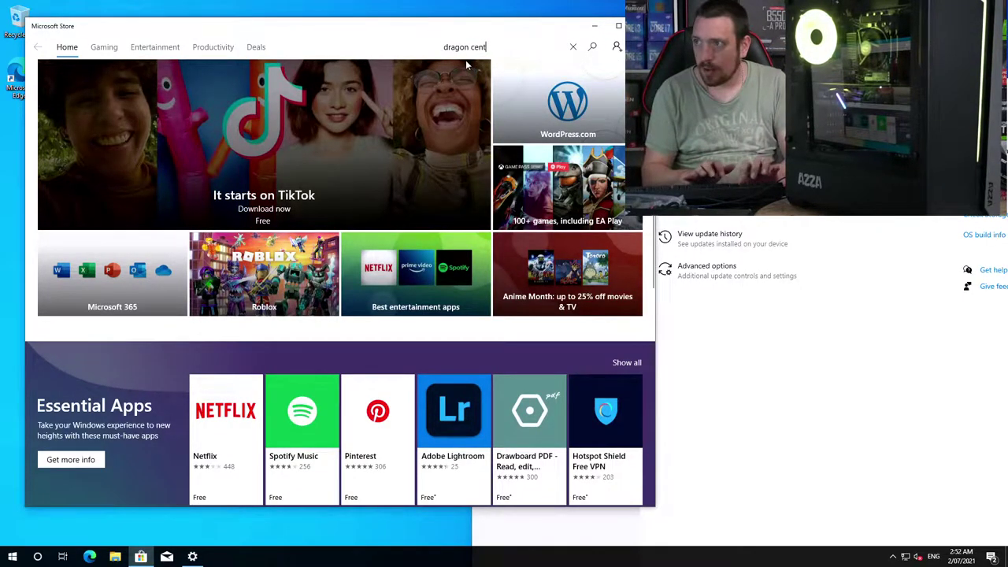
key(Return)
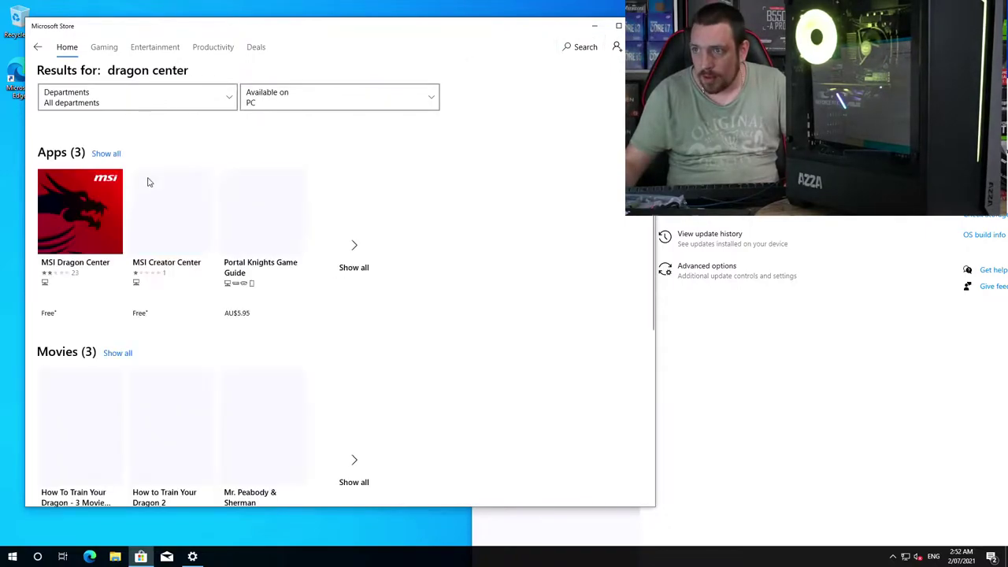
click(69, 242)
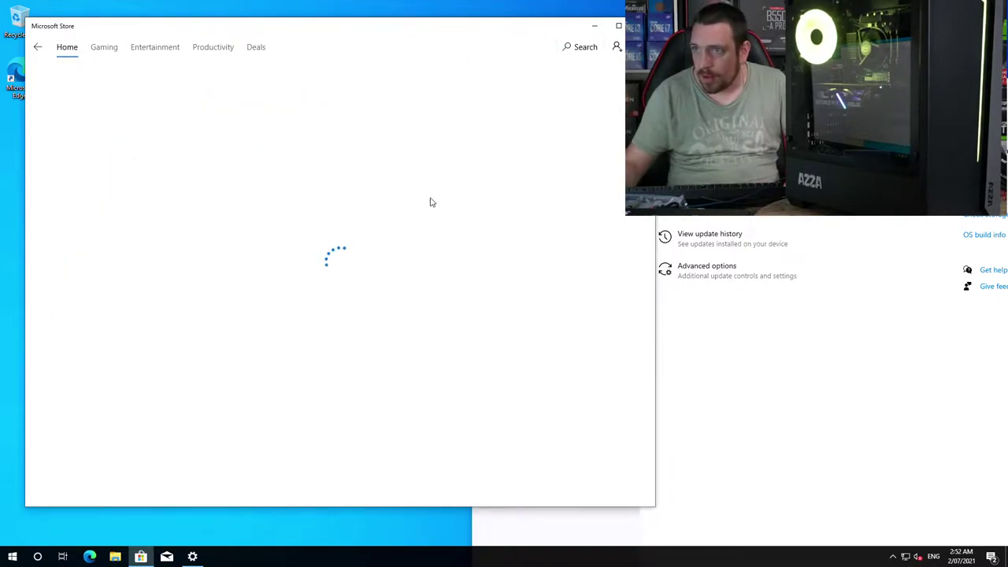
click(540, 106)
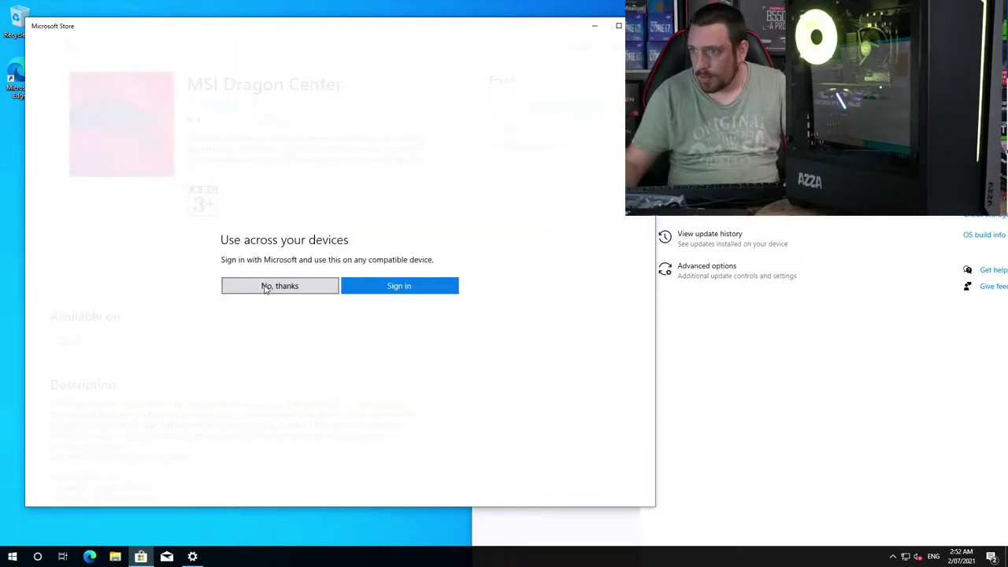
click(265, 286)
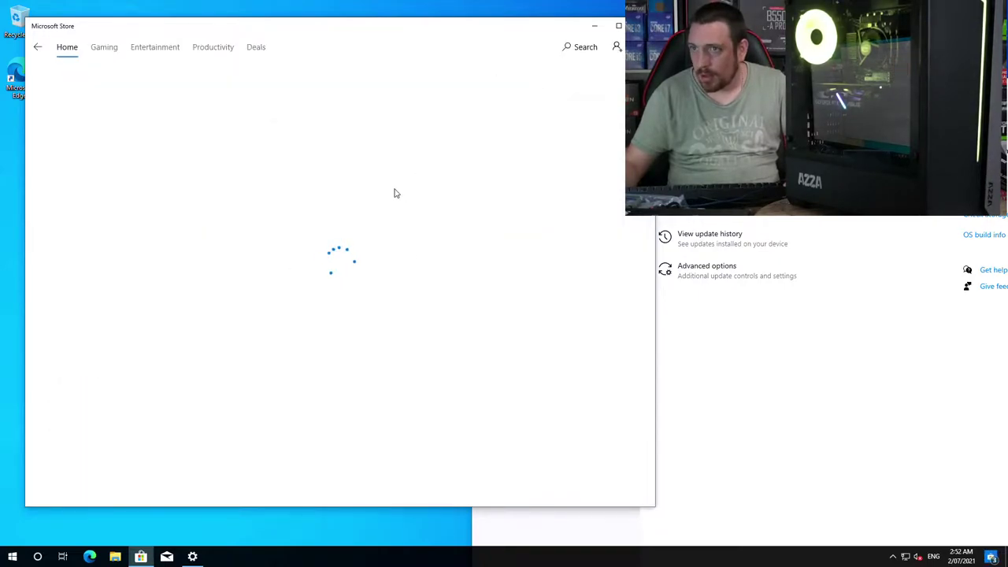
click(554, 81)
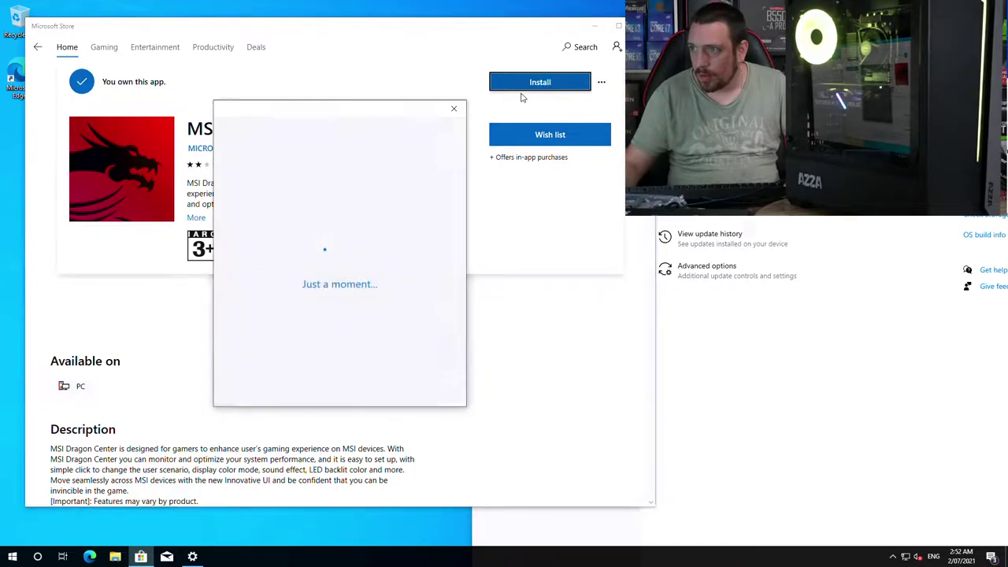
click(453, 111)
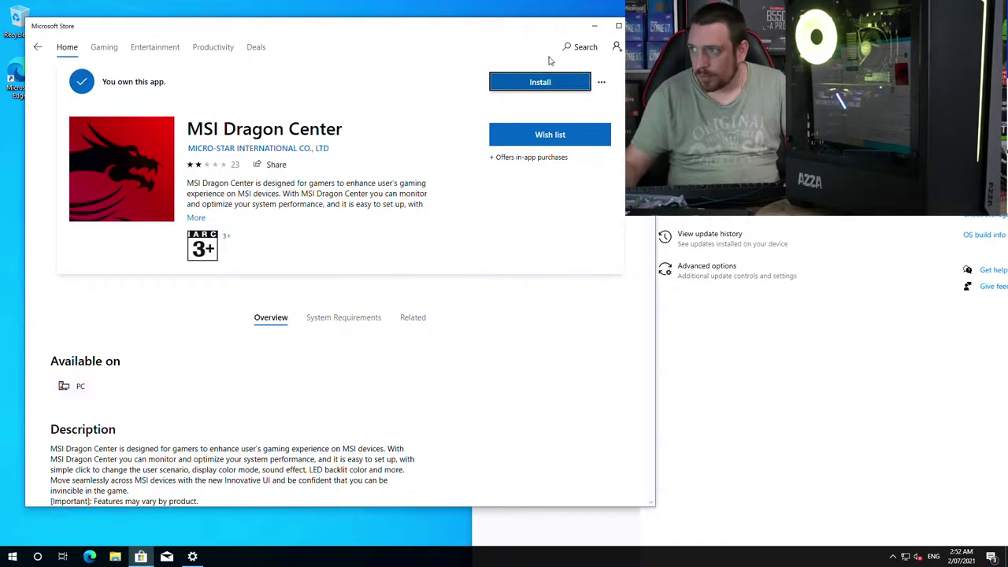
Step: Clear the Store search box ready for a new search
click(590, 52)
text(dragon center)
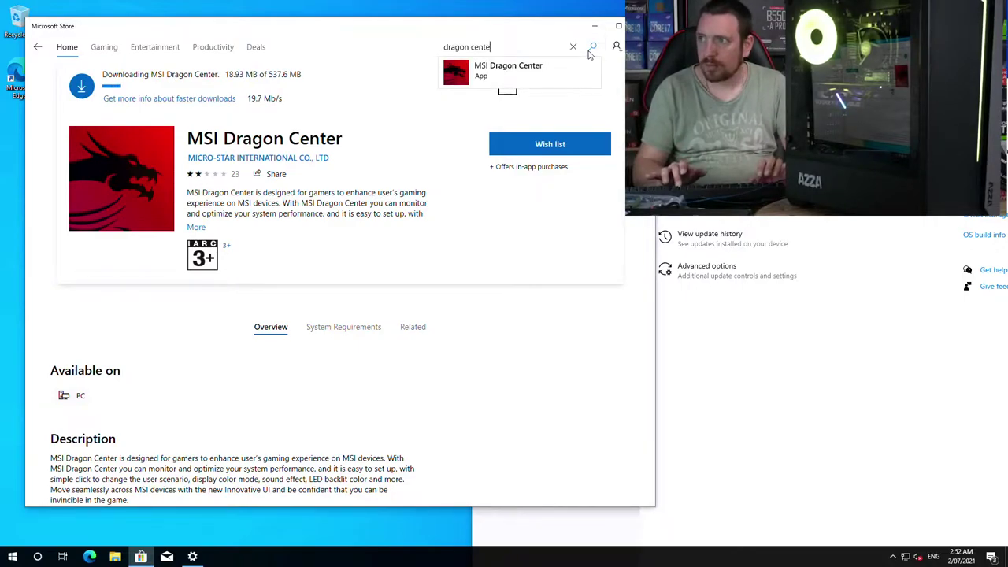
key(ctrl+a)
key(BackSpace)
Step: Search the Store for r23 and install Cinebench without signing in
click(590, 48)
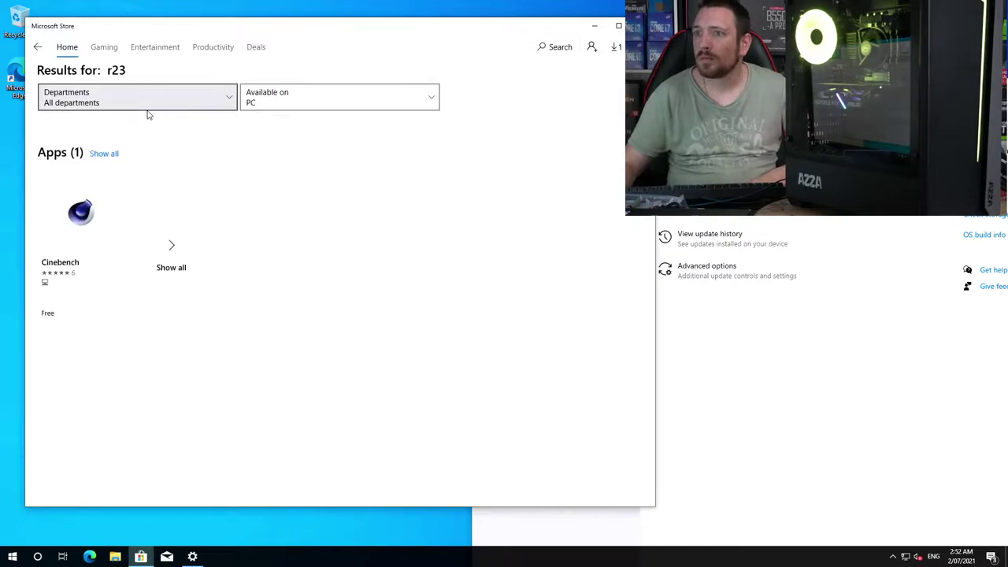
click(59, 239)
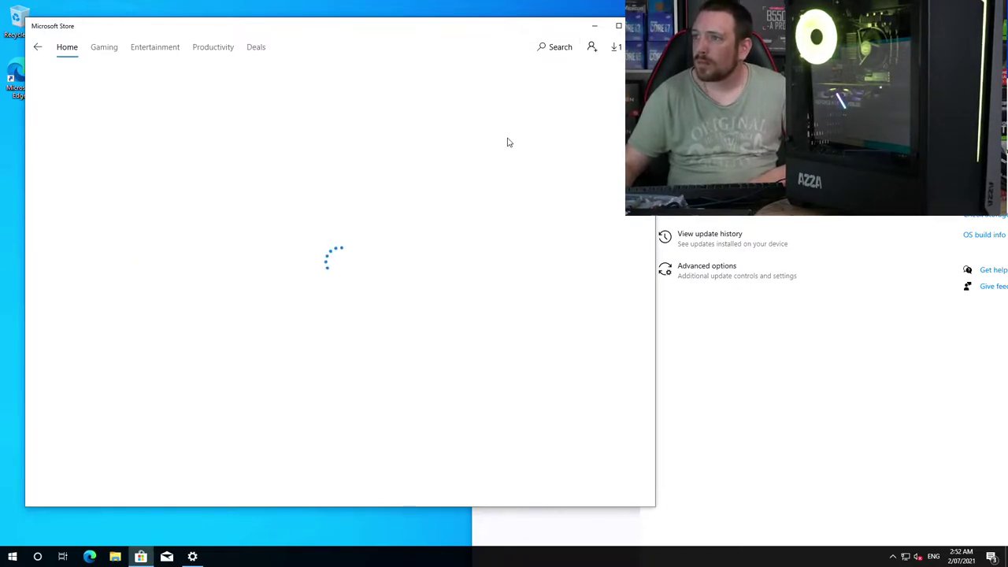
click(543, 192)
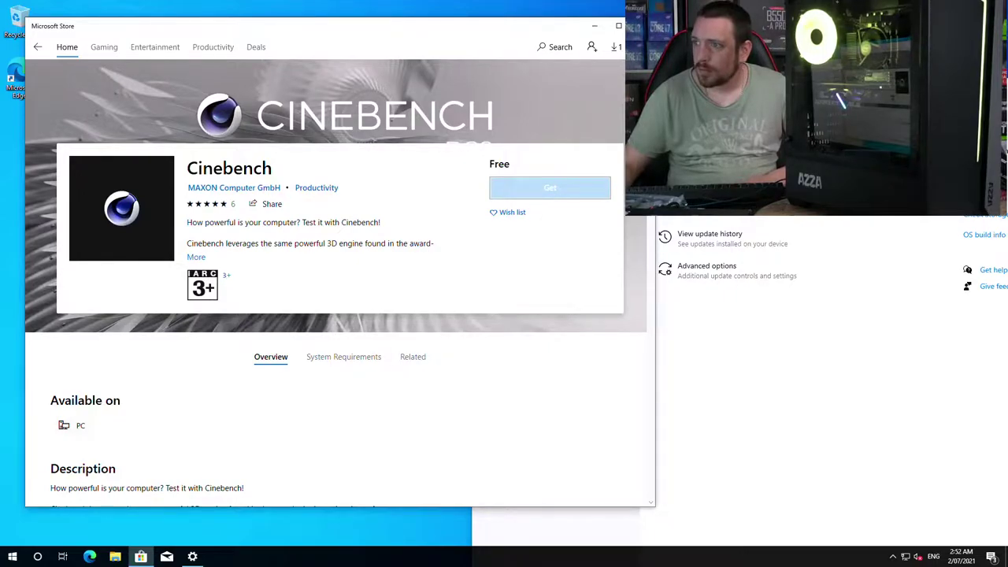
click(294, 286)
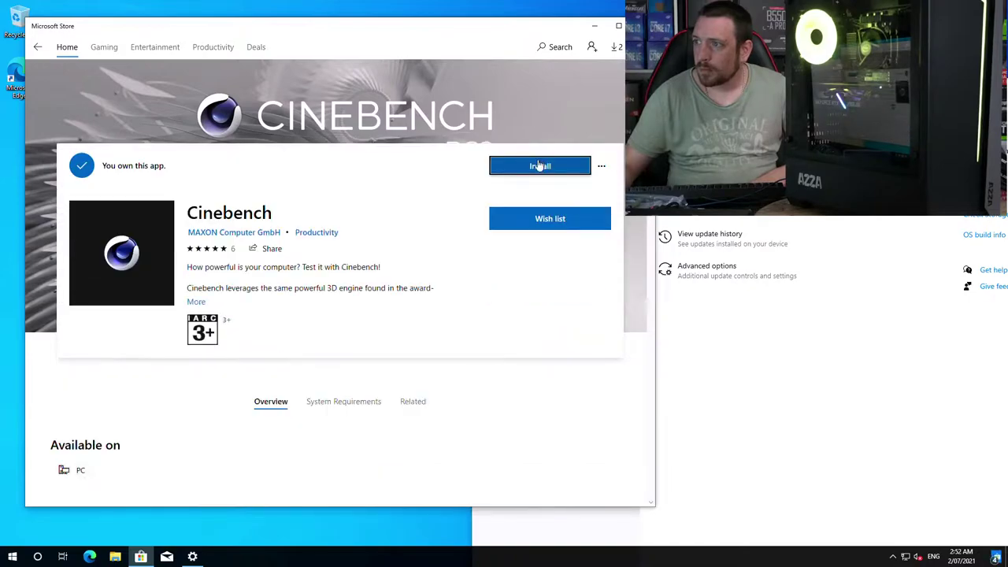
click(539, 167)
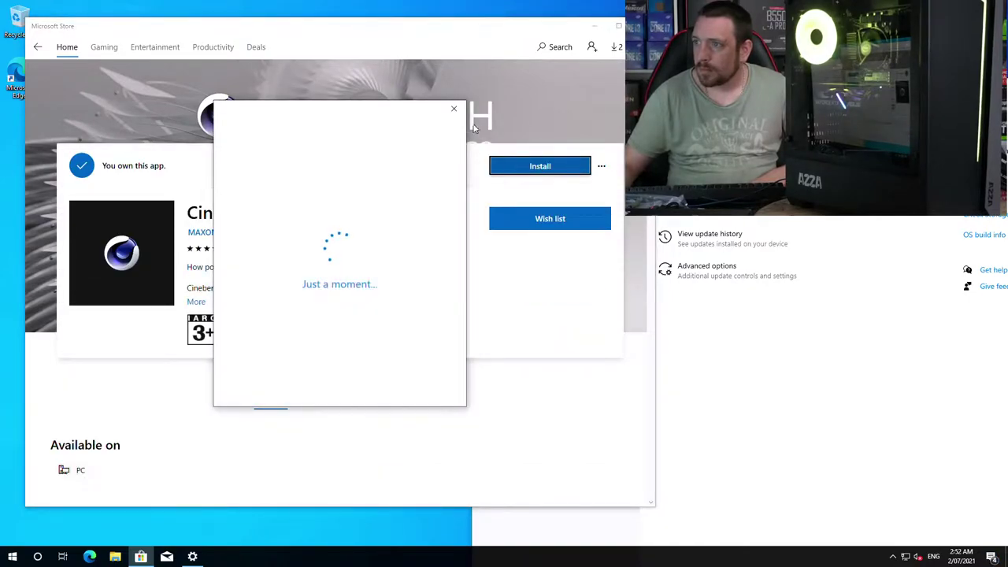
click(455, 108)
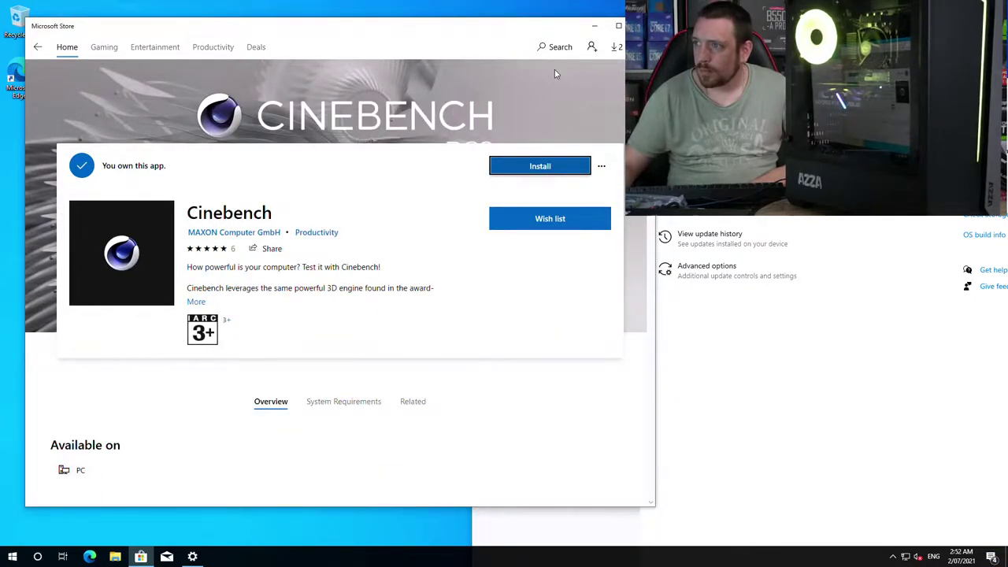
Step: Check the Downloads and updates list, then close the Windows Update settings window
click(618, 48)
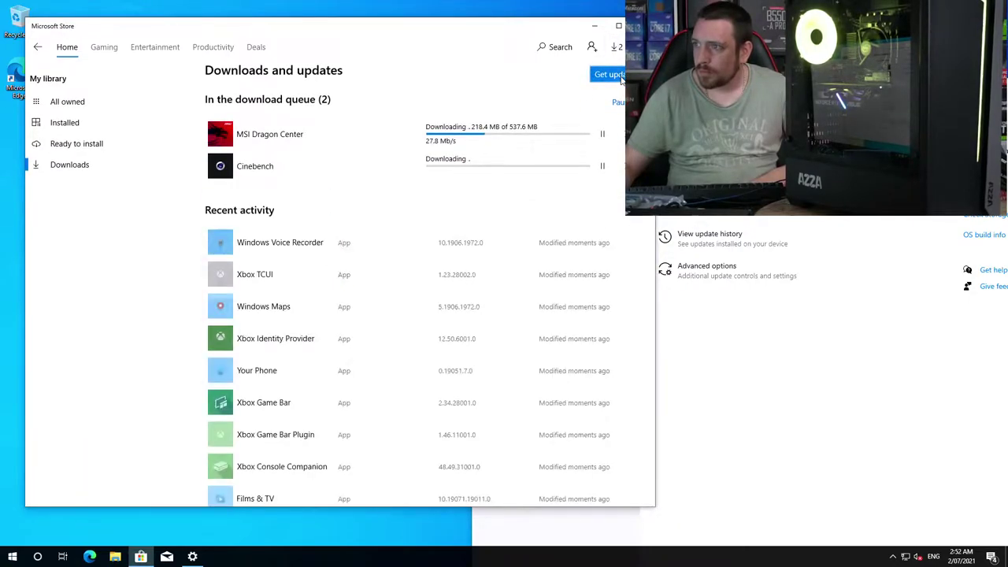
click(610, 75)
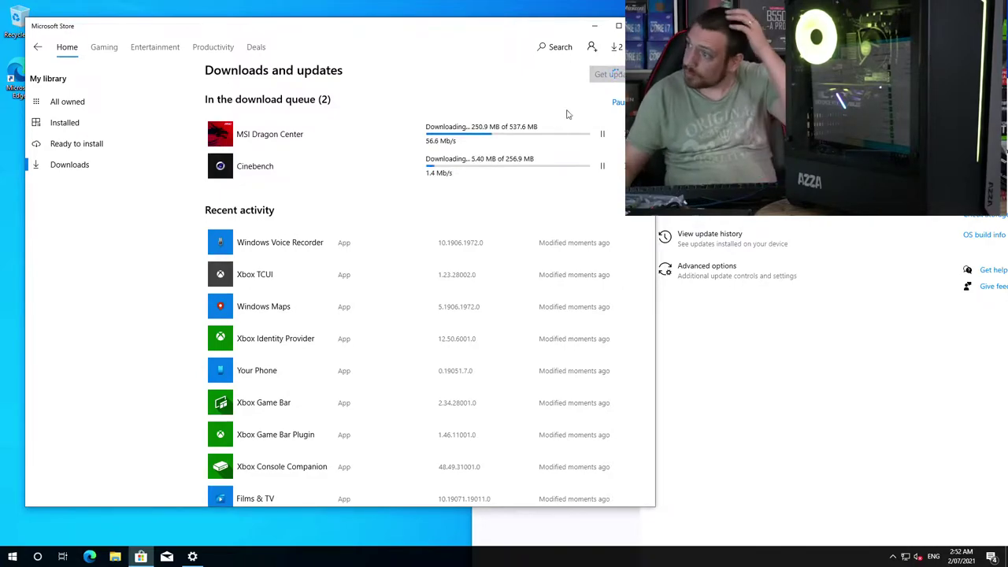
click(192, 557)
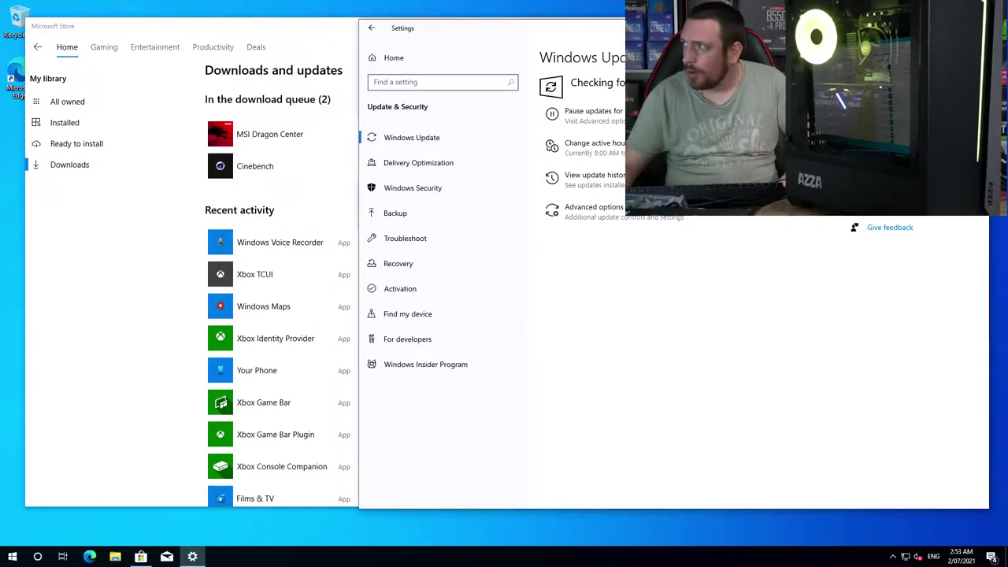
key(alt+F4)
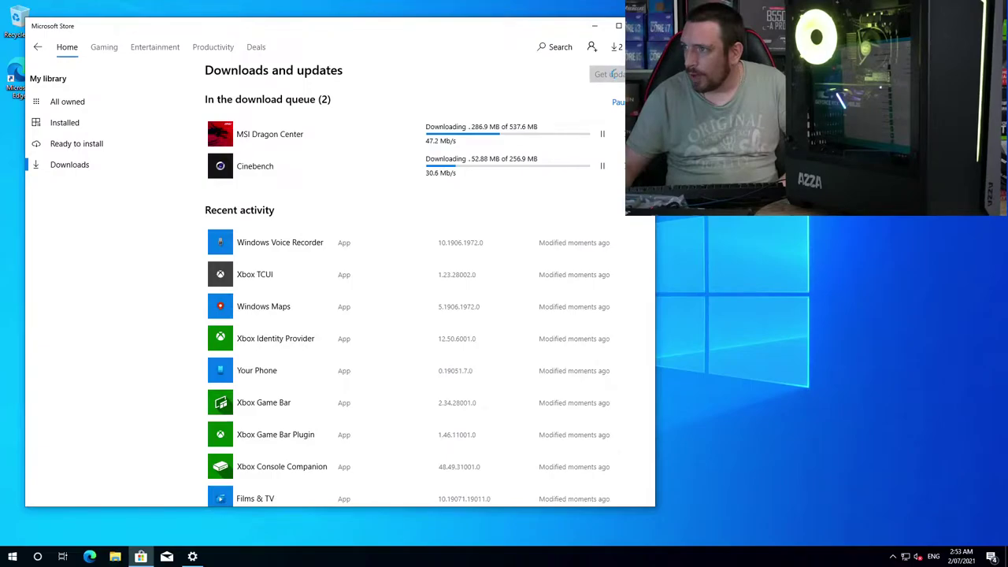
Step: Open the portable drive's Setup folder and copy This PC, Applications and Games to the desktop
click(597, 26)
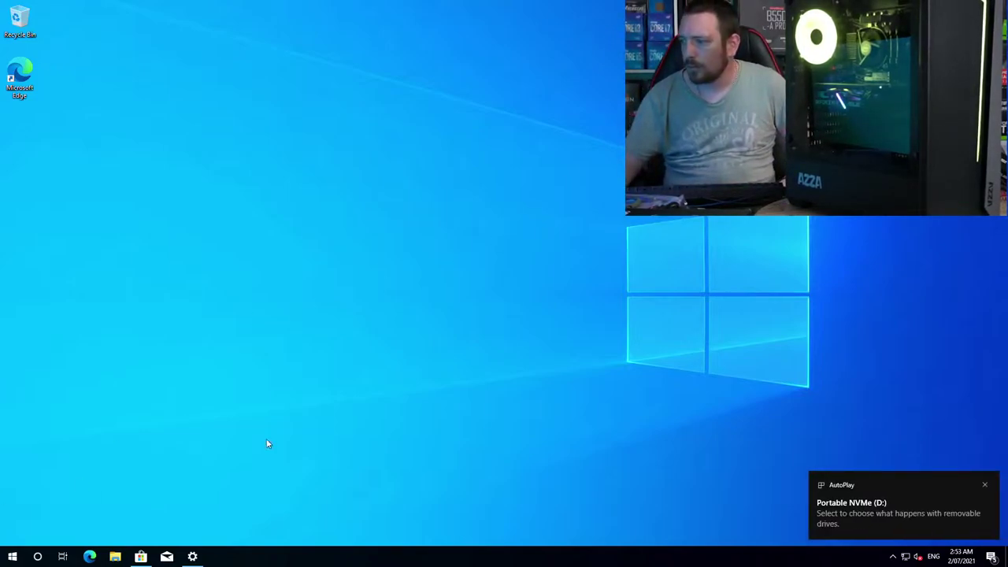
click(863, 503)
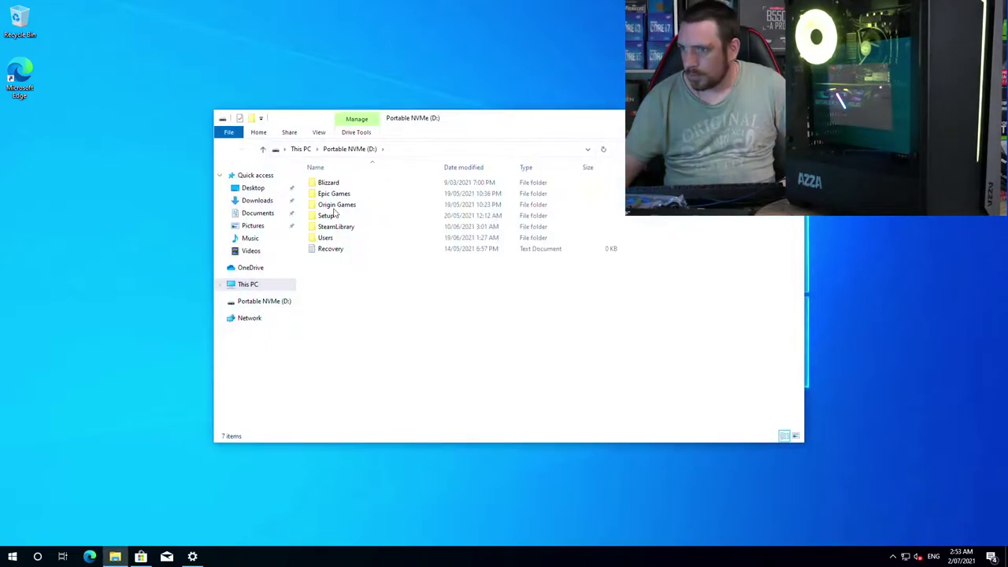
double_click(334, 214)
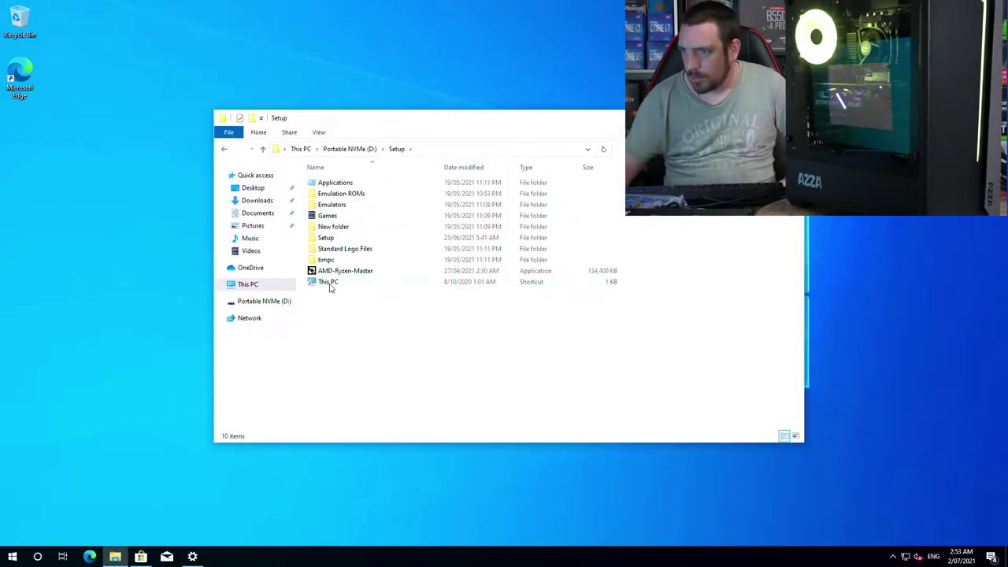
drag(330, 285, 36, 158)
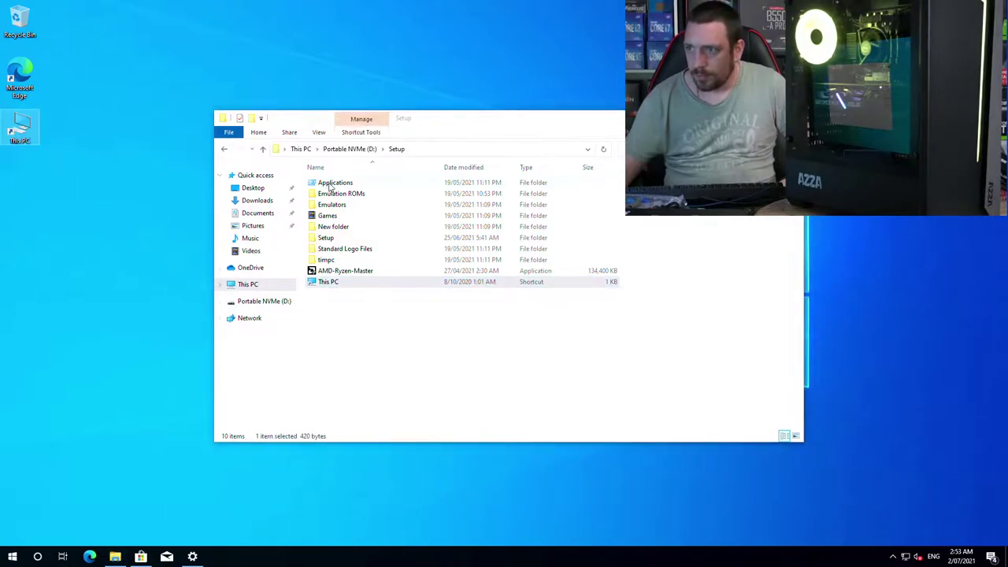
drag(330, 184, 33, 207)
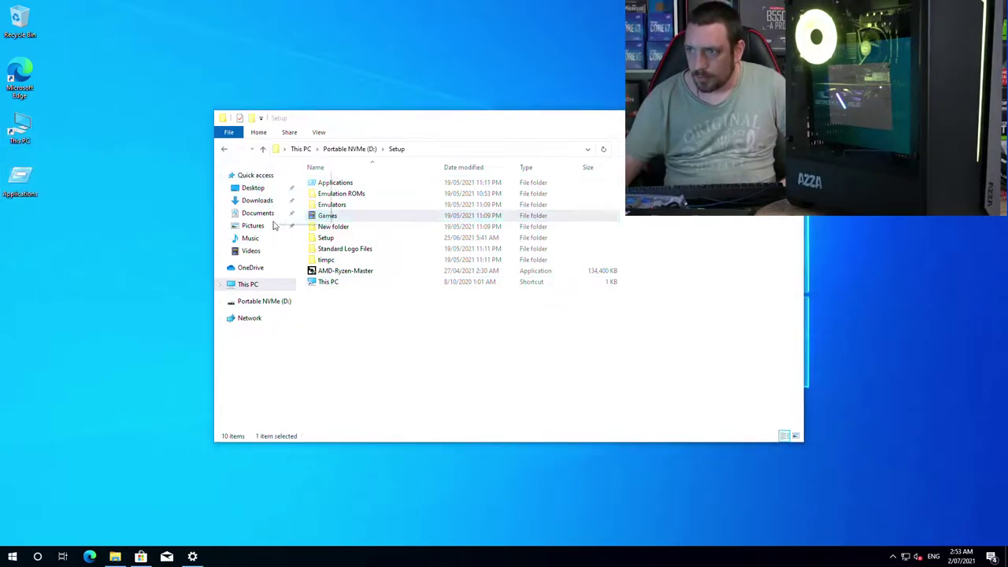
drag(274, 226, 31, 240)
Step: Remove the Edge shortcut and arrange This PC, Applications and Games below Recycle Bin
drag(19, 75, 20, 182)
drag(34, 100, 53, 76)
drag(11, 26, 16, 24)
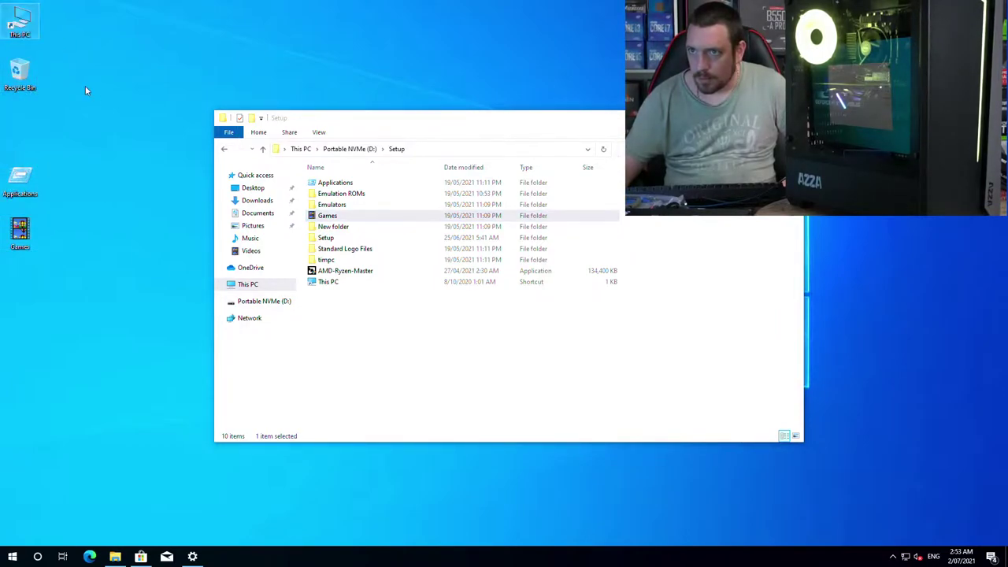
drag(86, 145, 1, 252)
drag(19, 181, 20, 132)
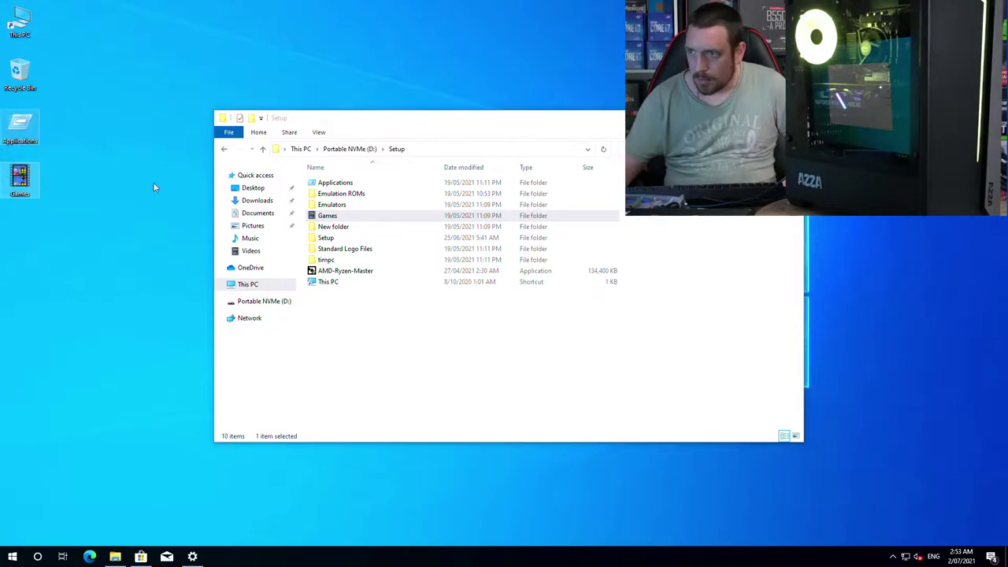
Step: Run Battle.net-Setup from Setup\Setup and launch the newly installed Dragon Center
double_click(324, 238)
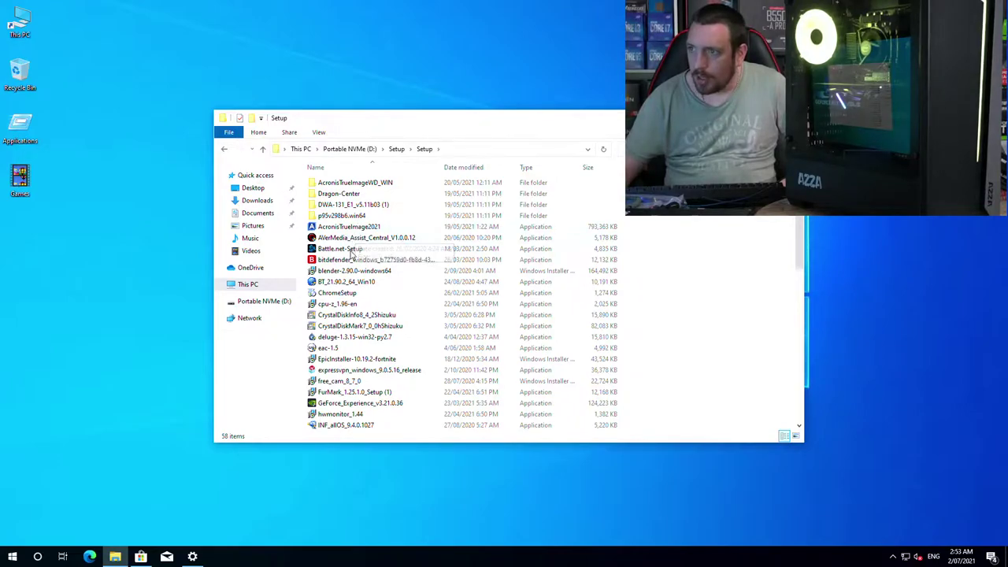
click(346, 251)
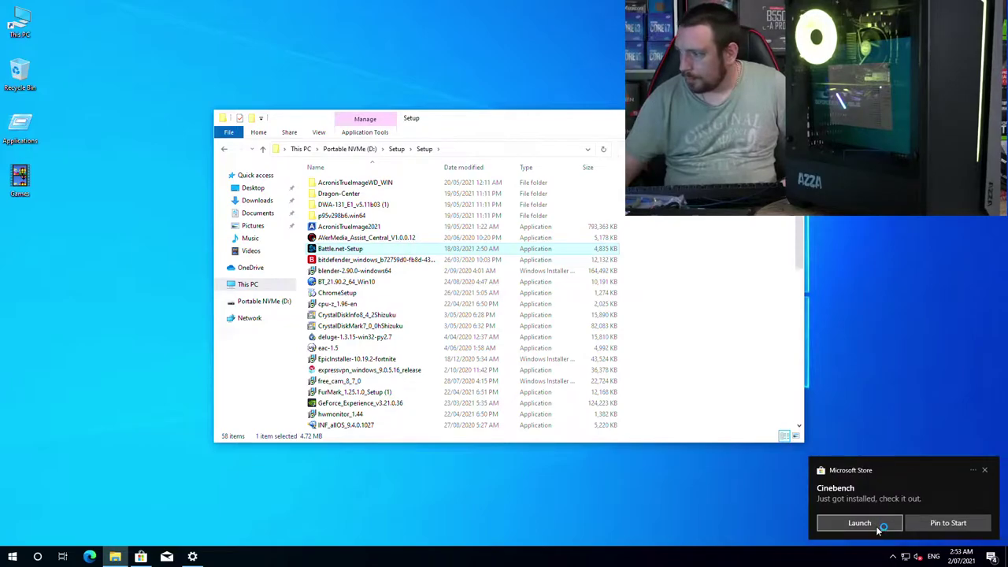
click(948, 524)
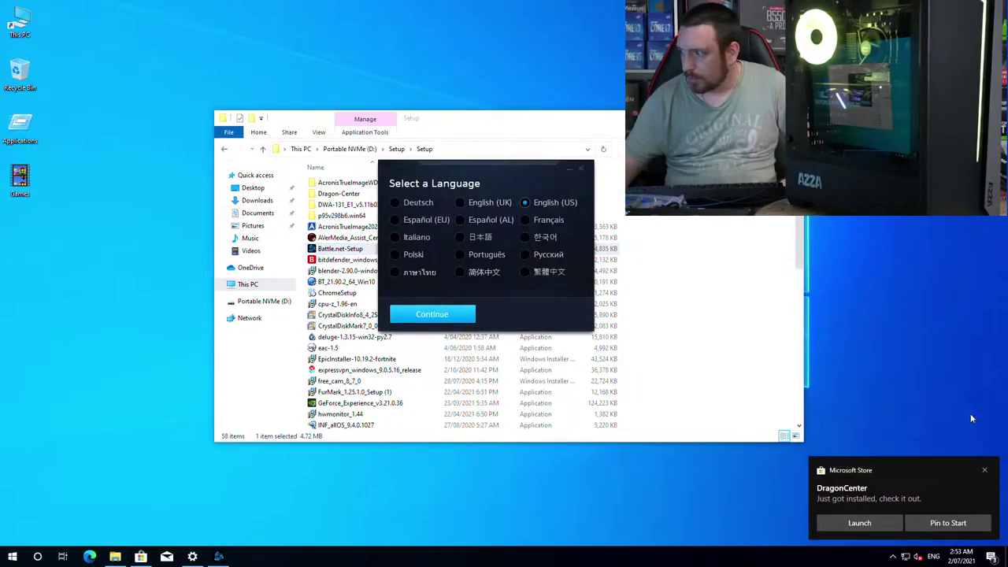
click(886, 531)
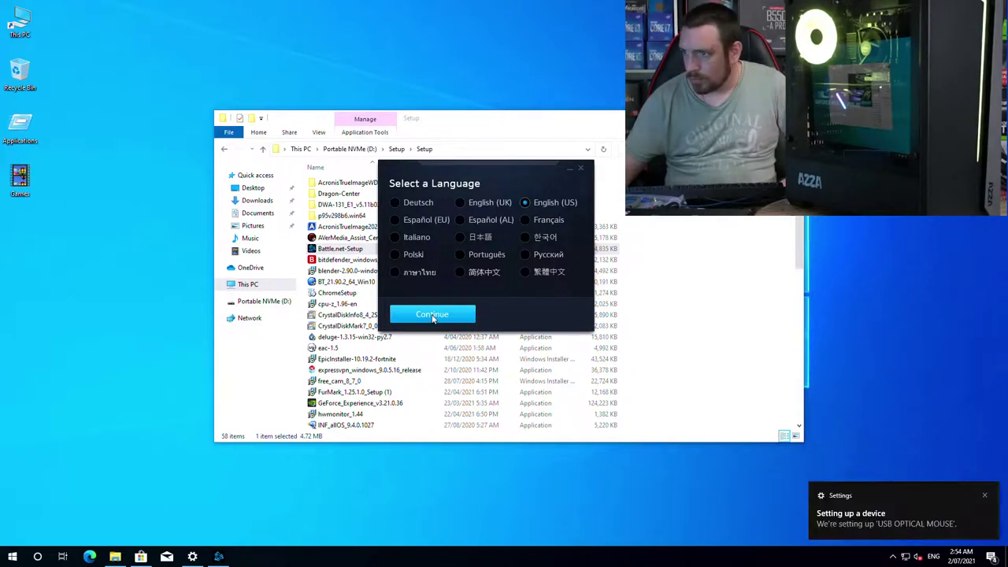
Step: Keep English (US) for the Battle.net installer, approve it, and exit Dragon Center
click(432, 315)
click(449, 350)
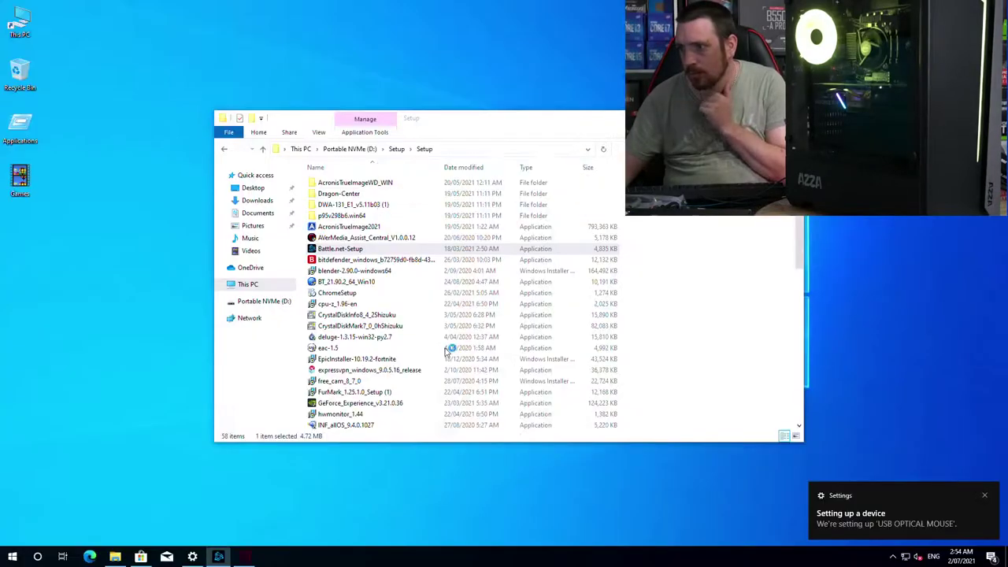
click(218, 557)
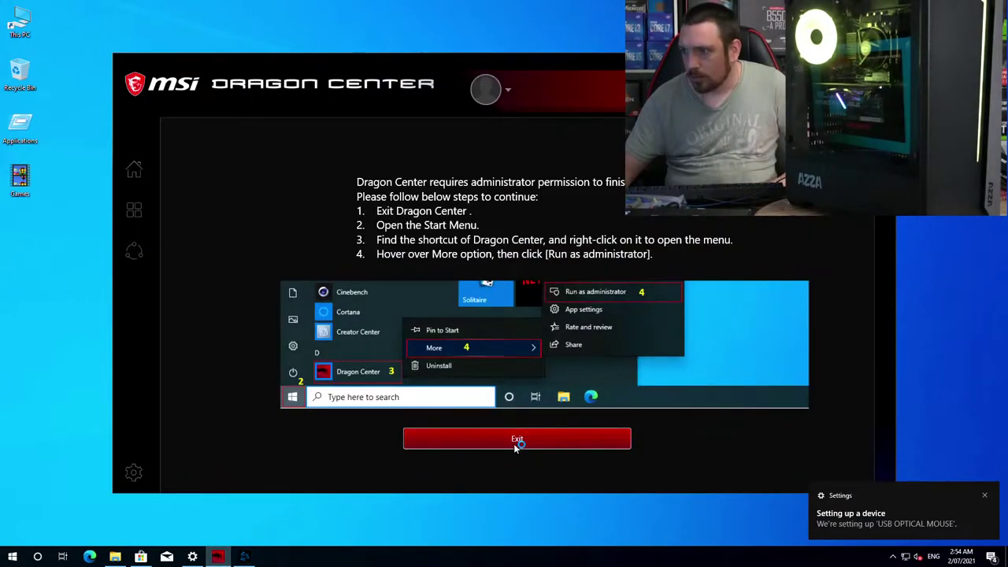
click(513, 443)
Step: Relaunch Dragon Center as administrator and accept its privacy policy and terms of use
click(11, 556)
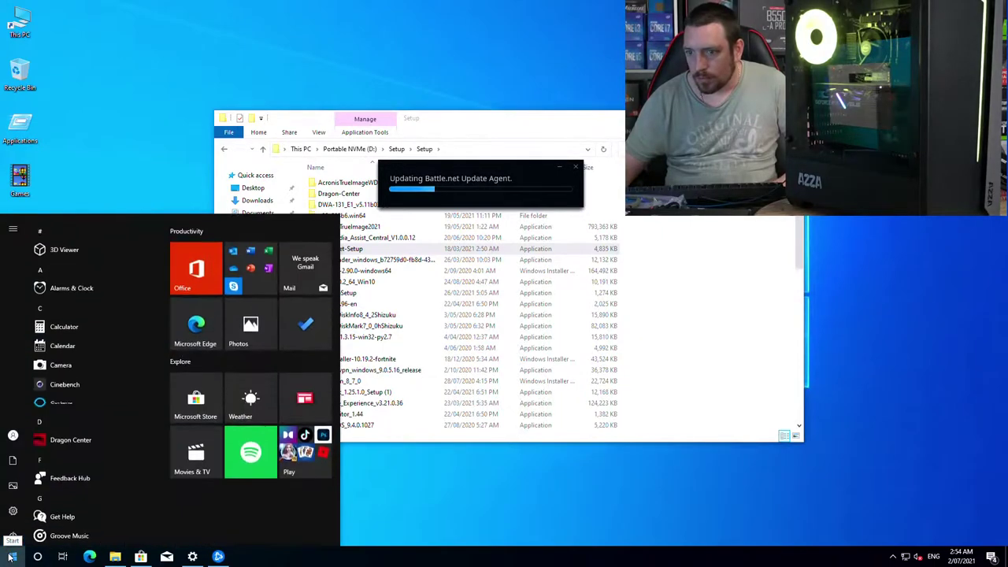
right_click(70, 438)
mouse_move(131, 458)
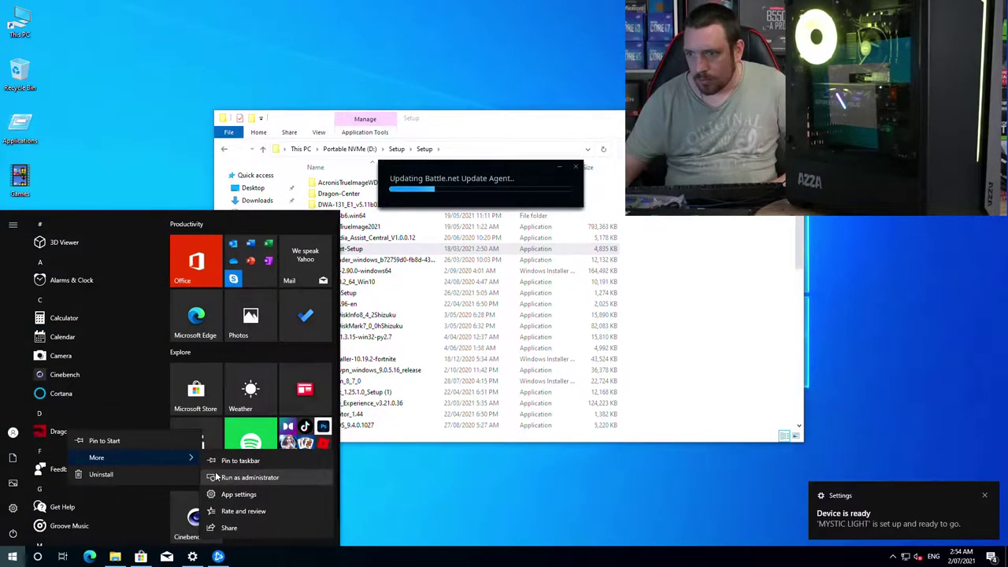
click(250, 466)
click(473, 355)
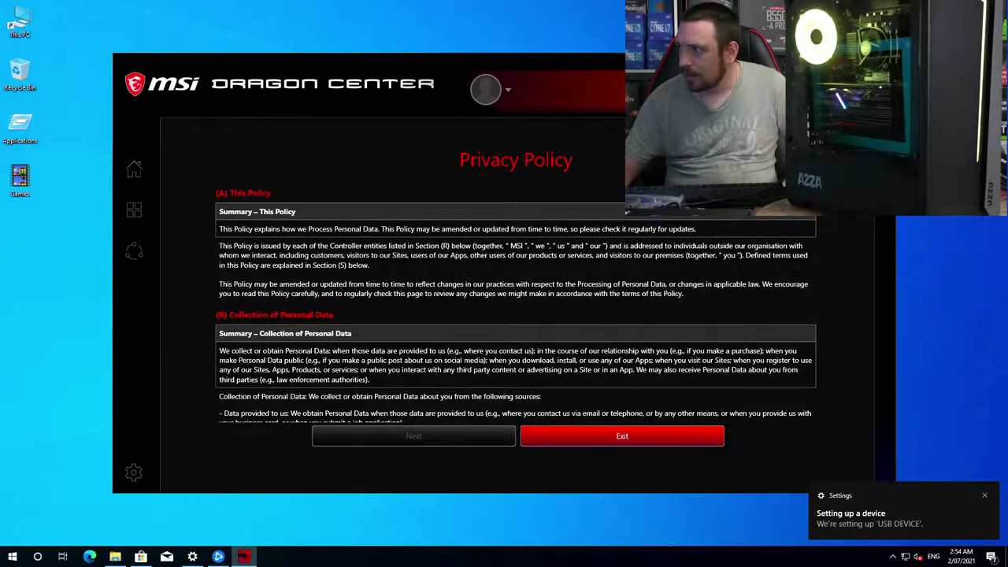
drag(827, 224, 831, 443)
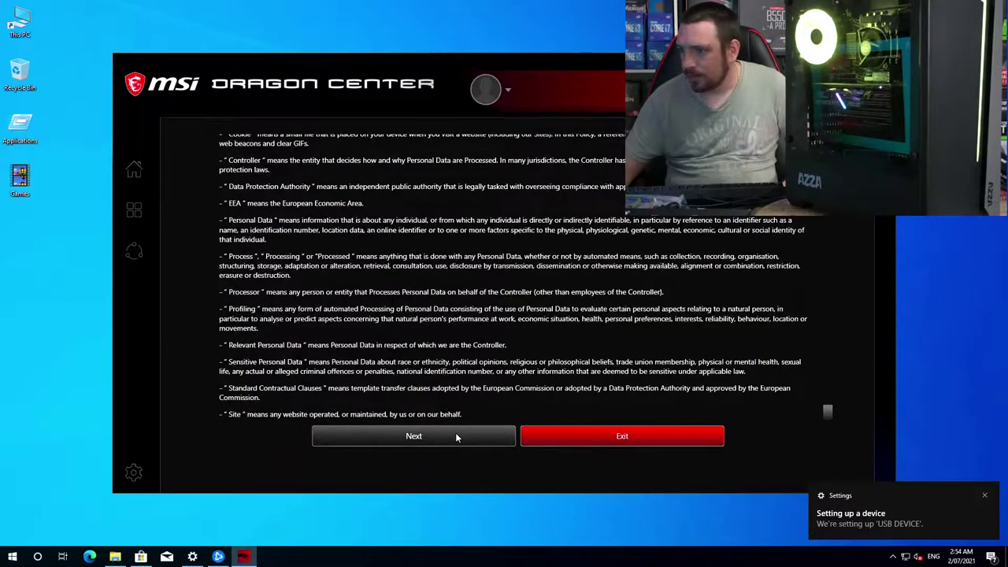
click(456, 435)
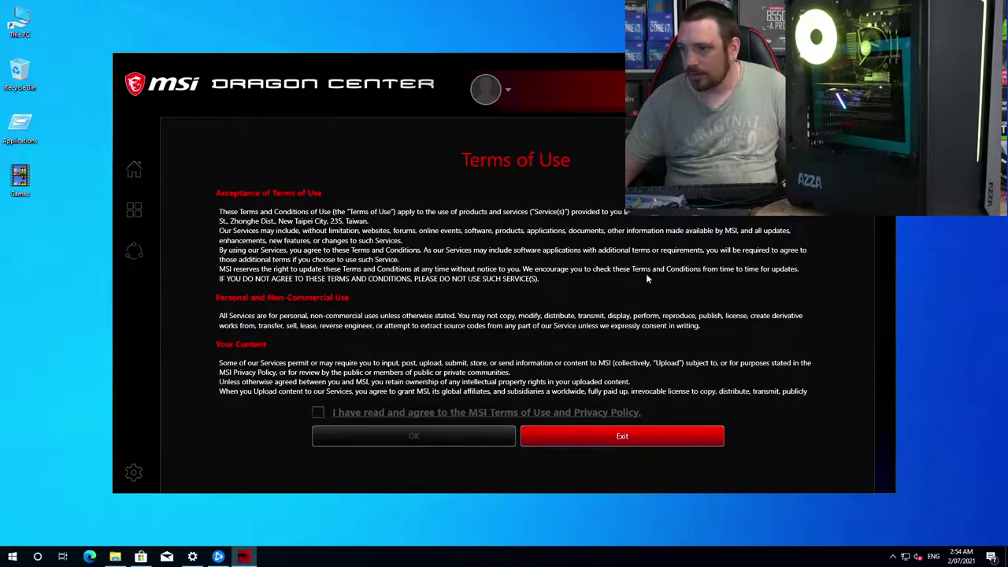
scroll(398, 389, down, 15)
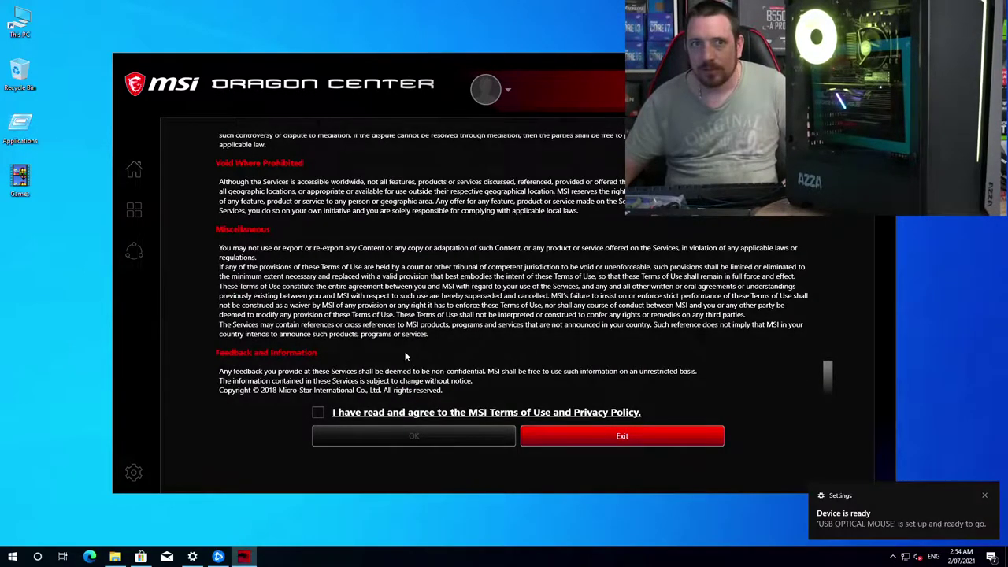
click(351, 429)
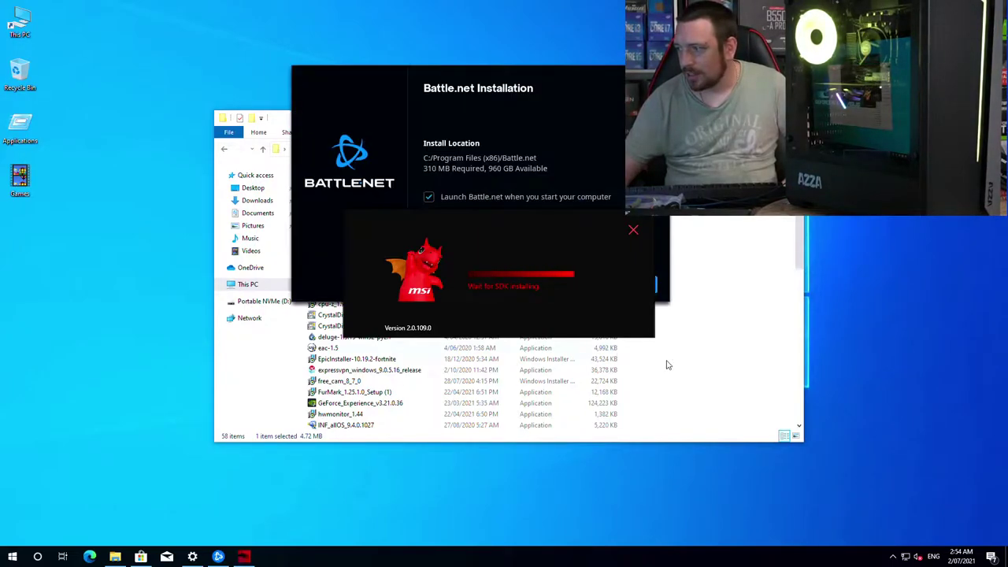
Step: Start the Battle.net installation and launch the ChromeSetup installer
click(575, 100)
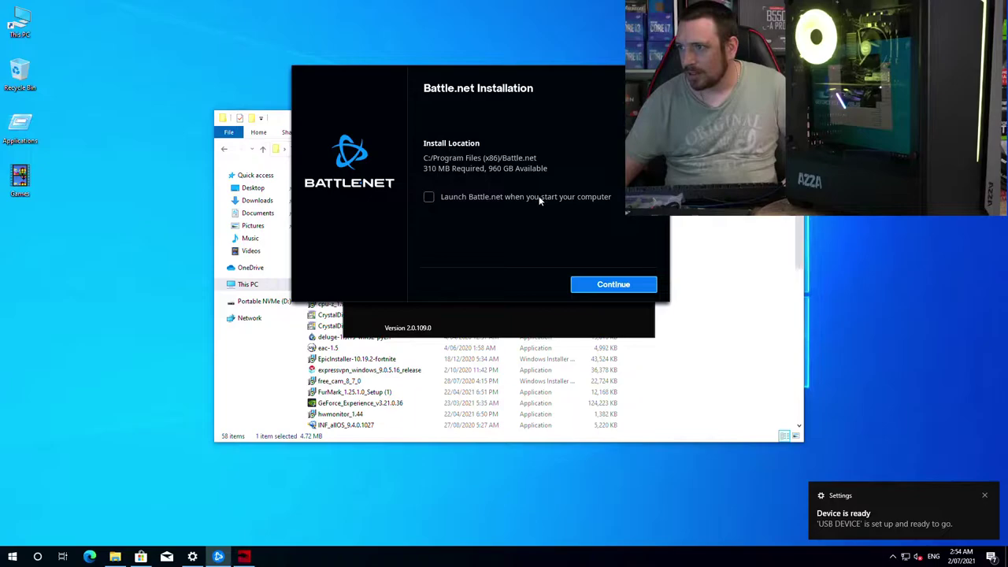
click(592, 282)
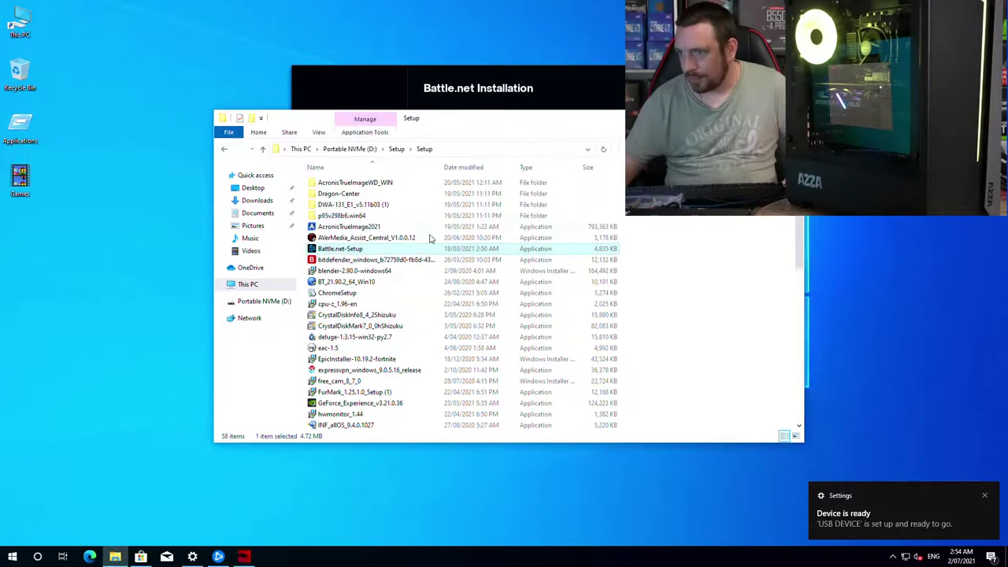
click(355, 293)
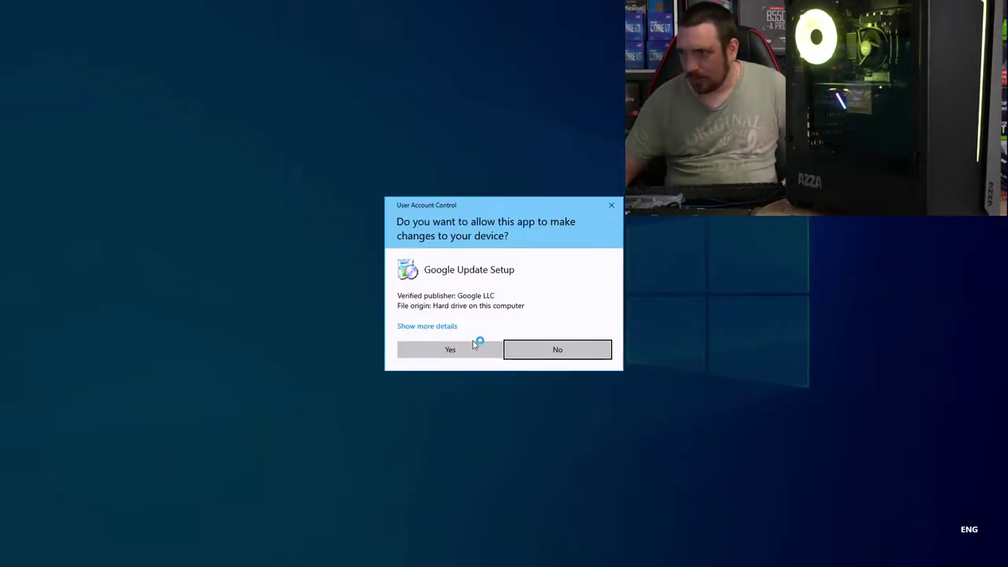
Step: Approve the Chrome installer and launch the CPU-Z, CrystalDisk and FurMark installers
click(473, 344)
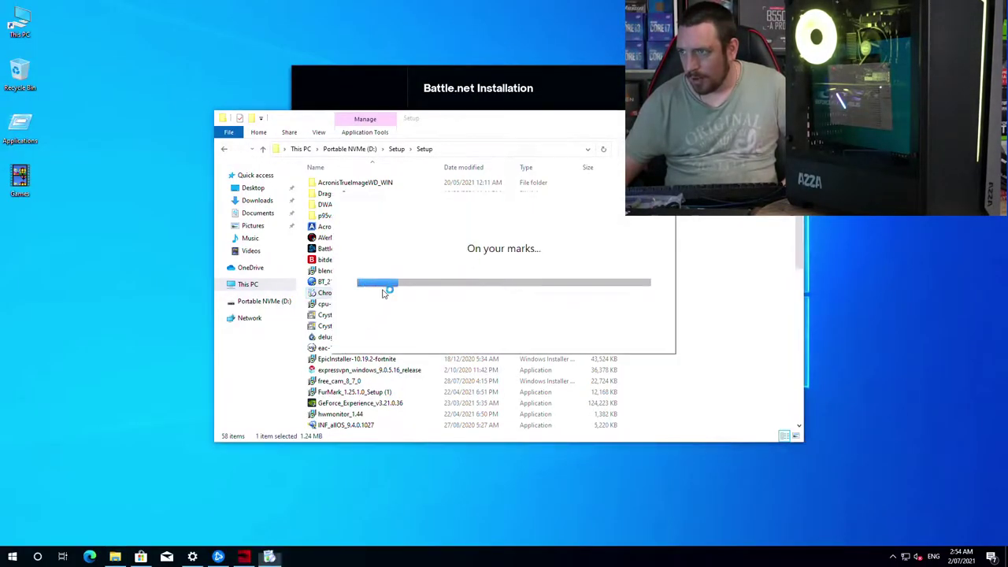
click(472, 136)
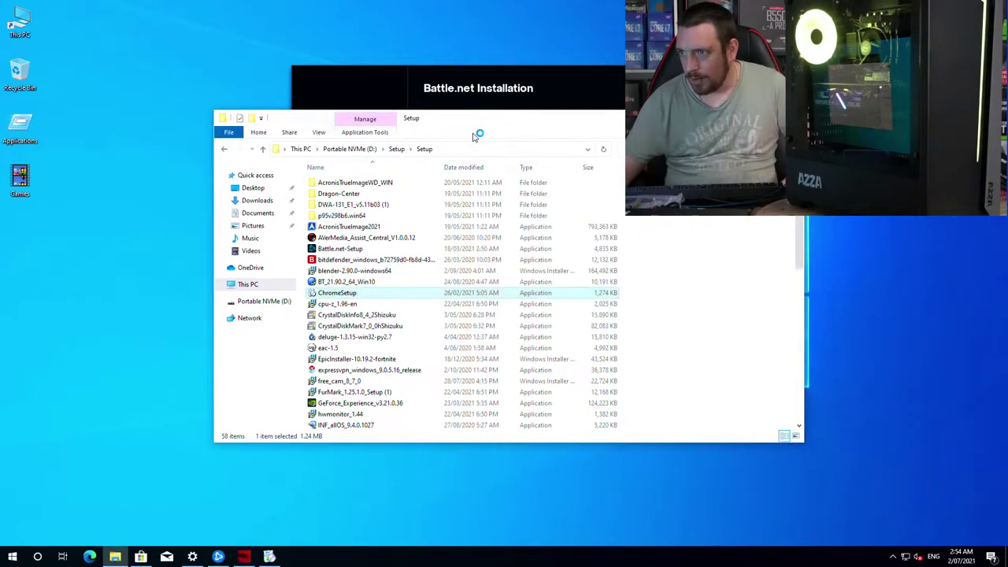
click(347, 304)
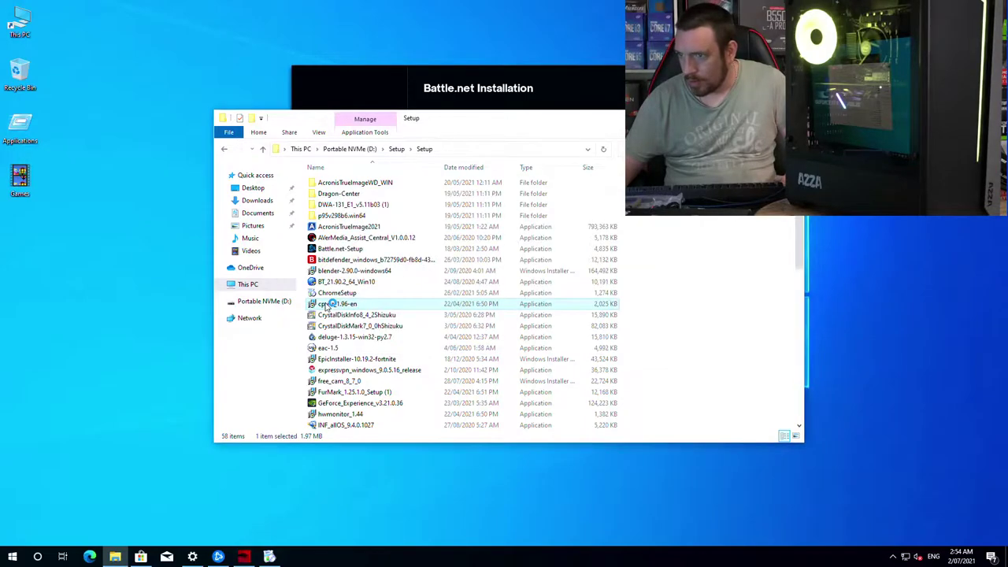
ctrl+click(344, 315)
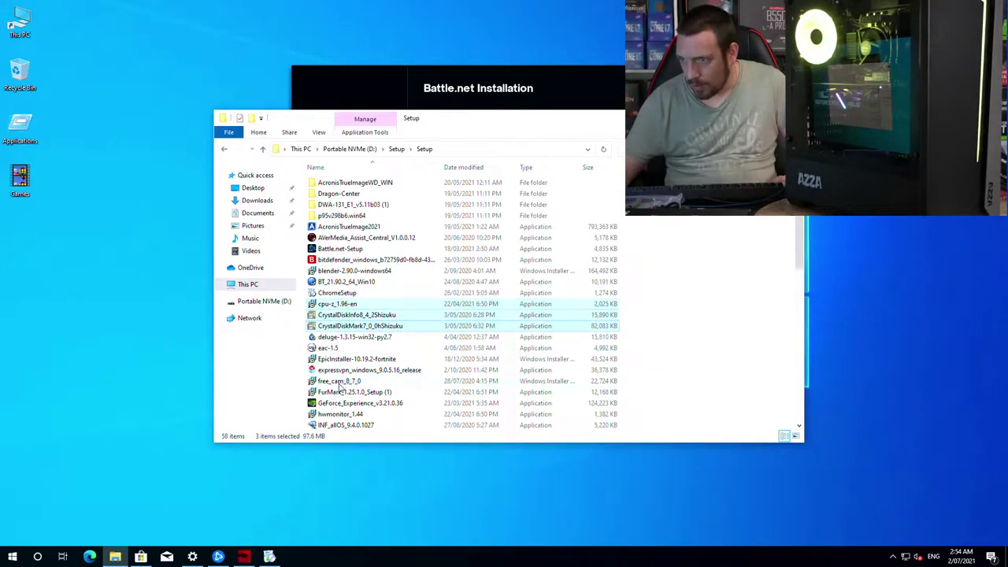
ctrl+click(340, 392)
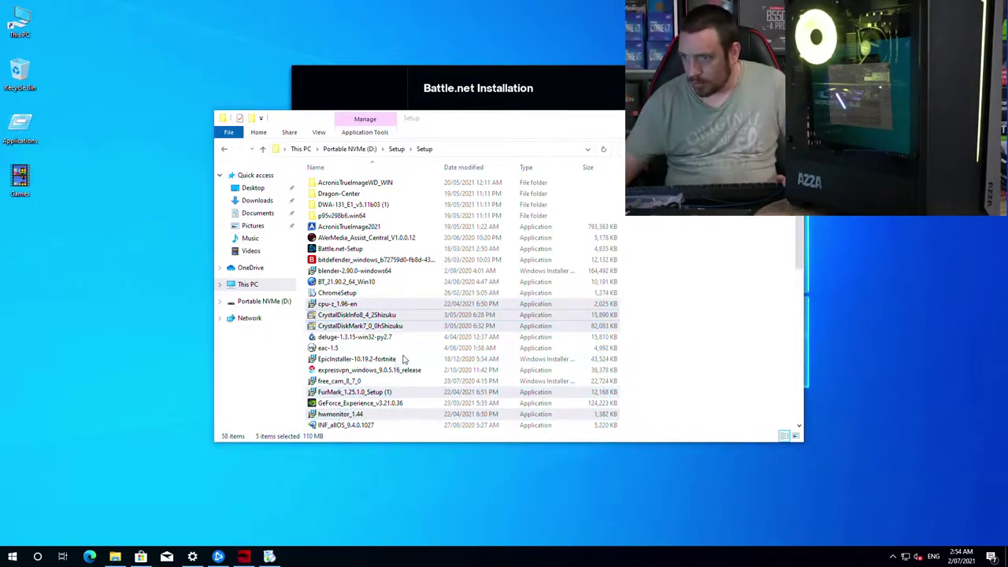
click(478, 119)
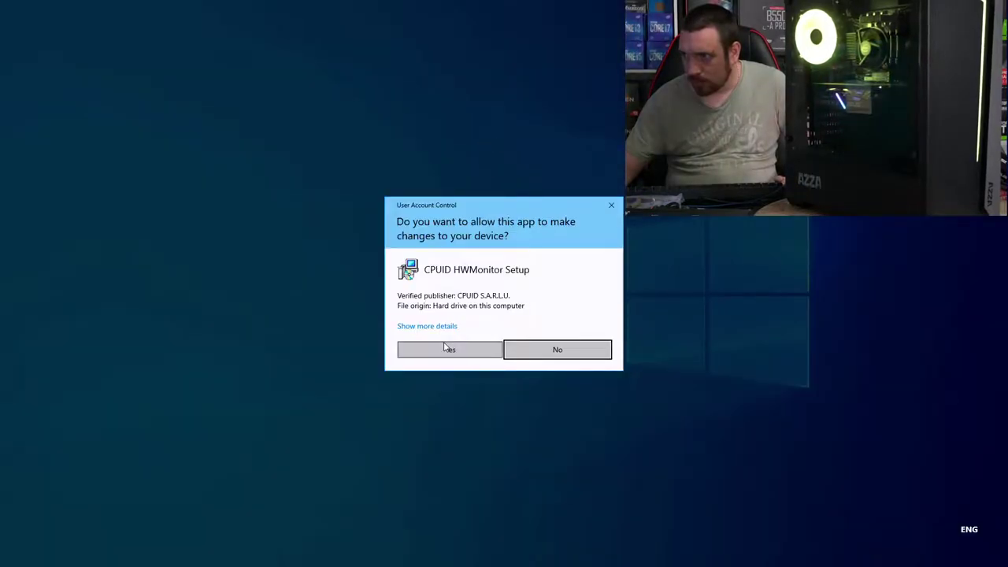
Step: Allow the HWMonitor, FurMark, CrystalDiskMark and CrystalDiskInfo installers to run
click(445, 348)
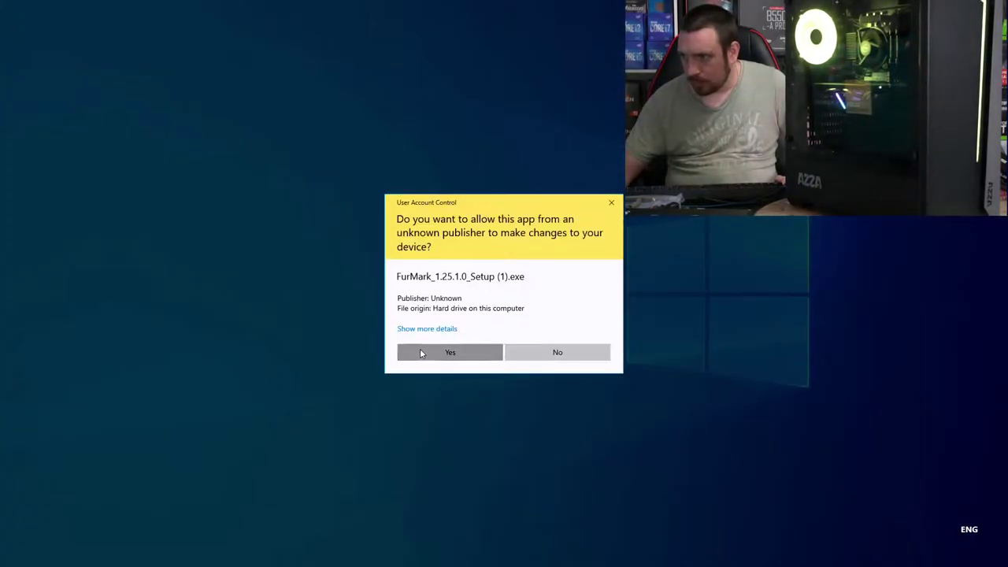
click(421, 353)
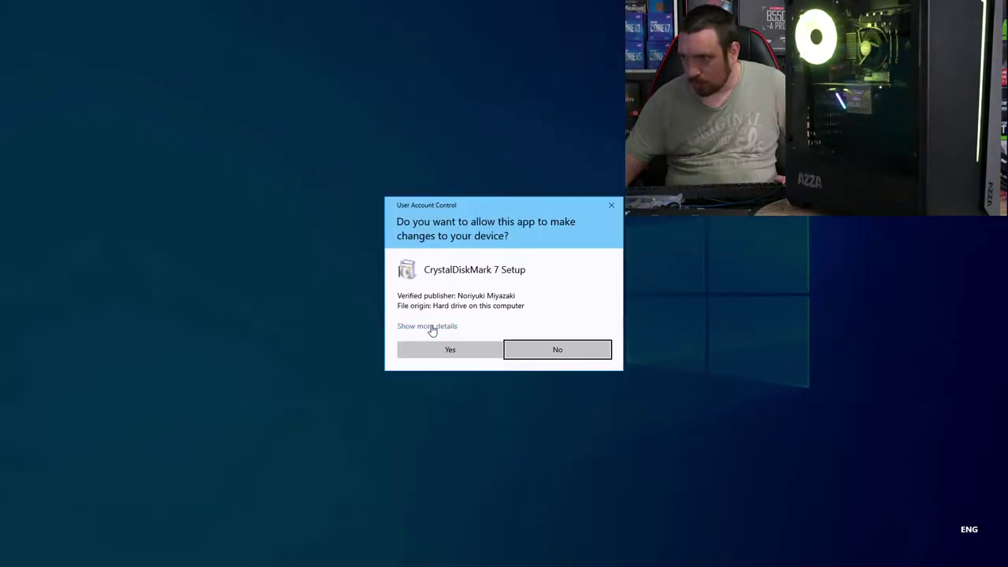
click(431, 348)
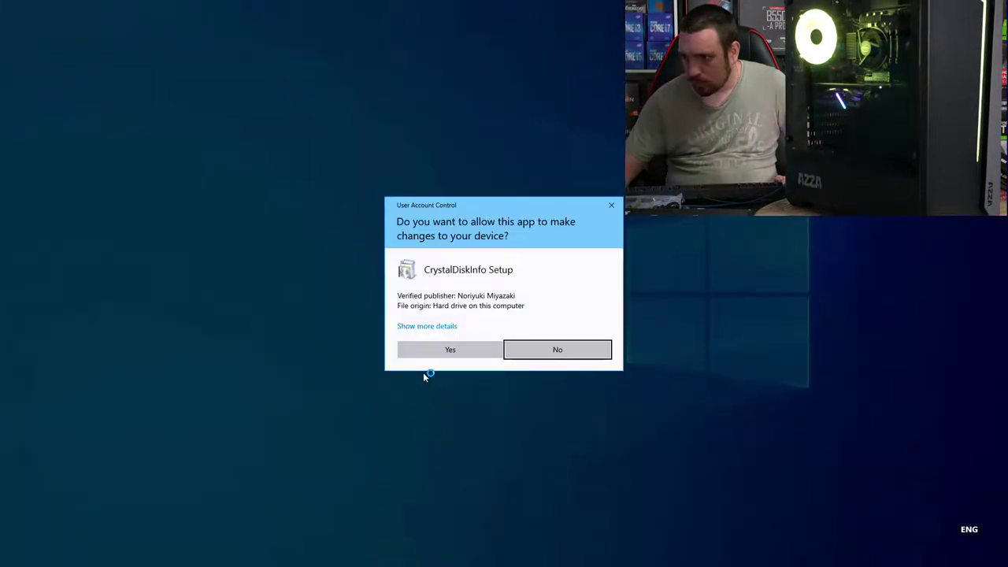
click(443, 350)
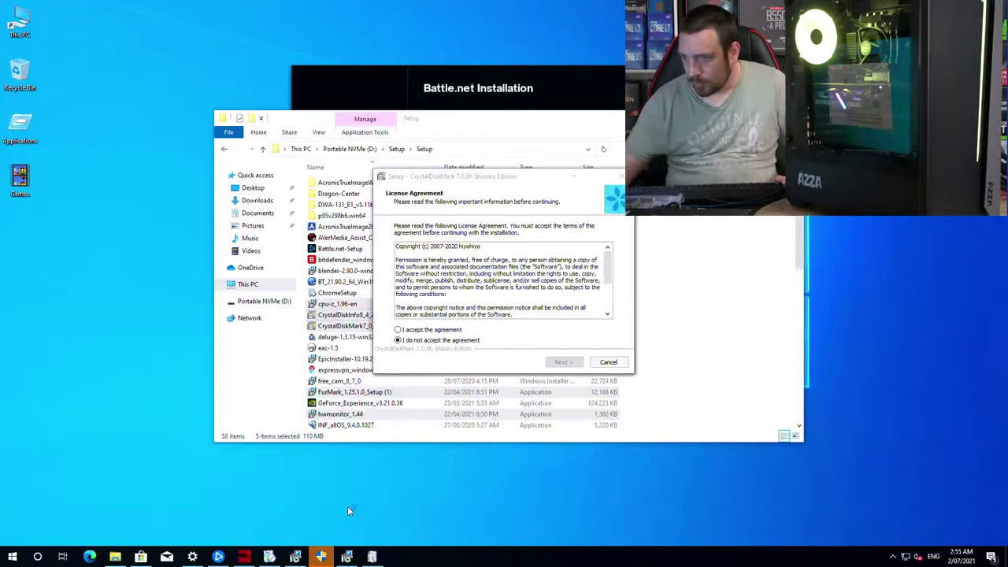
Step: Accept the licences and install CrystalDiskInfo and CPU-Z with default settings
click(435, 330)
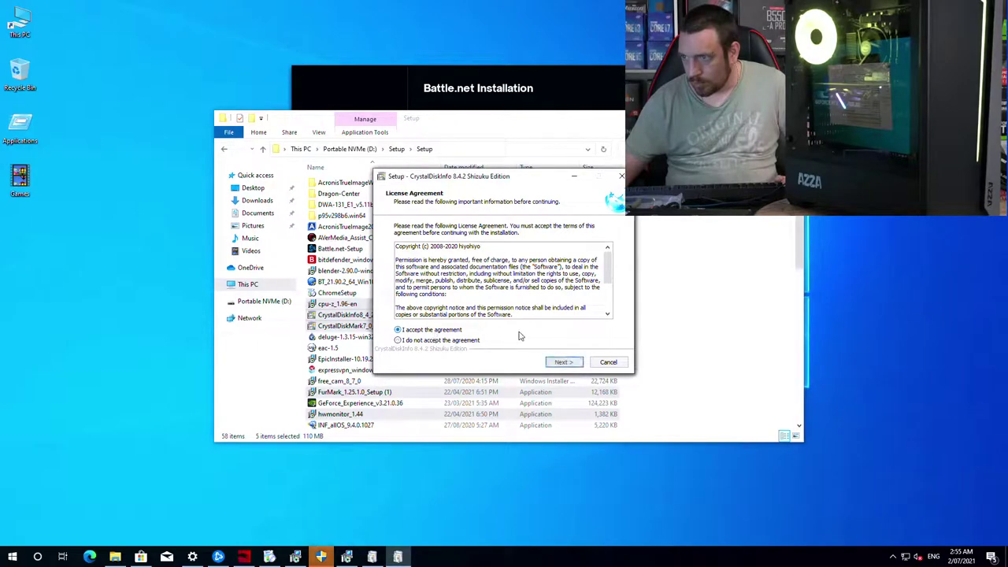
click(557, 363)
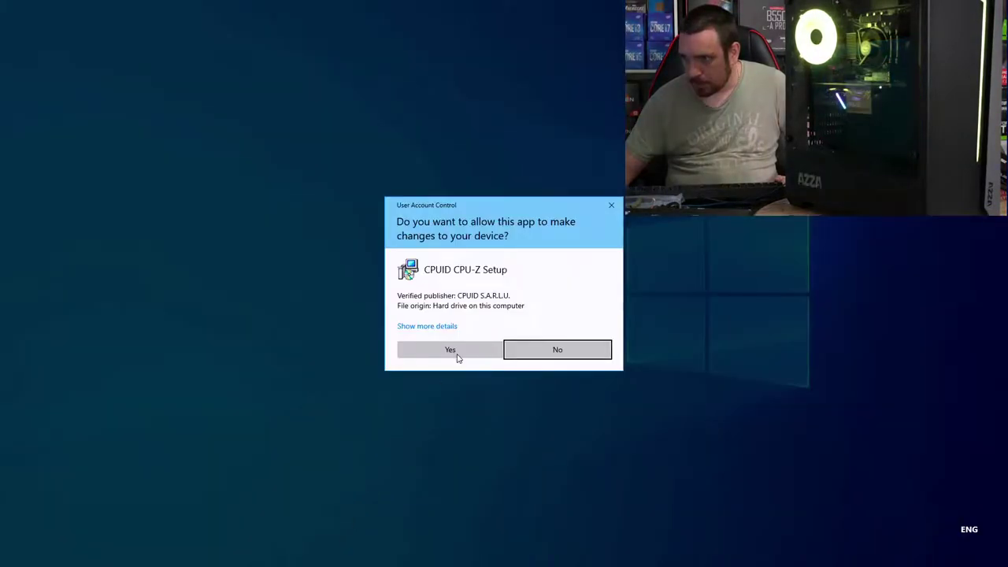
click(457, 355)
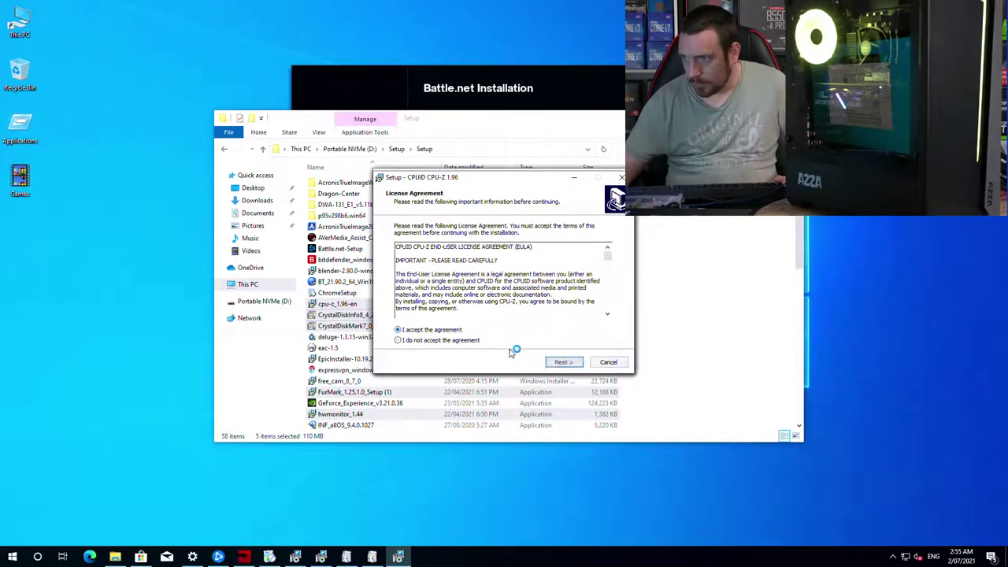
click(562, 362)
click(562, 362)
click(562, 362)
click(561, 362)
click(561, 362)
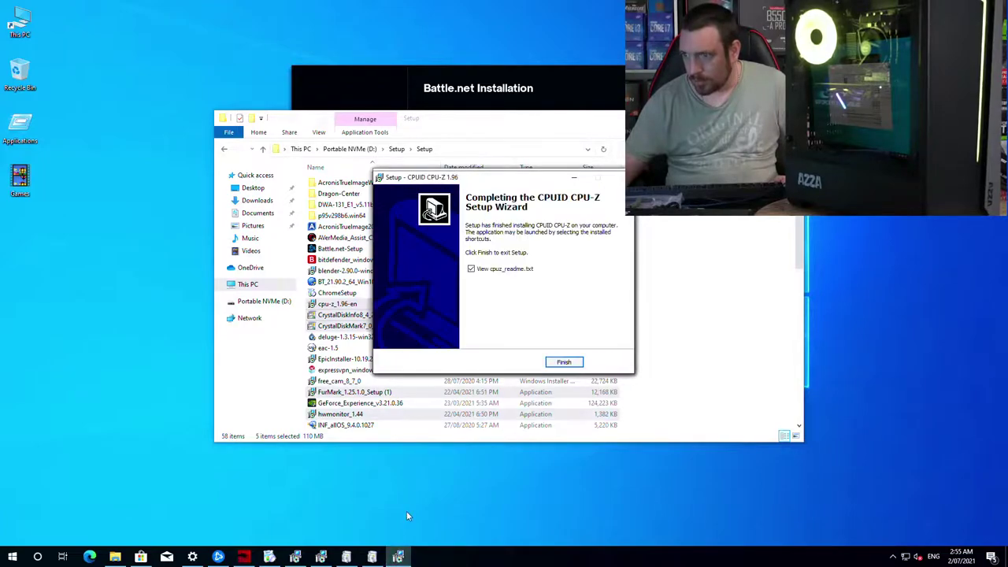
click(372, 557)
click(564, 362)
click(564, 363)
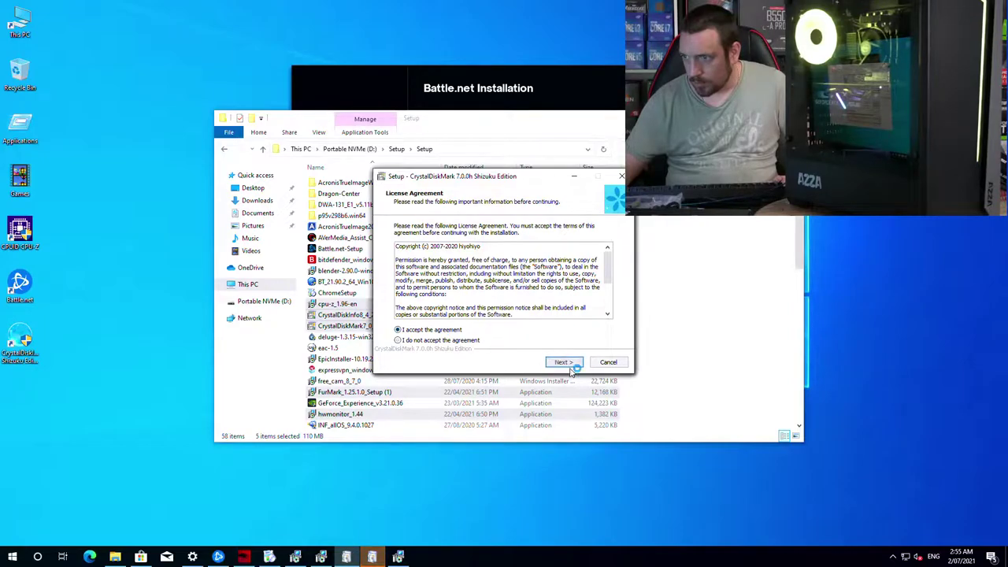
Step: Accept the licences and install CrystalDiskMark, FurMark and HWMonitor with default folders
click(564, 362)
click(564, 362)
click(564, 363)
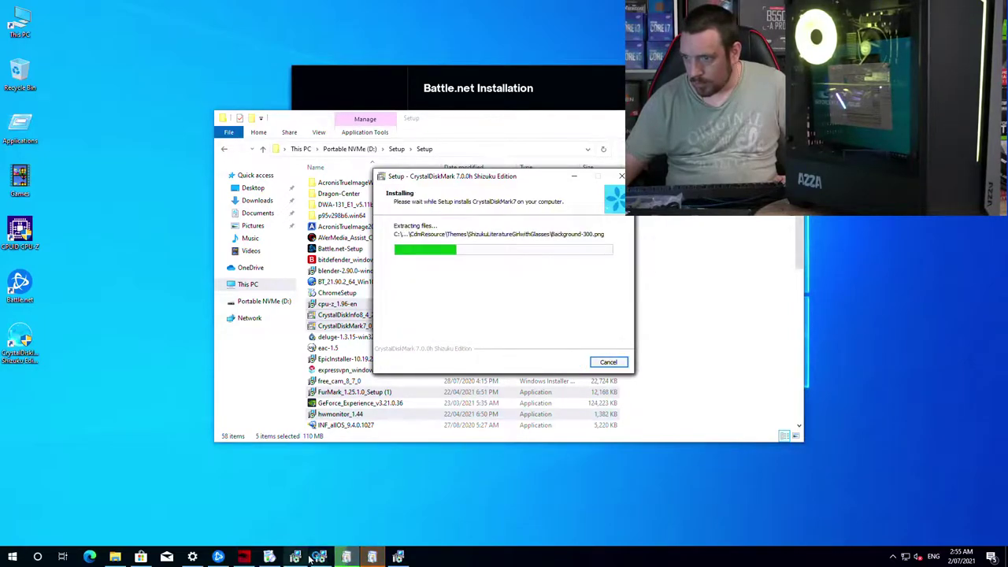
click(321, 557)
click(399, 329)
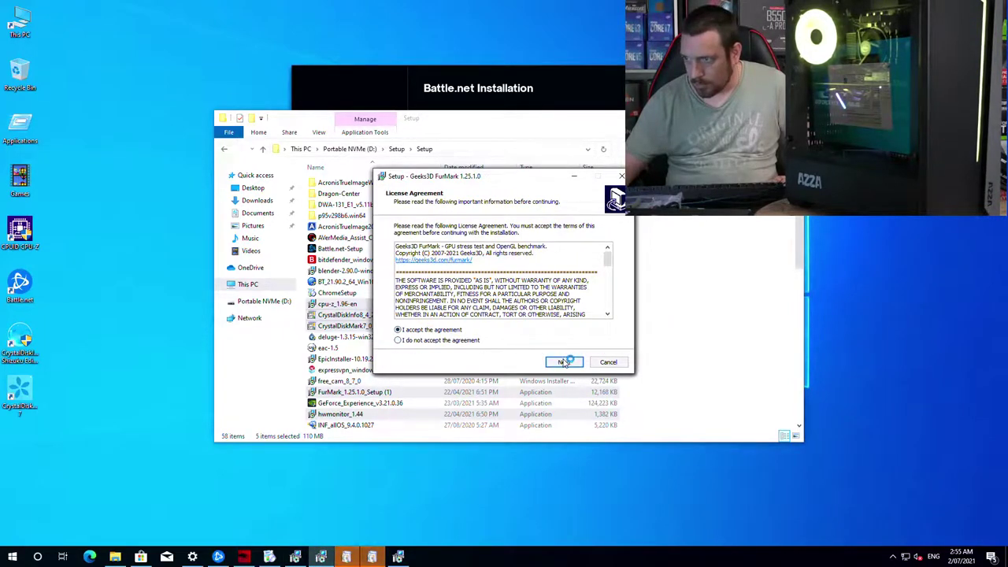
click(563, 362)
click(564, 363)
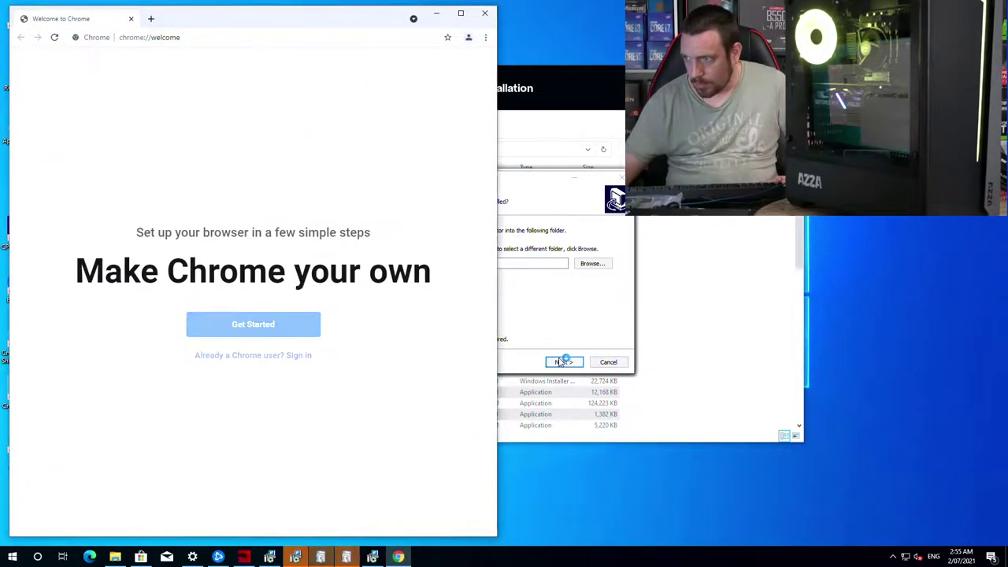
click(564, 362)
click(563, 363)
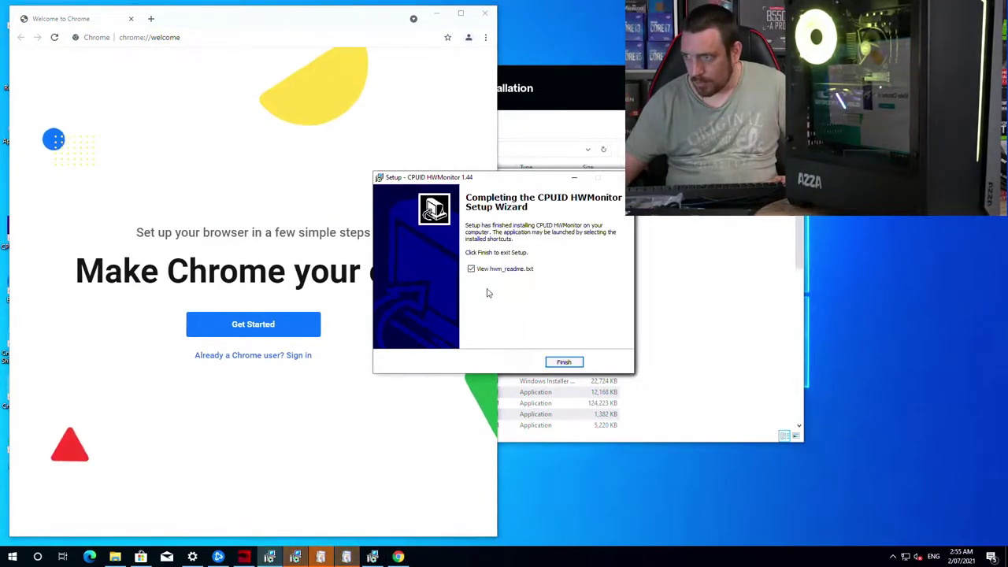
Step: Finish the HWMonitor, FurMark and CrystalDiskMark7 setups, without launching FurMark or its release notes
click(564, 363)
click(564, 362)
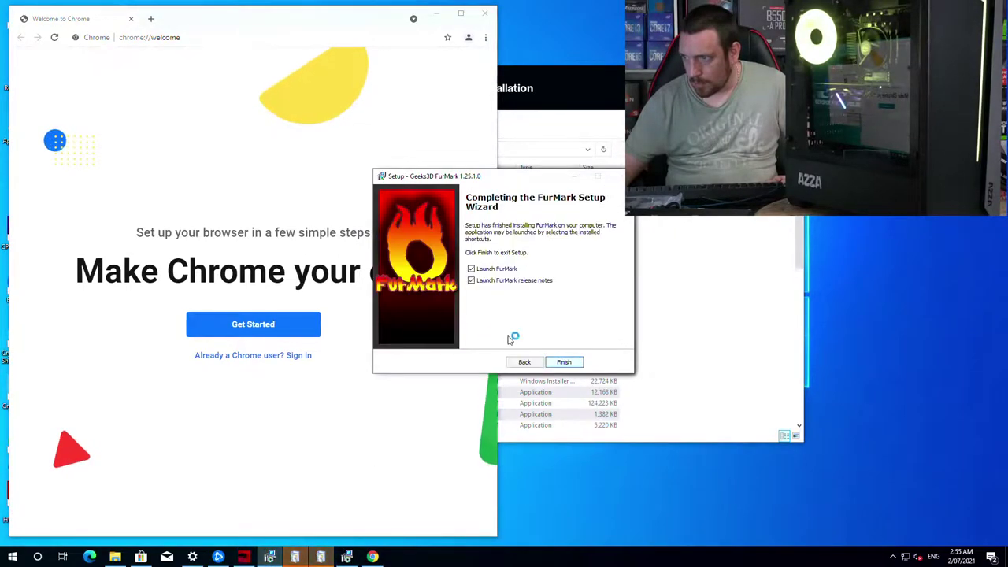
click(470, 268)
click(471, 281)
click(563, 363)
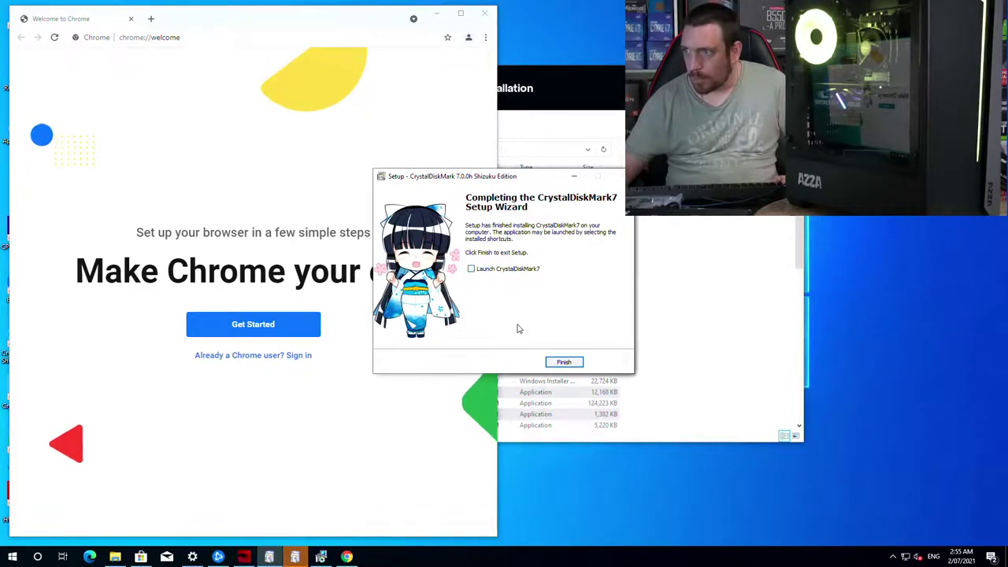
click(564, 362)
Step: Finish the CrystalDiskInfo and CPU-Z setups without launching CrystalDiskInfo, and close Chrome's welcome window
click(269, 557)
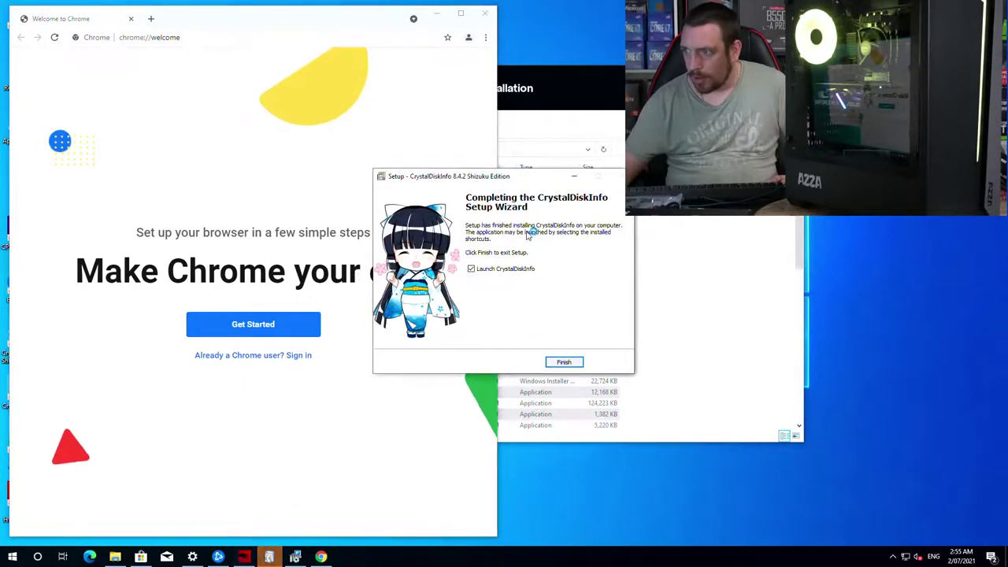
click(510, 268)
click(563, 362)
click(269, 557)
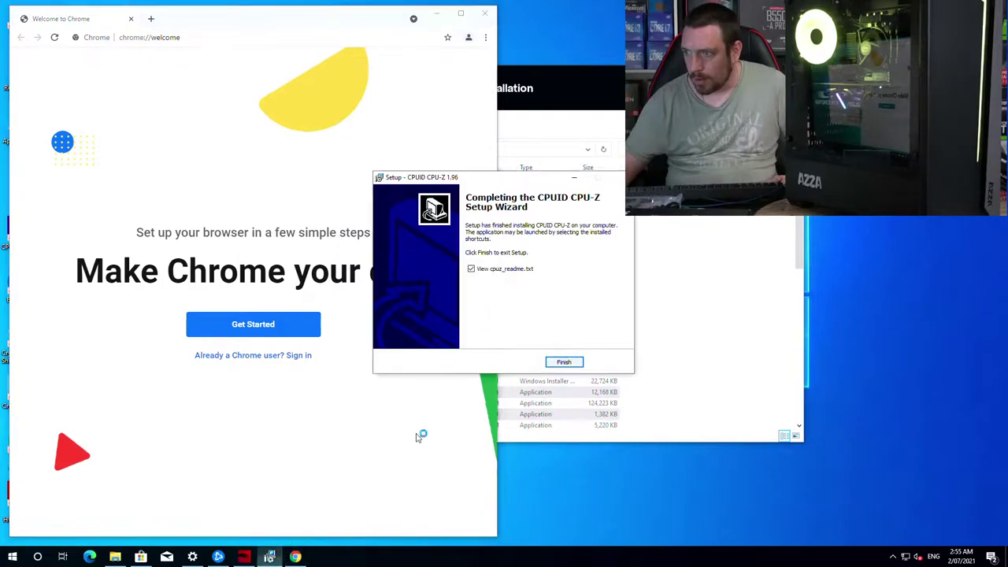
click(564, 362)
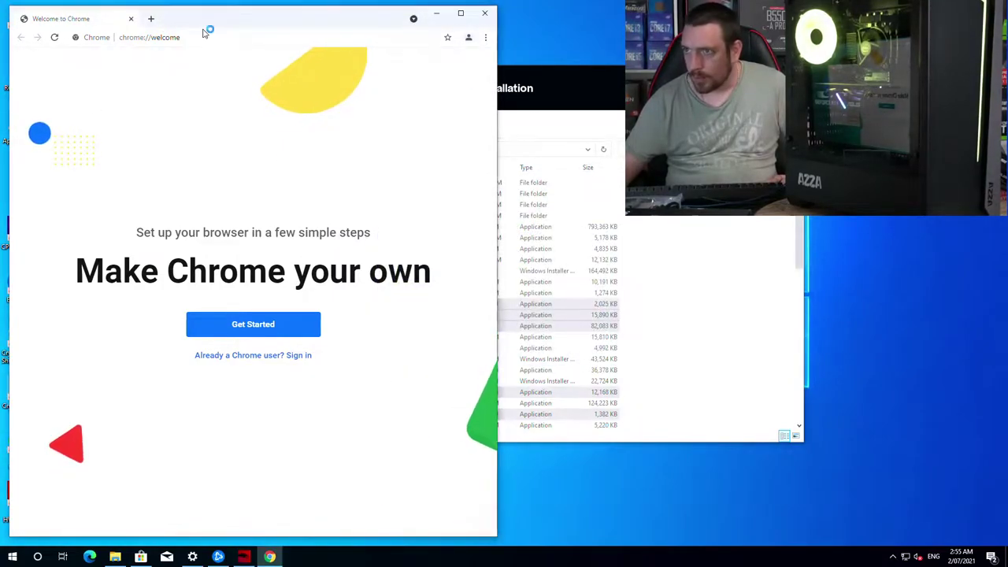
click(485, 13)
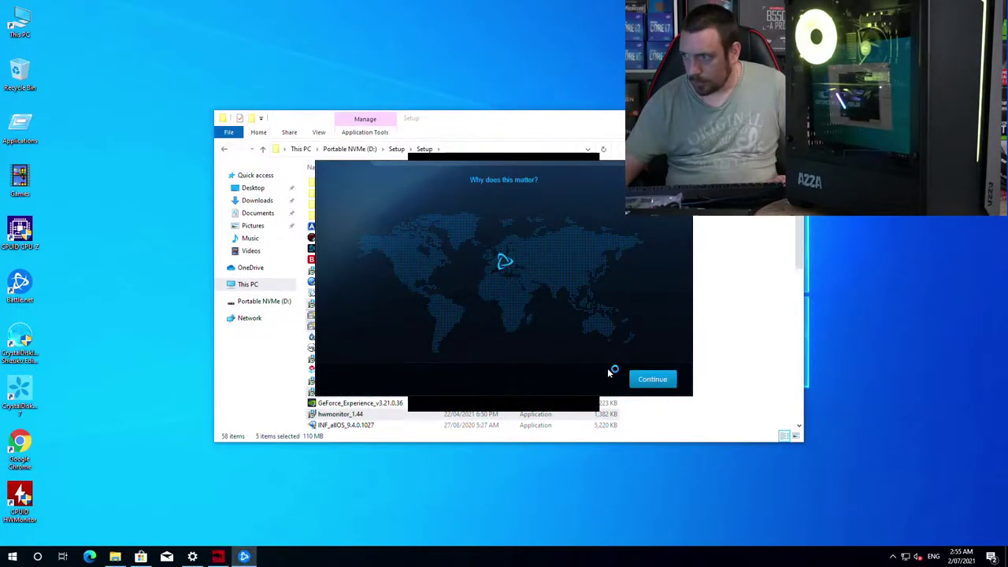
Step: Run the GeForce_Experience and MSIAfterburnerSetup463 installers, closing Battle.net login, and agree to GeForce terms
click(512, 132)
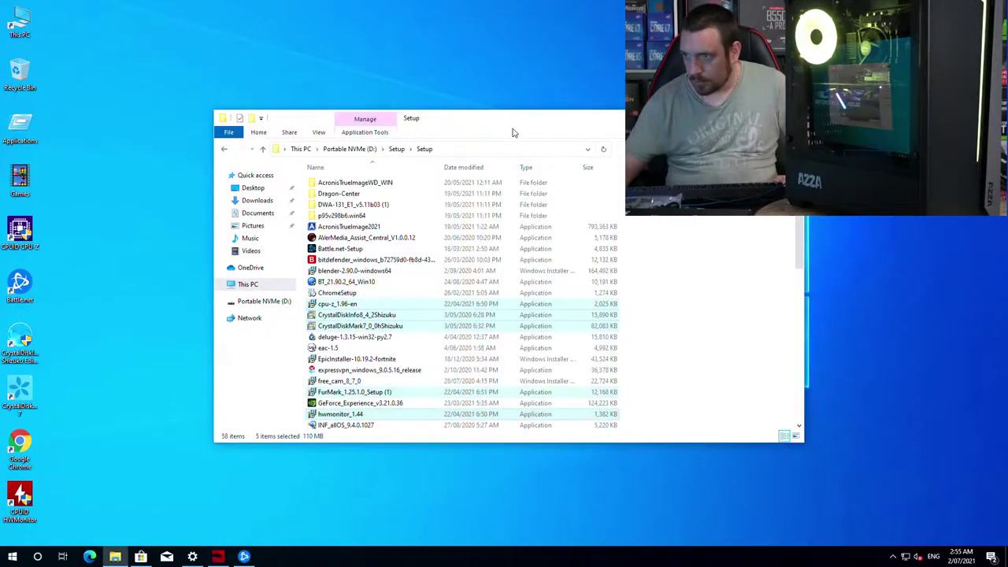
click(350, 403)
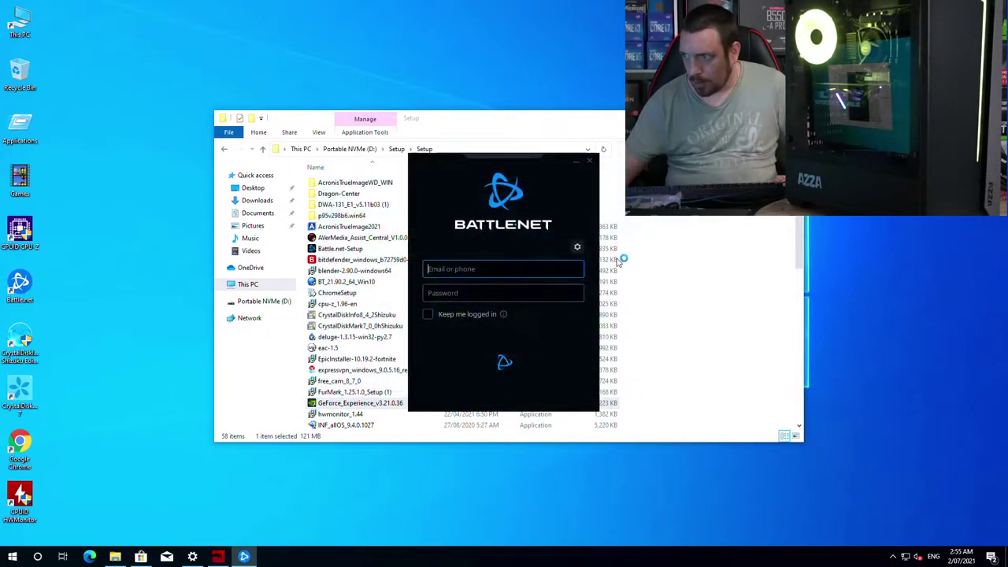
click(589, 161)
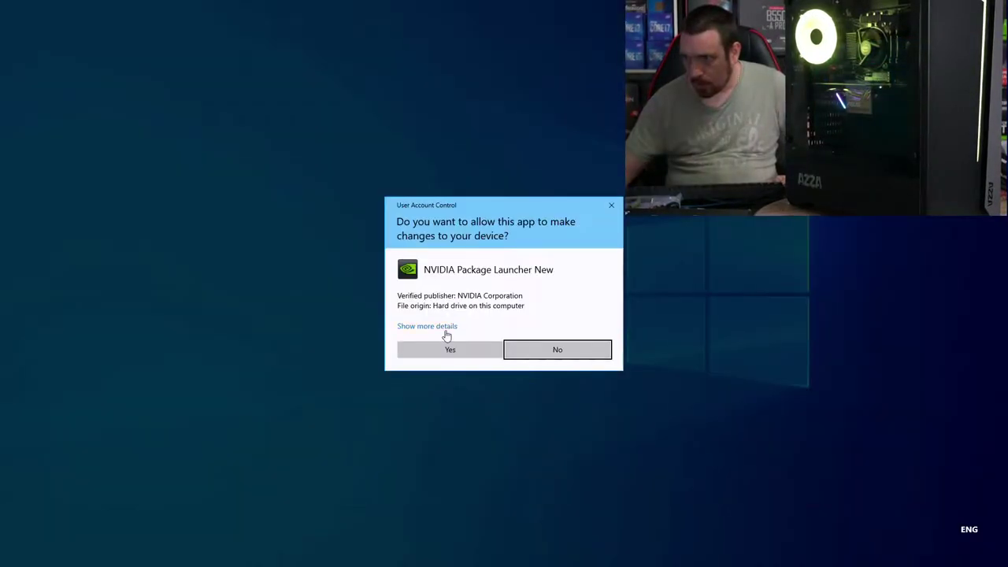
click(449, 348)
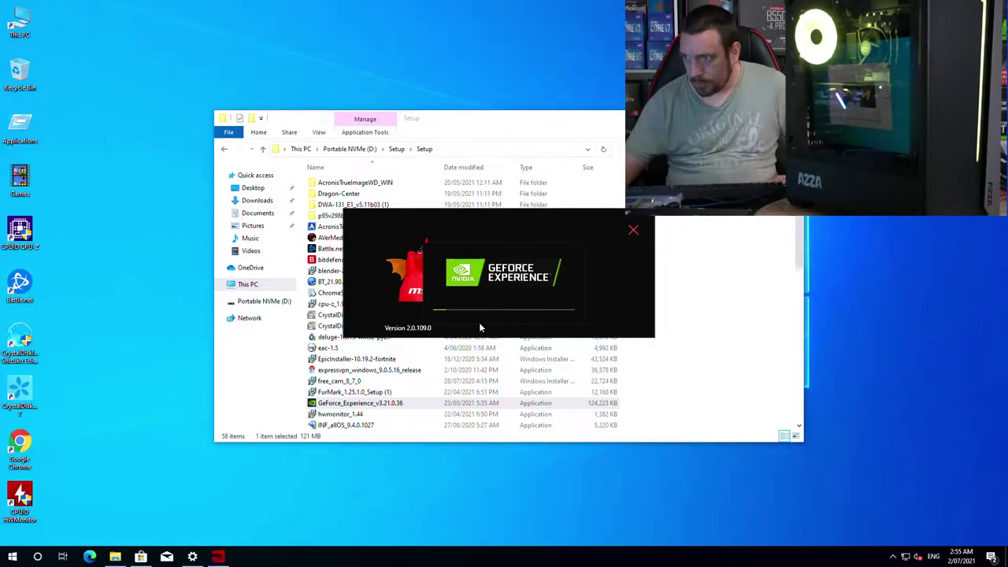
scroll(393, 359, down, 3)
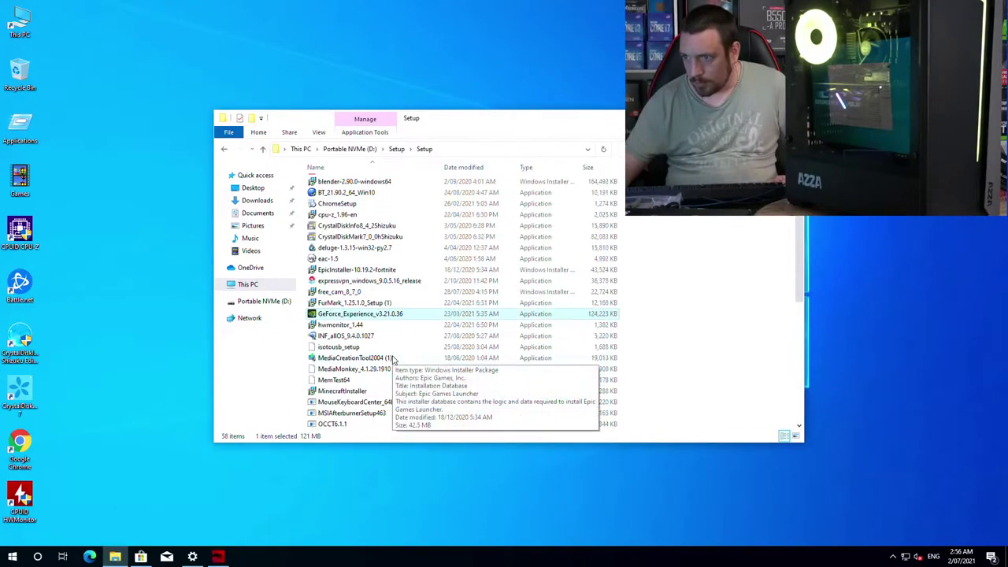
click(364, 414)
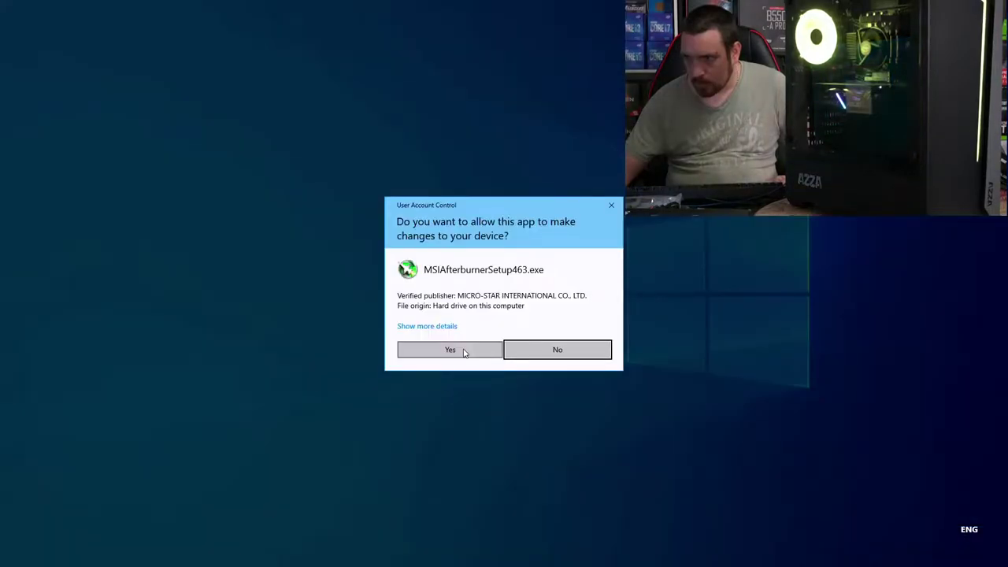
click(464, 352)
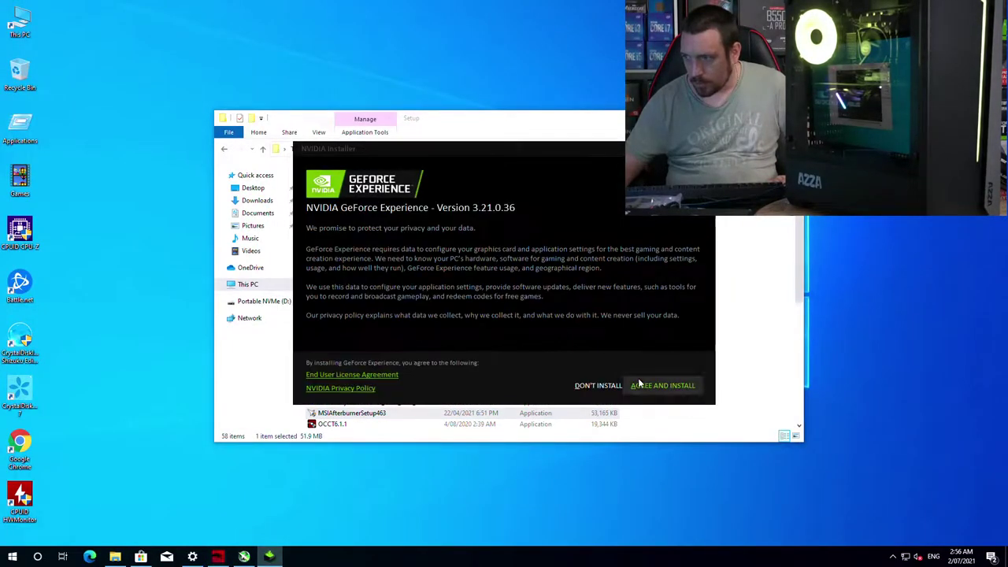
click(662, 385)
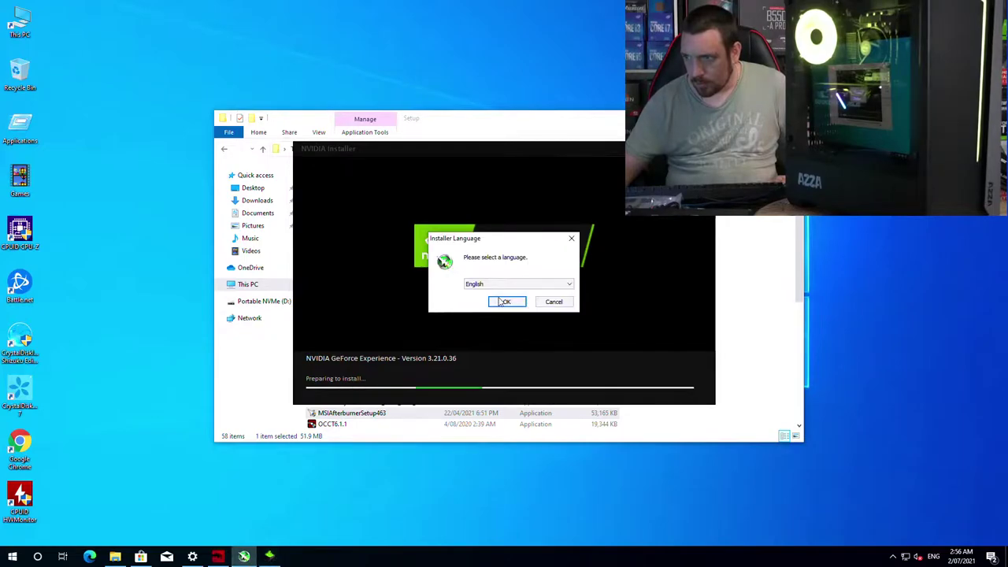
Step: Install MSI Afterburner in English with its licence accepted and default components
click(506, 302)
click(561, 361)
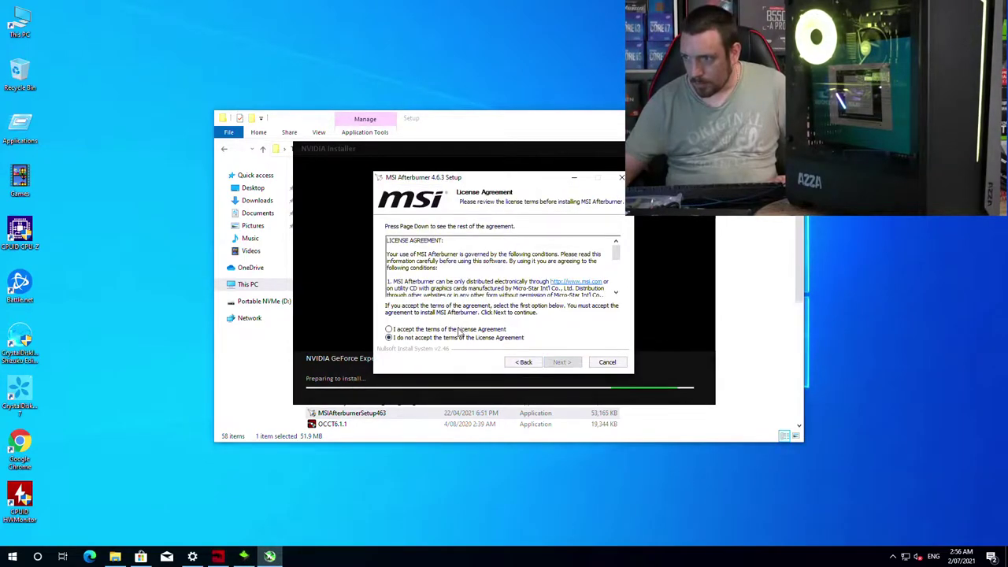
click(571, 360)
click(565, 361)
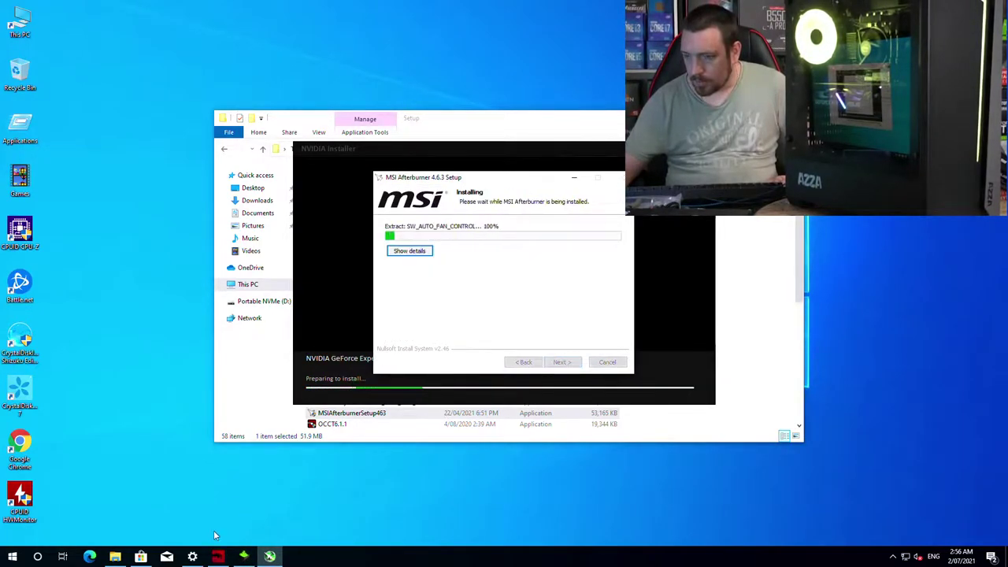
Step: Install Intel Extreme Tuning Utility from XTUSetup, accepting its licence and approving the UAC prompt
click(243, 382)
scroll(370, 367, down, 12)
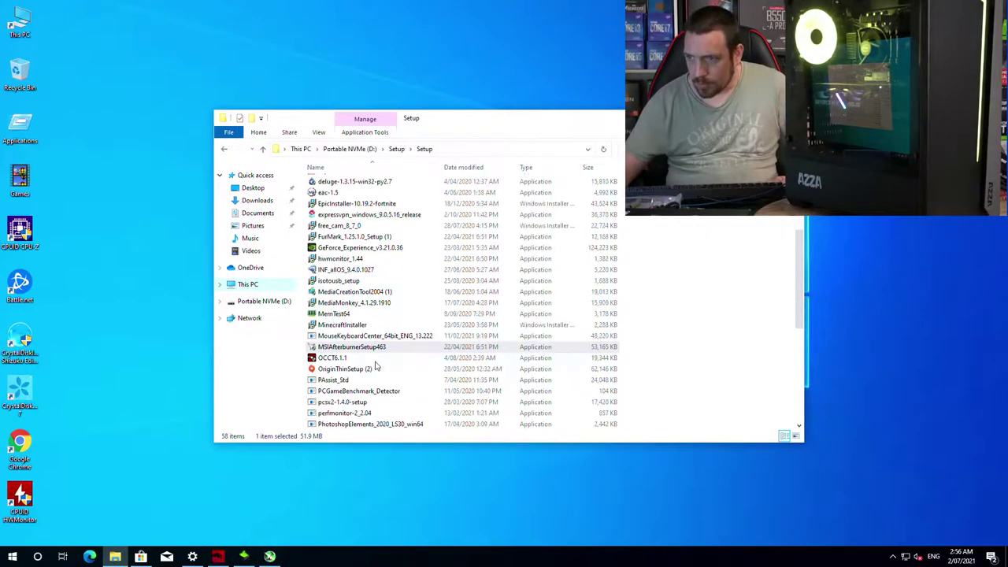
scroll(376, 367, down, 1)
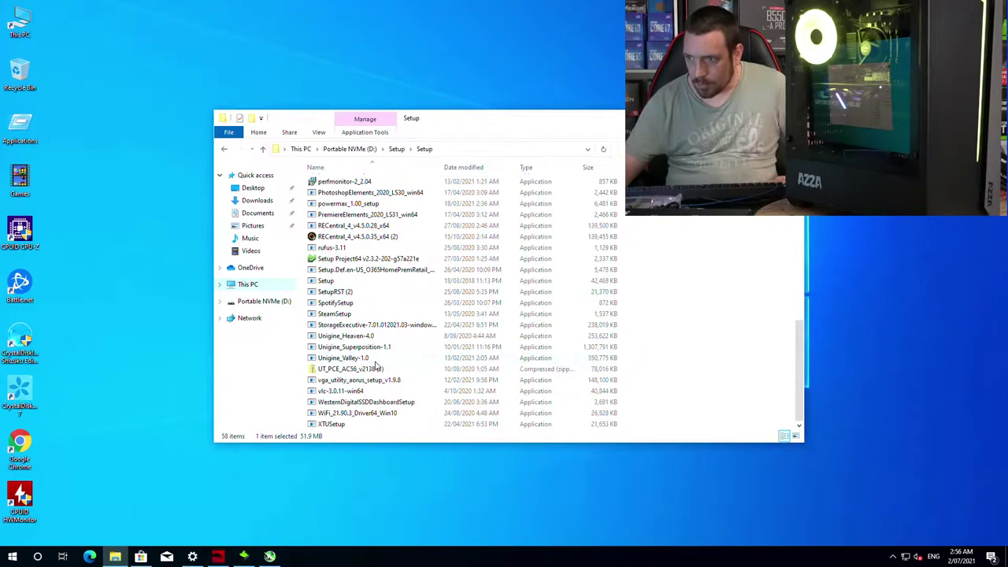
double_click(331, 423)
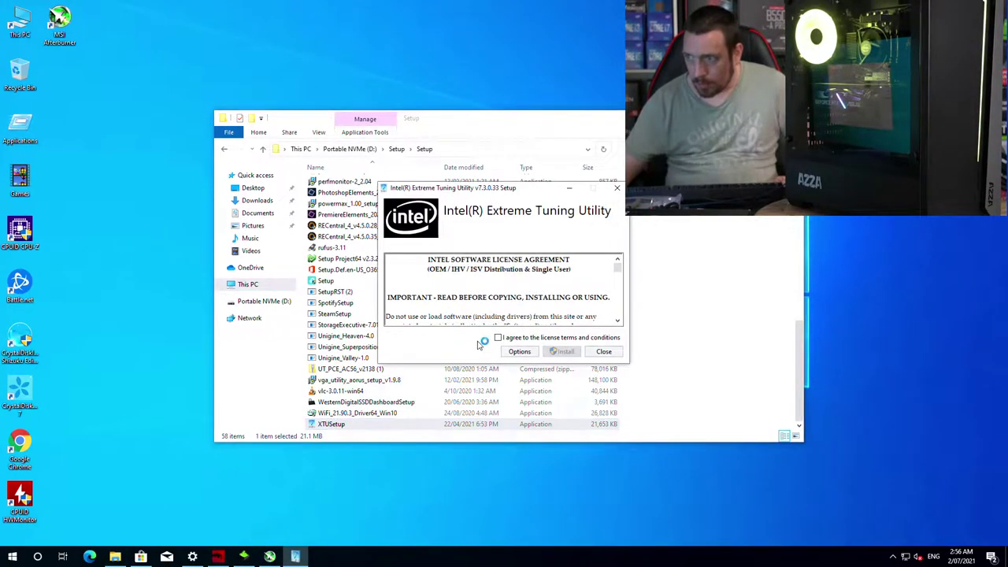
click(497, 338)
click(563, 351)
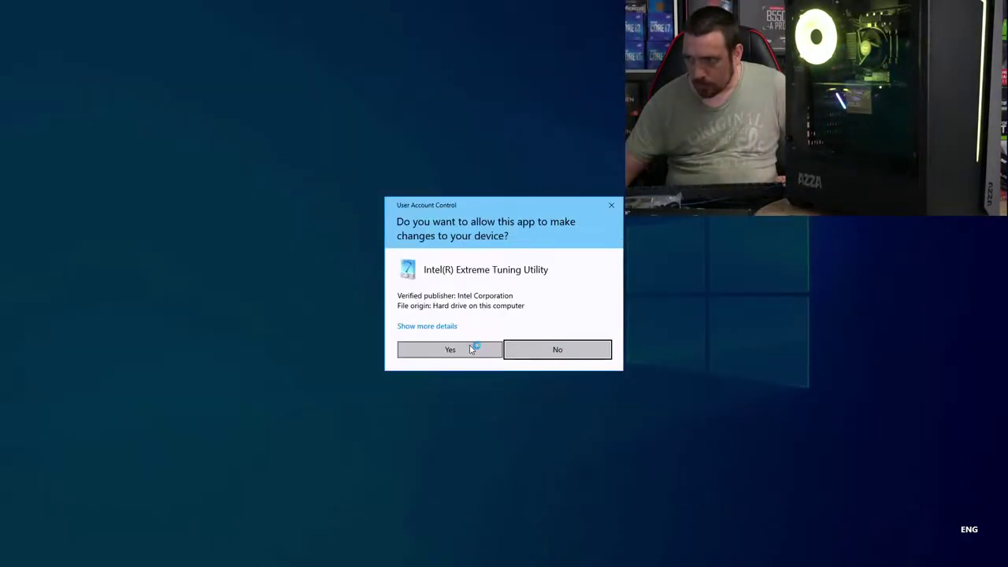
click(471, 348)
Step: Take the vlc-3.0.11-win64 setup past its licence and start installing RivaTuner Statistics Server
double_click(345, 390)
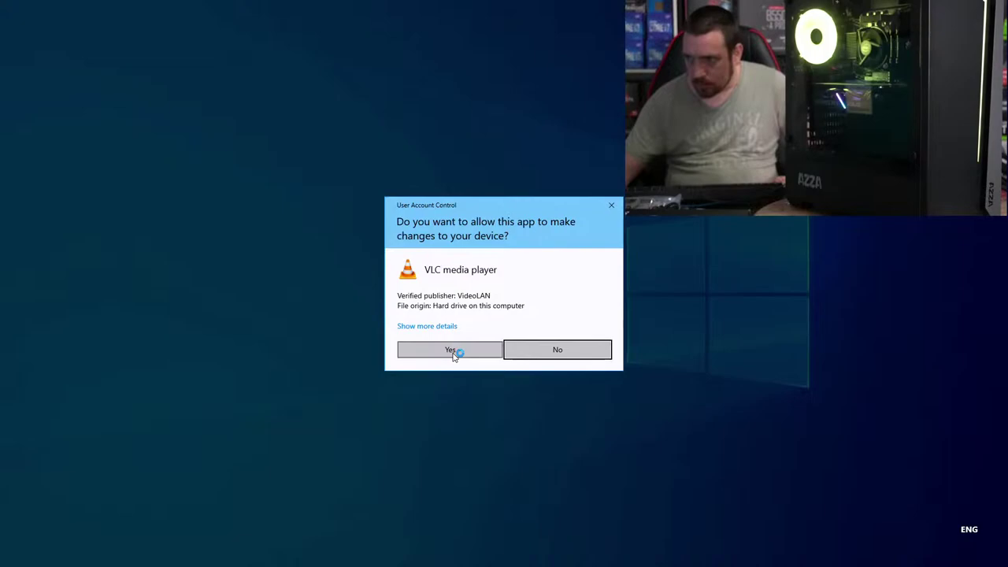
click(452, 351)
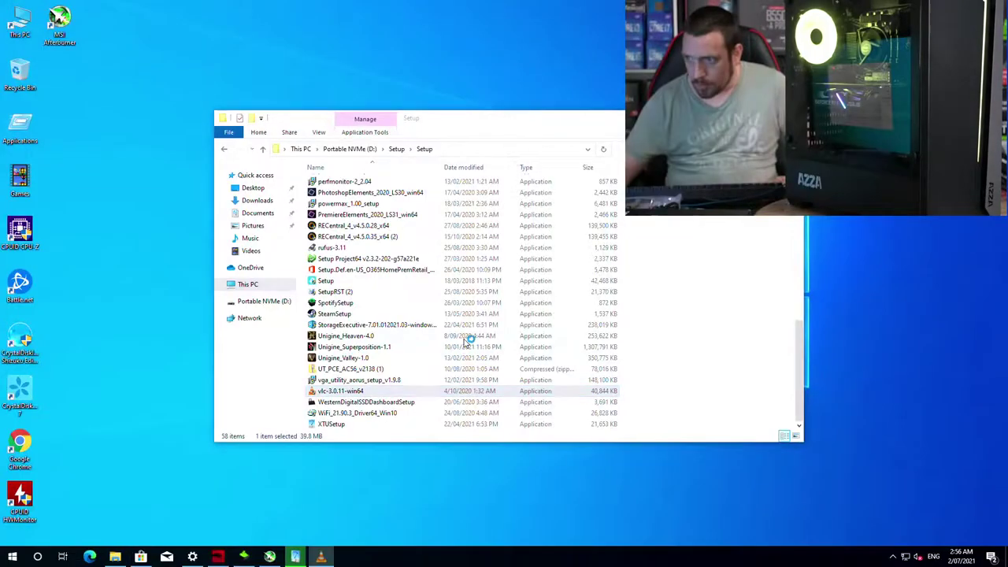
click(510, 301)
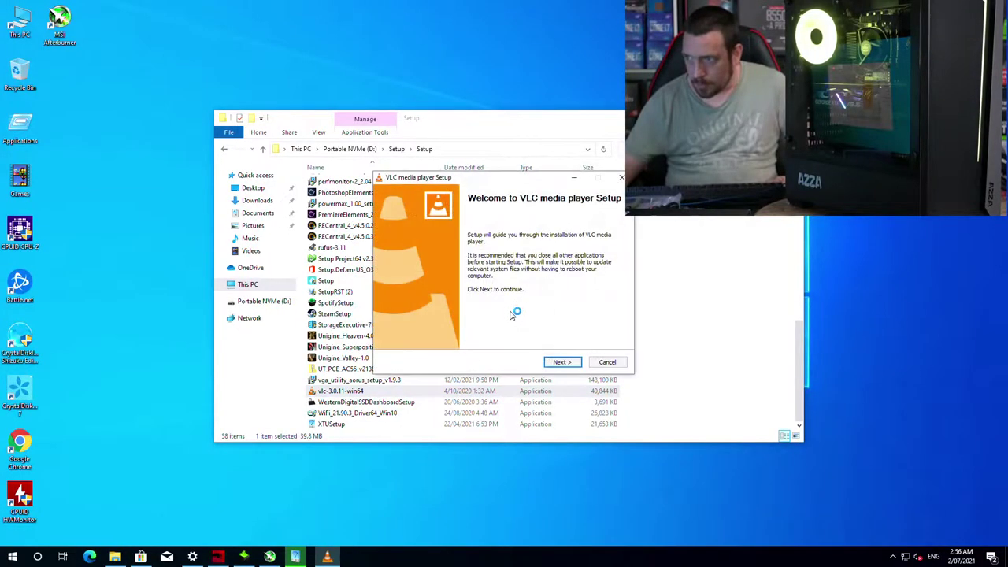
click(562, 362)
click(564, 363)
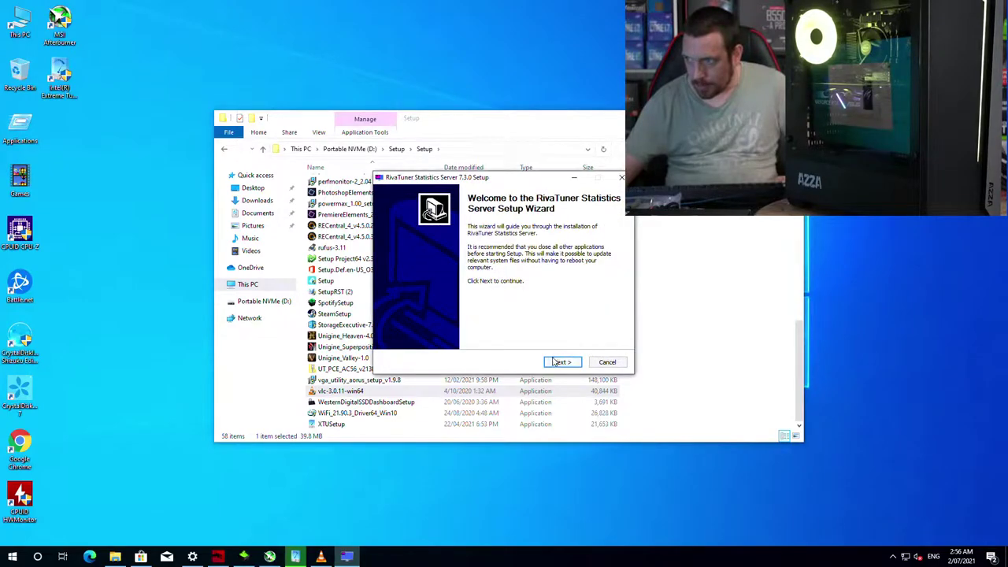
click(555, 362)
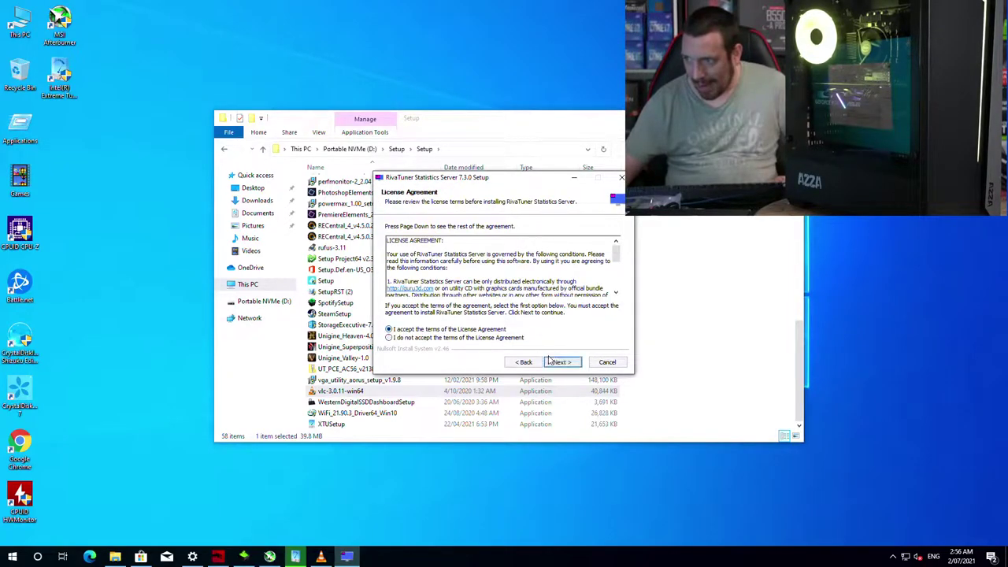
click(555, 362)
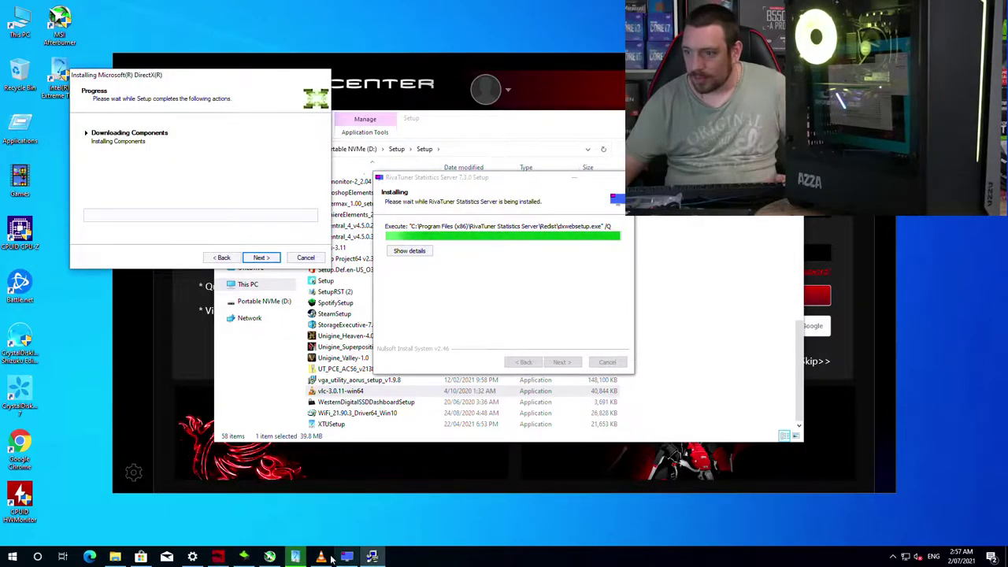
Step: Install VLC with default components and folder, close Intel XTU, and start Dragon Center's driver check
click(561, 362)
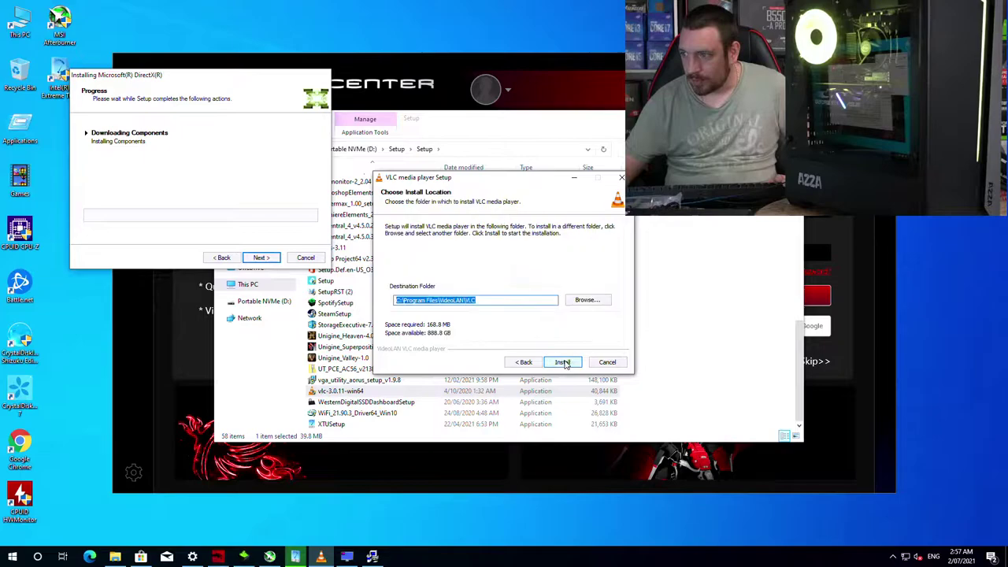
click(563, 362)
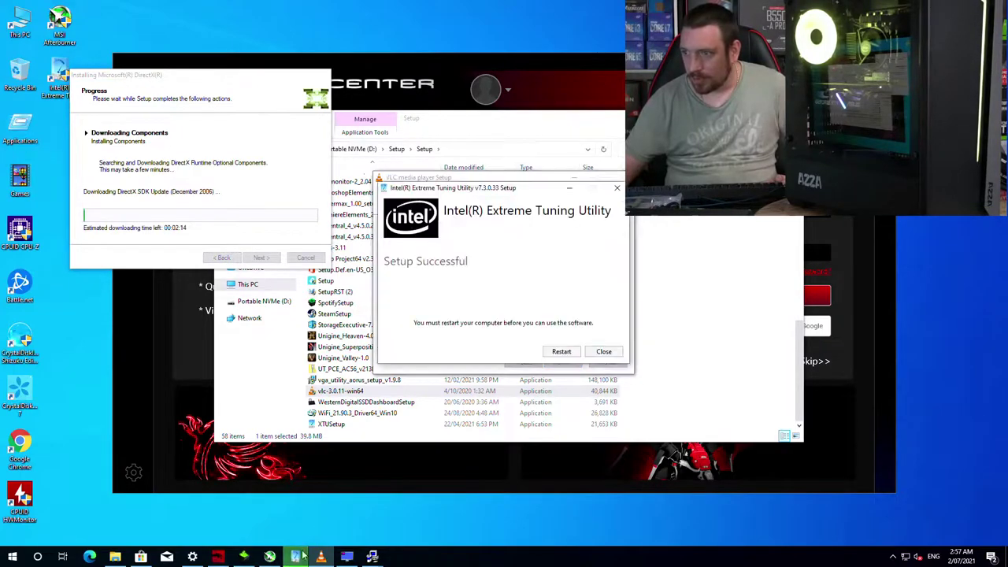
click(606, 354)
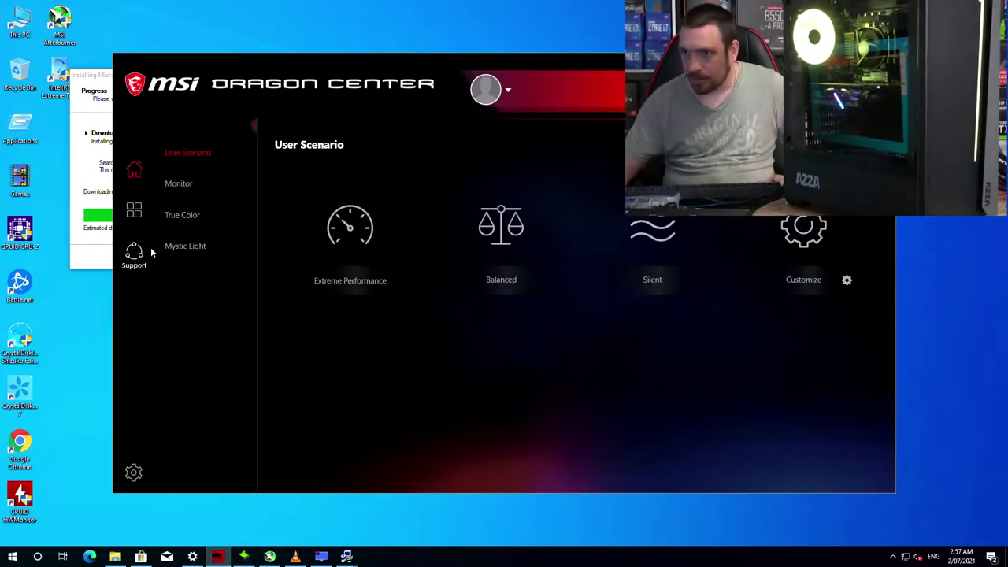
click(132, 255)
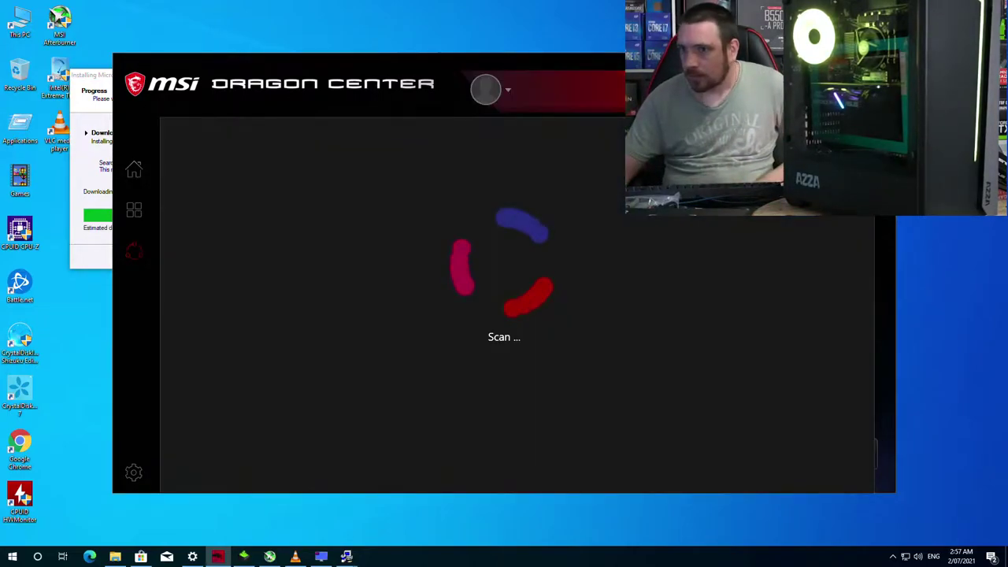
Step: Finish the VLC setup, check on GeForce Experience, and open Windows Update settings
click(295, 555)
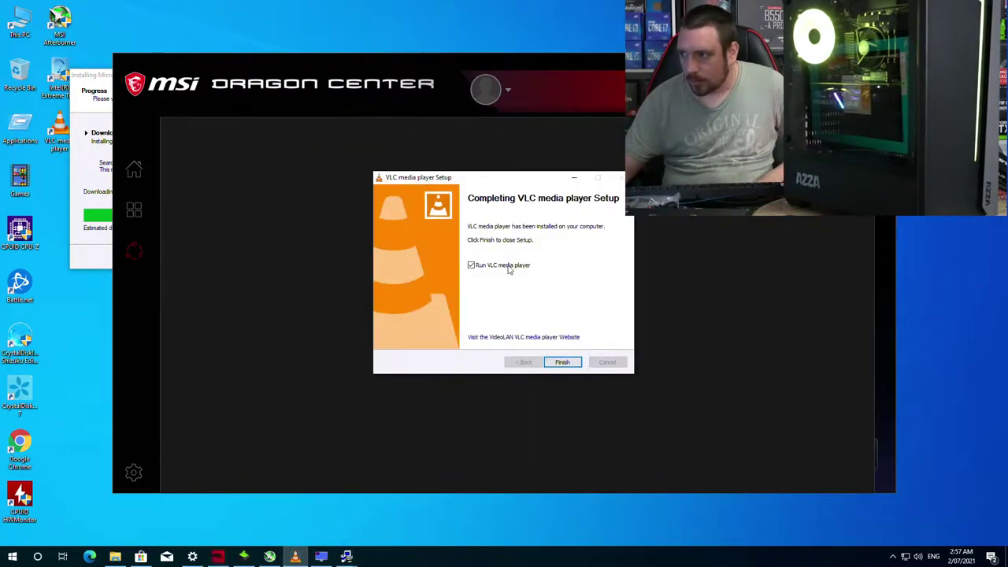
click(561, 362)
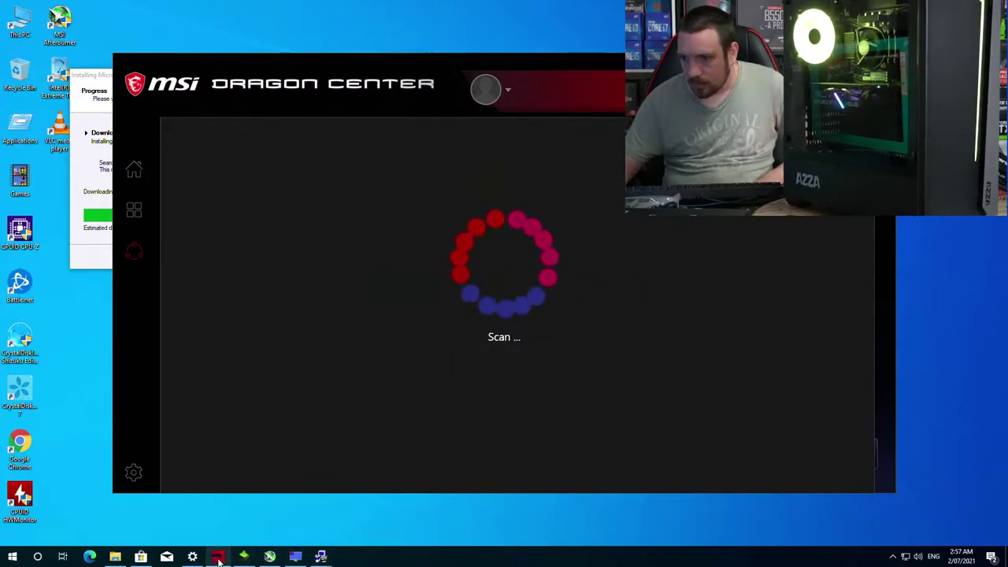
click(244, 556)
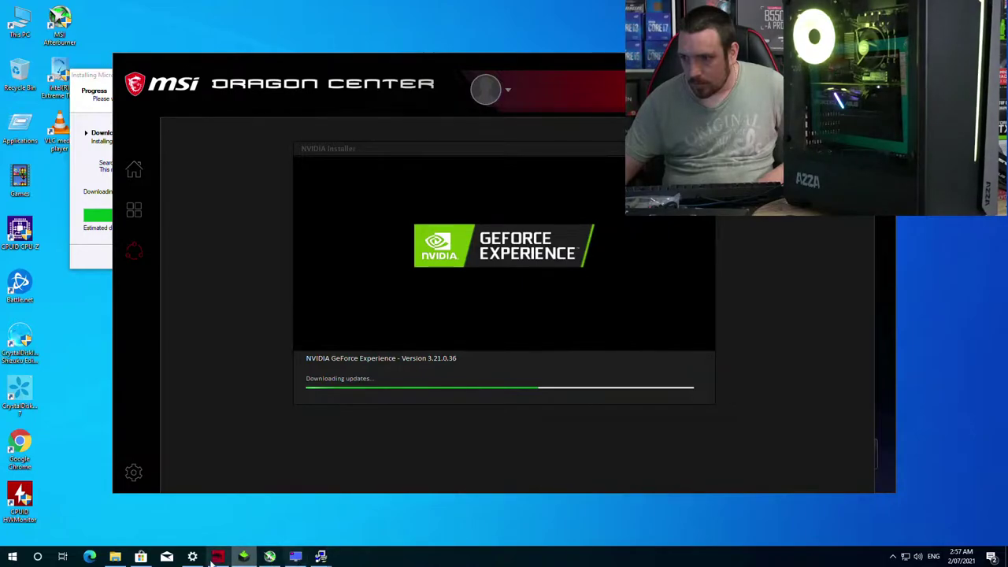
click(192, 556)
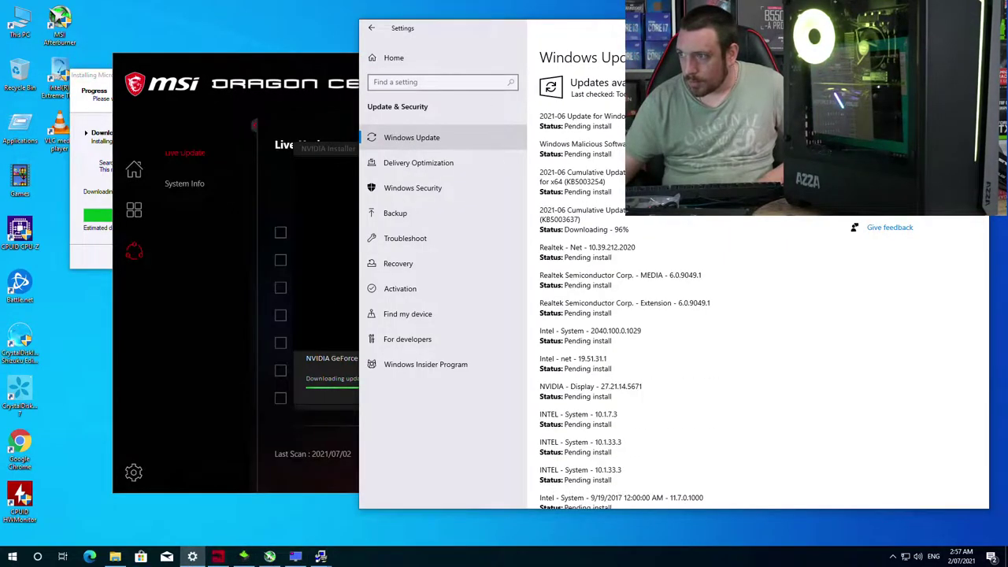
Step: Download and install the optional Intel Xeon and Intel System driver updates, then return to Live Update
scroll(721, 238, down, 3)
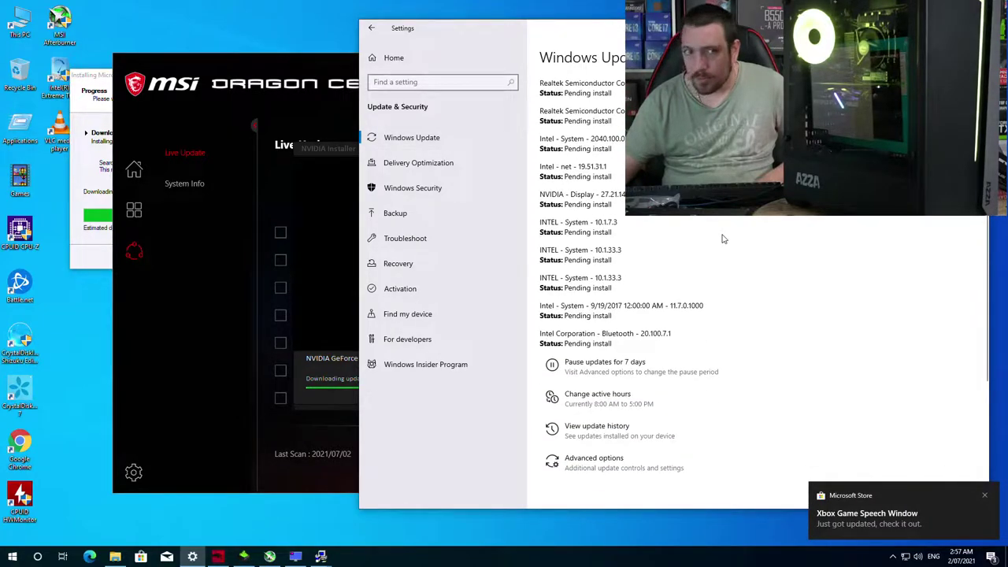
scroll(723, 238, up, 3)
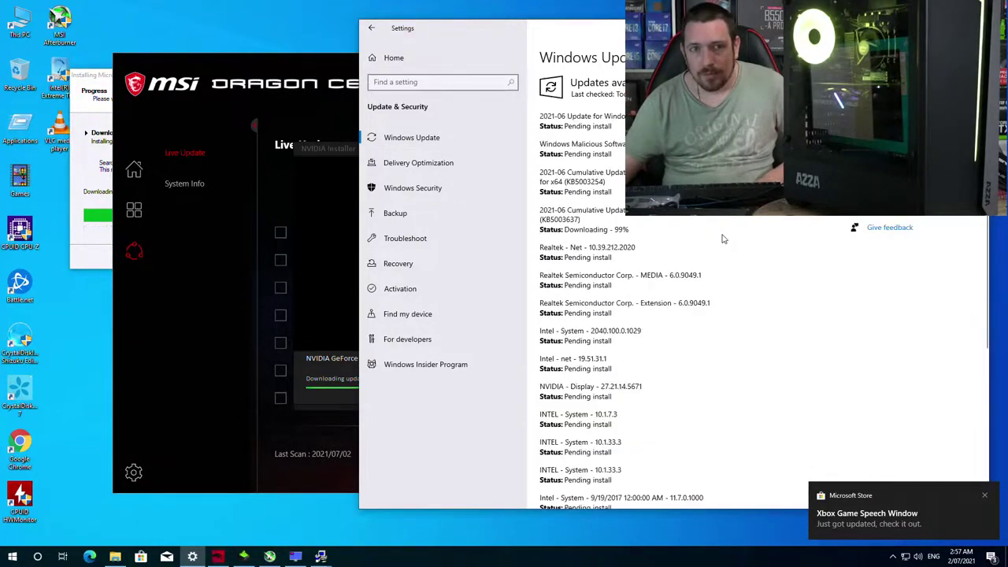
scroll(723, 238, down, 3)
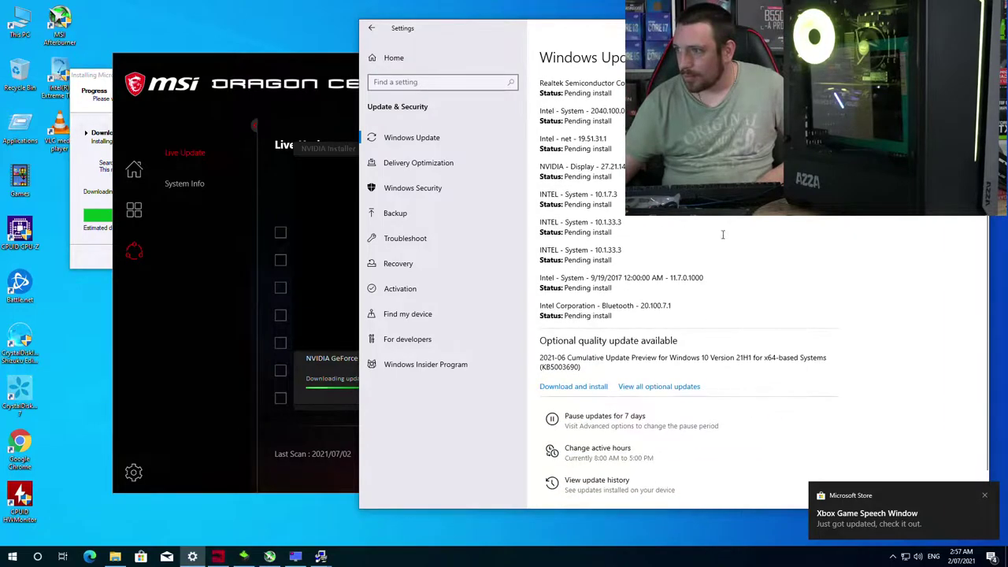
click(643, 387)
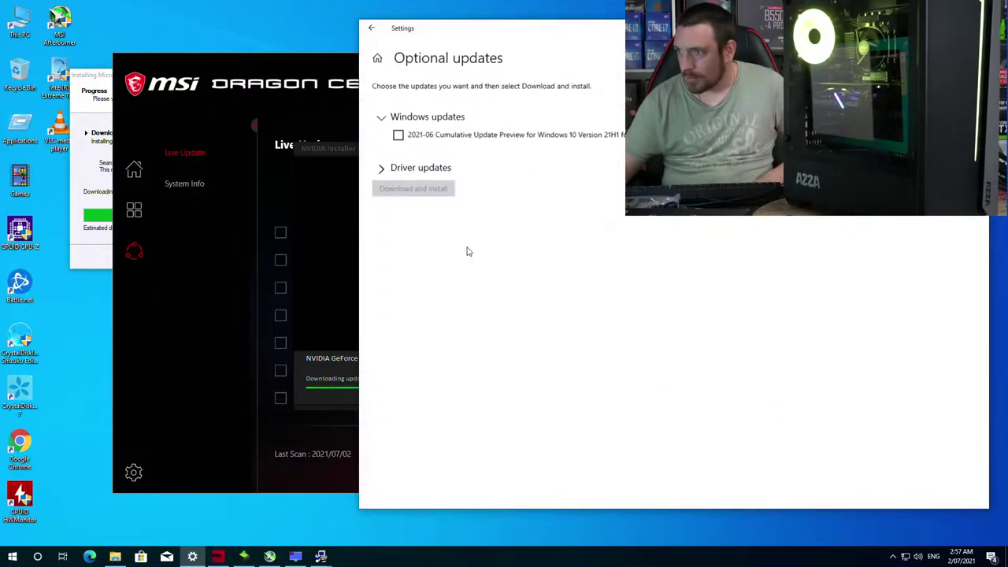
click(381, 168)
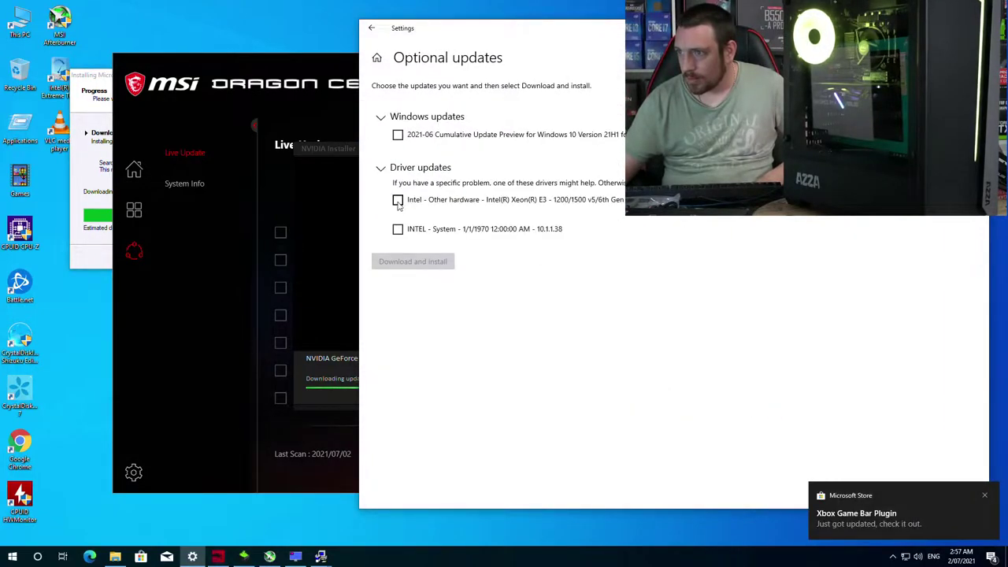
click(398, 199)
click(398, 229)
click(443, 268)
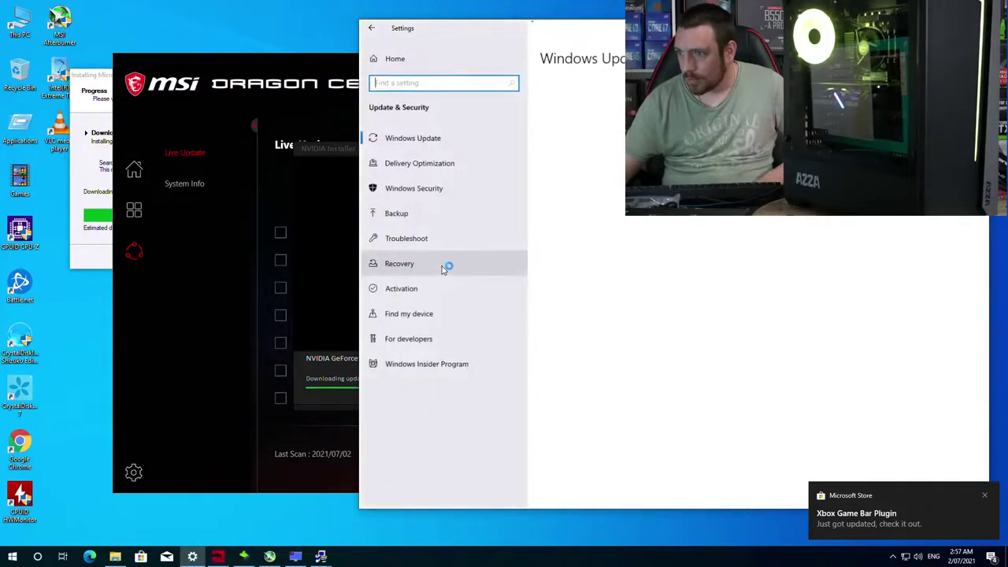
click(330, 167)
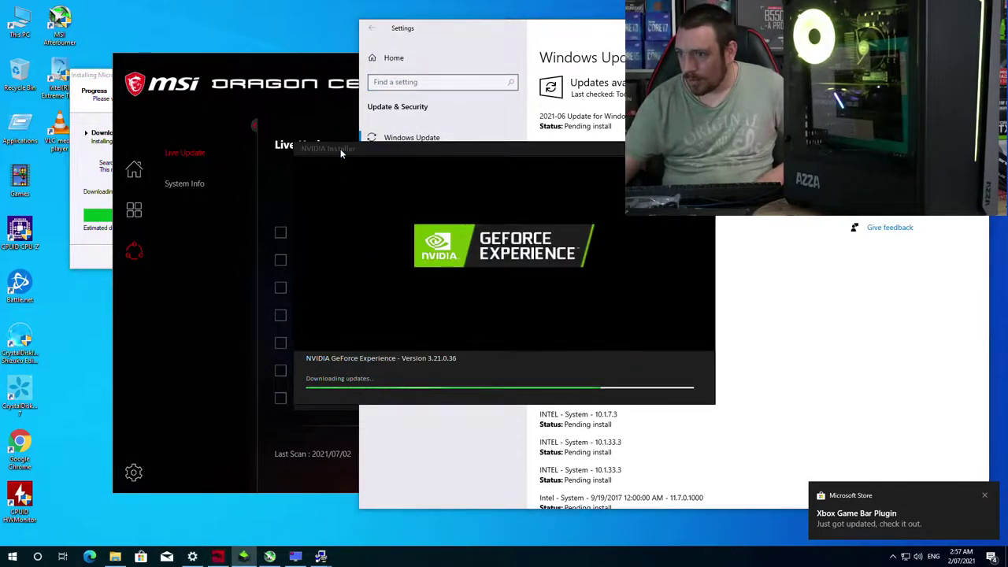
click(357, 78)
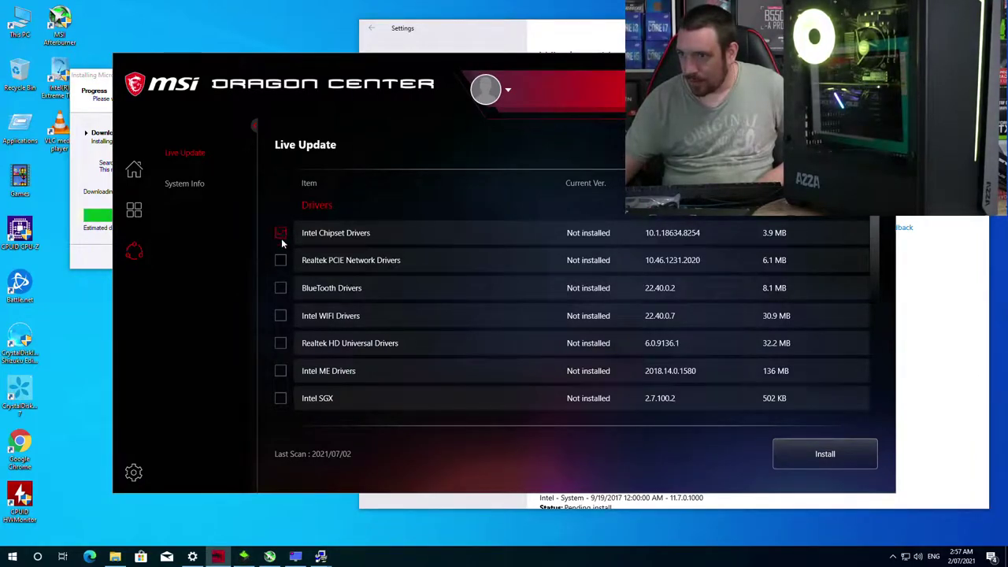
Step: Add BlueTooth Drivers, DPC Latency Tuner, Speed Up and Super Charger, and install despite the mandatory reboot
click(281, 289)
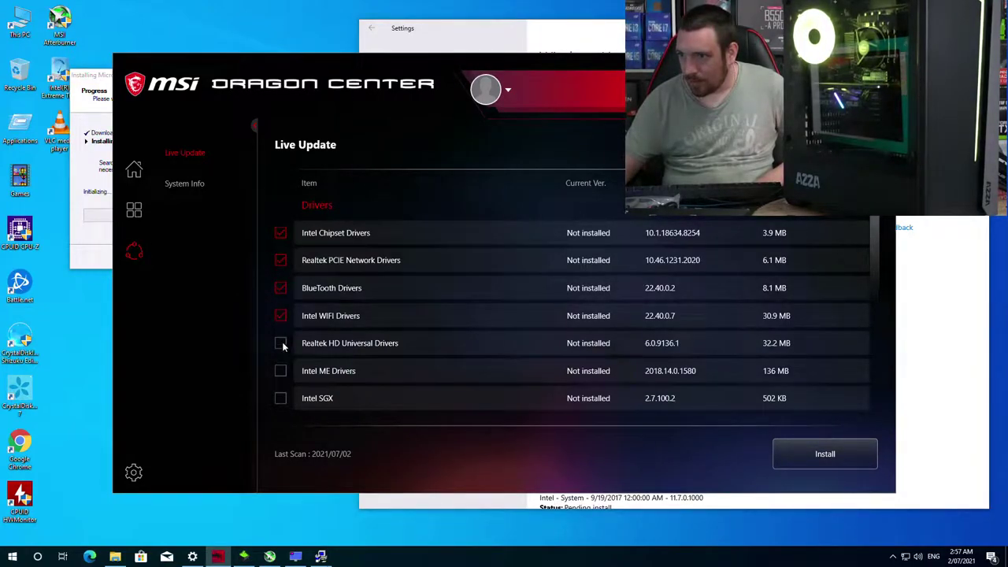
scroll(420, 284, down, 5)
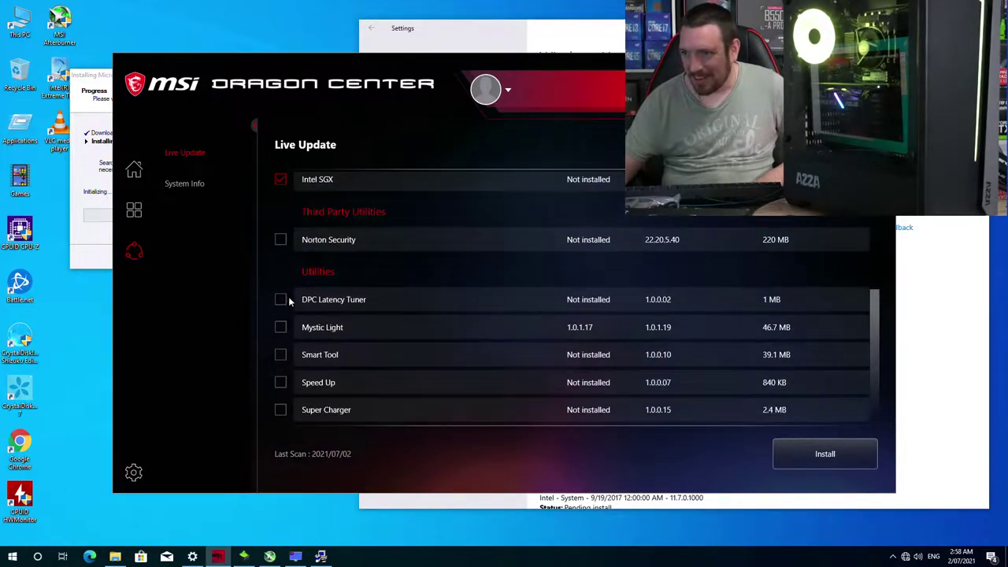
click(281, 299)
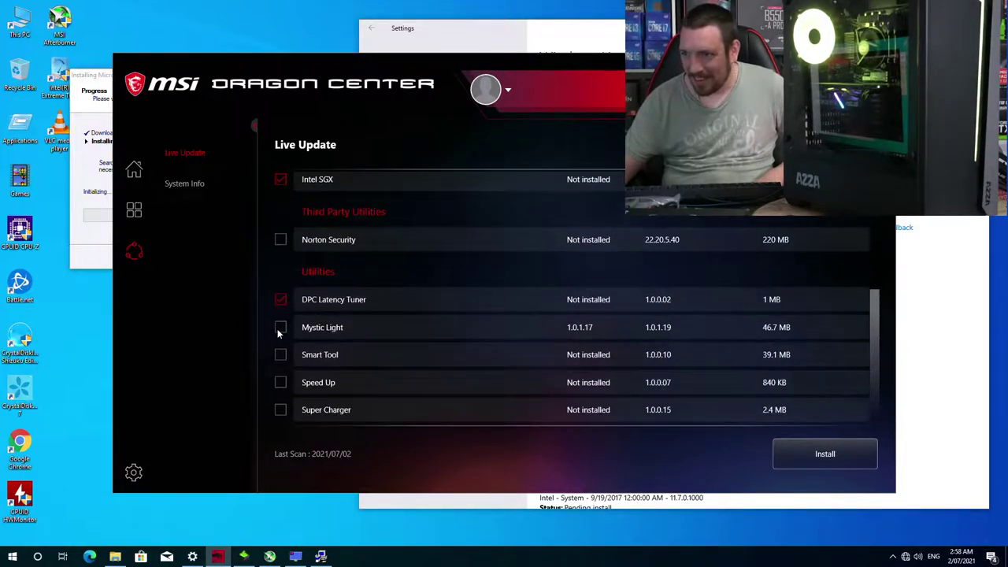
click(280, 383)
click(280, 410)
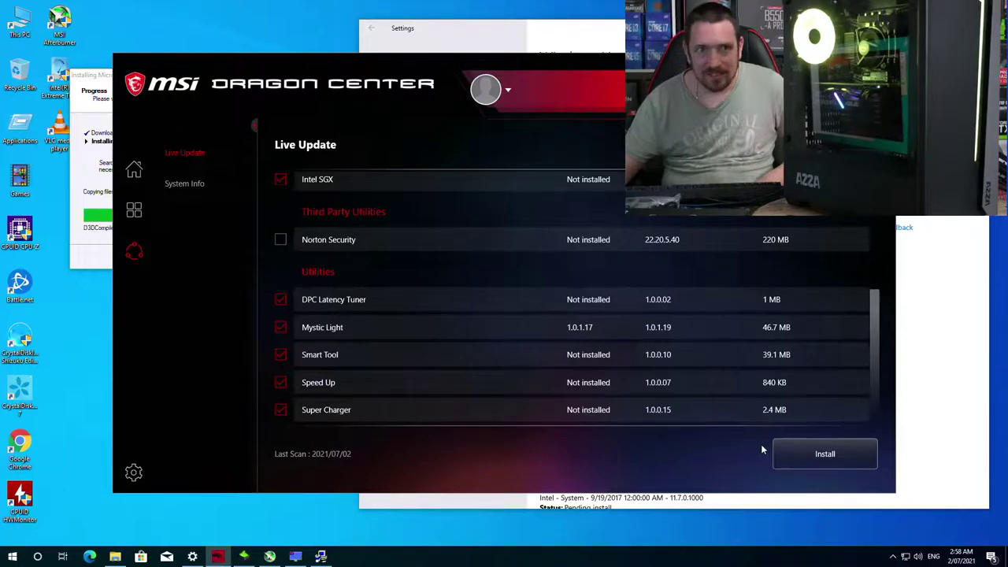
click(811, 442)
click(432, 394)
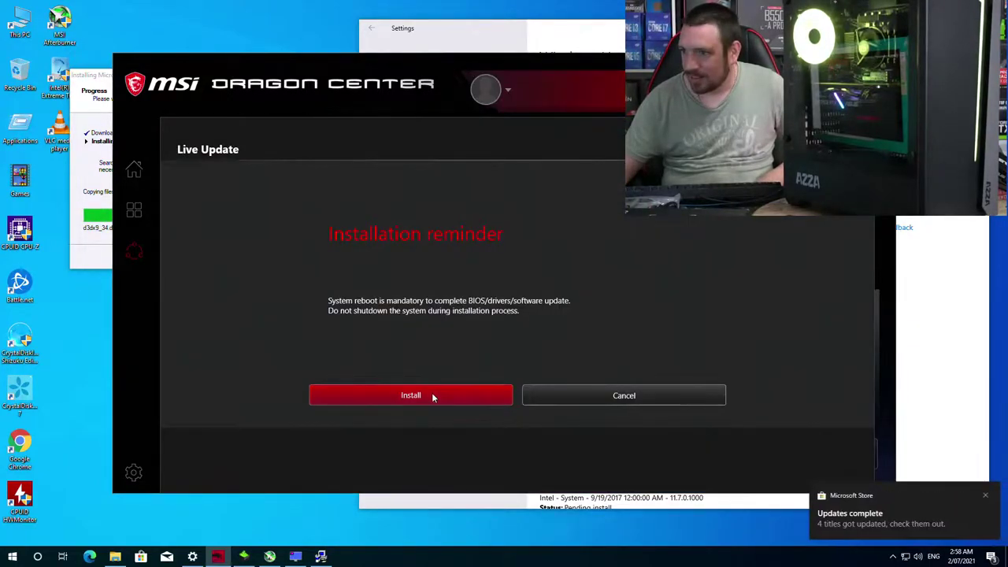
Step: Retry the failed updates in Windows Update
click(425, 38)
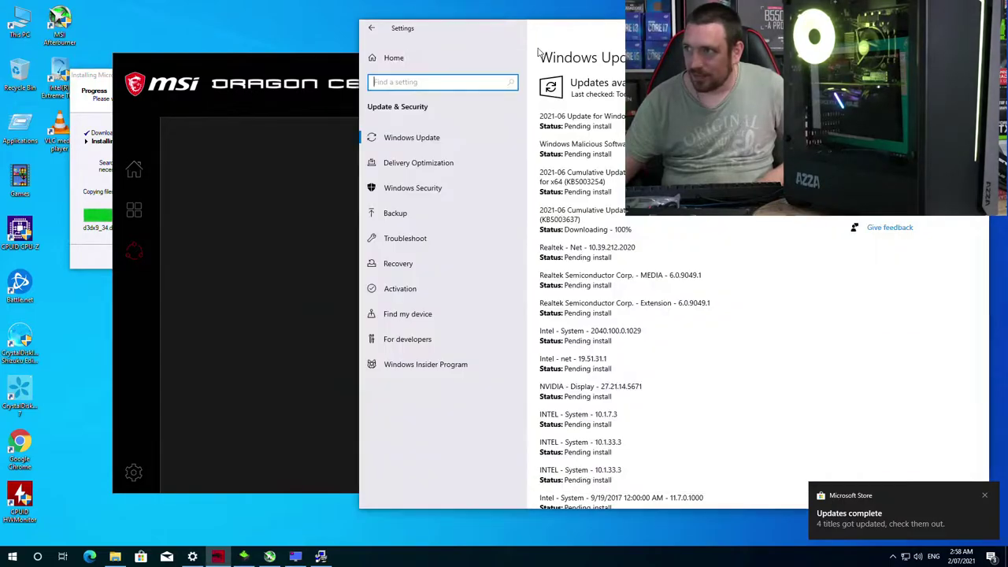
scroll(647, 314, down, 4)
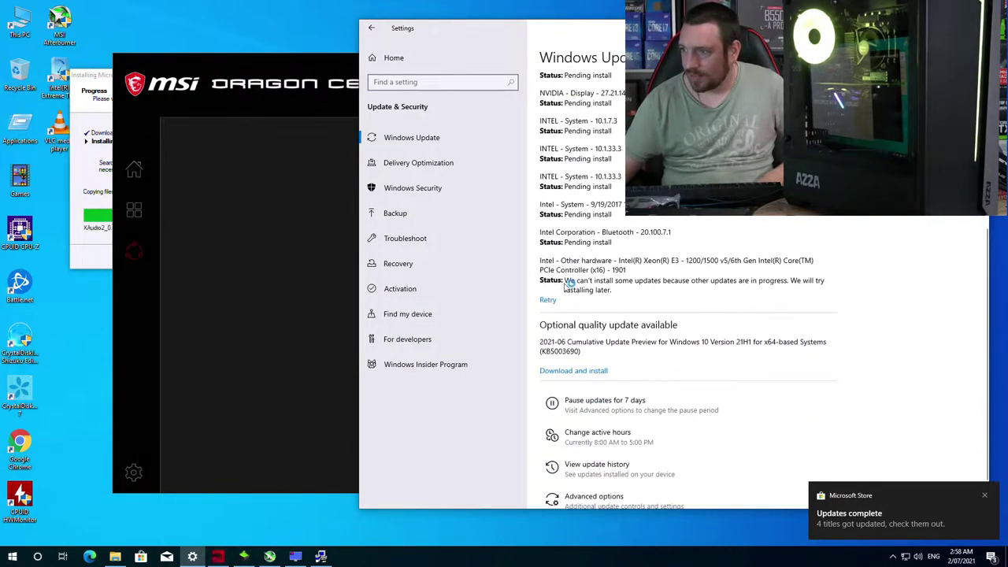
click(547, 301)
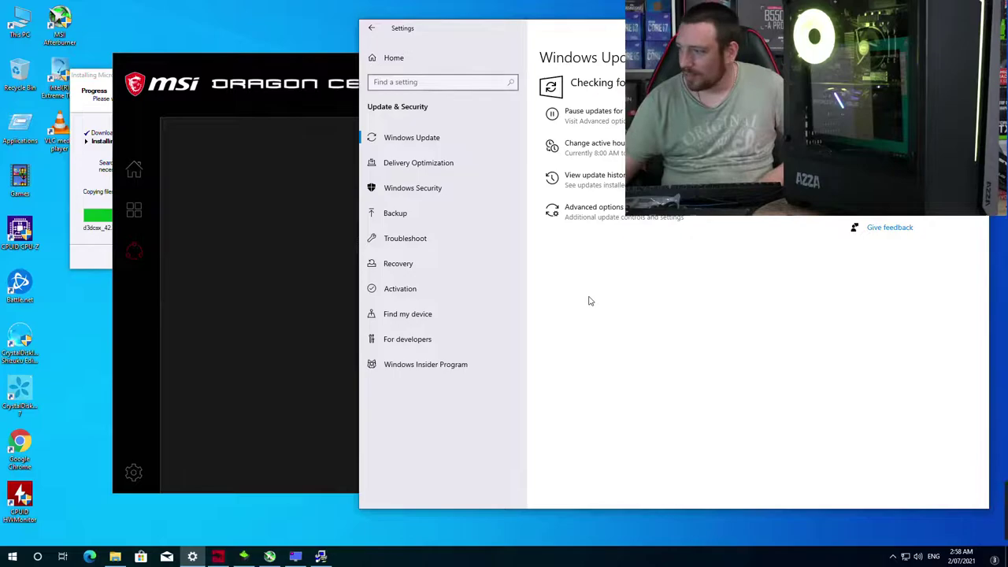
Step: Finish the RivaTuner and MSI Afterburner setups and dismiss the NVIDIA installer's cannot-continue error
click(295, 557)
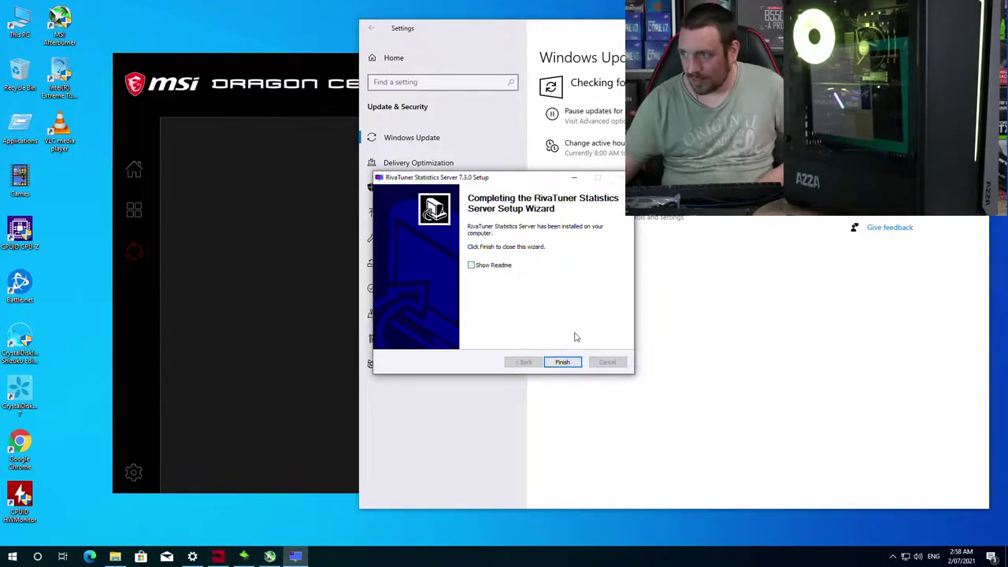
click(562, 363)
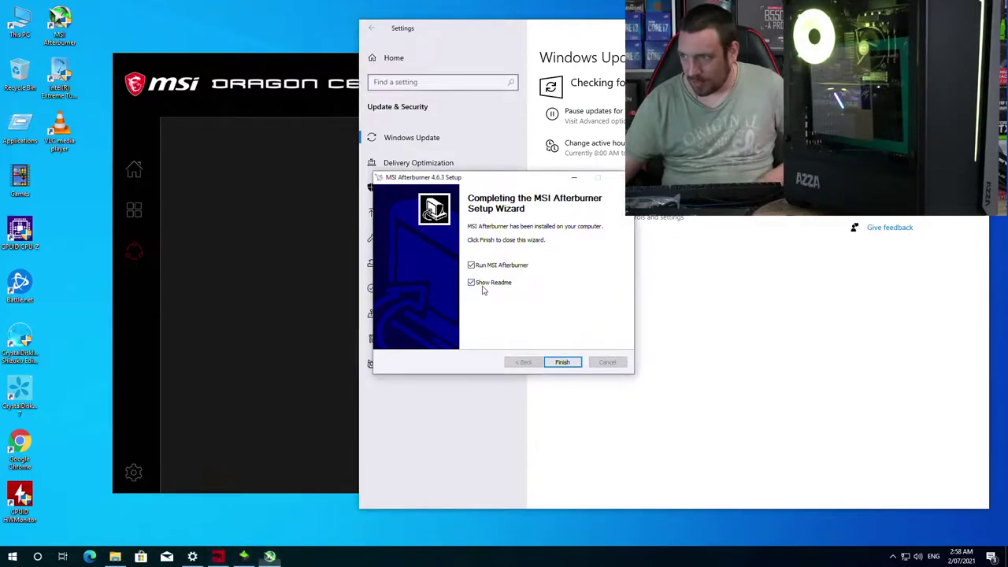
click(562, 363)
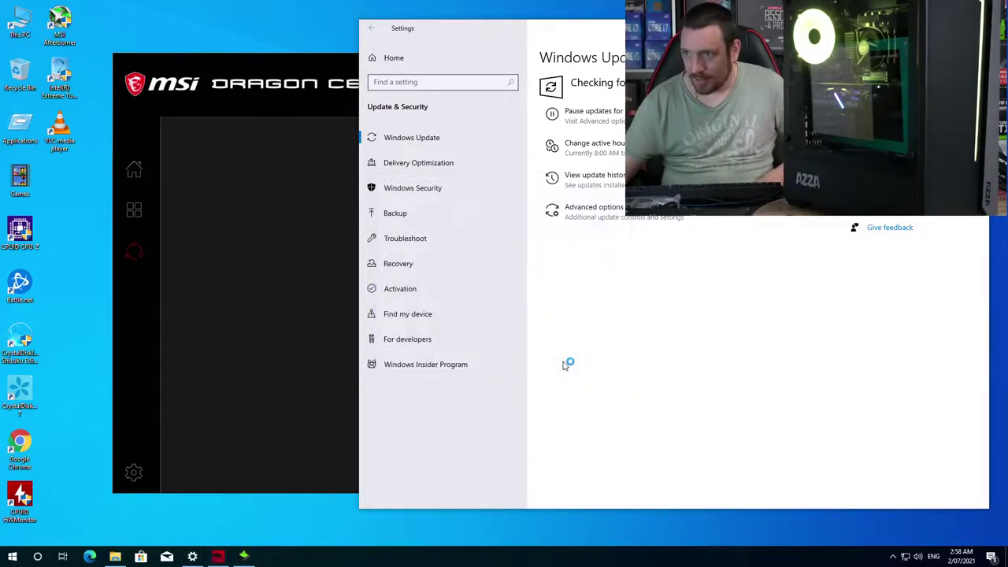
click(236, 557)
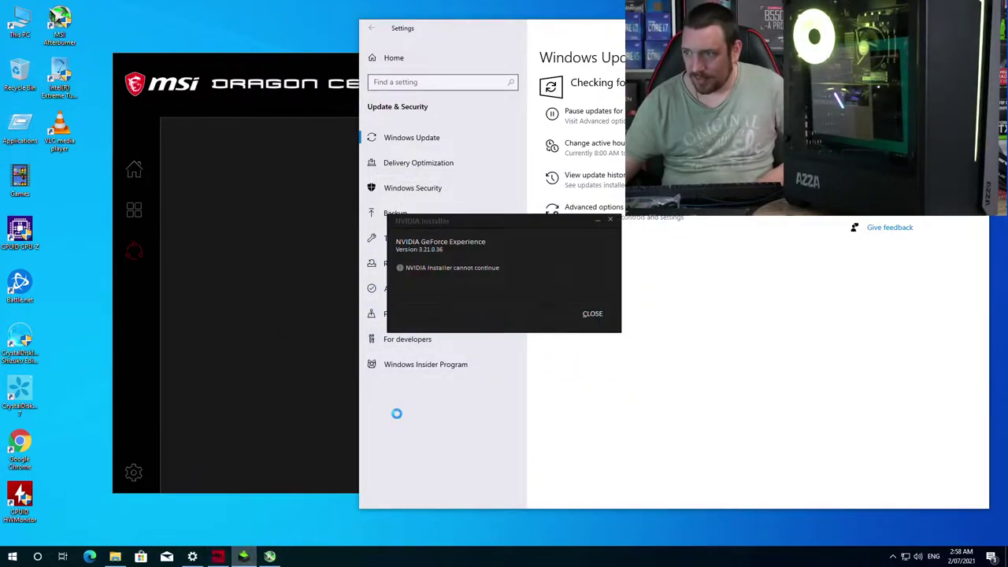
click(594, 315)
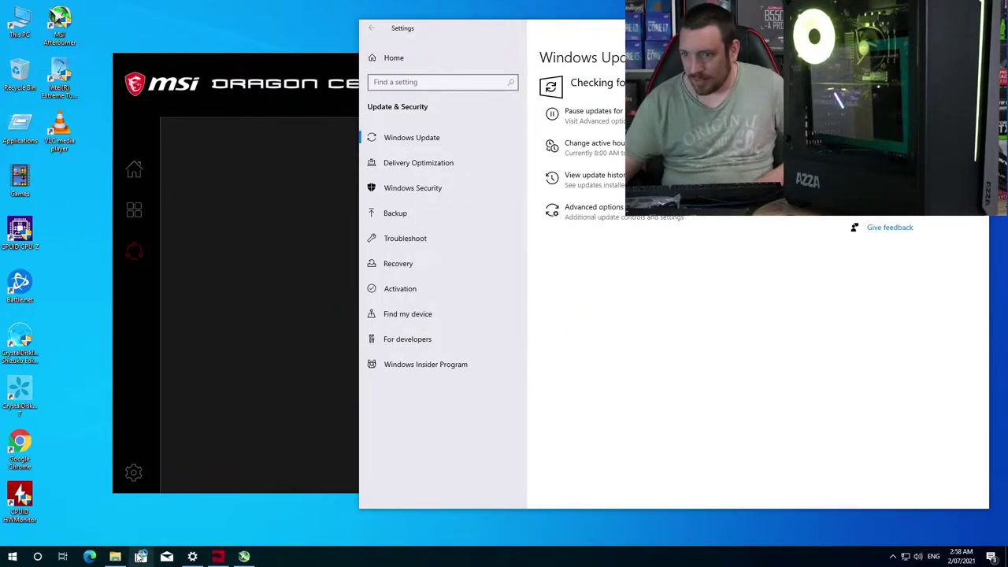
Step: Relaunch the GeForce_Experience_v3.21.0.36 installer from the Setup folder and approve it
click(115, 557)
scroll(393, 357, up, 3)
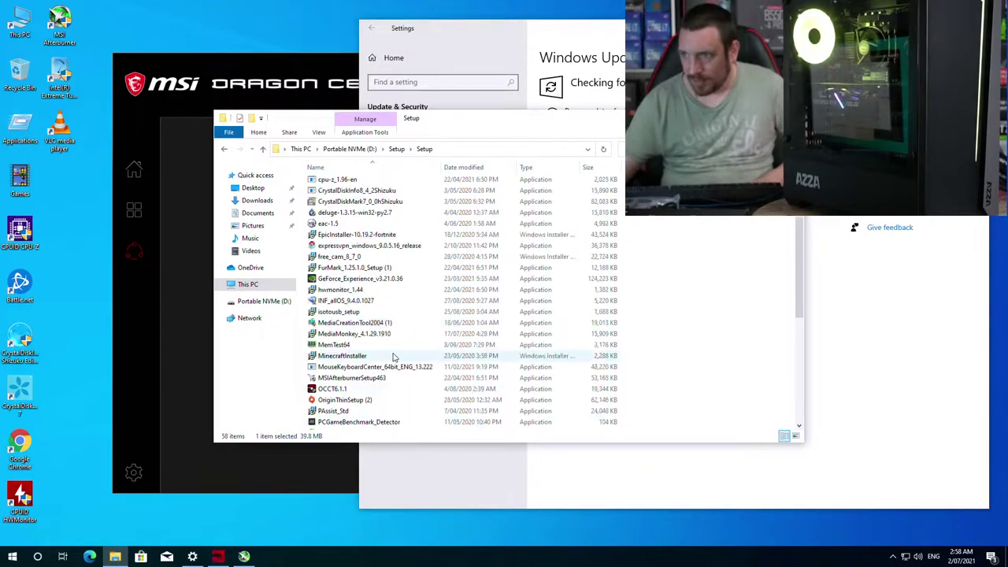
scroll(394, 356, up, 4)
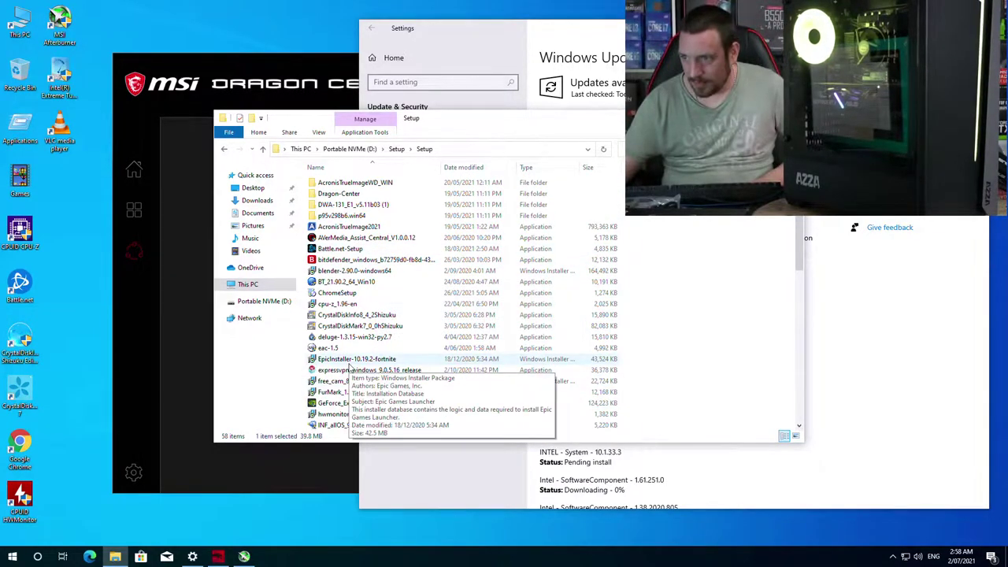
click(346, 405)
double_click(347, 405)
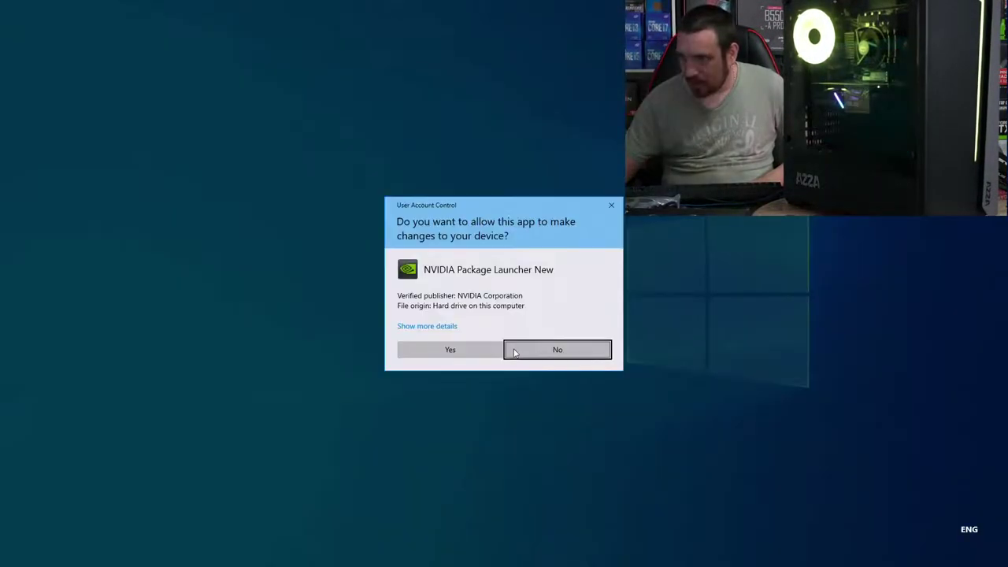
click(449, 349)
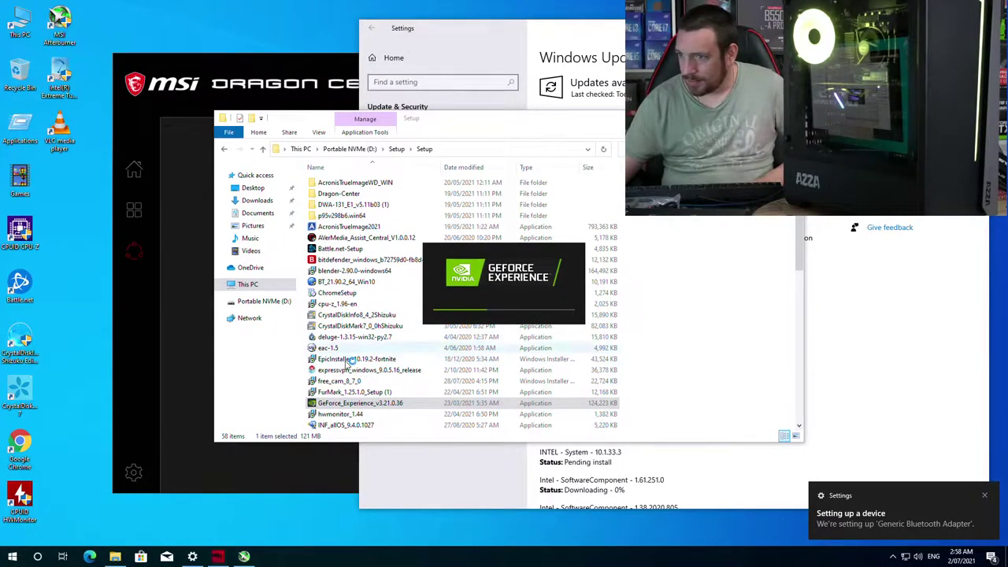
Step: Start the Epic Games Launcher install, then cancel it when another installation blocks it
double_click(362, 360)
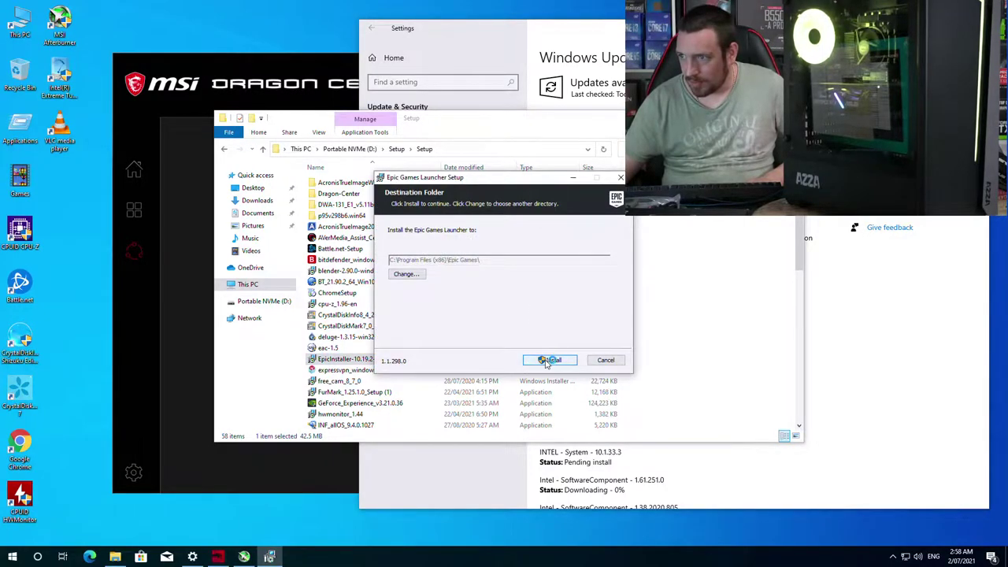
click(547, 360)
click(551, 305)
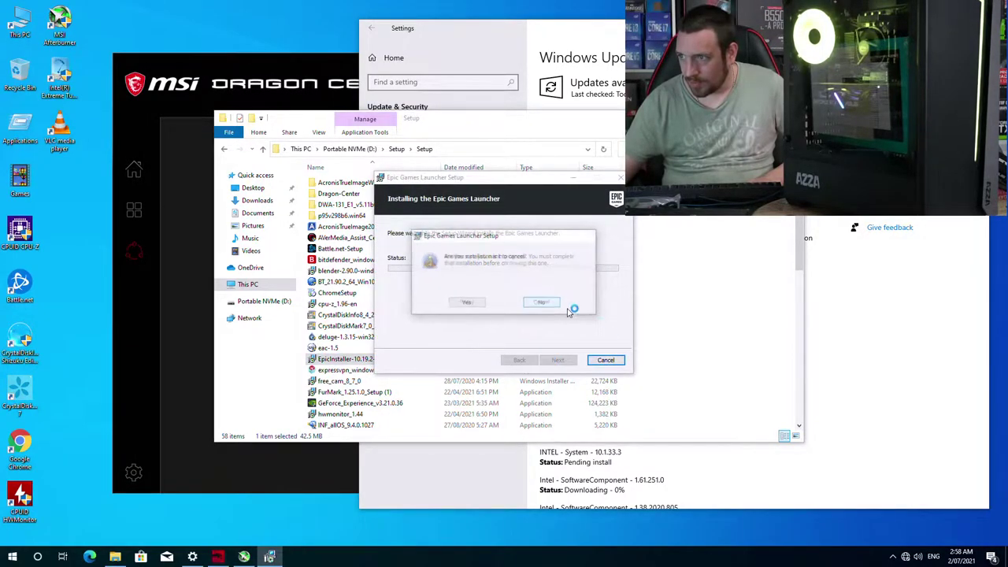
click(484, 306)
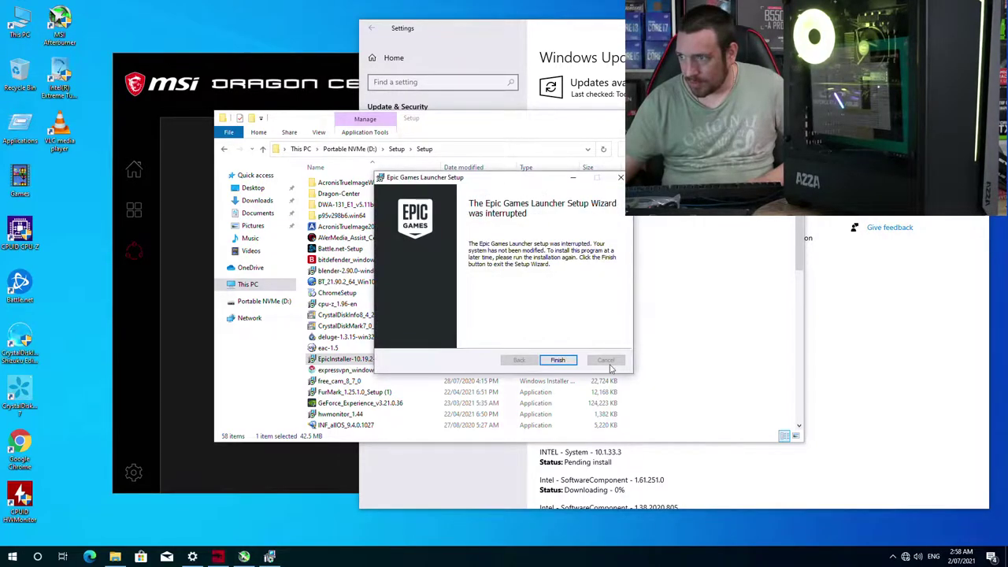
click(620, 178)
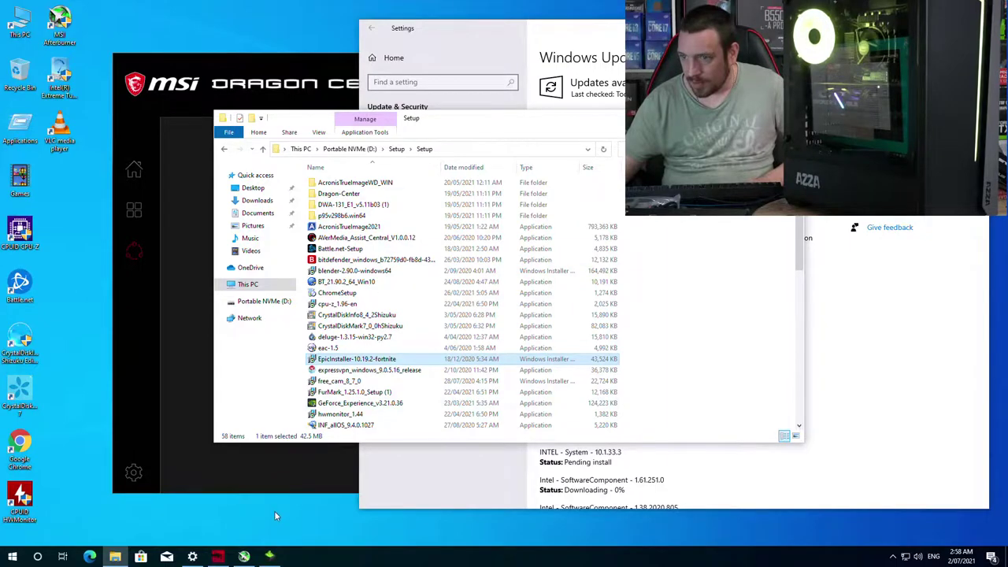
Step: Agree and start installing GeForce Experience, and hide the Task View button from the taskbar
click(659, 385)
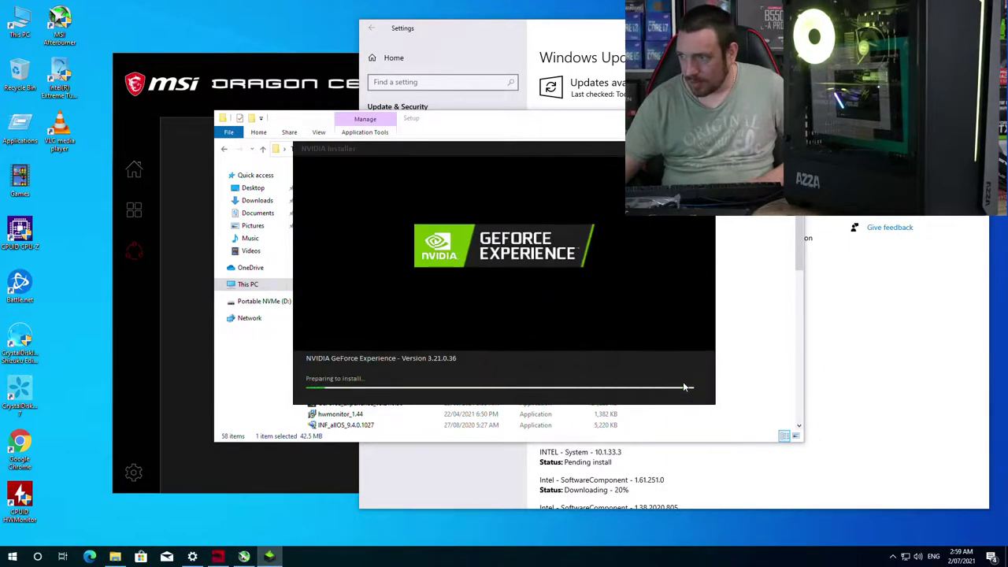
click(192, 556)
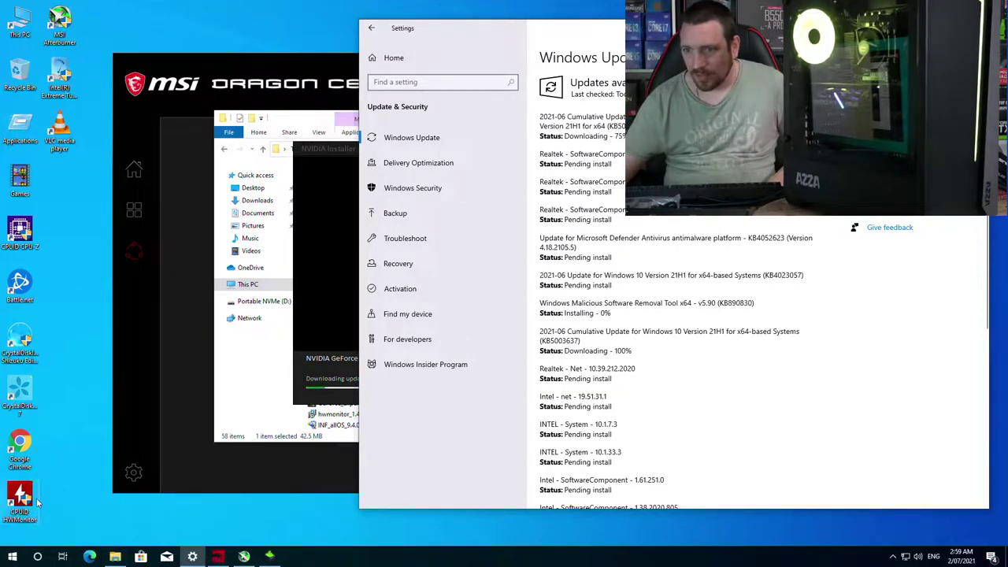
right_click(343, 557)
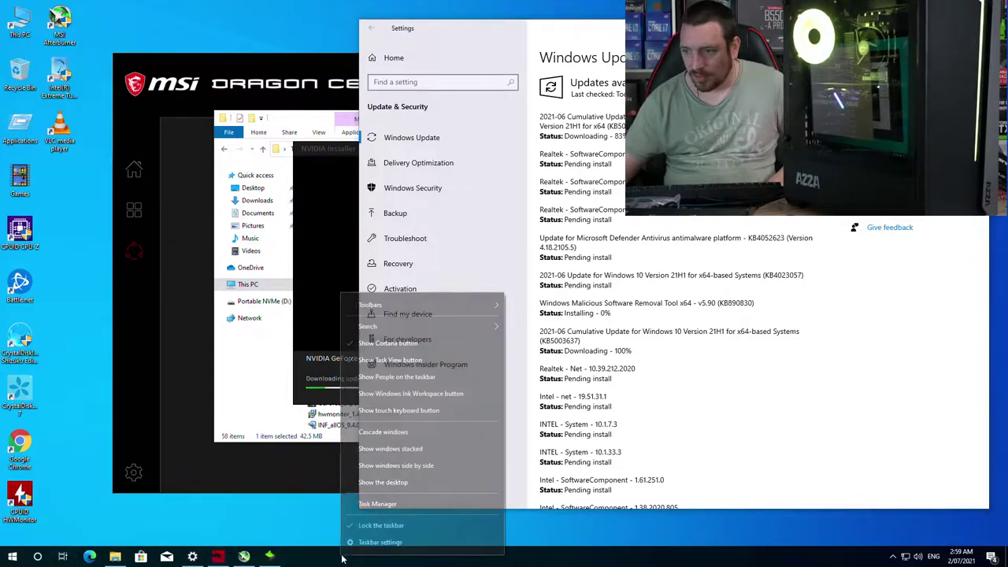
click(403, 359)
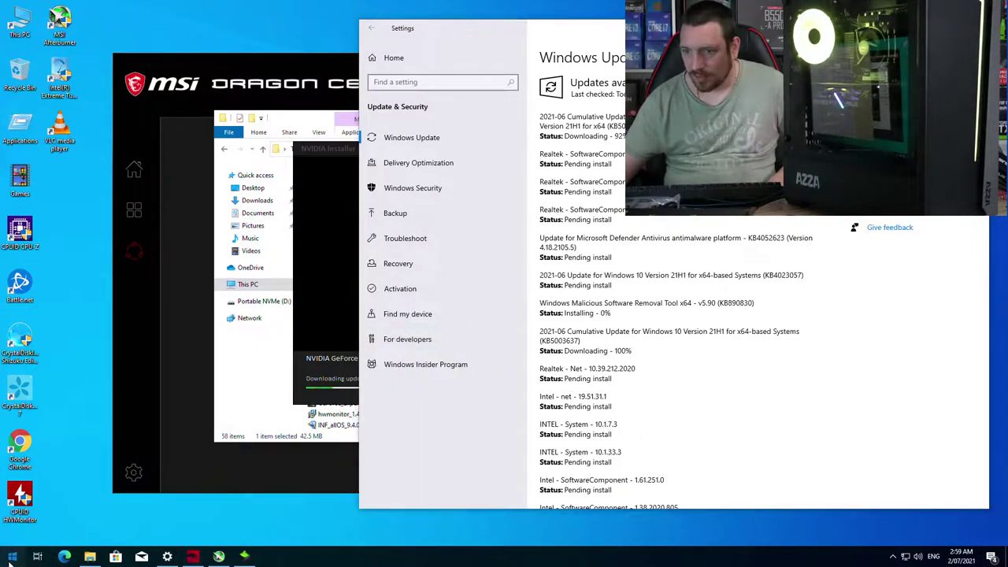
Step: Check Dragon Center's driver installation and open Microsoft Store
click(189, 110)
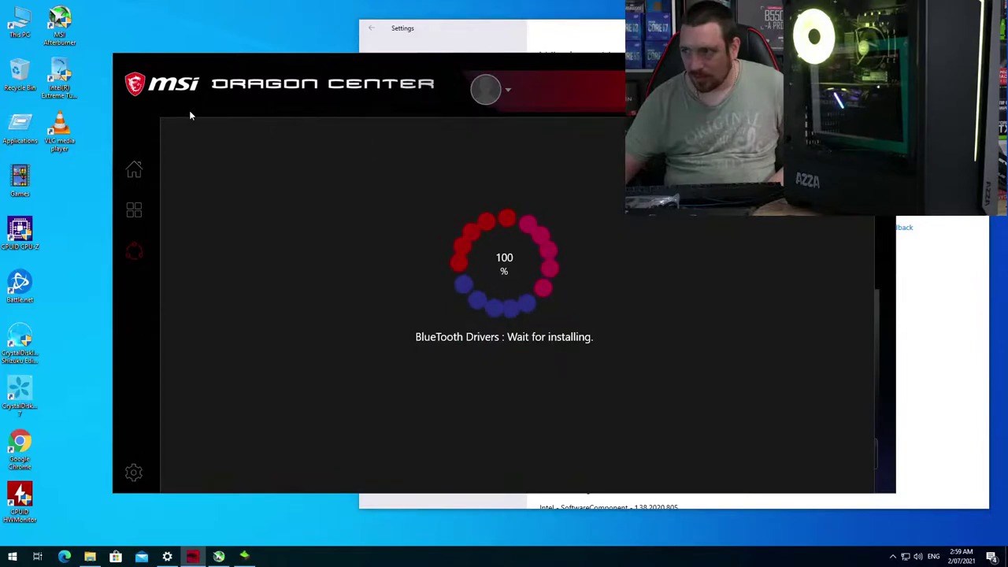
click(891, 558)
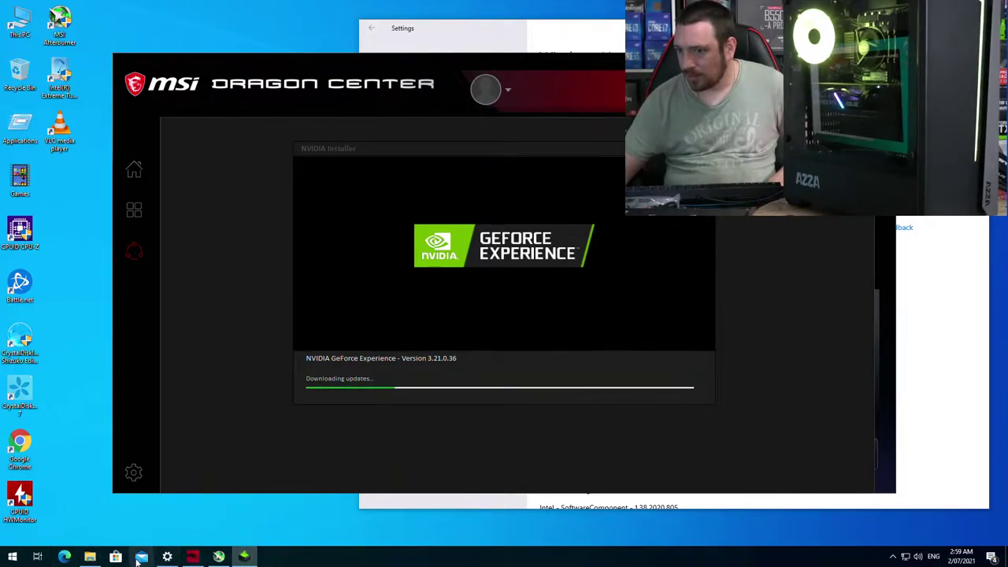
click(114, 557)
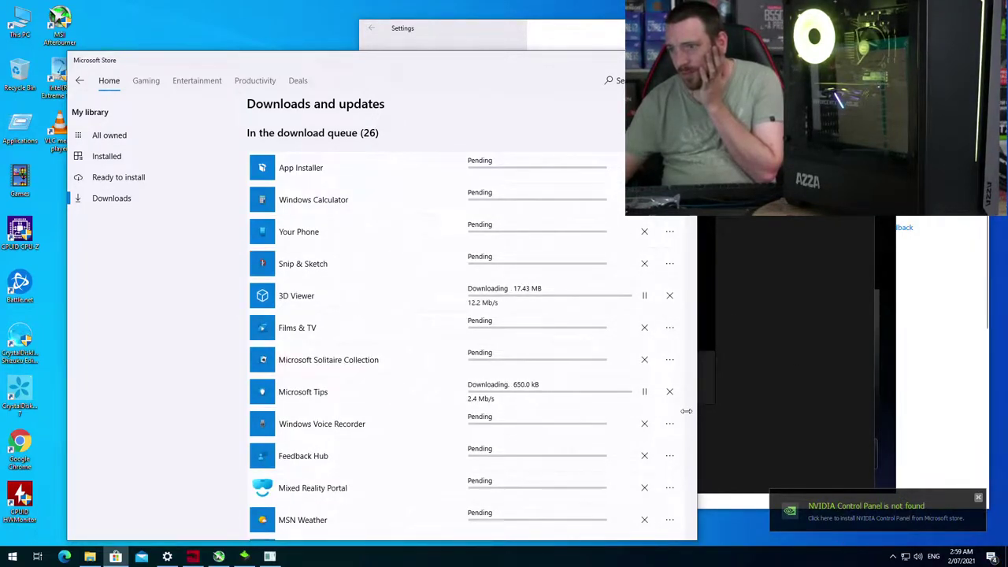
Step: Queue NVIDIA Control Panel for install without signing in, then view the Store's downloads and updates
click(933, 521)
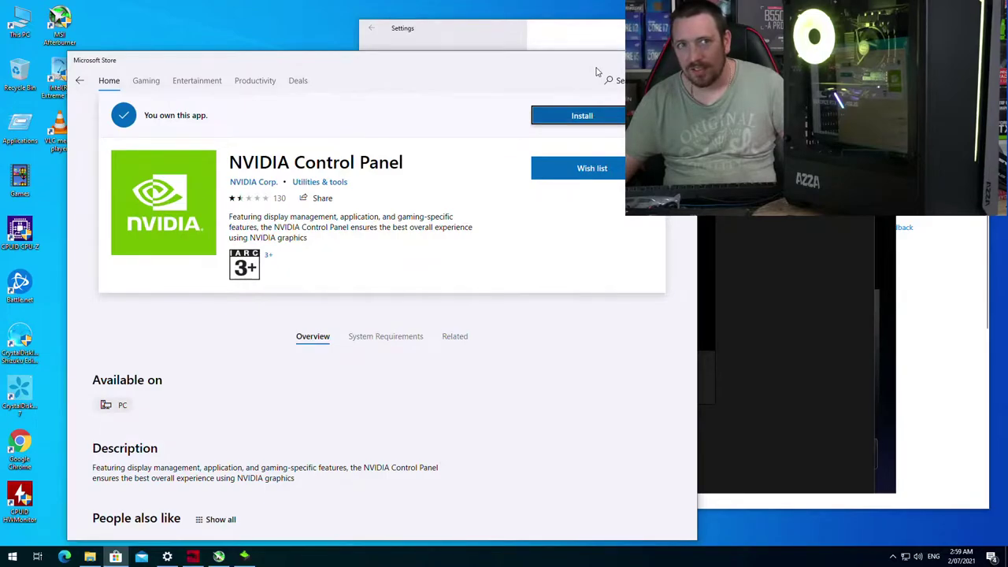
click(596, 118)
click(495, 142)
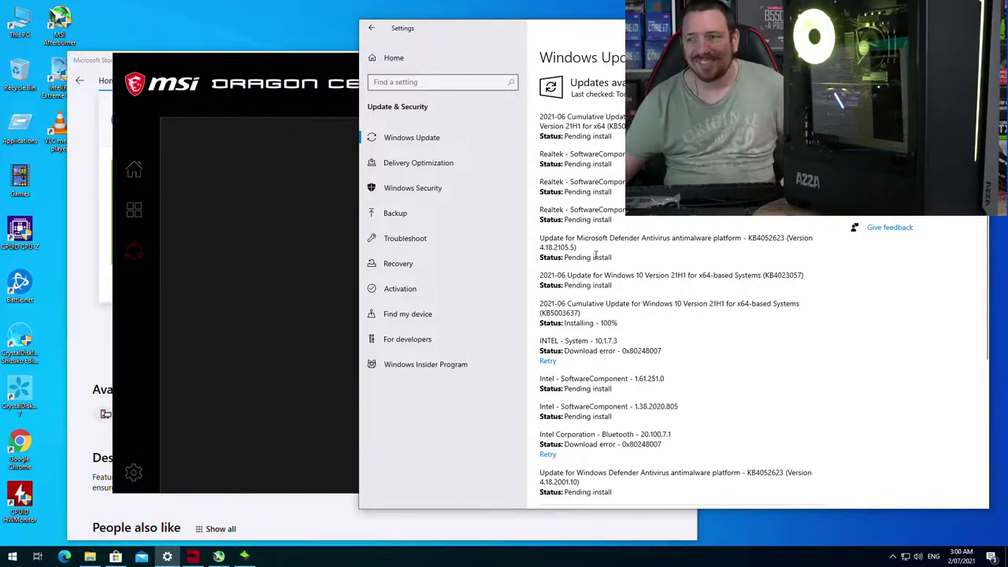
click(230, 164)
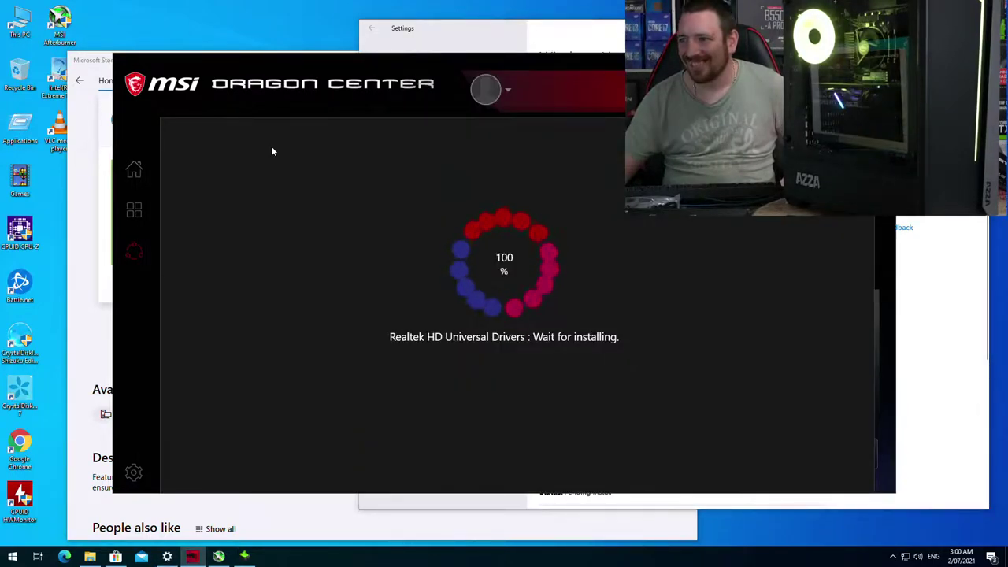
click(319, 534)
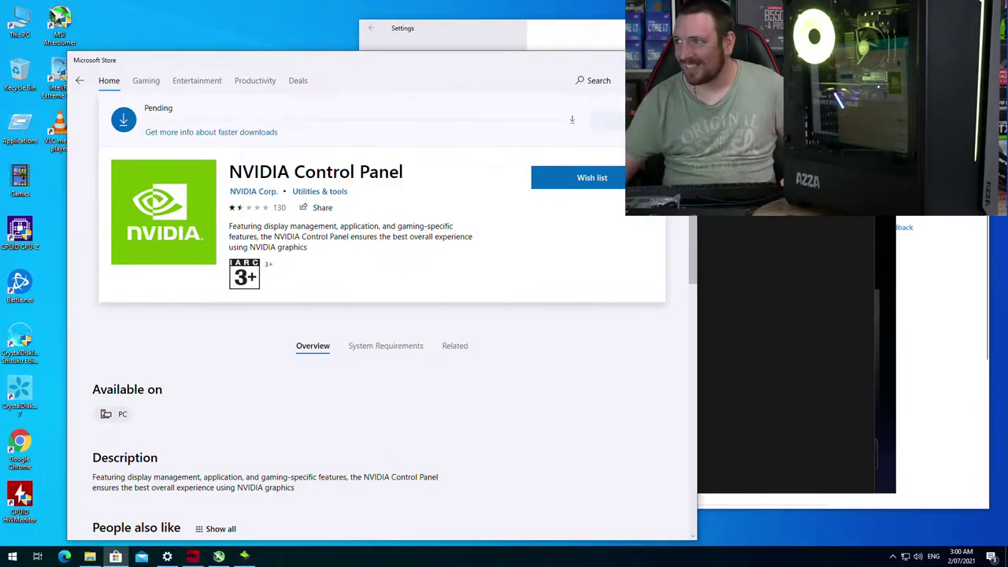
click(565, 134)
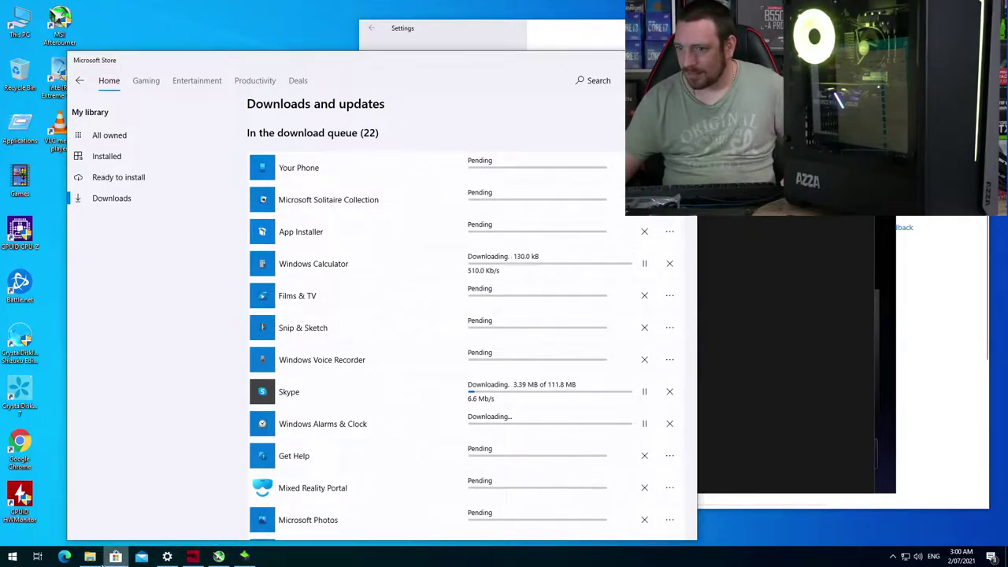
Step: Select the Unigine Heaven 4.0, Superposition 1.1 and Valley 1.0 installers and run all three
click(90, 556)
scroll(347, 347, down, 12)
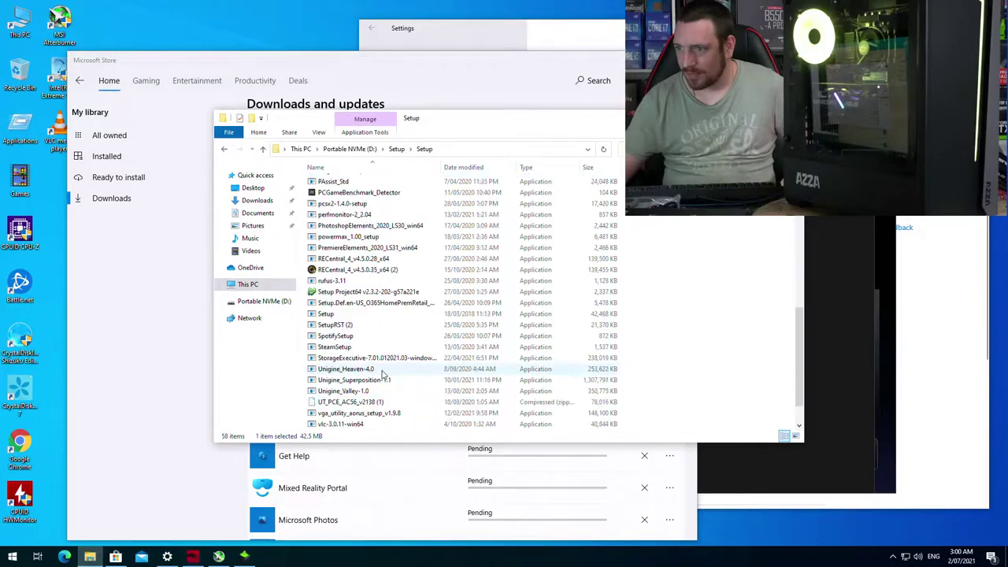
click(347, 337)
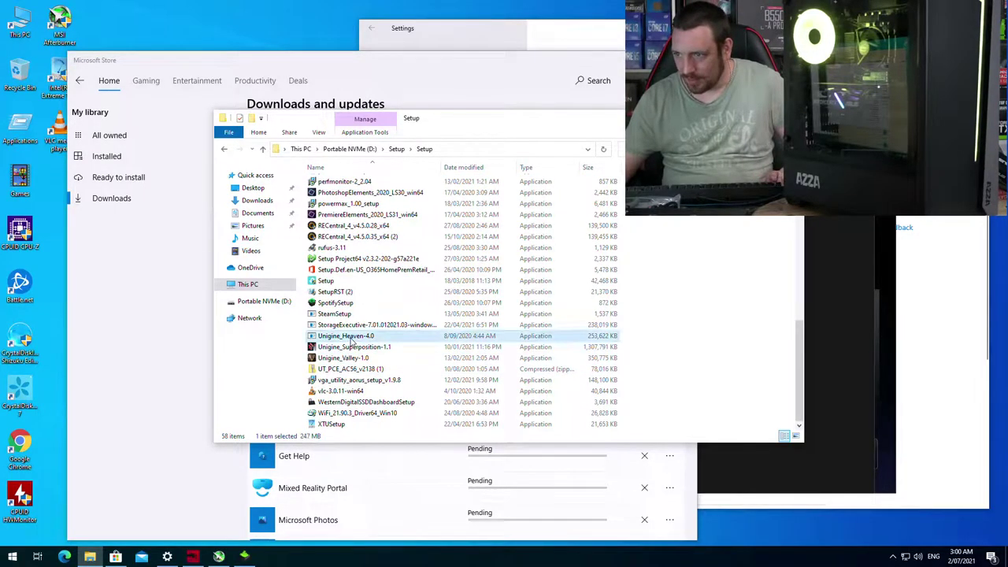
ctrl+click(351, 347)
ctrl+click(352, 359)
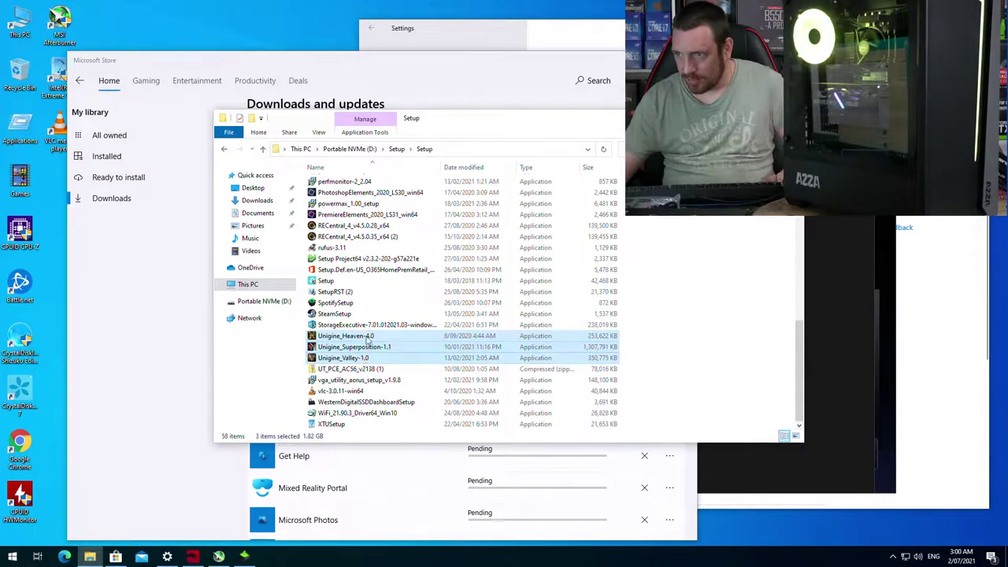
scroll(368, 339, up, 7)
scroll(426, 378, down, 7)
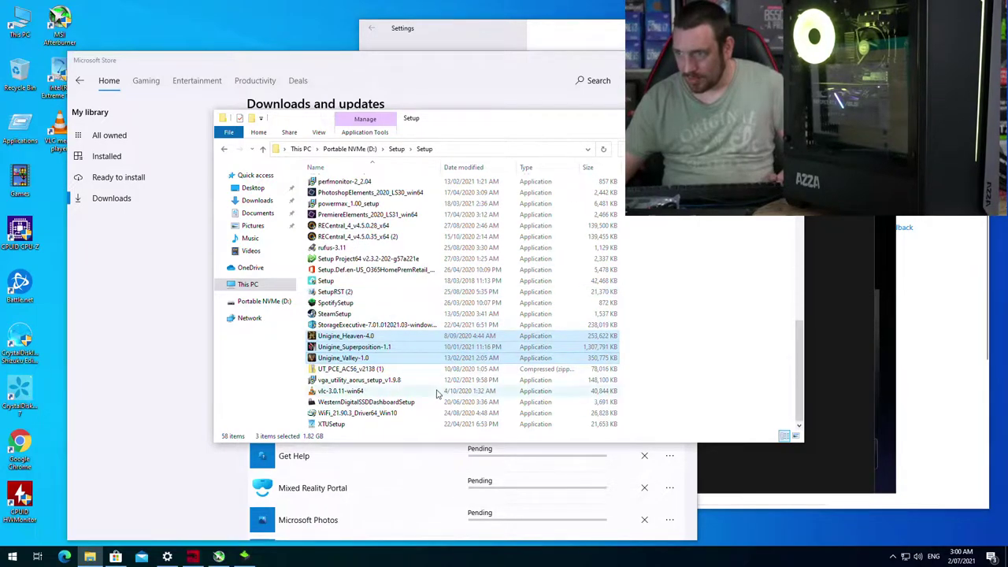
key(Return)
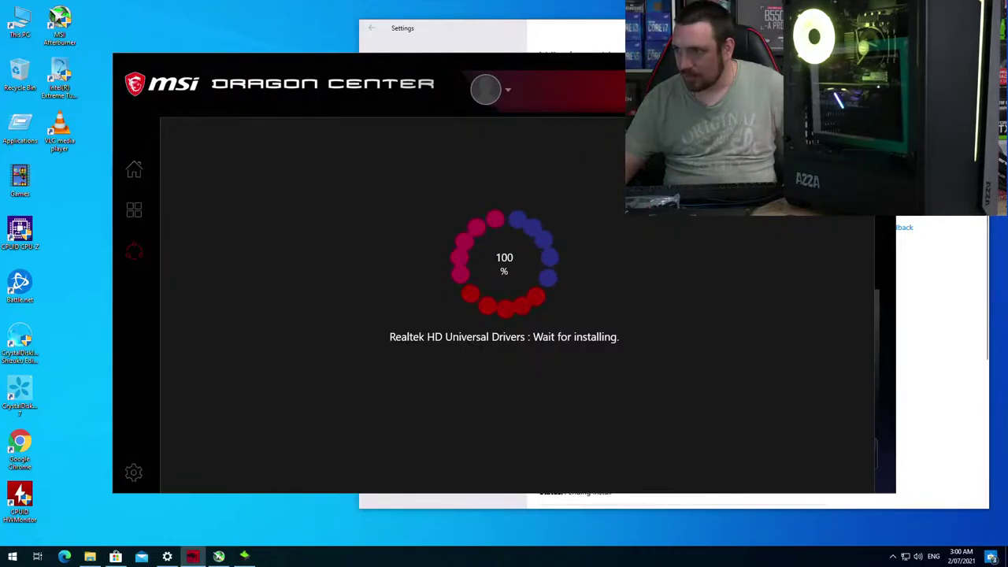
Step: Close the NVIDIA installer dialog, approve Heaven's installer, accept its licence and start installing
key(alt+Tab)
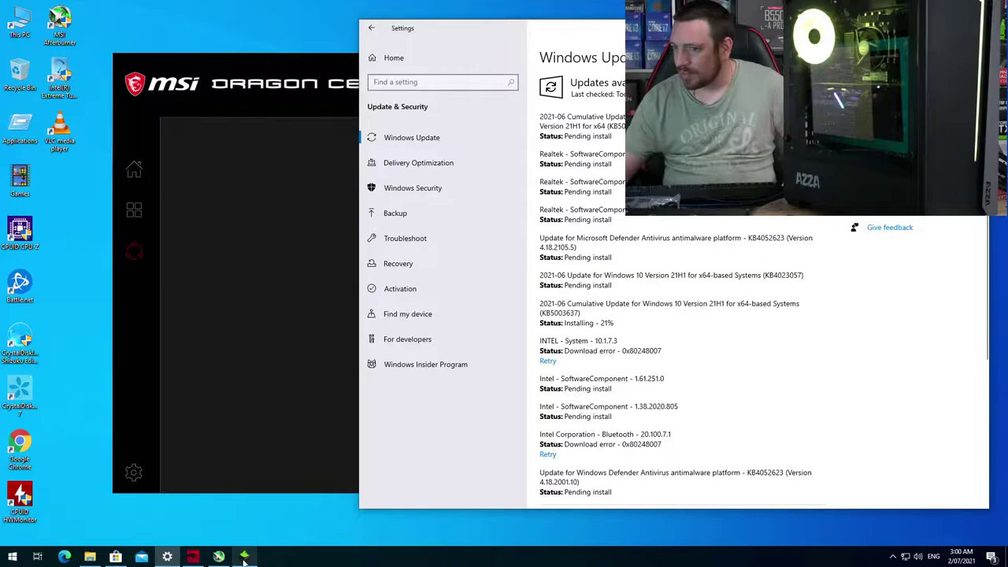
click(592, 314)
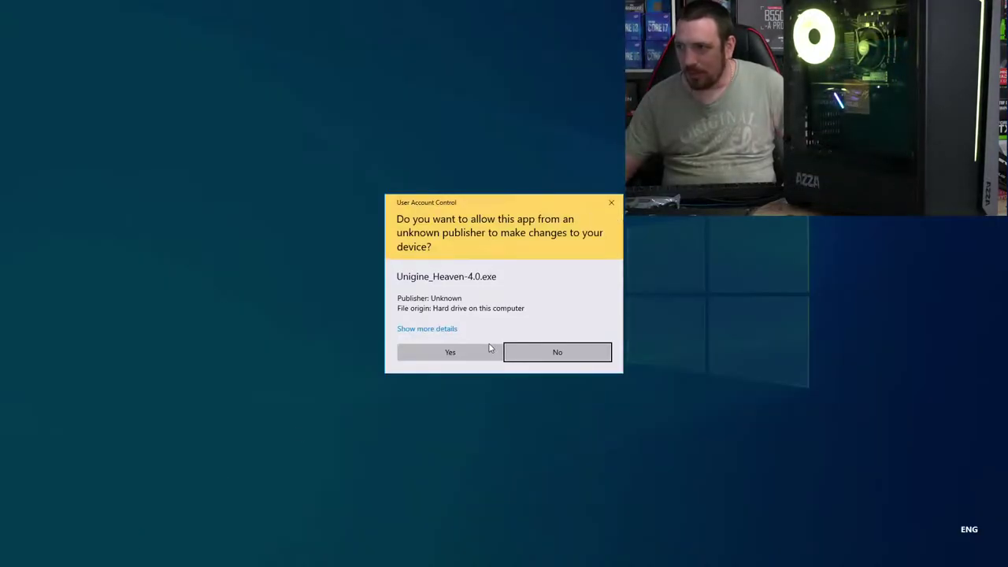
click(474, 359)
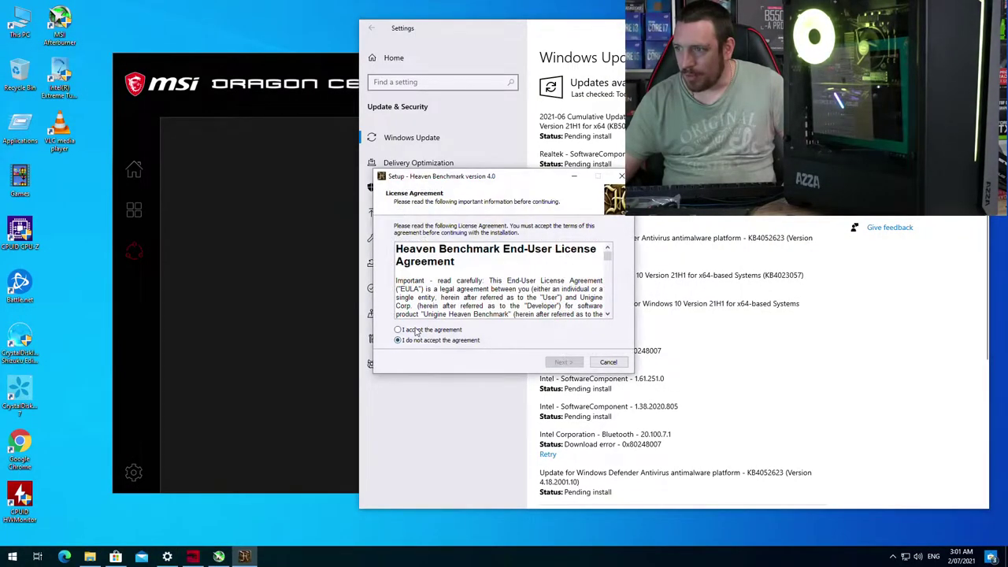
click(441, 330)
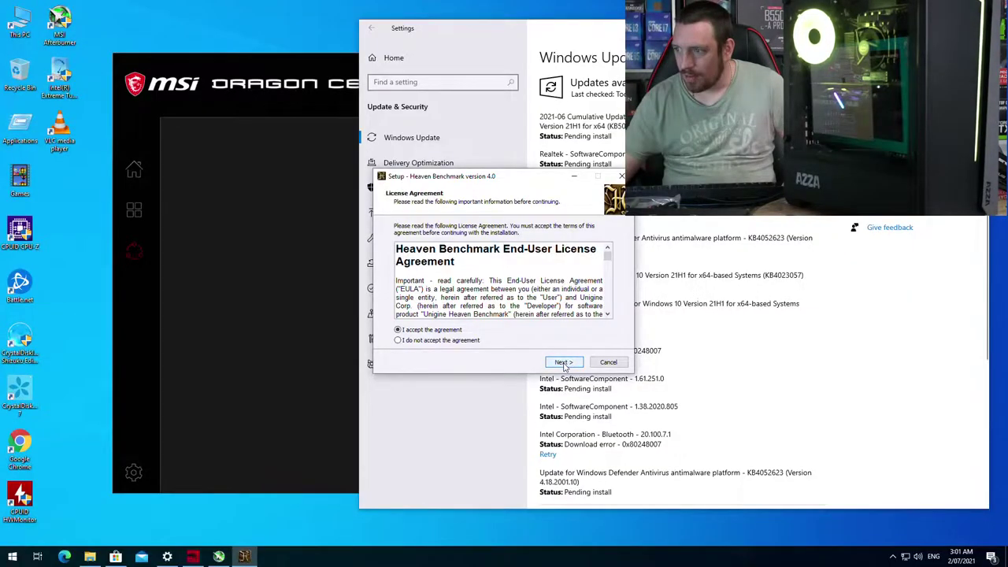
click(564, 363)
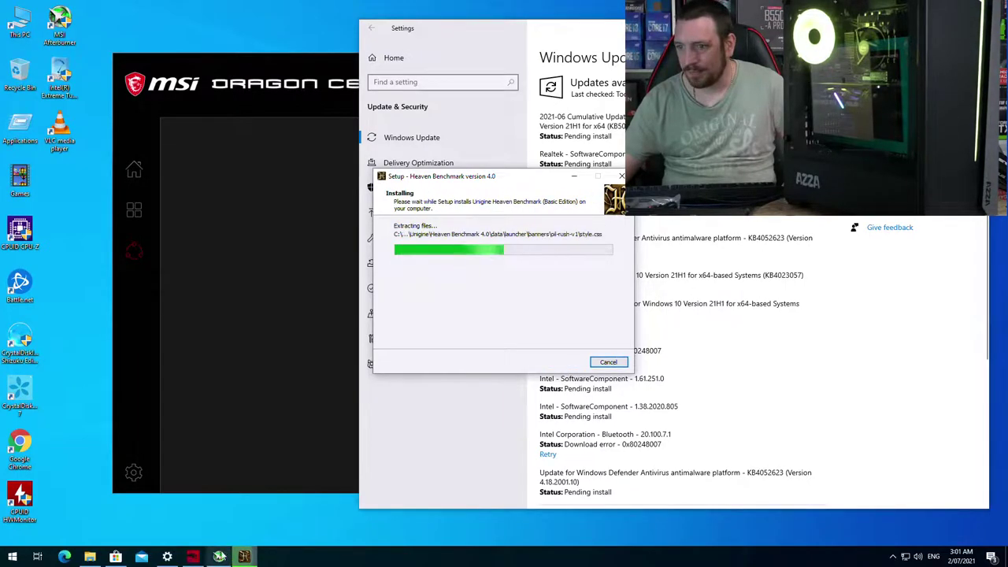
click(89, 557)
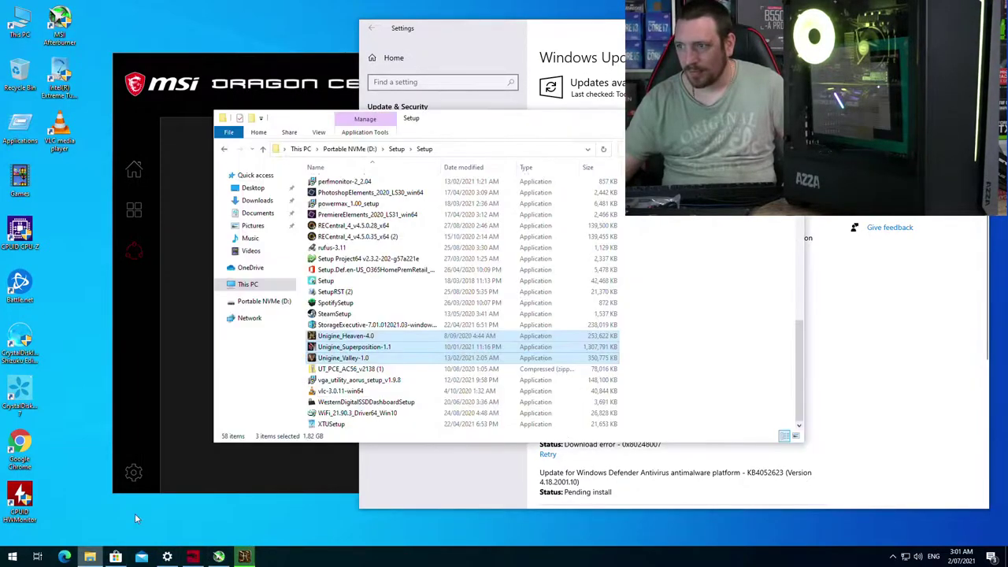
Step: Install Unigine Valley 1.0 with its licence accepted and default components
double_click(350, 359)
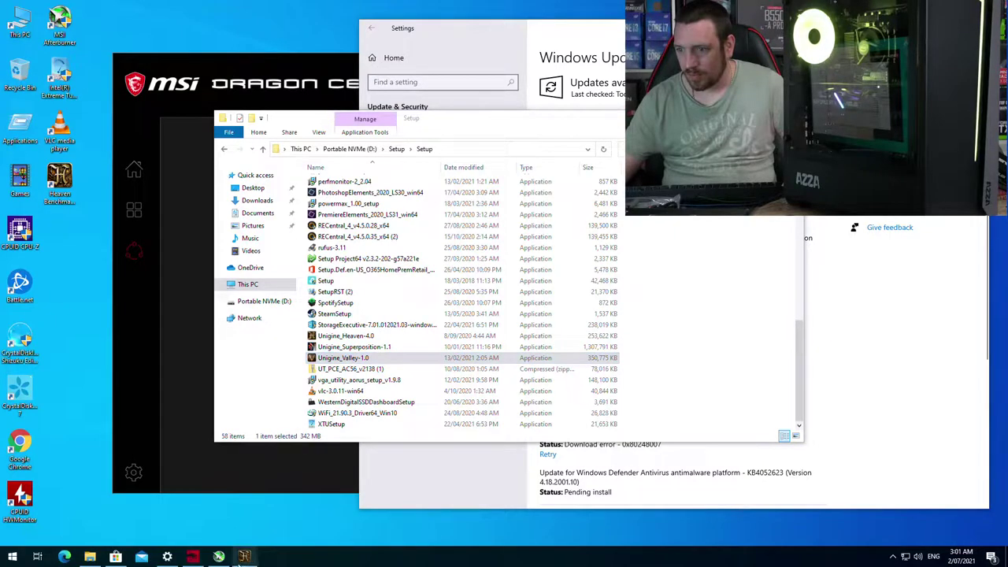
click(244, 557)
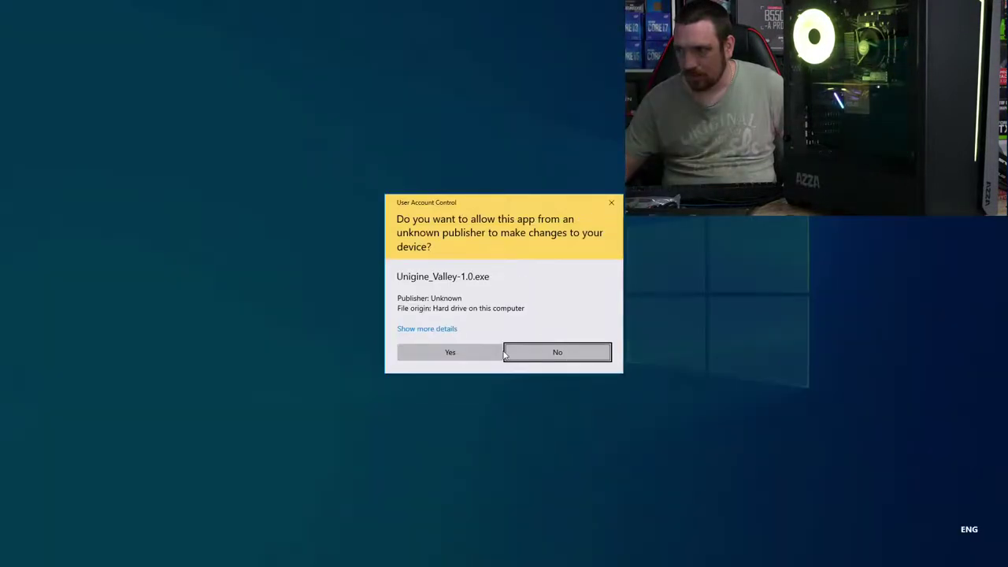
click(470, 354)
click(564, 361)
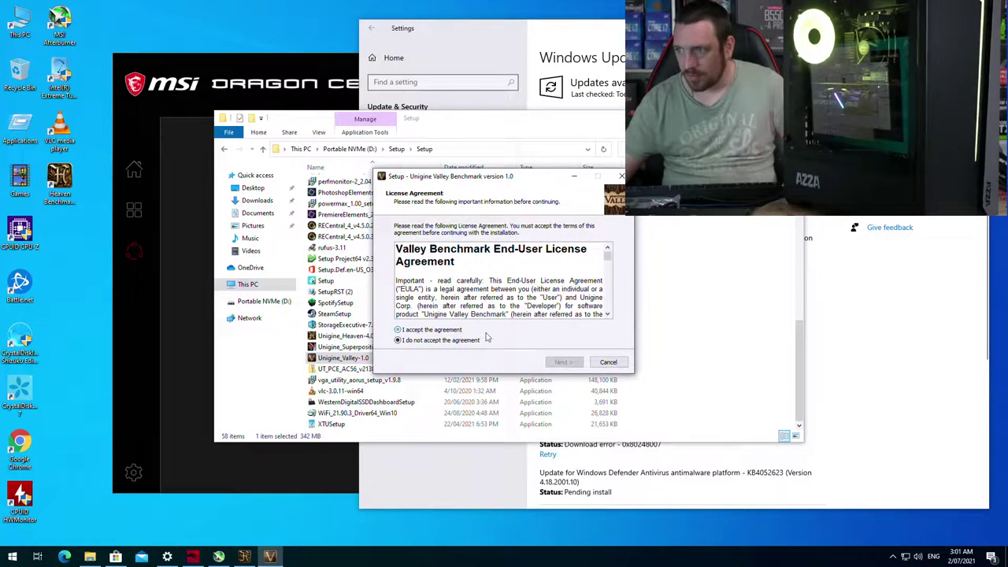
click(462, 330)
click(564, 362)
click(564, 362)
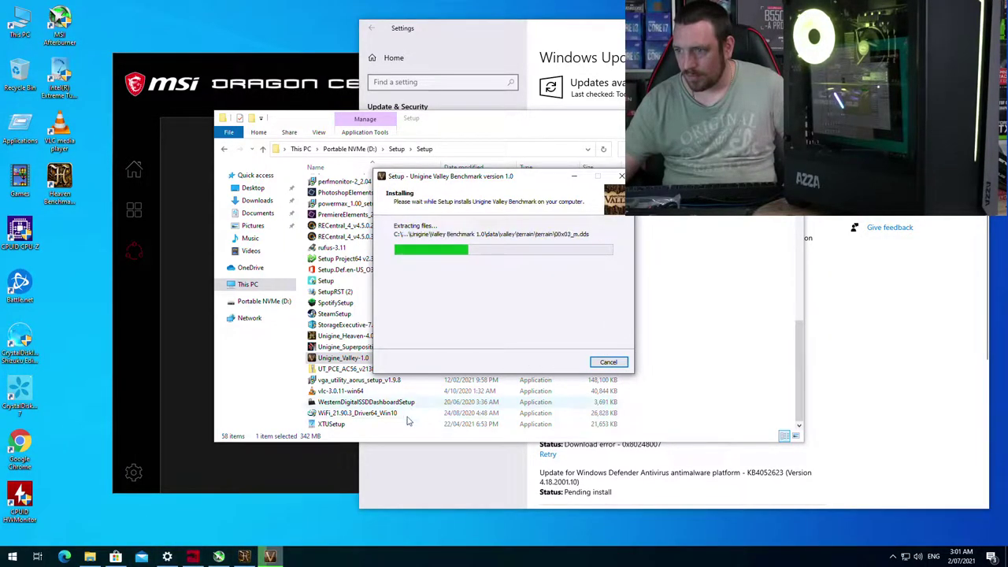
Step: Install Superposition to the default destination, then close the finished Valley and Heaven setups
click(661, 259)
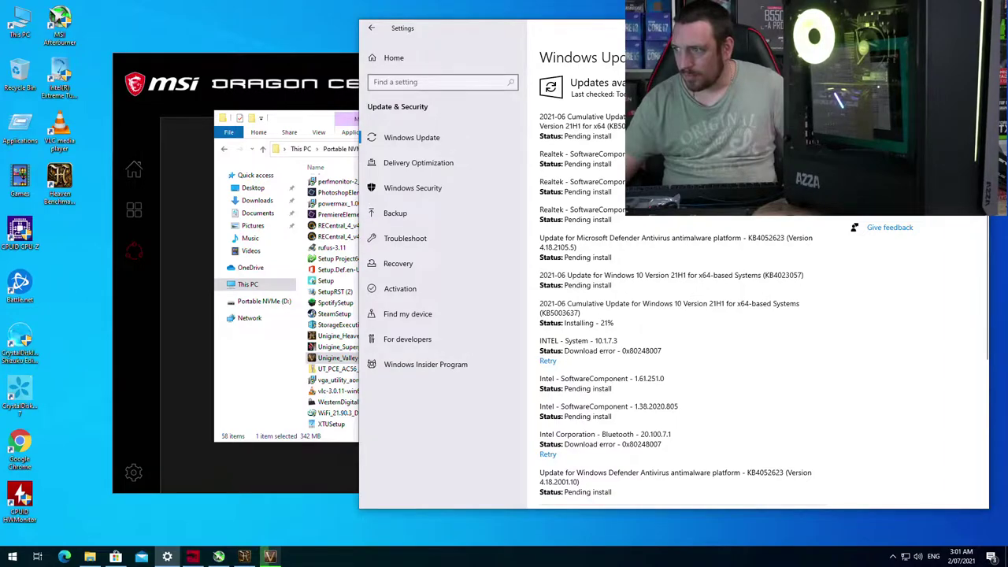
click(308, 122)
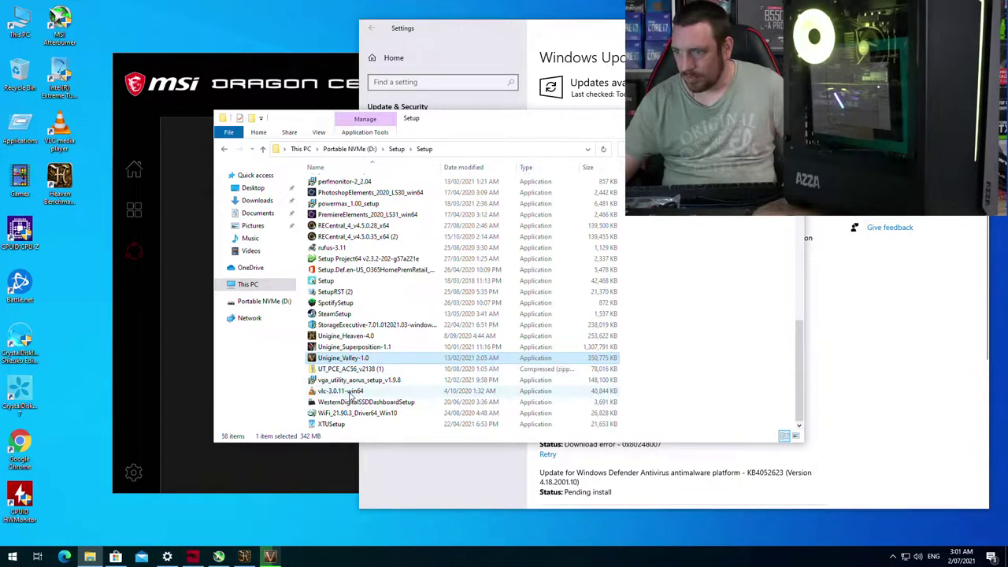
click(289, 63)
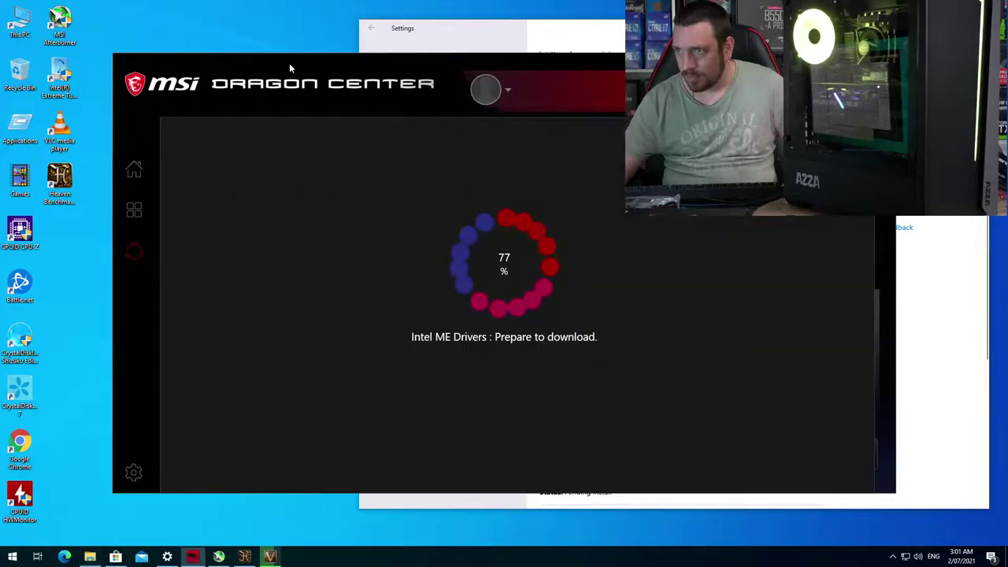
click(285, 551)
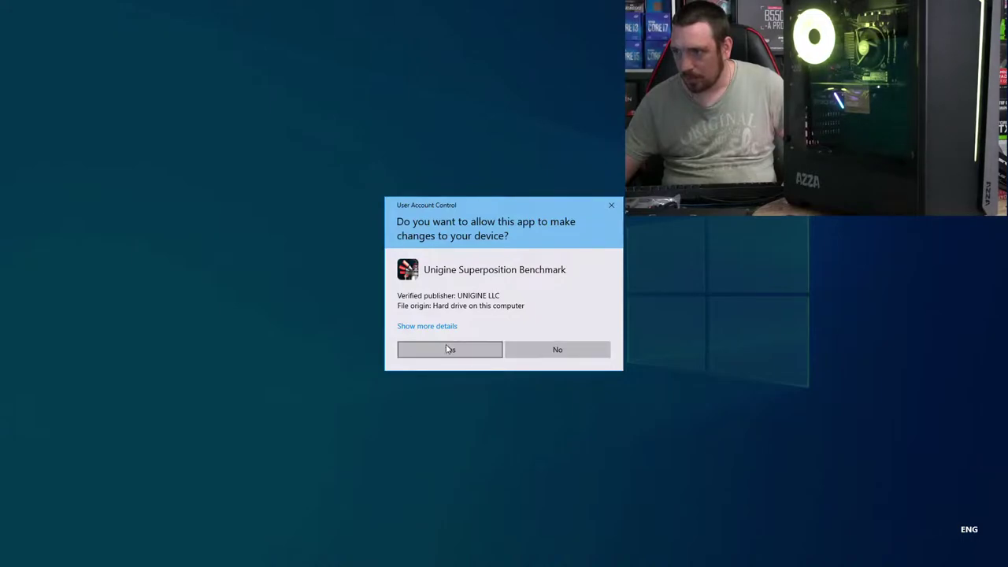
click(447, 348)
click(560, 362)
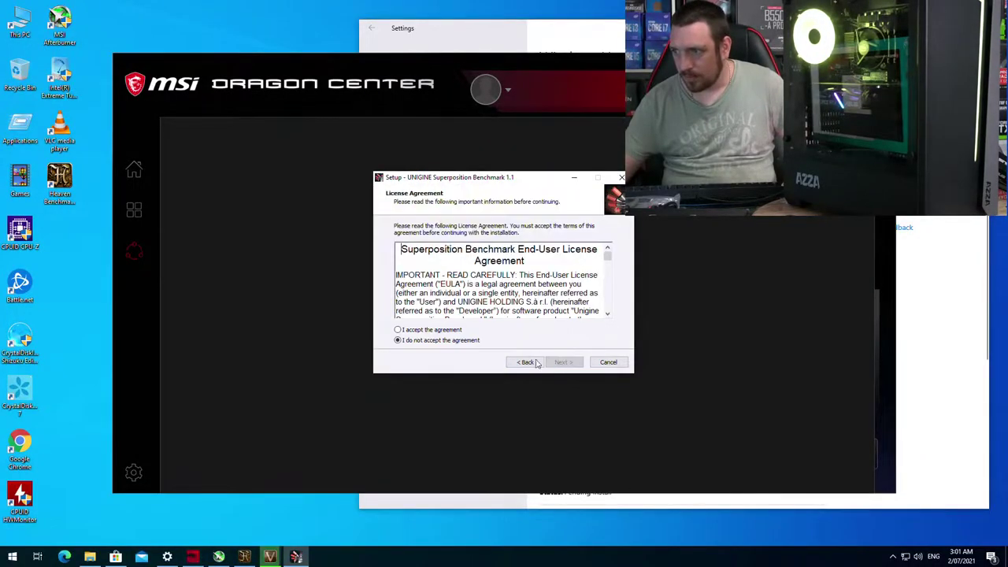
click(444, 330)
click(560, 362)
click(560, 362)
click(560, 363)
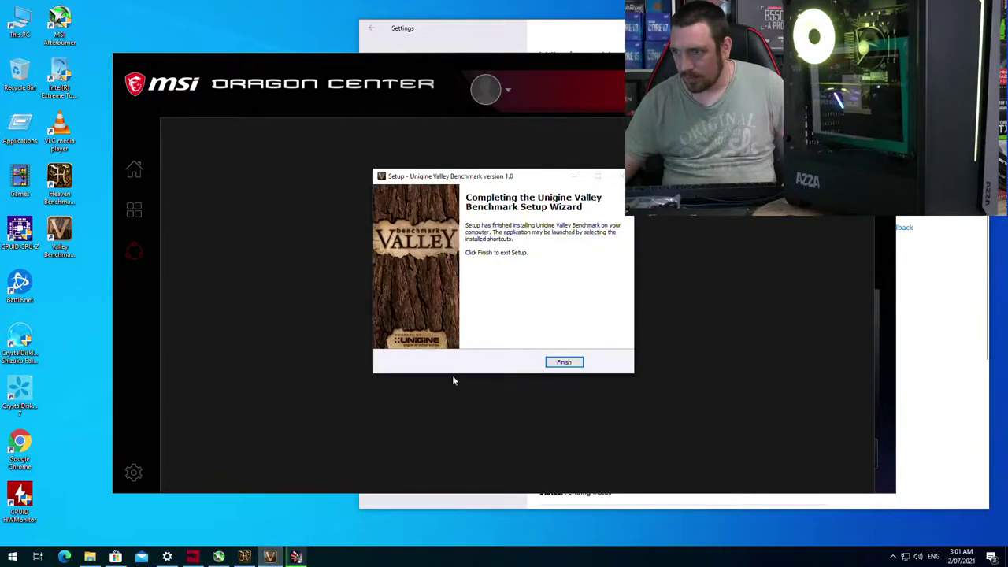
click(560, 363)
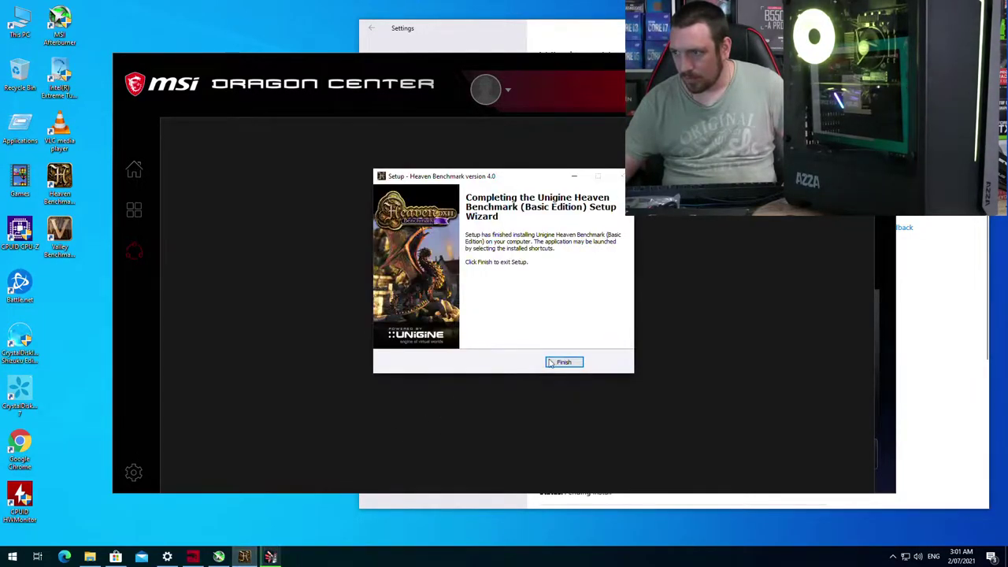
click(562, 362)
Step: Enable user-defined automatic fan control in Afterburner with the curve reaching 100% near 72 °C, and apply it
click(219, 557)
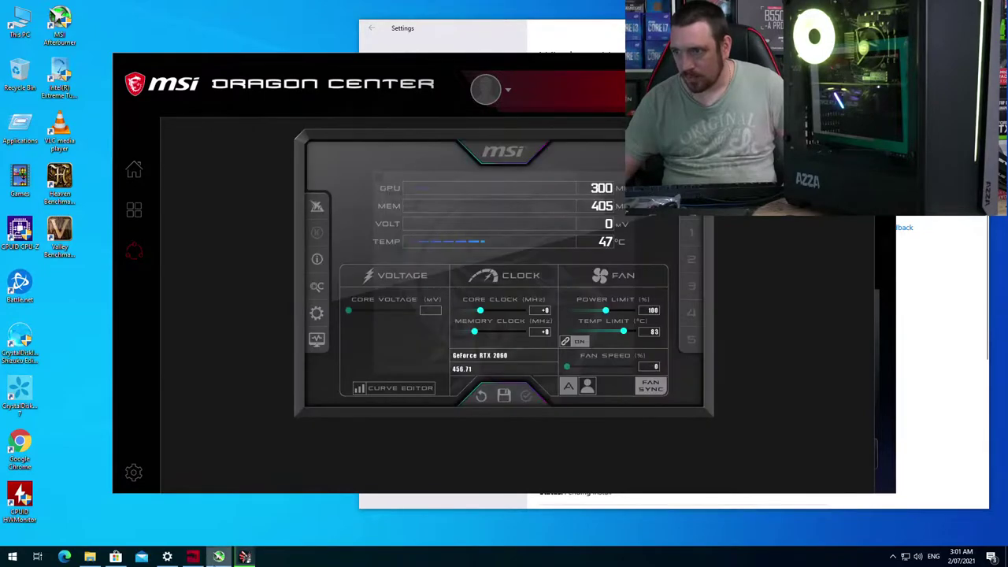
click(315, 315)
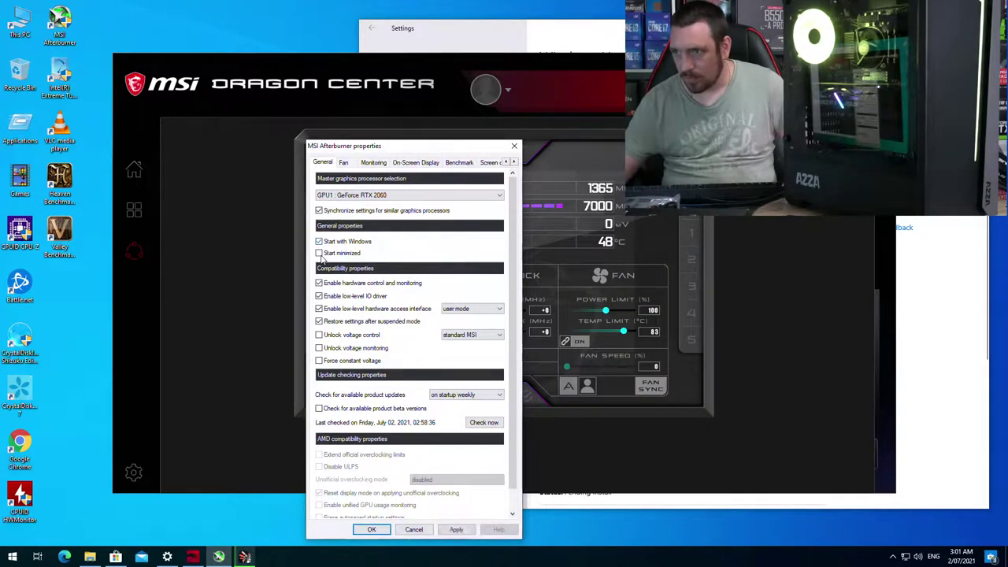
click(446, 527)
click(343, 163)
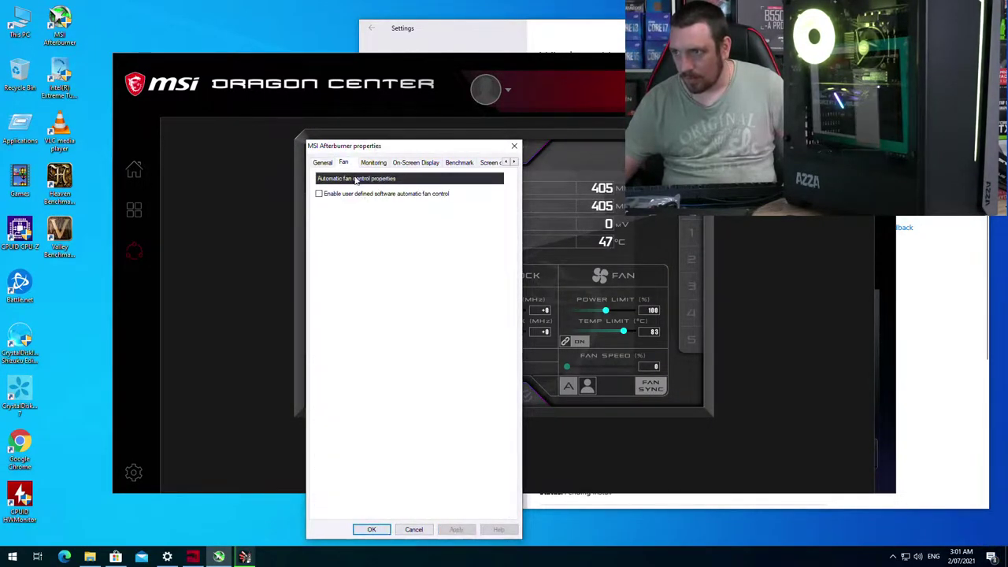
click(329, 196)
drag(457, 260, 431, 259)
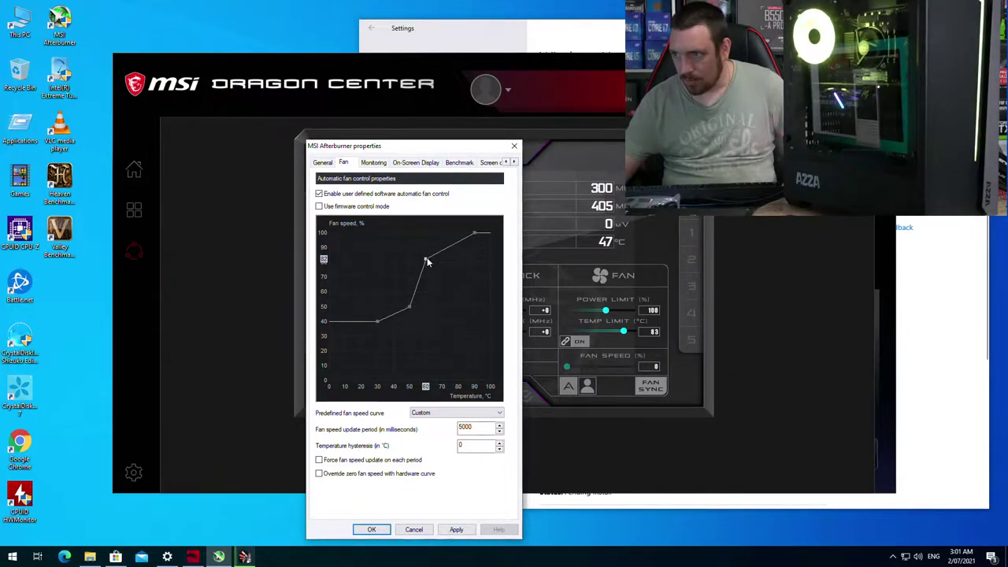
drag(457, 235, 446, 233)
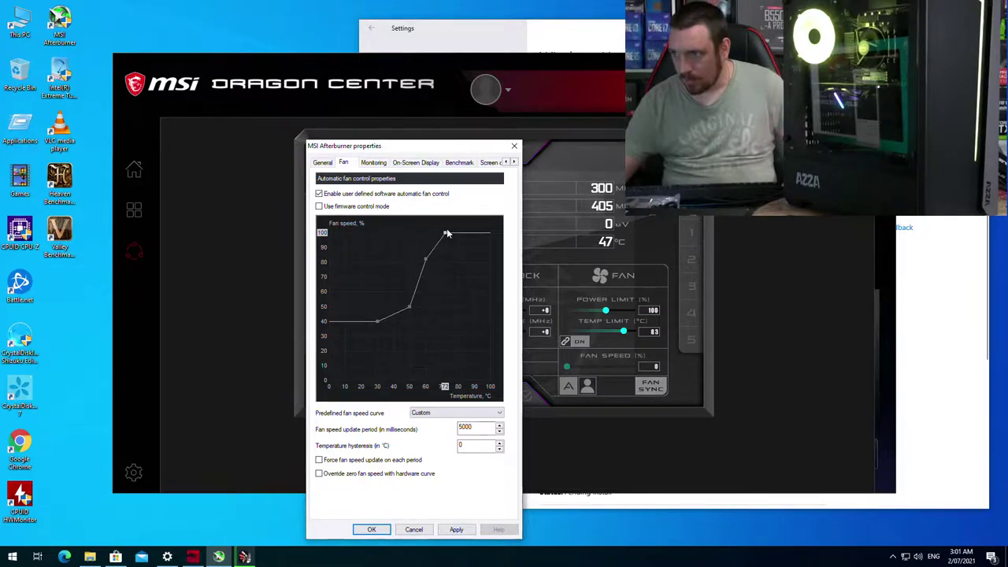
click(452, 529)
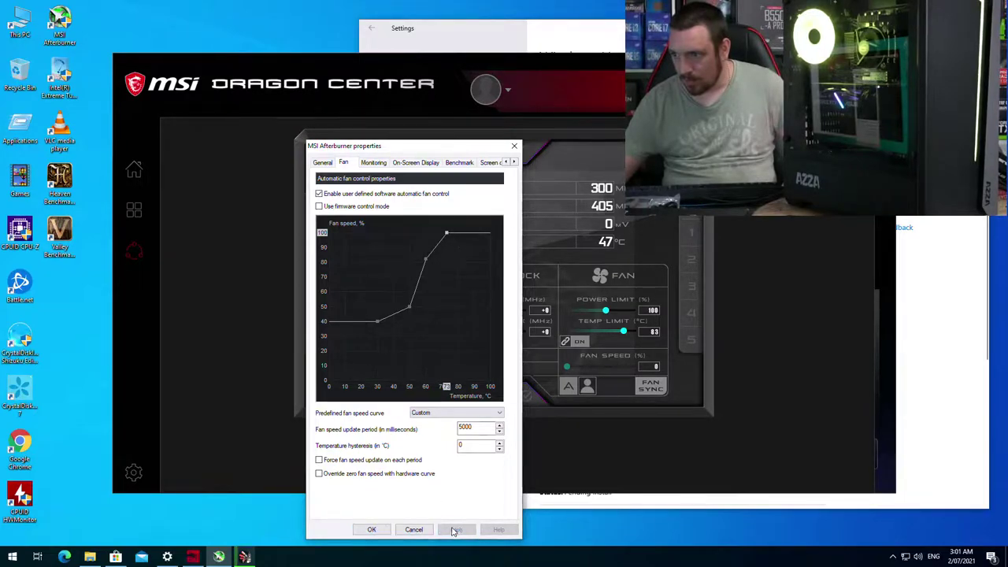
Step: On the Monitoring tab, show GPU temperature, GPU usage and Power in the on-screen display
click(373, 162)
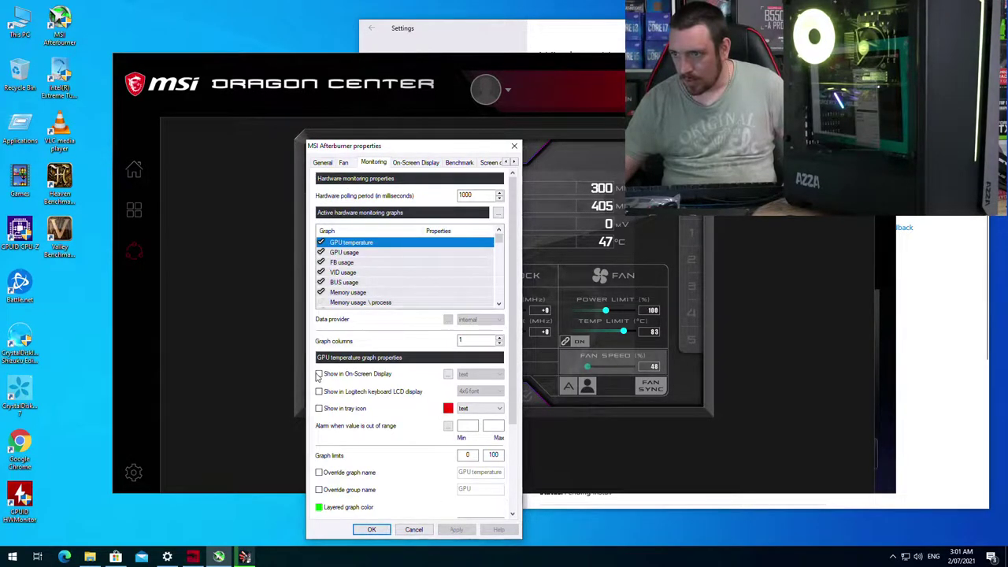
click(318, 374)
click(343, 252)
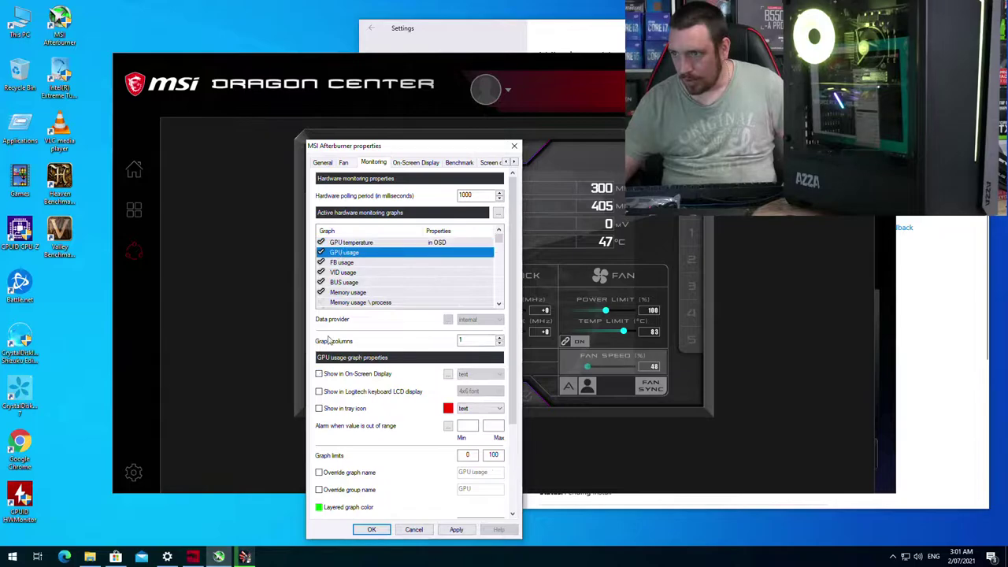
click(319, 375)
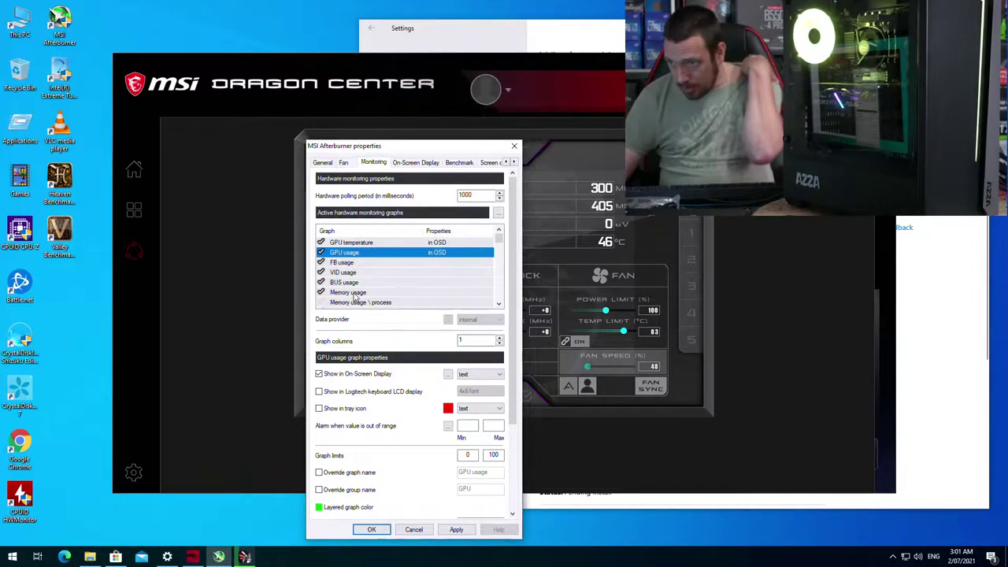
click(348, 293)
scroll(360, 293, down, 1)
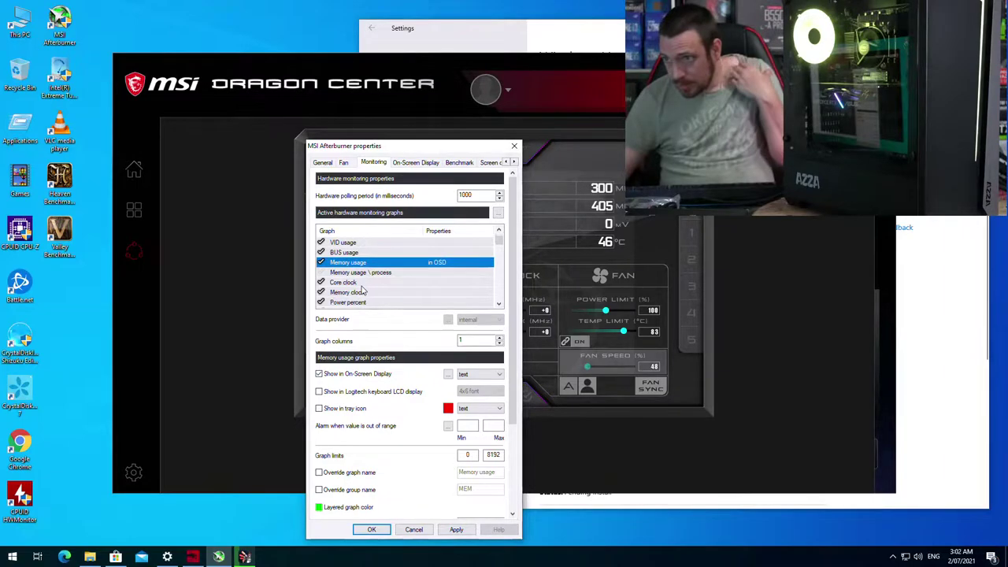
click(347, 282)
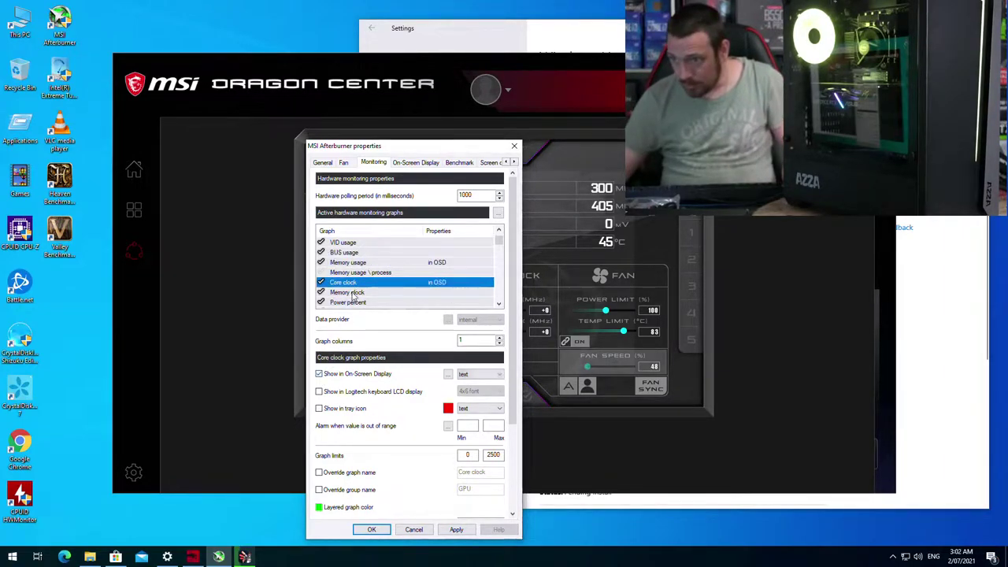
click(353, 293)
scroll(350, 306, down, 1)
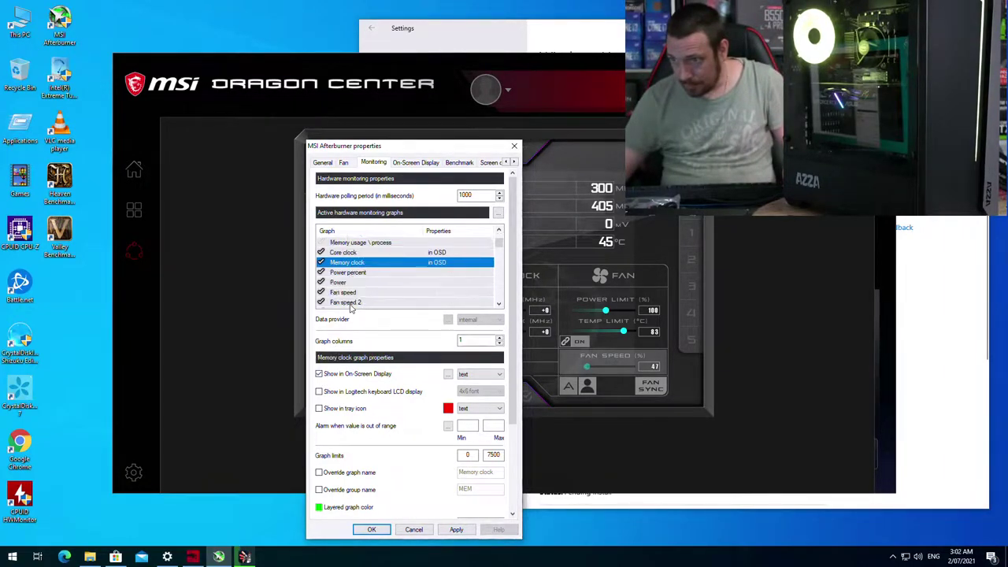
click(341, 286)
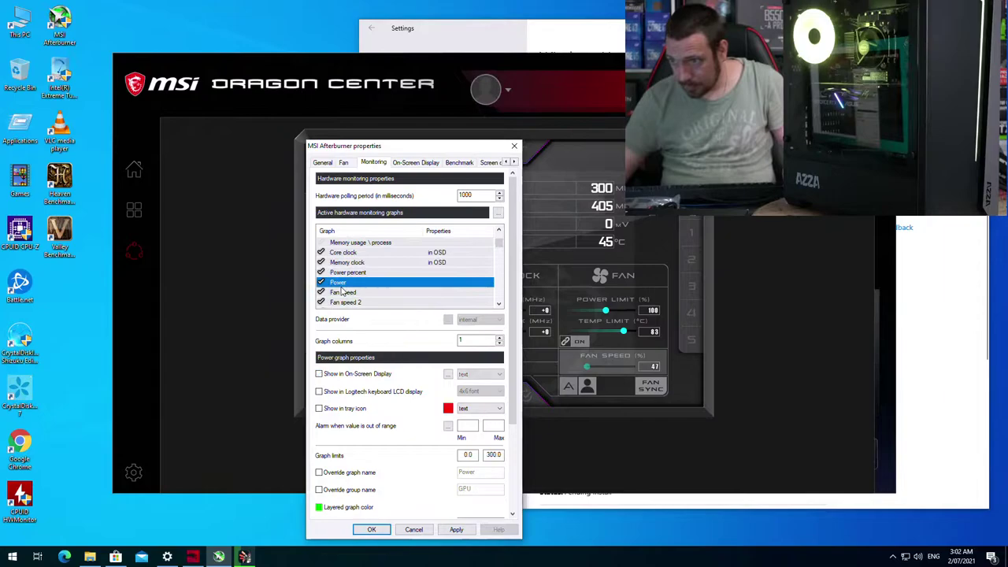
click(320, 374)
scroll(372, 299, down, 5)
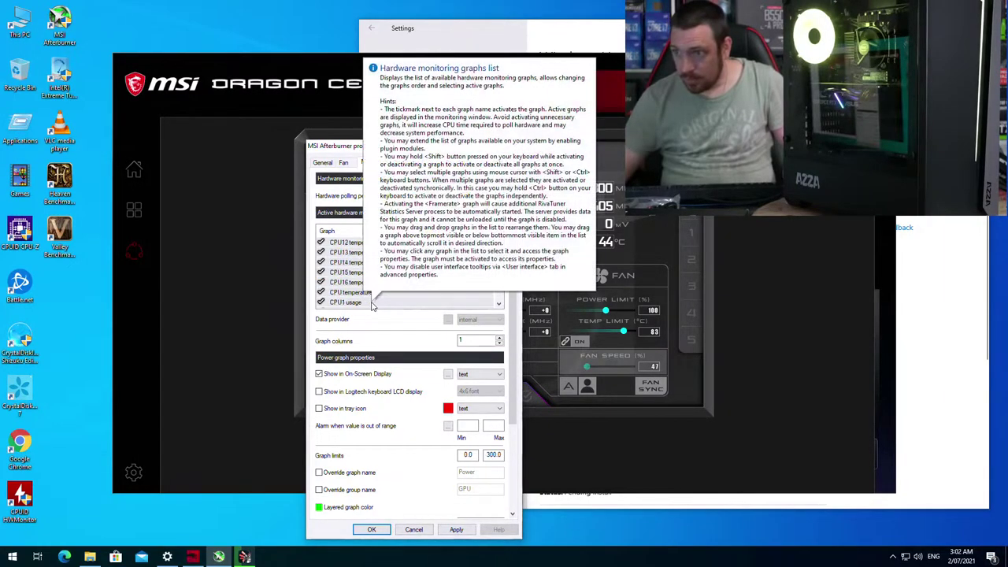
Step: Add CPU temperature and CPU usage to the on-screen display
click(369, 272)
click(361, 263)
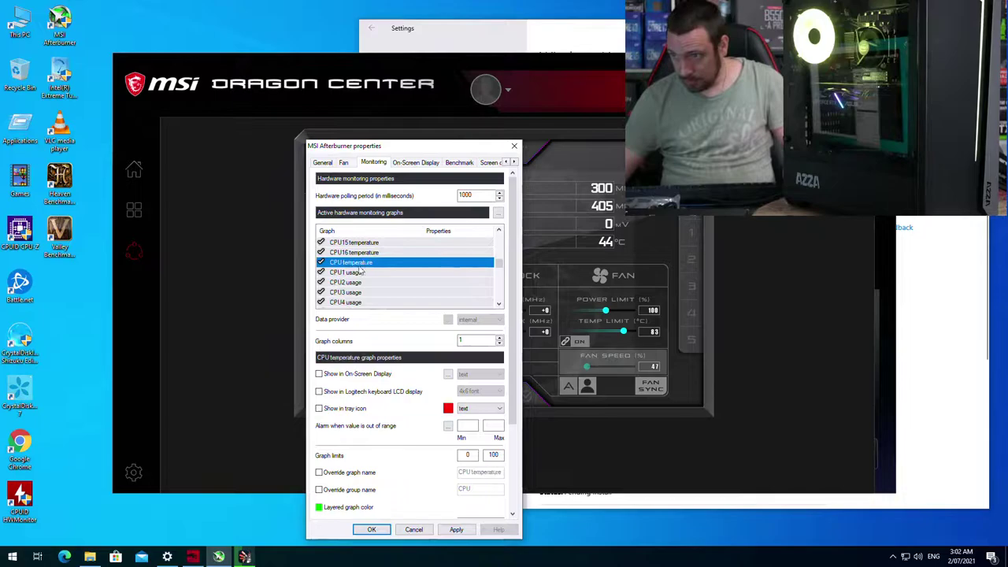
click(319, 374)
scroll(385, 281, down, 1)
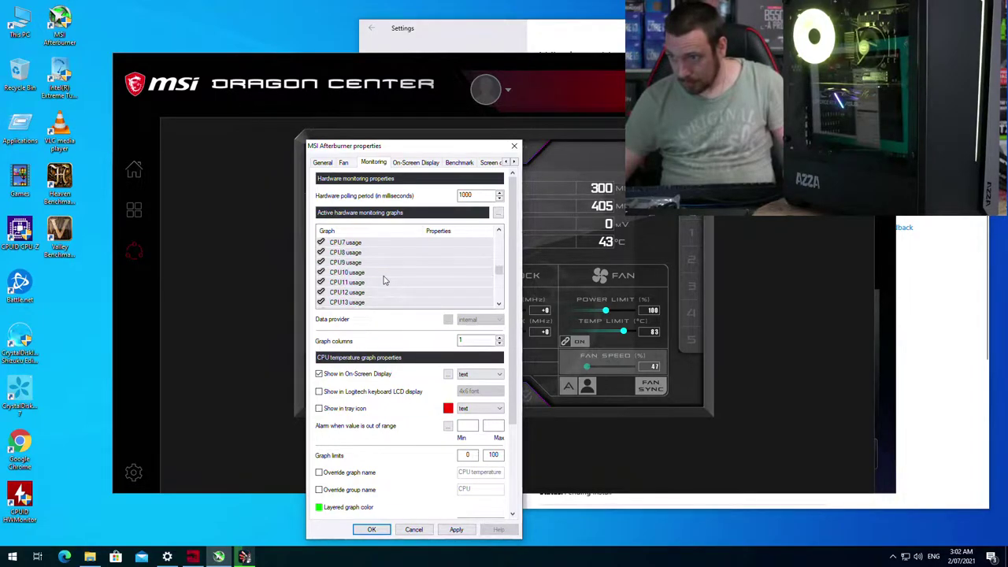
scroll(384, 280, down, 3)
click(378, 281)
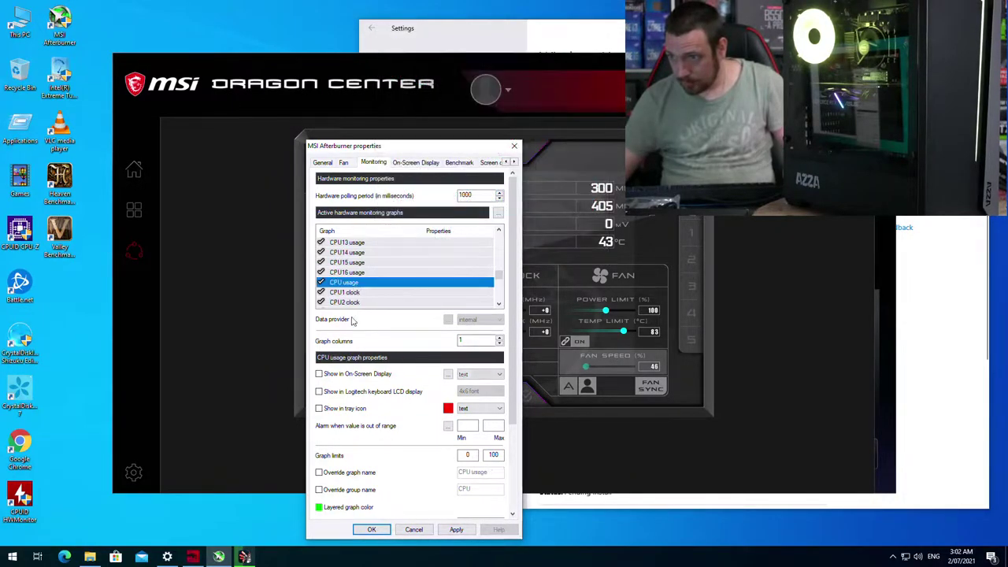
click(319, 374)
Step: Add CPU clock, RAM usage and CPU power to the on-screen display and save the settings
scroll(409, 292, down, 7)
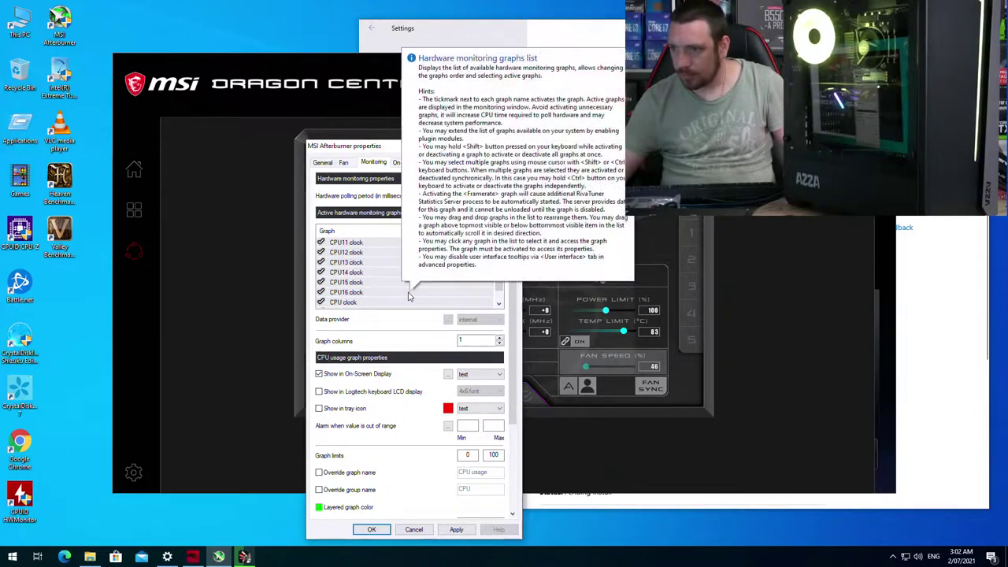
click(409, 301)
click(333, 373)
scroll(387, 288, down, 4)
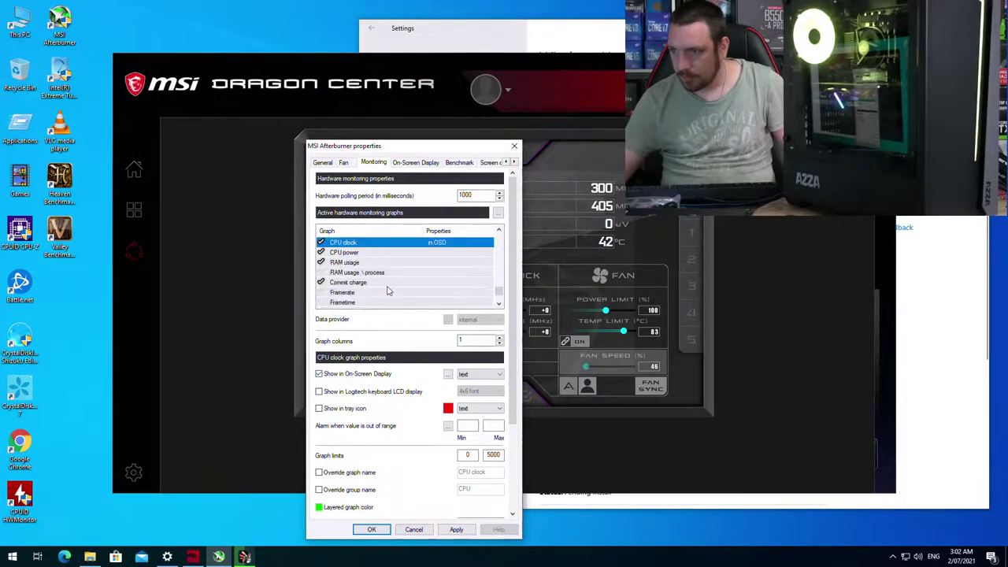
click(344, 244)
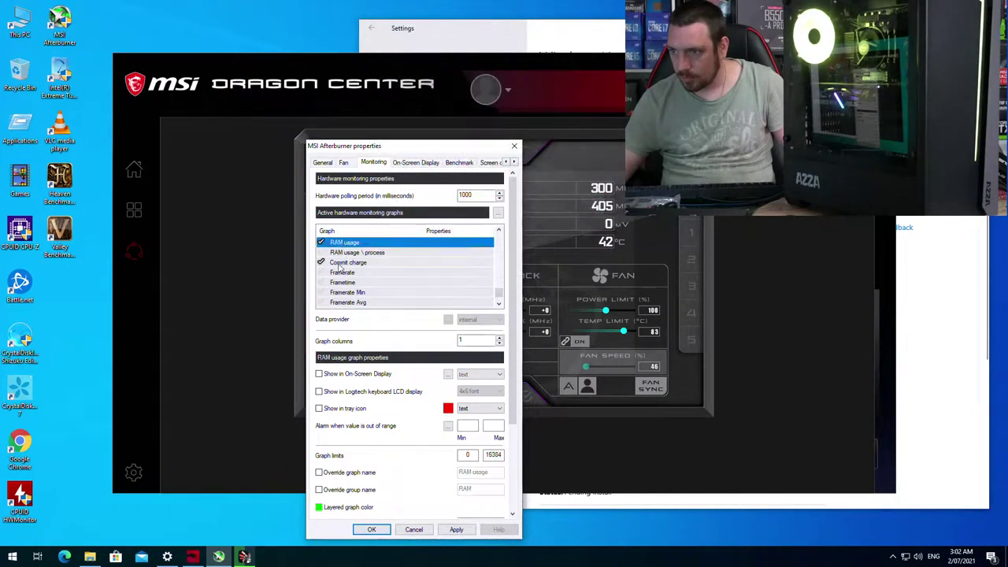
scroll(372, 295, up, 2)
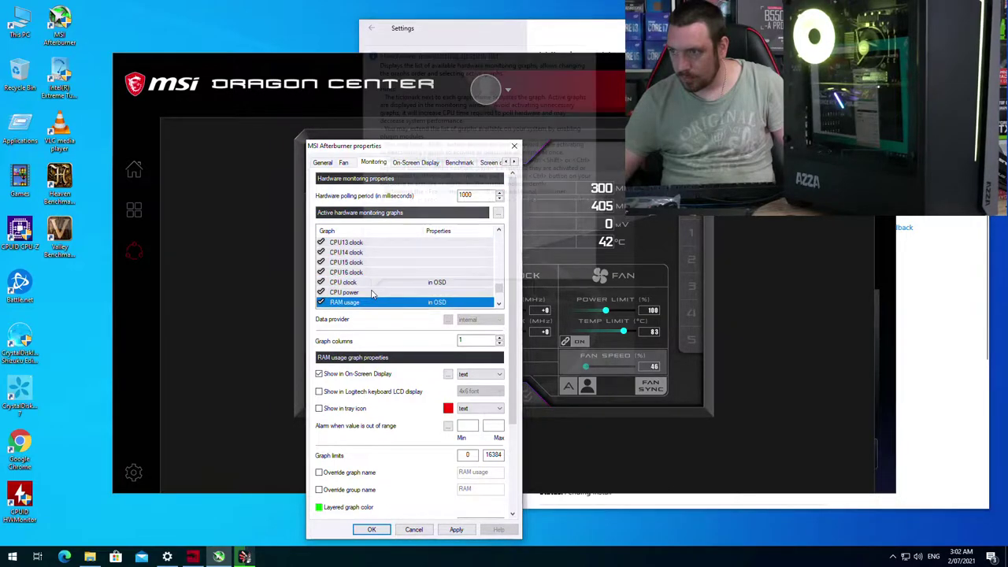
click(358, 293)
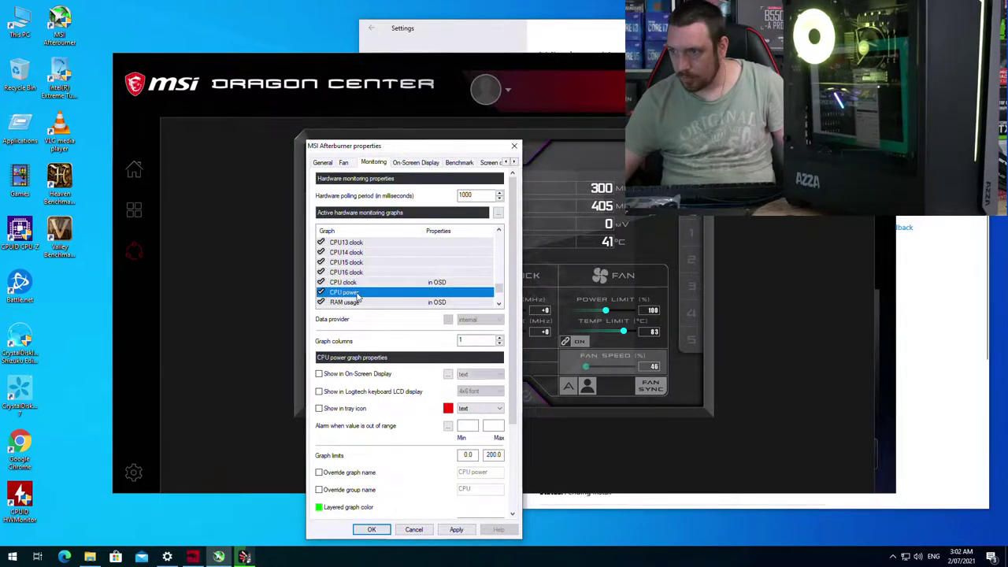
click(320, 374)
scroll(425, 299, down, 2)
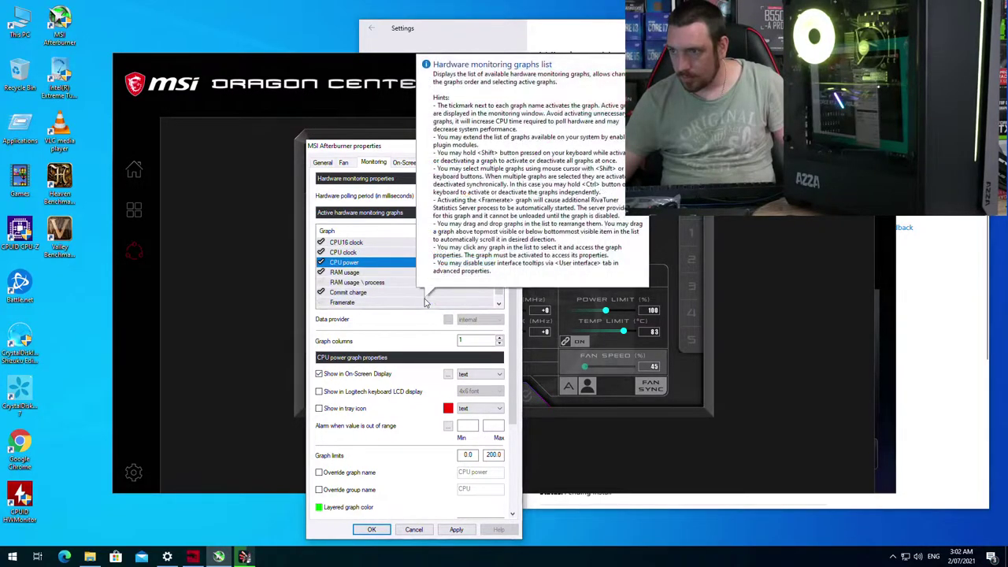
click(456, 531)
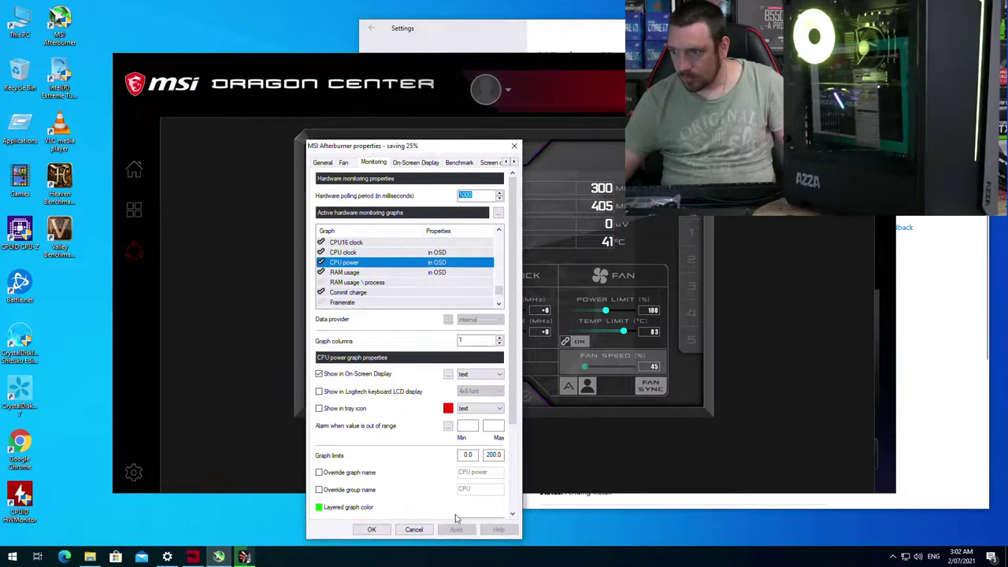
Step: Set the on-screen display toggle, show and hide hotkeys to Ctrl+F10, Ctrl+F11 and Ctrl+F12
click(428, 164)
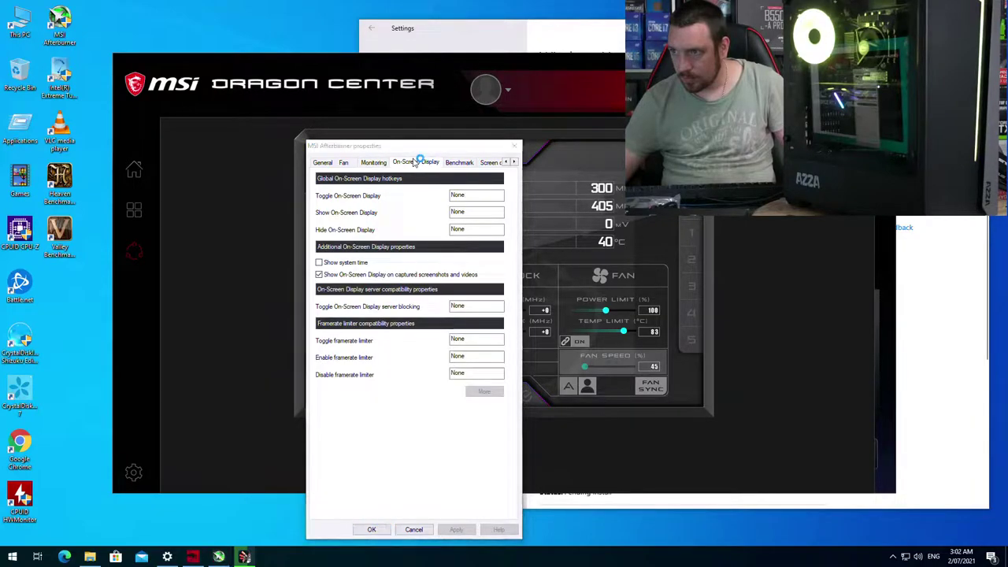
click(464, 195)
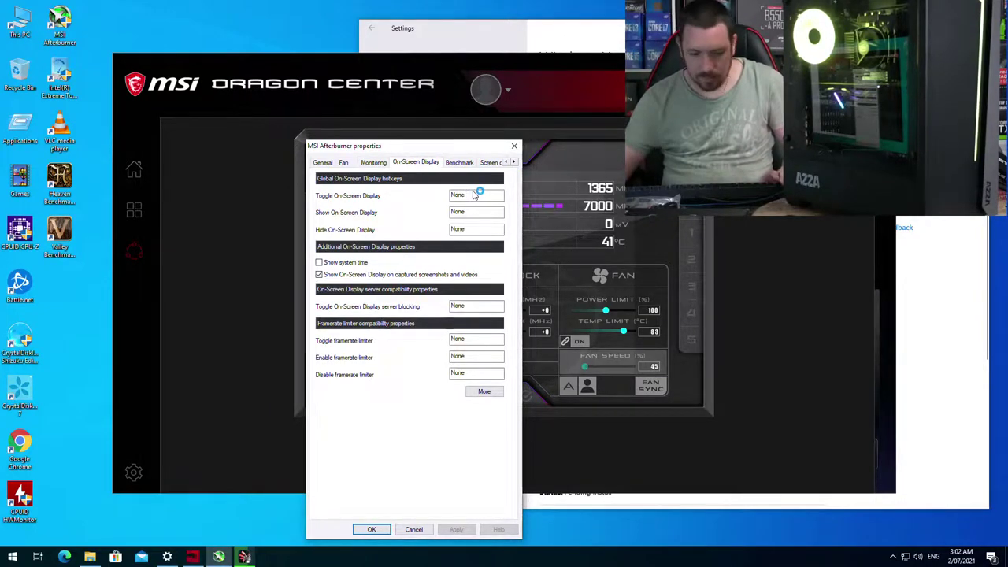
key(ctrl+F10)
click(475, 212)
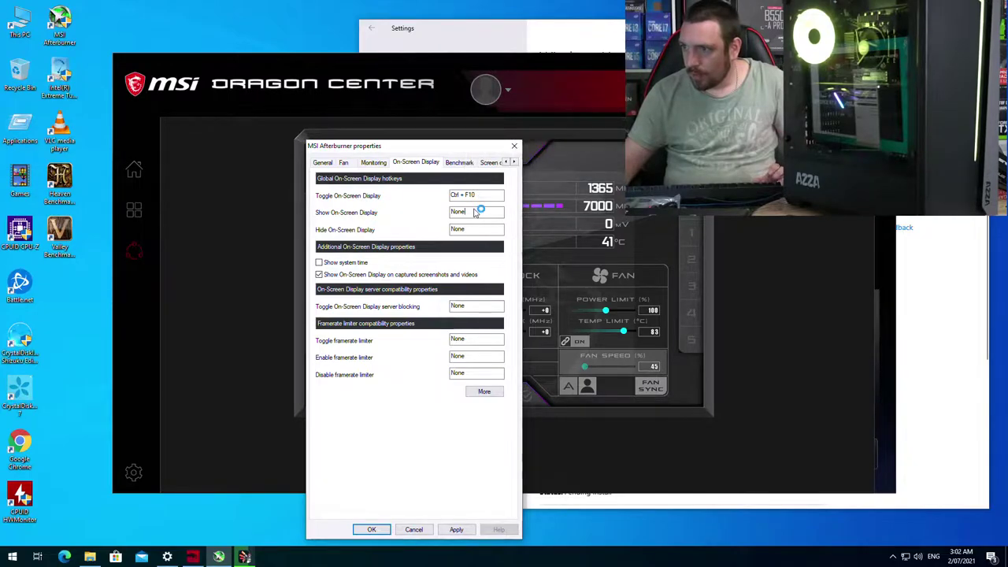
key(ctrl+F11)
click(476, 229)
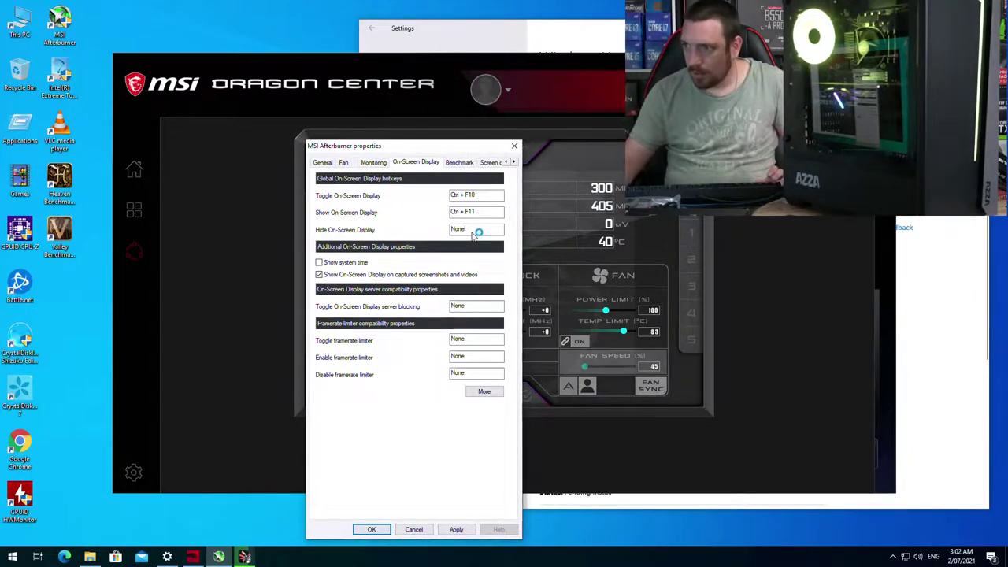
key(ctrl+F12)
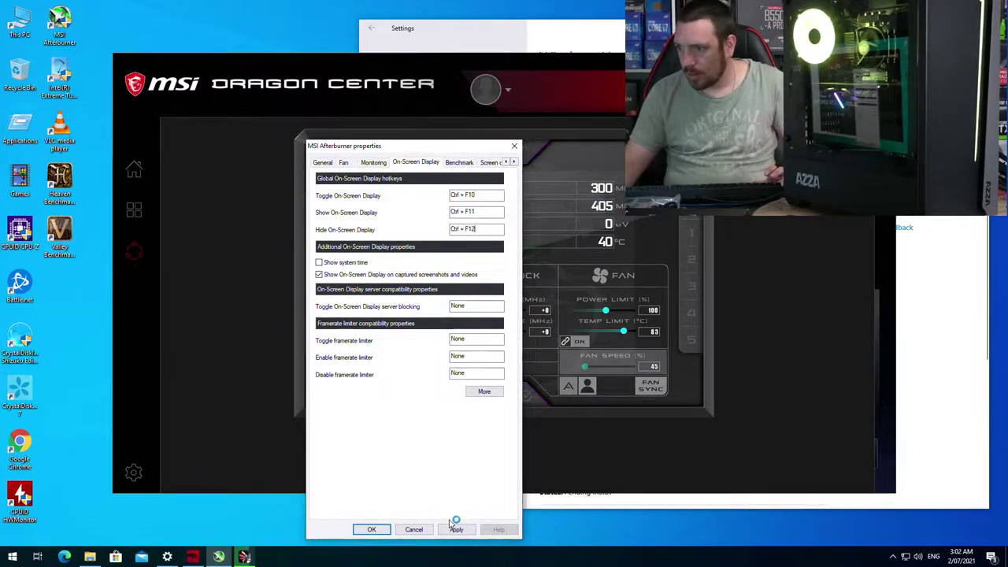
Step: Raise the RivaTuner OSD zoom to maximum and close RivaTuner Statistics Server
click(583, 302)
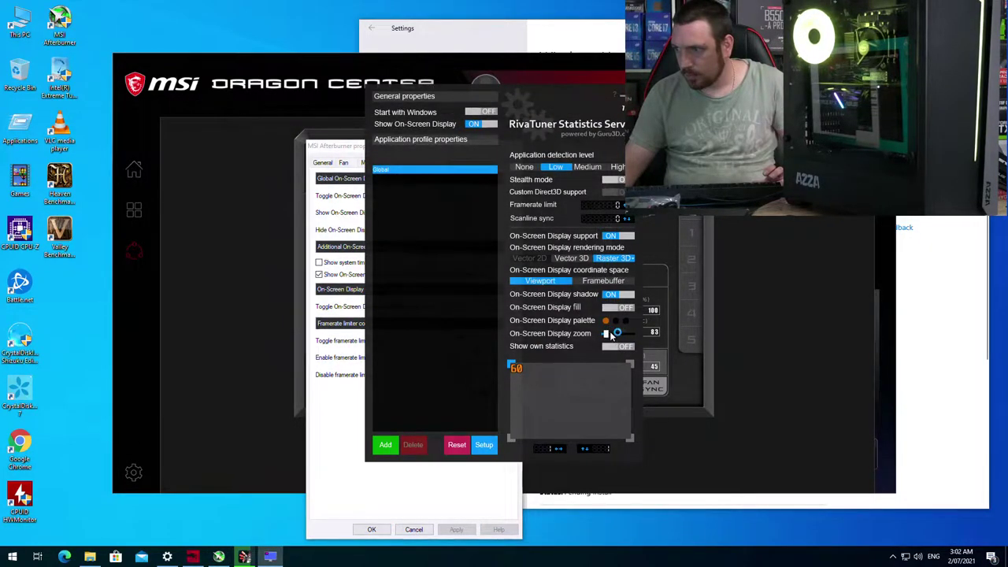
drag(613, 335, 648, 331)
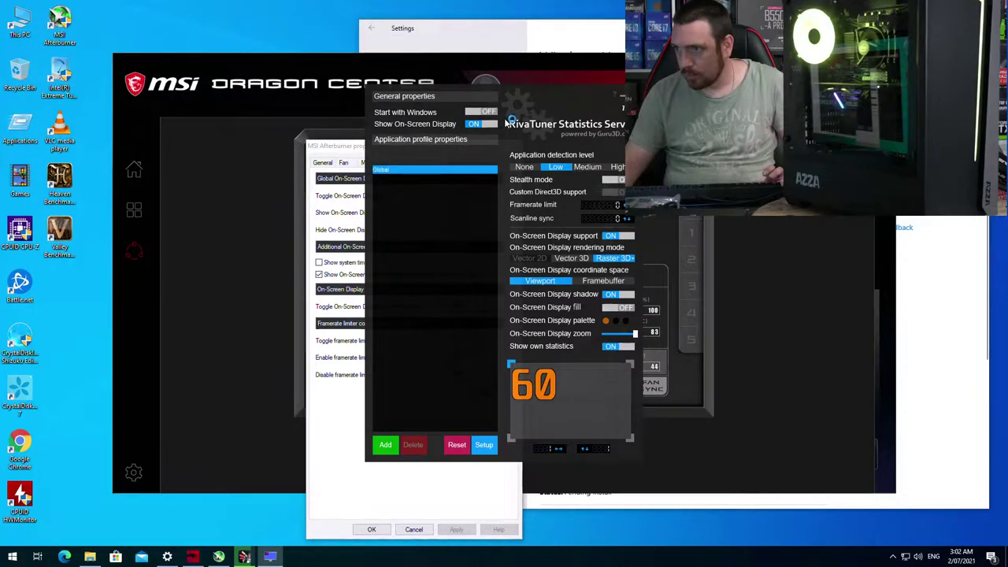
click(622, 98)
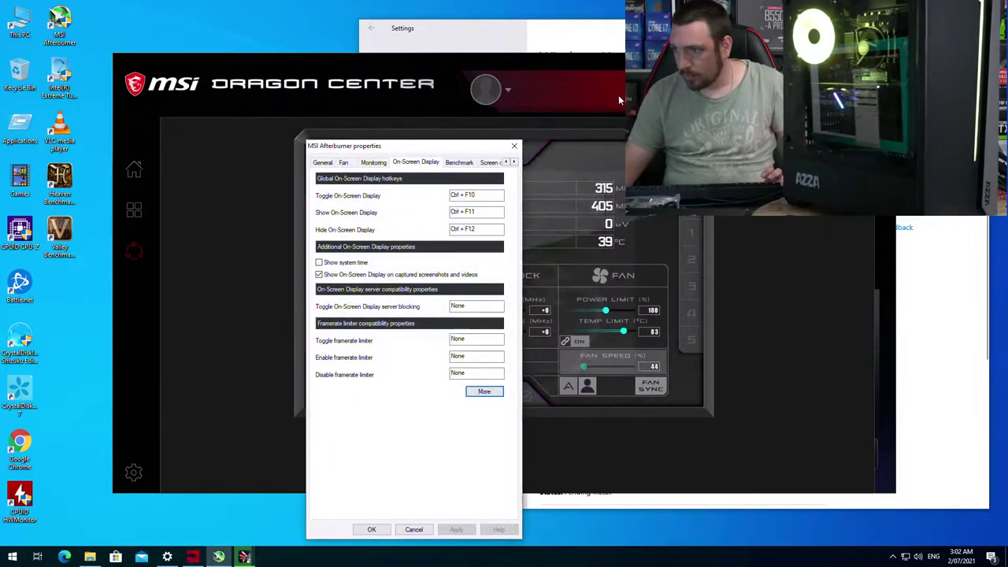
Step: Close the Afterburner properties, keeping the changes, and dismiss the Windows Update settings window
click(372, 529)
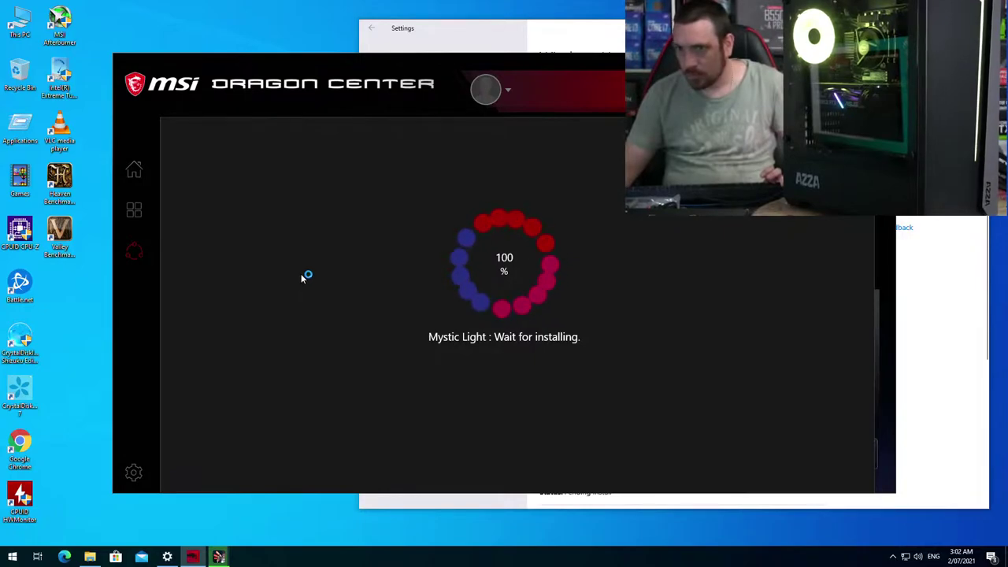
click(90, 556)
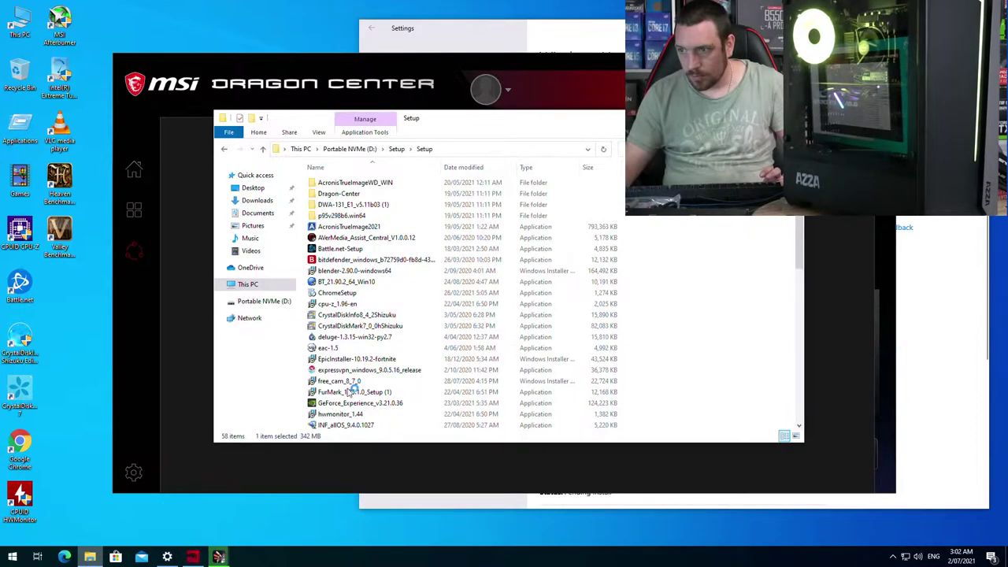
click(168, 557)
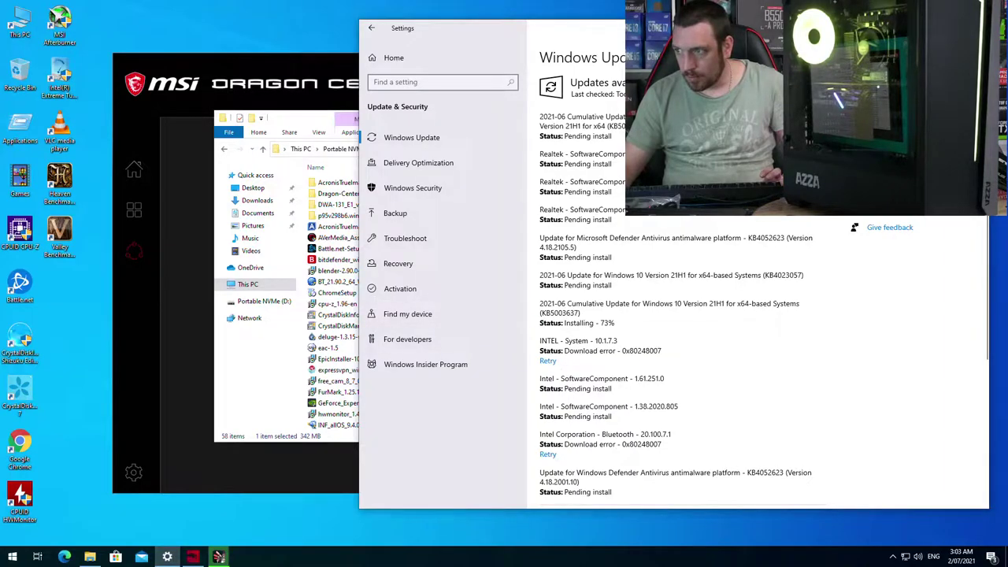
key(alt+F4)
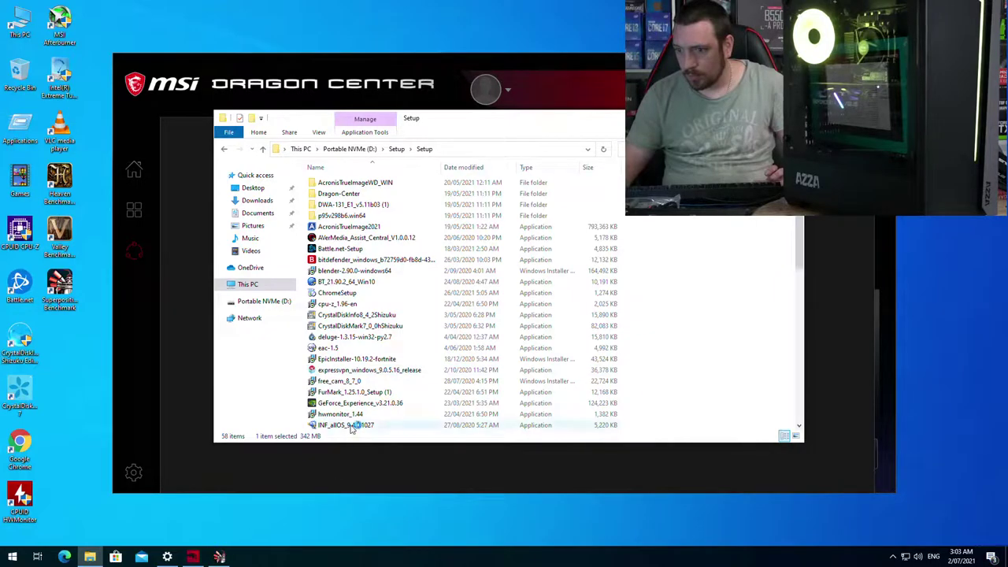
Step: Run the GeForce Experience installer from the Setup folder and finish the Superposition benchmark setup
double_click(366, 404)
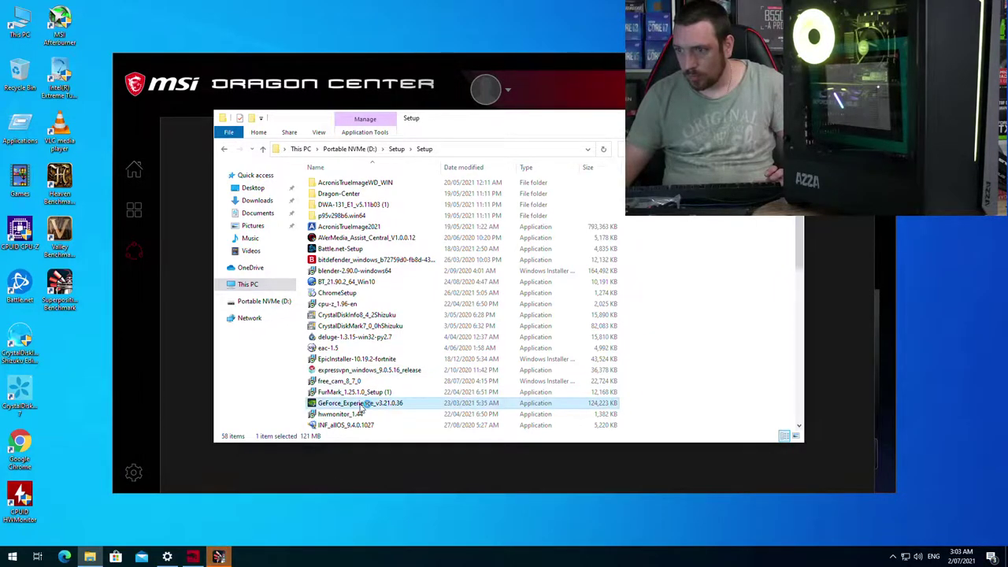
click(464, 353)
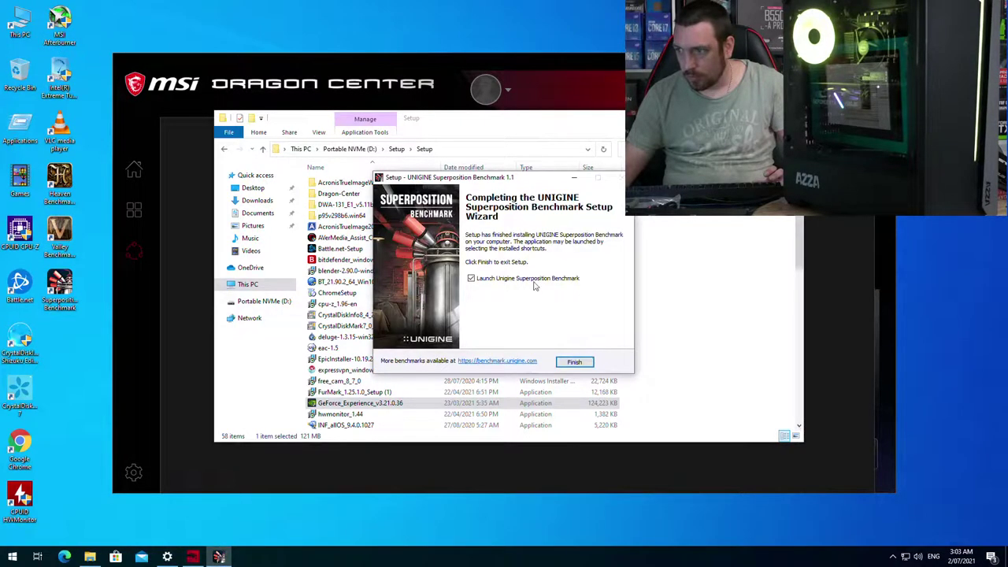
click(572, 361)
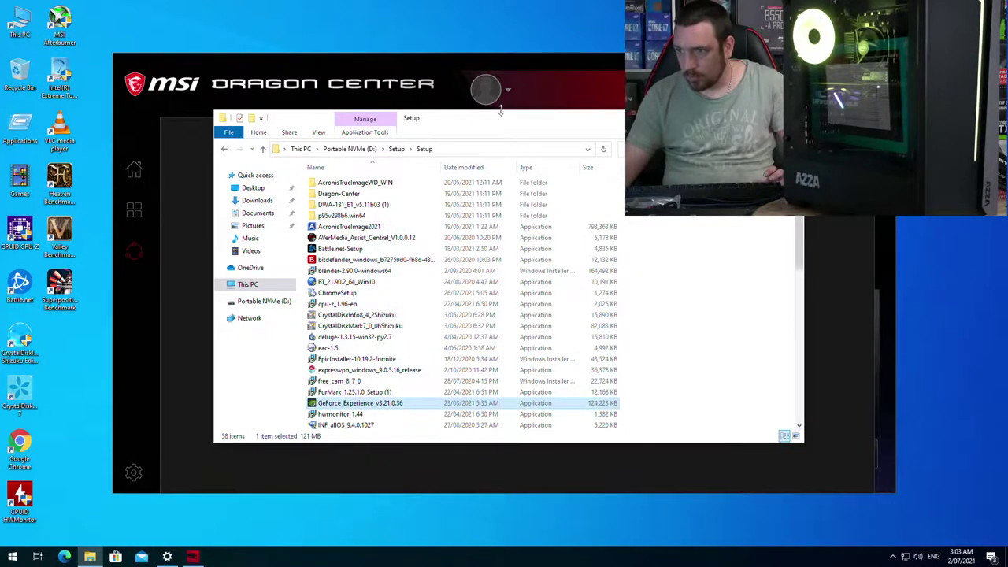
key(alt+F4)
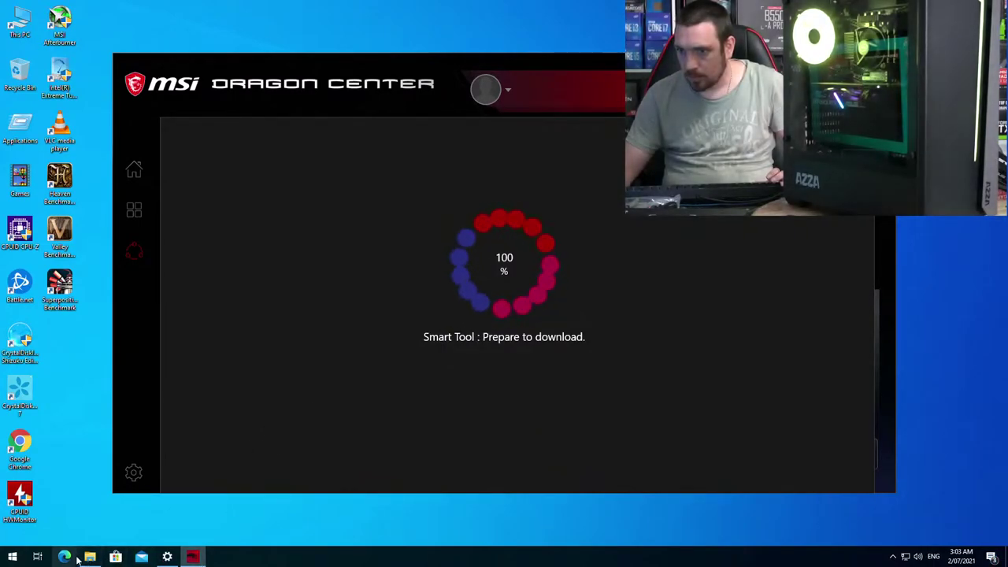
Step: Complete Edge's first-run setup and continue without signing in
click(91, 559)
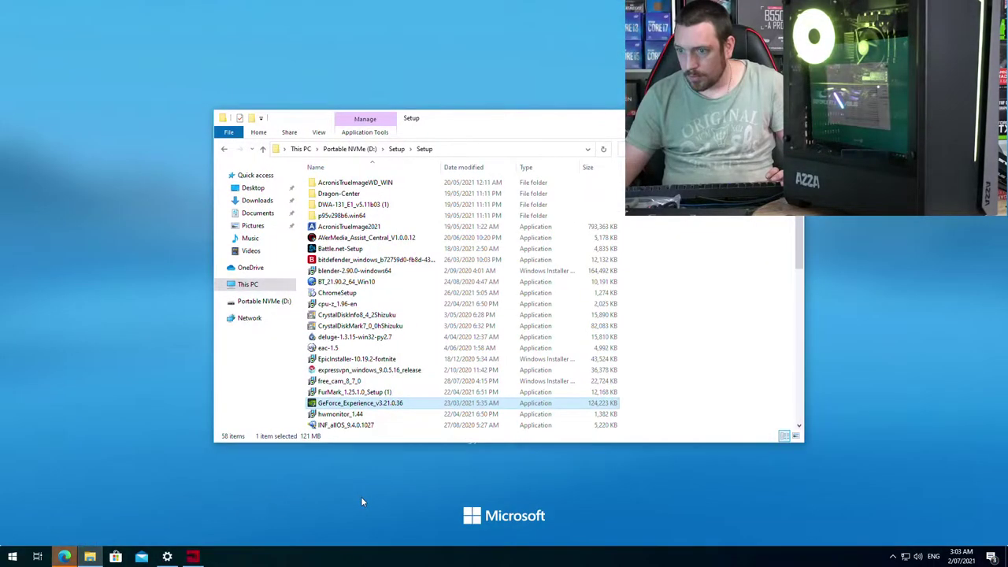
click(606, 513)
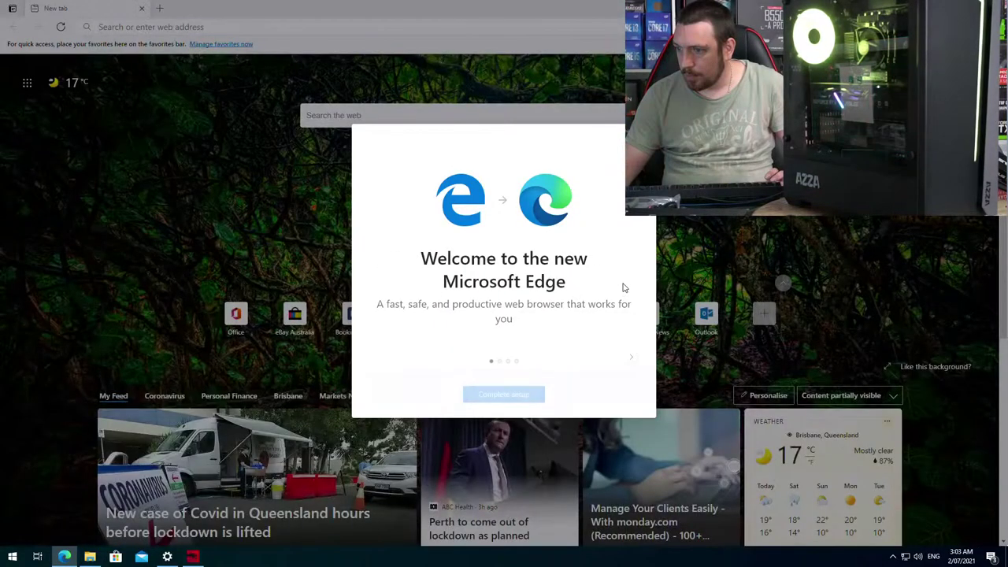
click(524, 397)
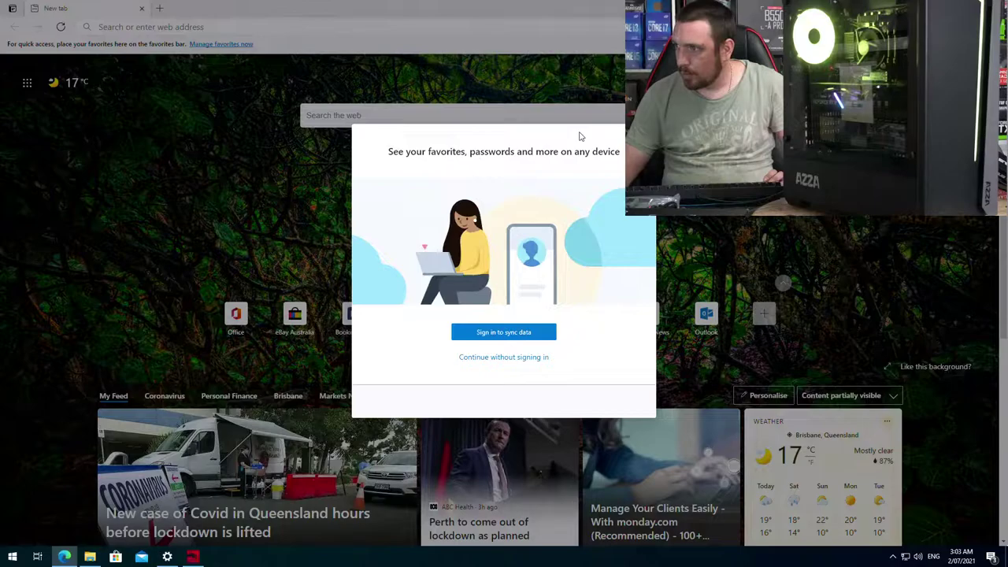
click(503, 357)
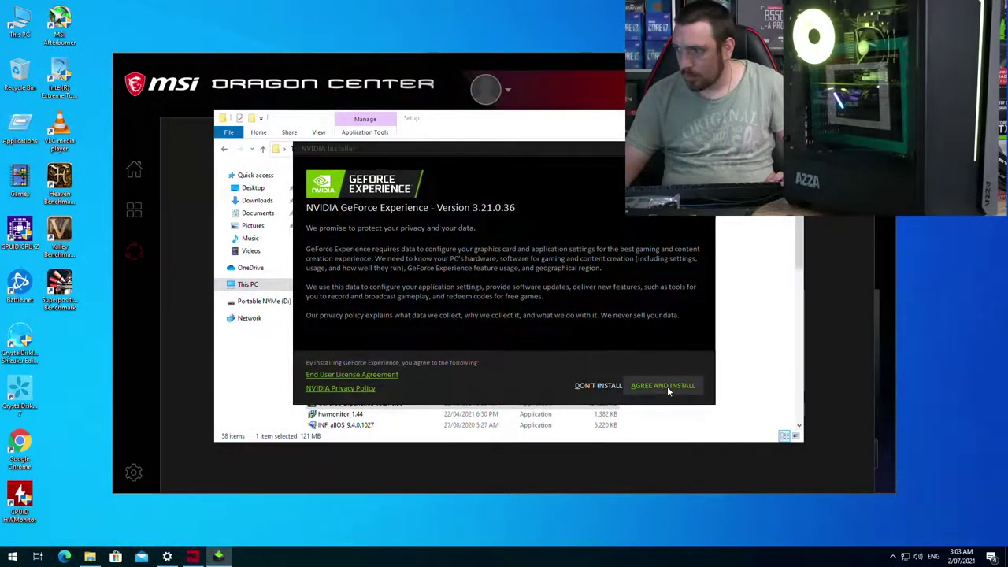
Step: Agree and install GeForce Experience, dismiss the Realtek notification, and return to the Setup folder
click(667, 386)
click(568, 126)
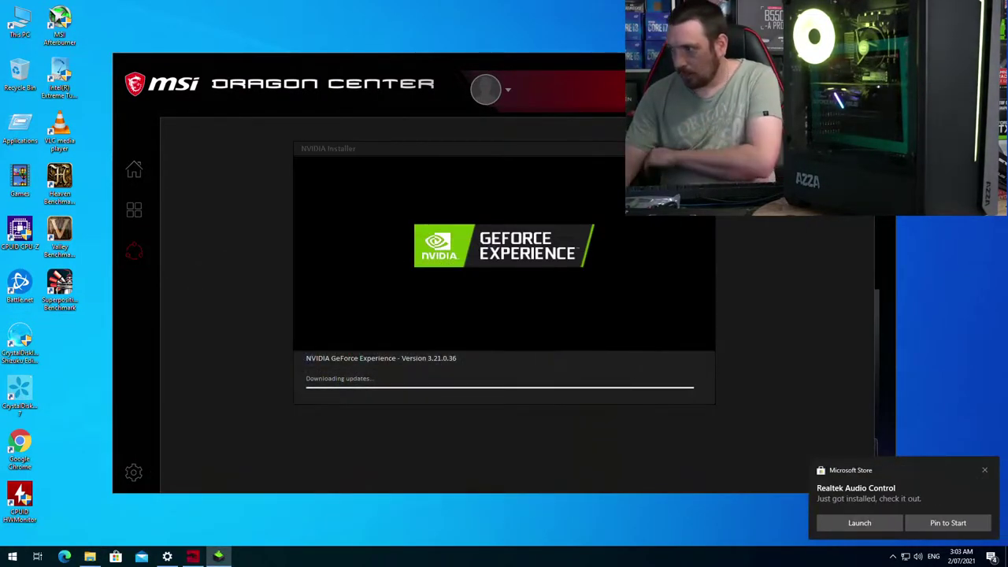
click(985, 471)
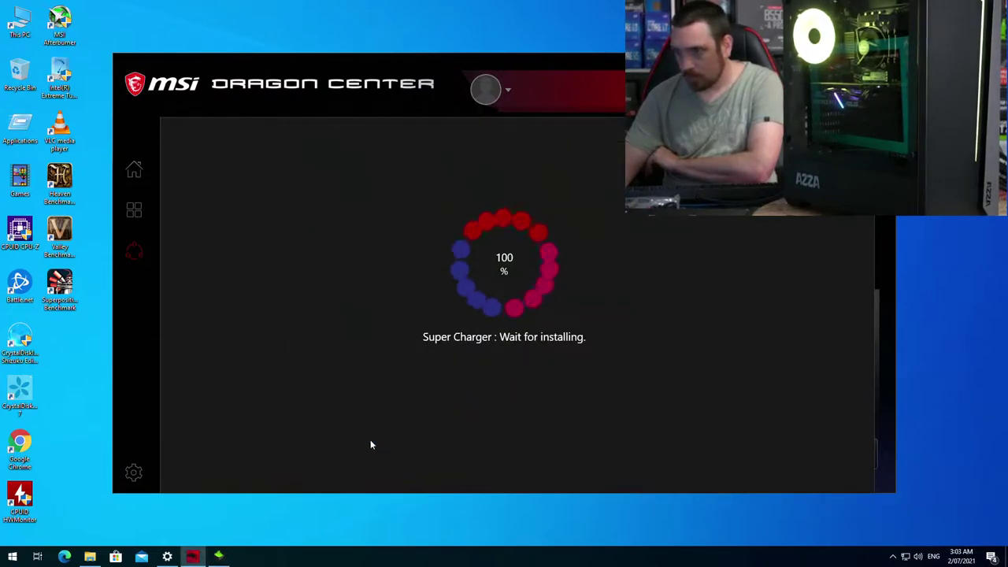
click(90, 557)
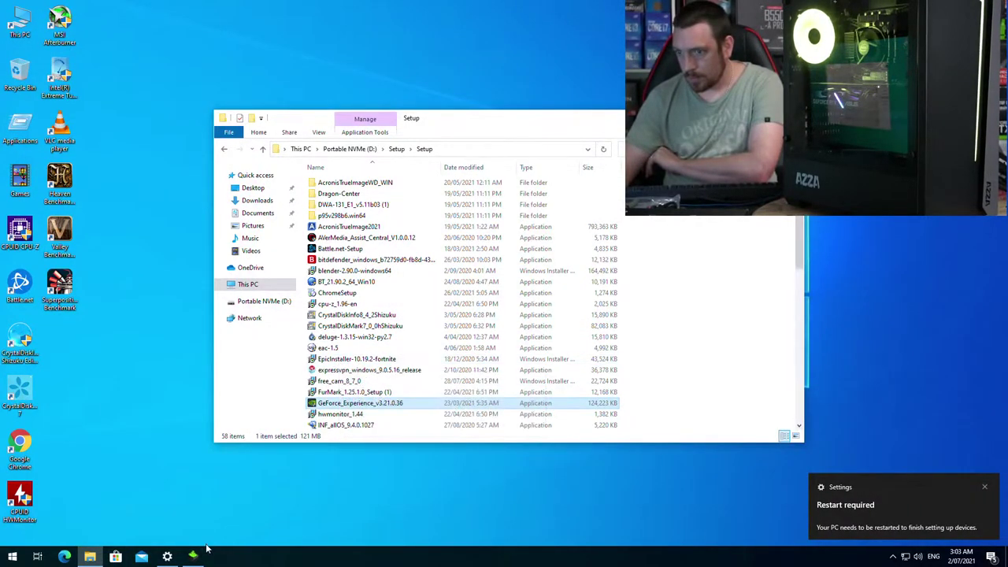
Step: Run EpicInstaller and install the Epic Games Launcher, approving the UAC prompt
click(197, 556)
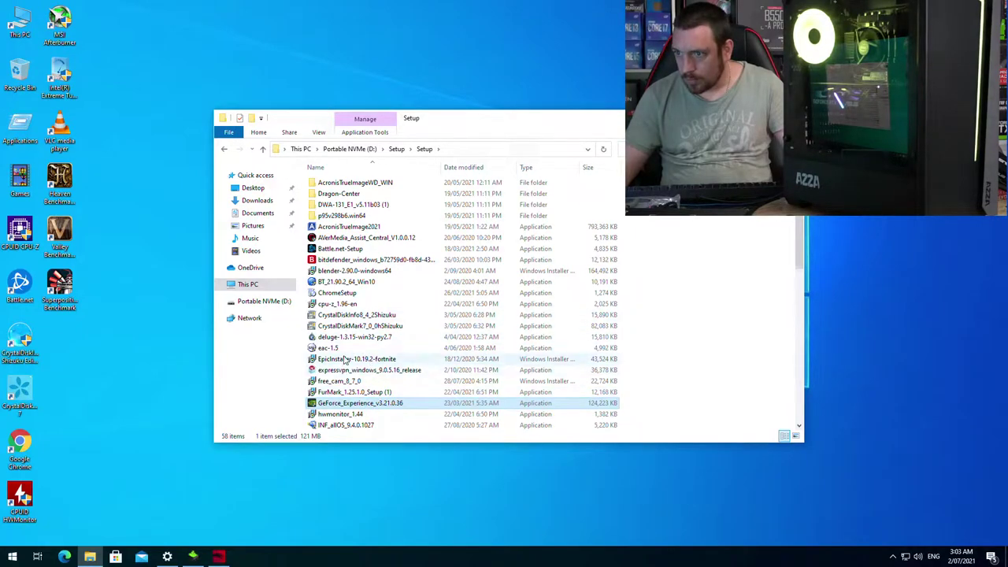
double_click(418, 358)
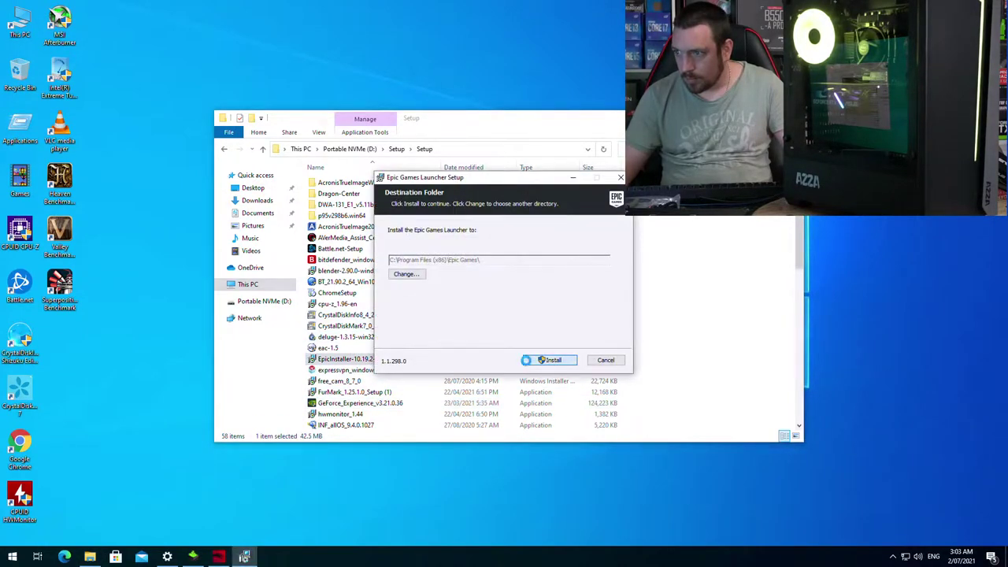
click(525, 360)
click(451, 345)
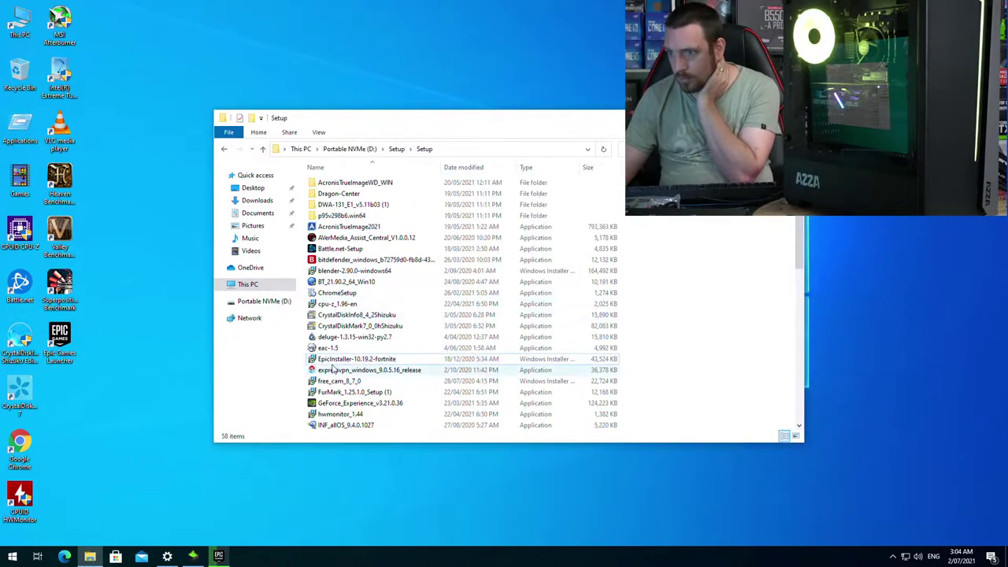
Step: Launch the Origin installer OriginThinSetup (2) from the Setup folder
scroll(357, 354, down, 2)
scroll(357, 355, down, 2)
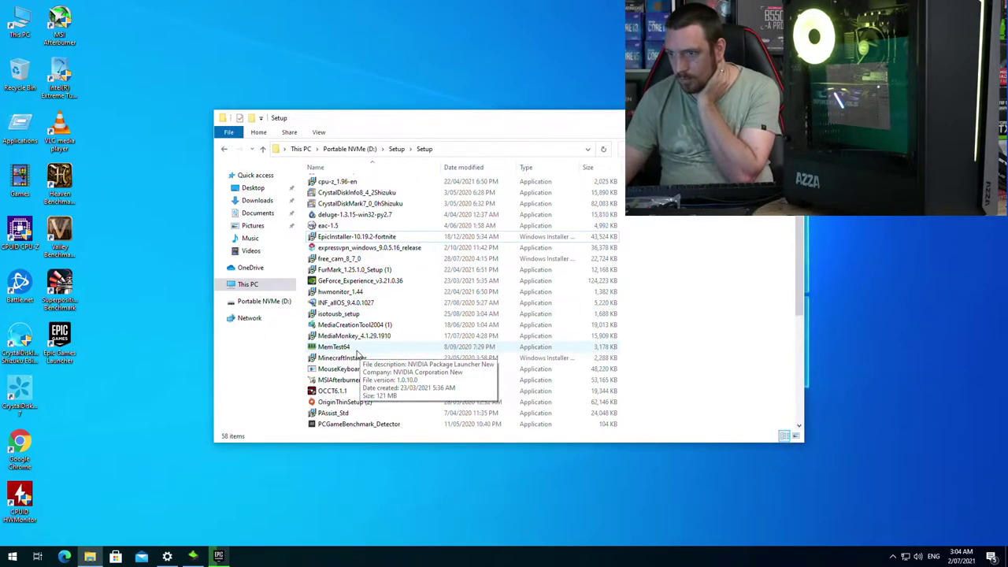
click(336, 402)
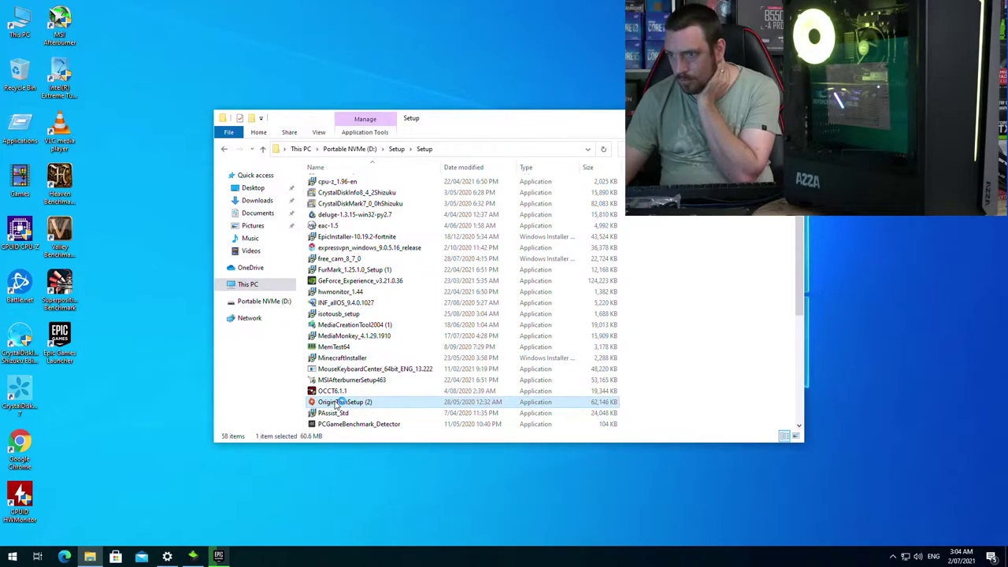
scroll(409, 372, down, 3)
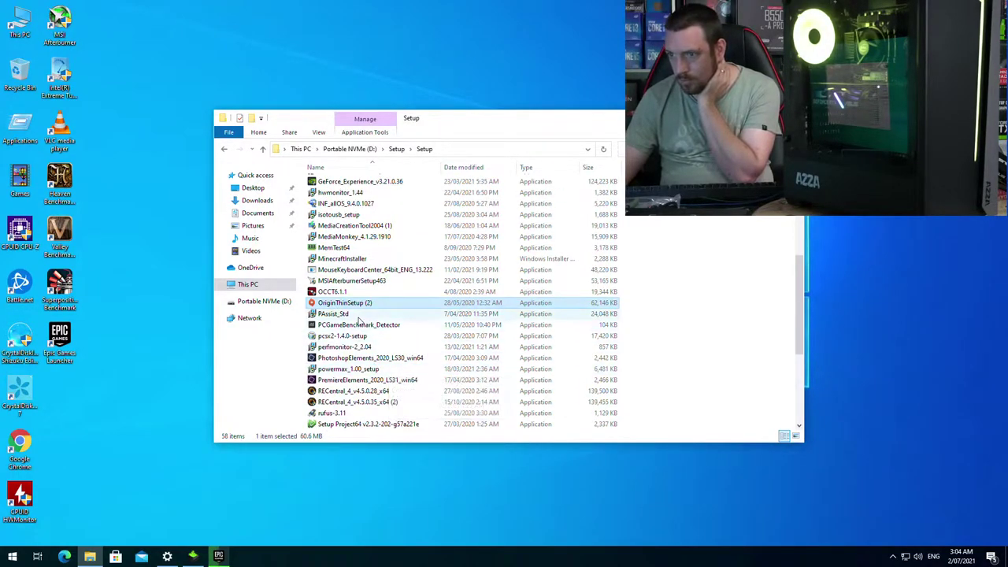
scroll(358, 334, down, 2)
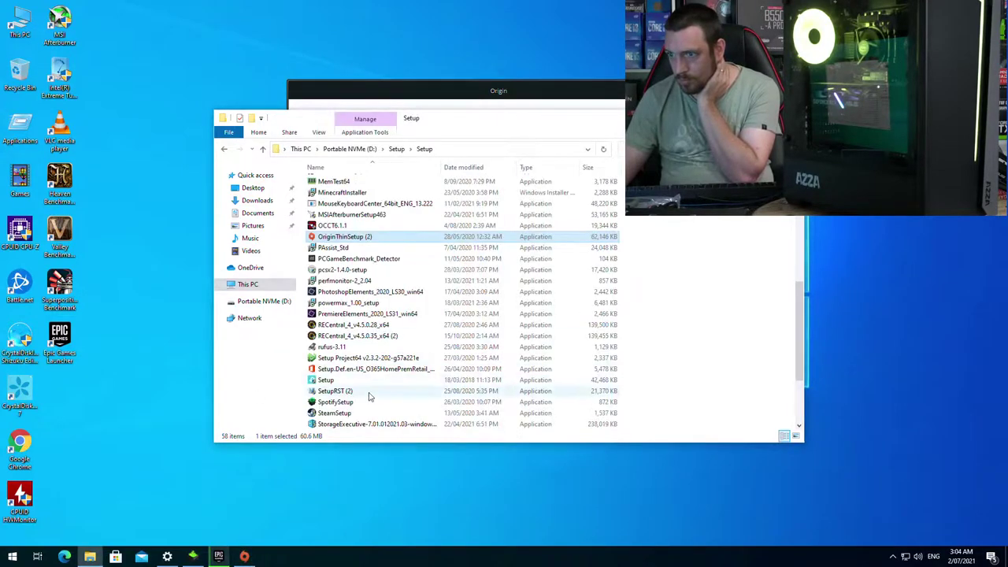
Step: Run SteamSetup, approve UAC, and start installing Steam
double_click(363, 405)
click(472, 352)
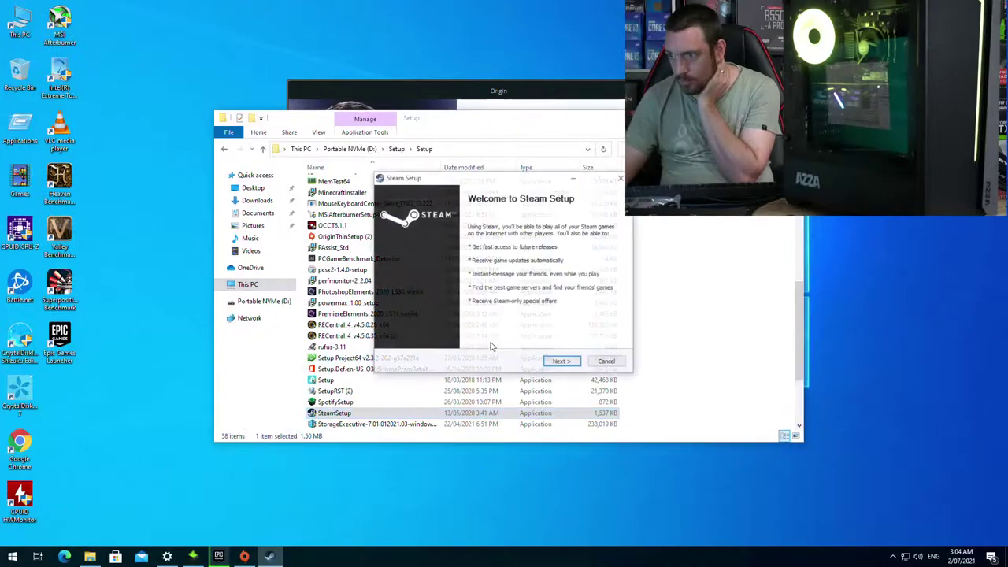
click(564, 362)
click(563, 363)
click(564, 362)
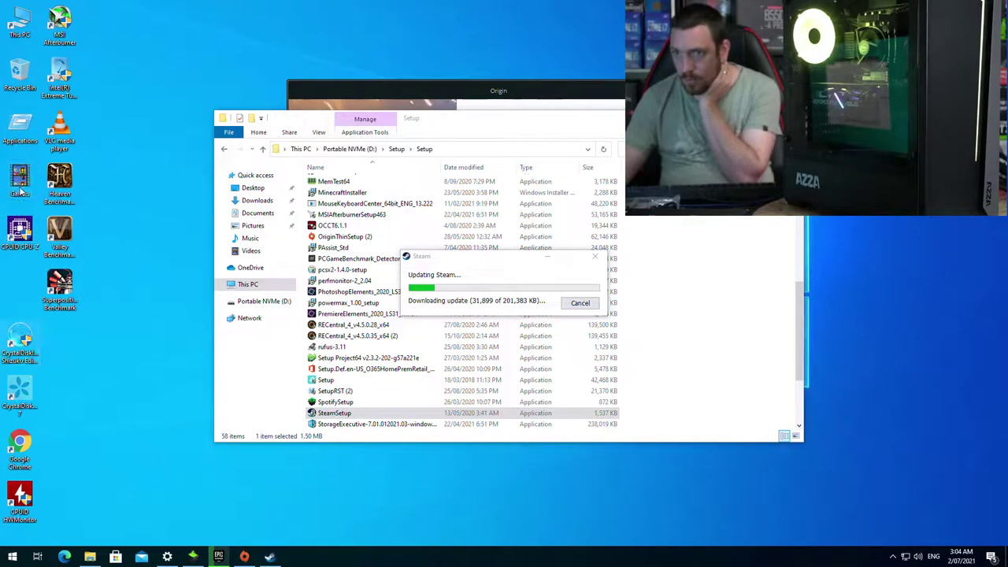
Step: Move the loose desktop shortcuts, GPU-Z through HWMonitor and the rest, into the Applications folder
drag(118, 214, 4, 514)
double_click(24, 224)
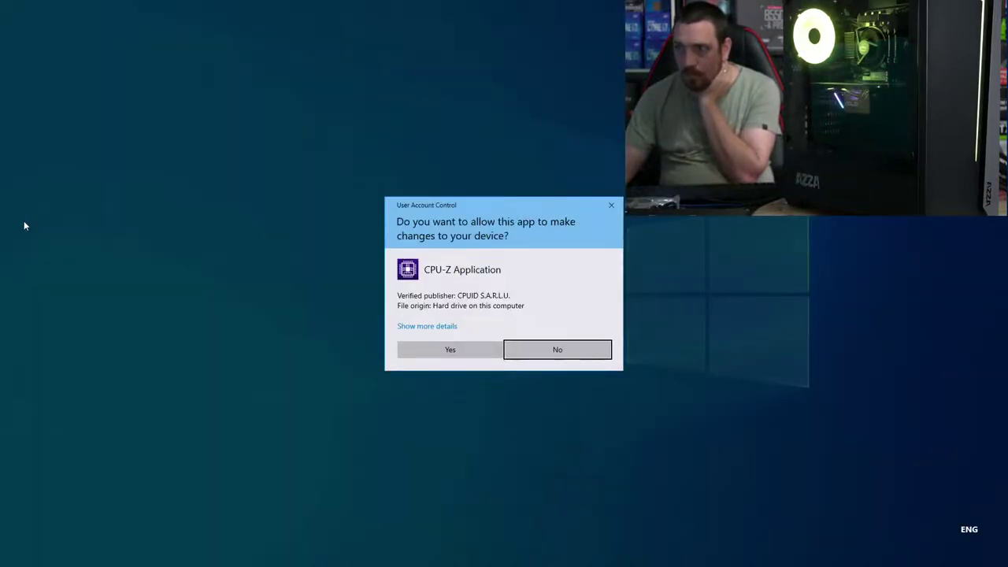
click(611, 205)
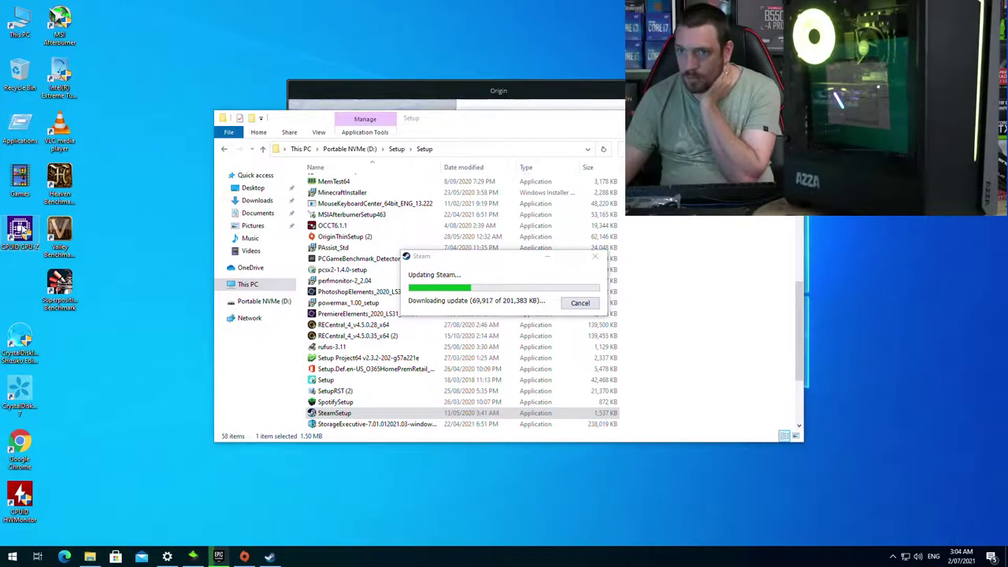
drag(20, 228, 33, 136)
drag(118, 211, 2, 513)
drag(47, 236, 21, 130)
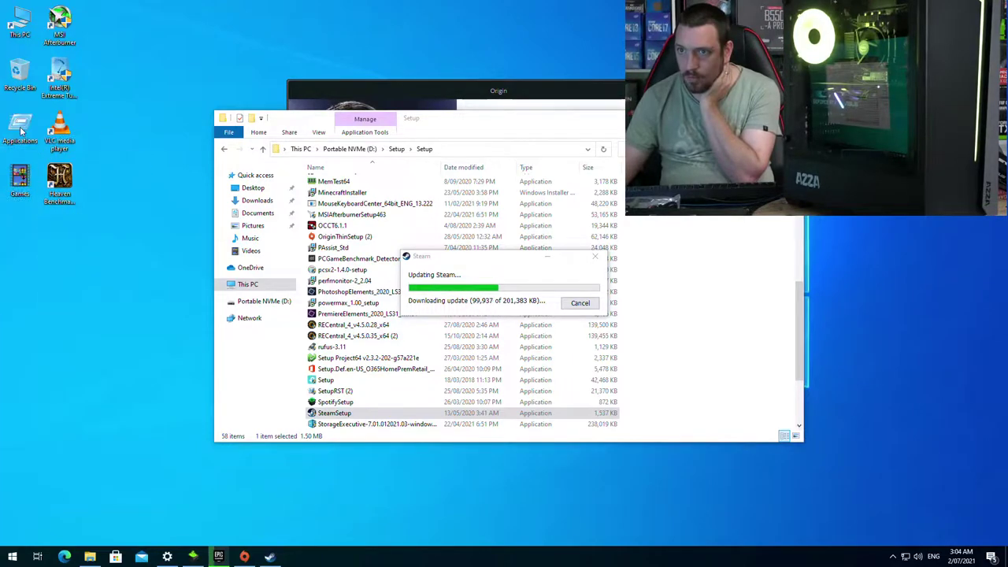
drag(91, 7, 50, 231)
drag(59, 181, 35, 142)
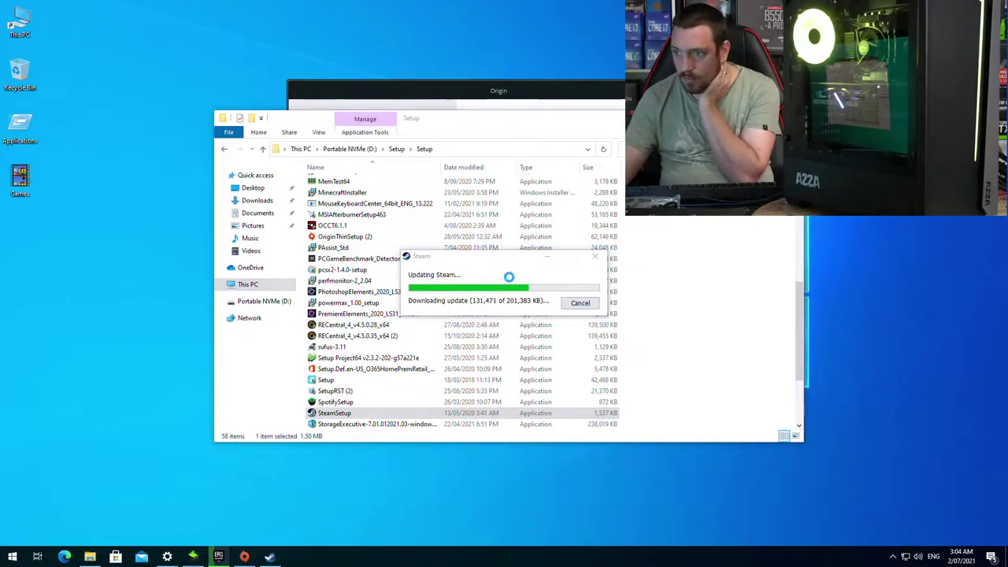
Step: Accept the Origin licence agreement and continue its installation, then check Steam and Windows Update progress
click(245, 557)
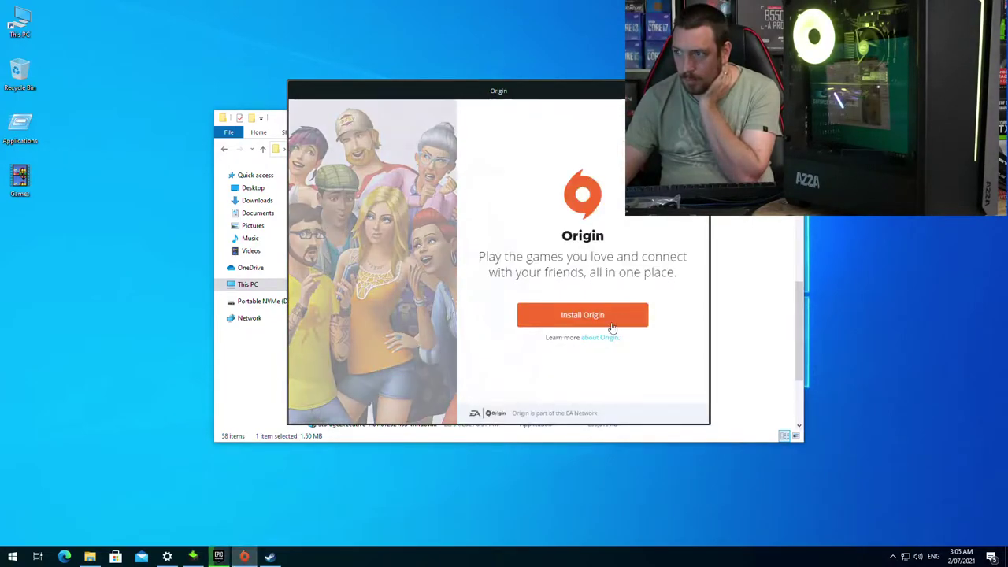
click(586, 315)
click(482, 337)
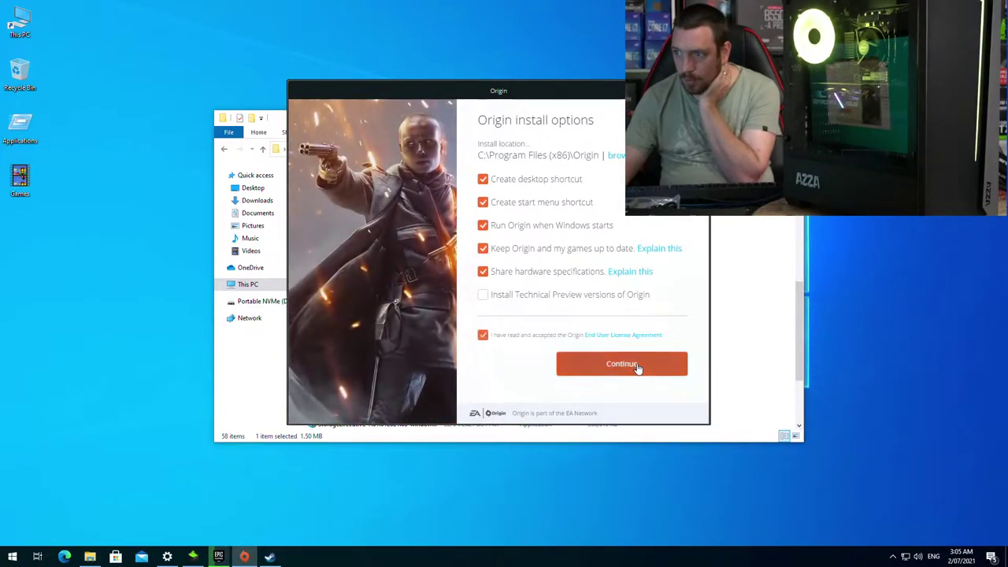
click(639, 366)
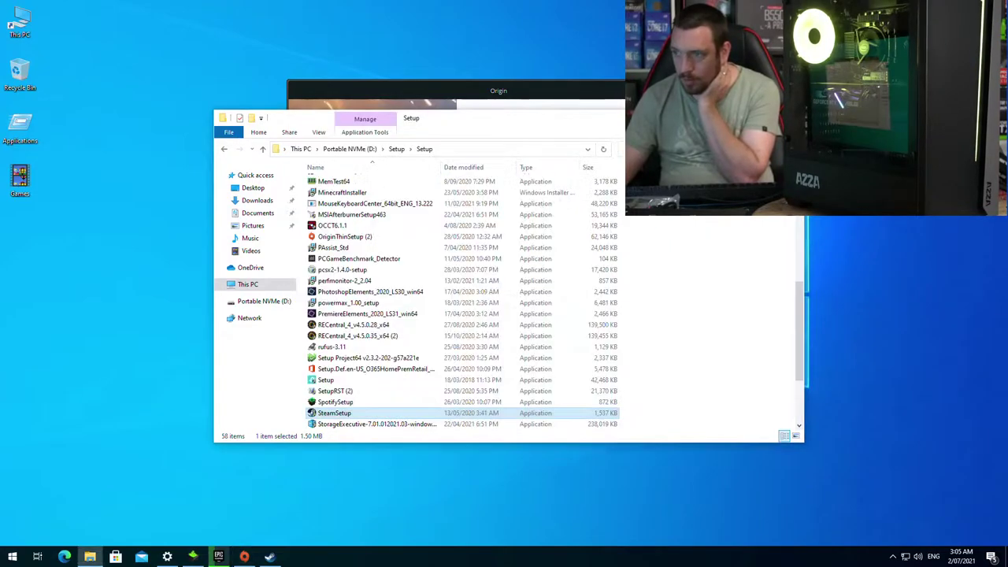
click(268, 558)
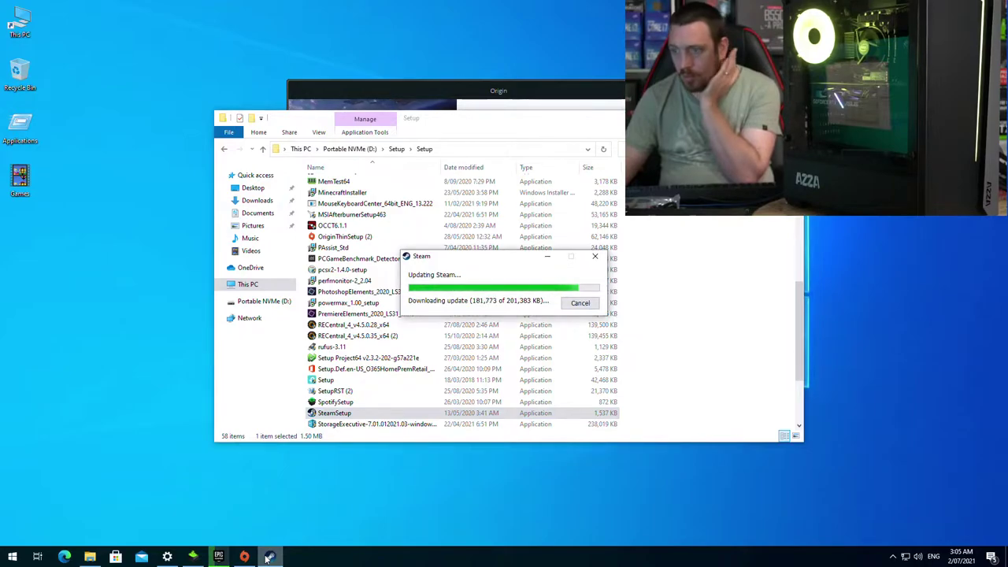
click(167, 557)
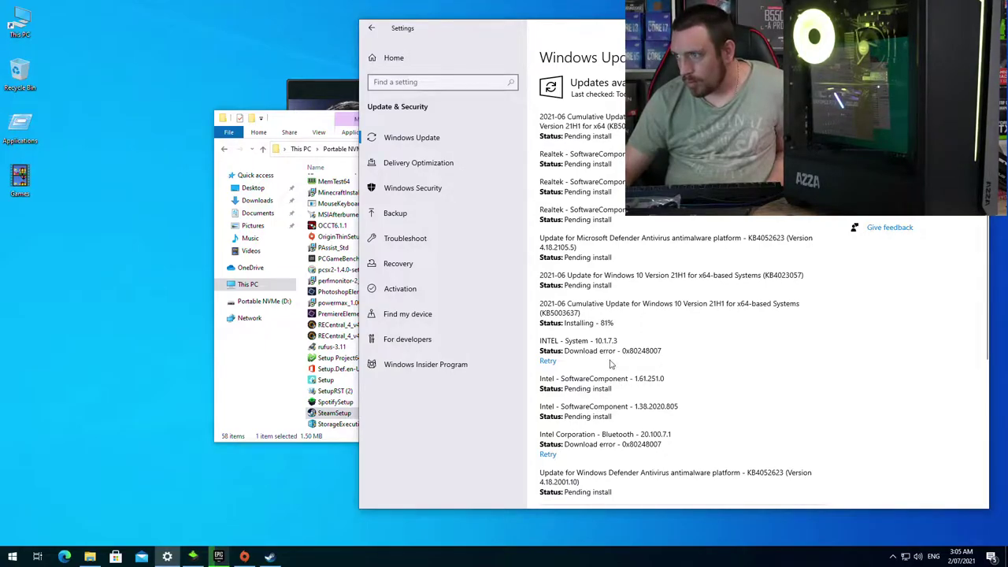
Step: Run the Office 365 setup file from the Setup folder and approve the UAC prompt
click(191, 557)
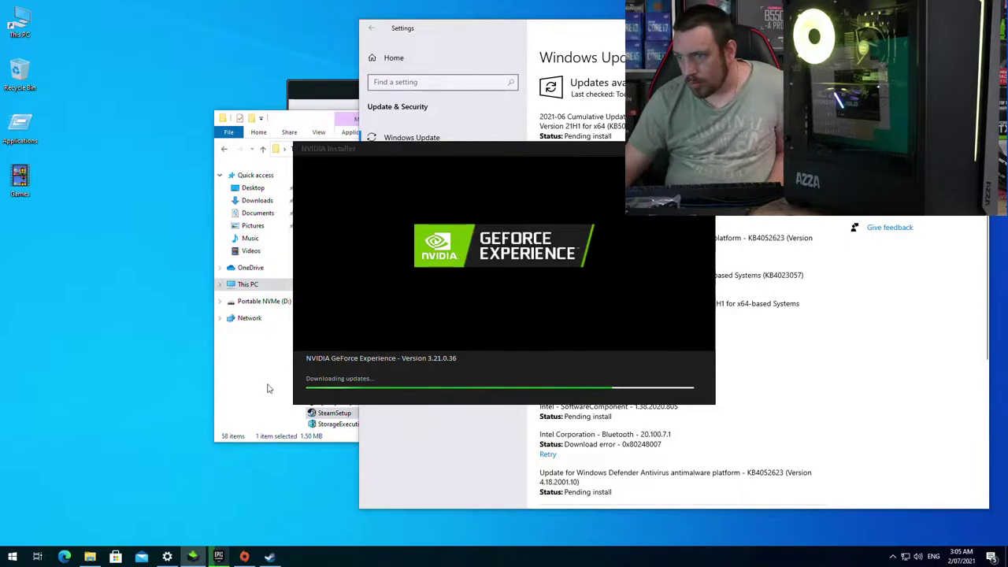
click(267, 389)
scroll(405, 380, down, 2)
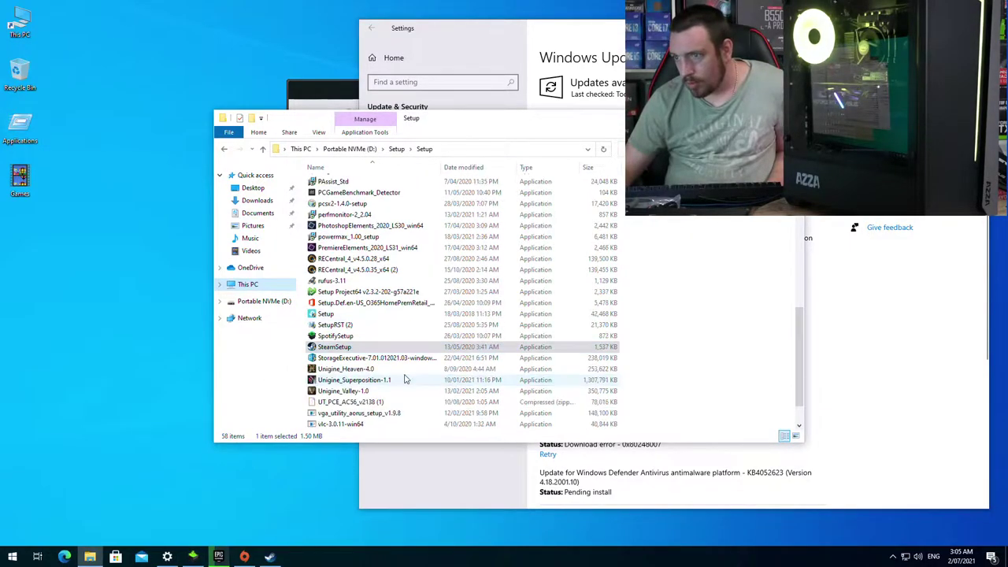
scroll(406, 380, down, 1)
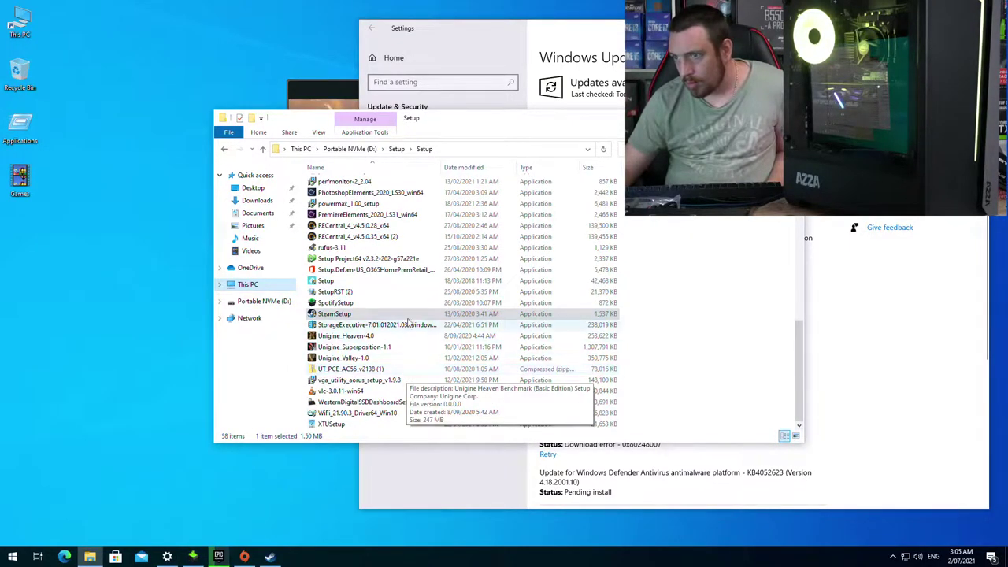
click(391, 269)
double_click(391, 269)
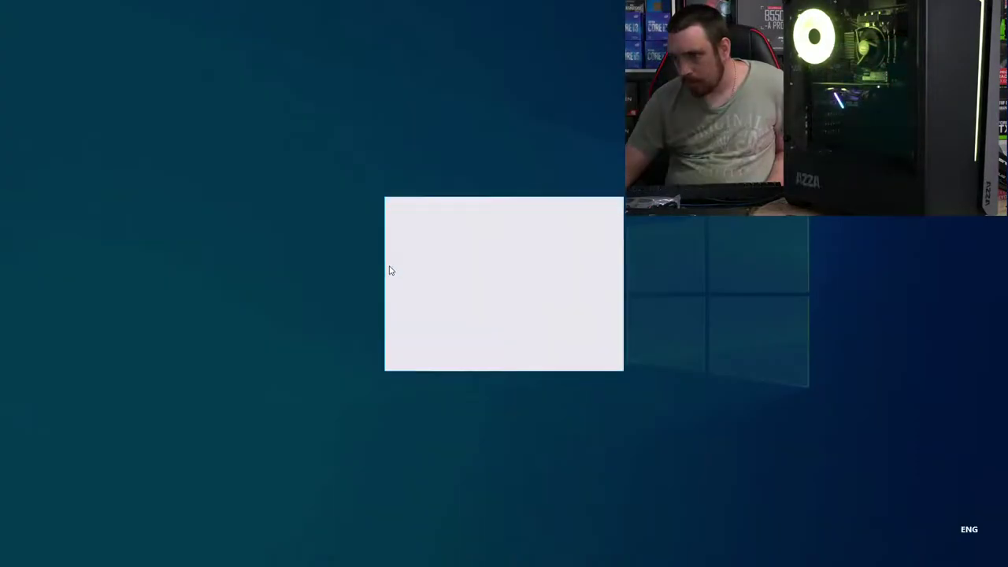
click(466, 350)
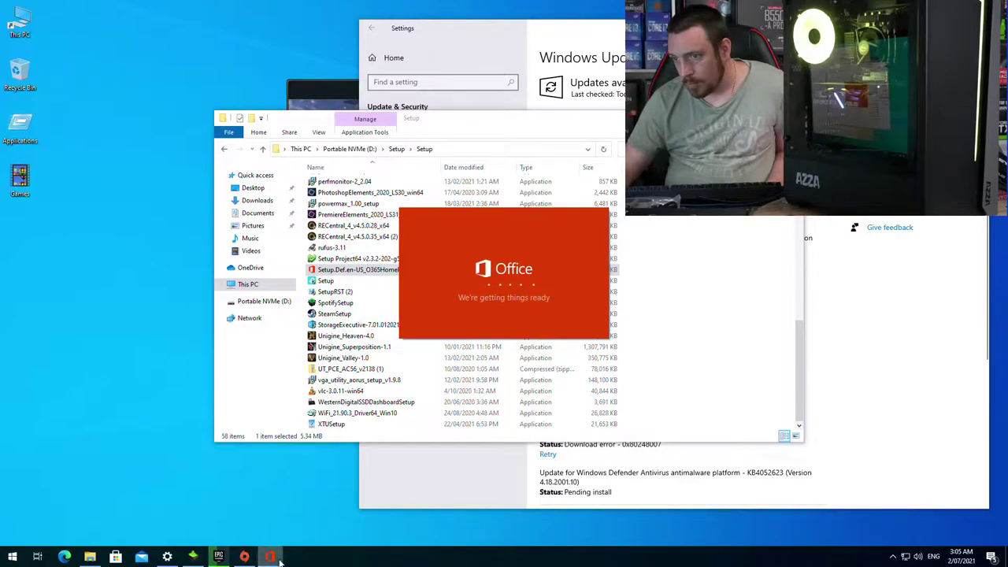
Step: Choose Go Back on Origin's cancel prompt to keep the installation going
click(244, 556)
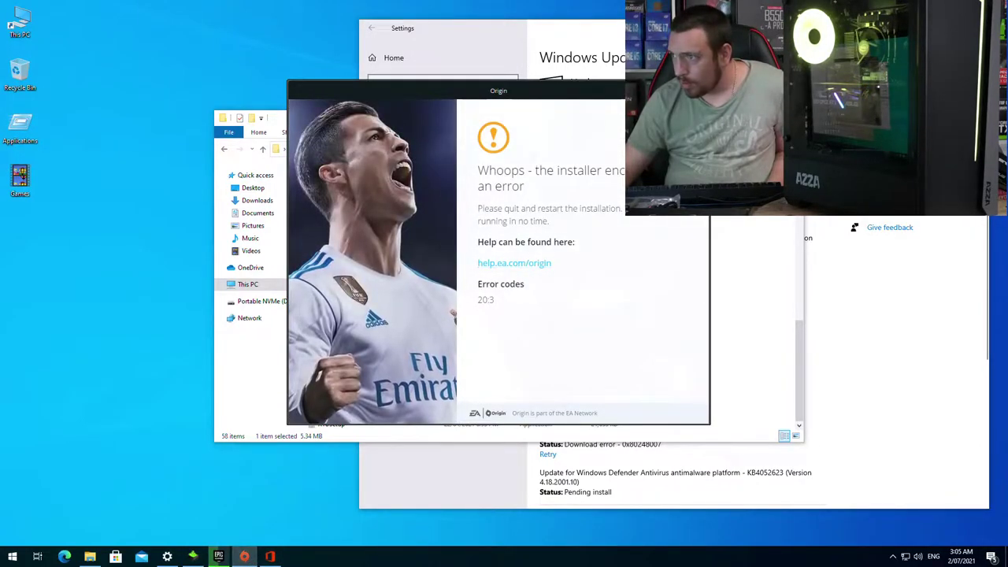
click(696, 90)
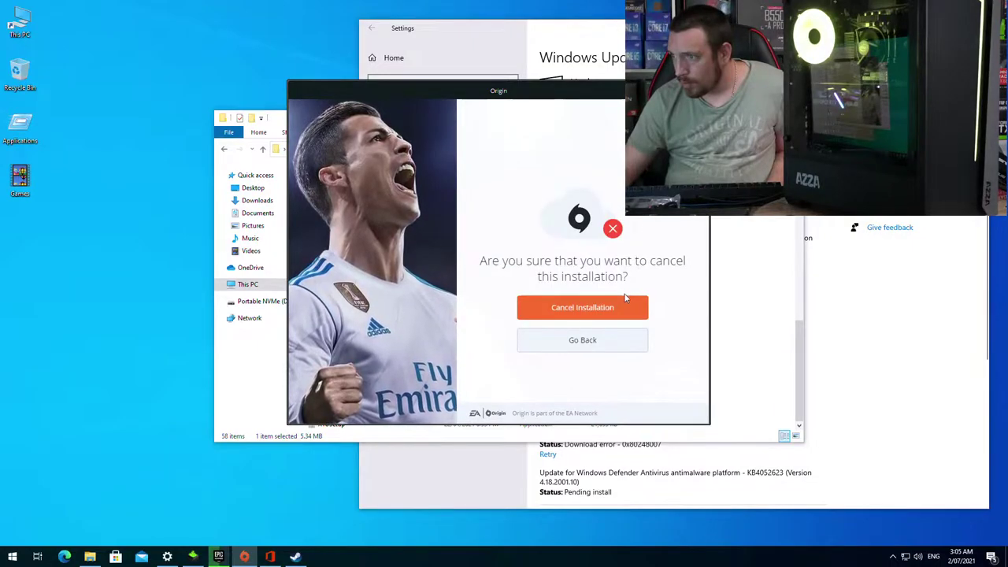
click(584, 341)
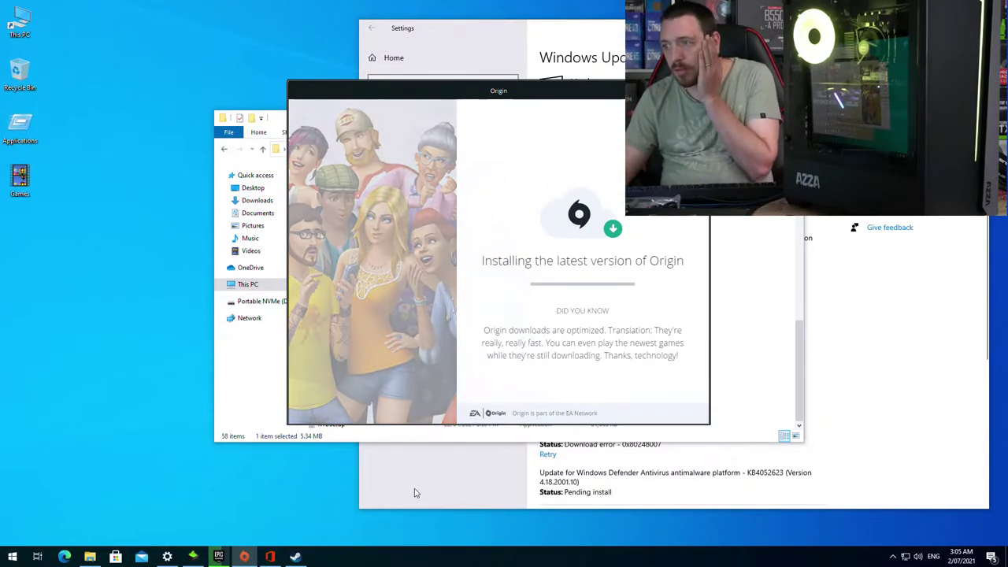
Step: Close the Steam window and approve the NVIDIA installer's UAC prompt
click(218, 556)
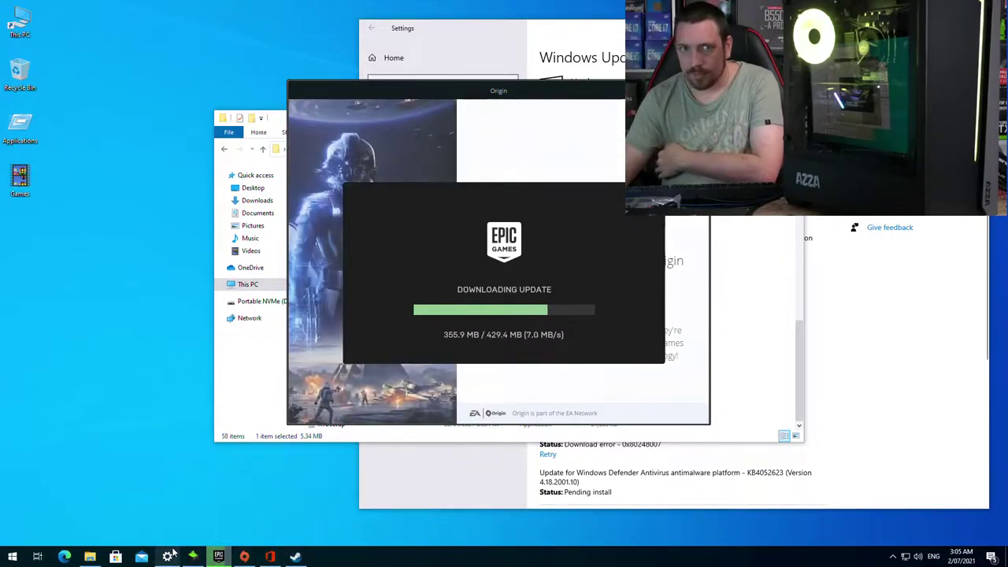
mouse_move(281, 553)
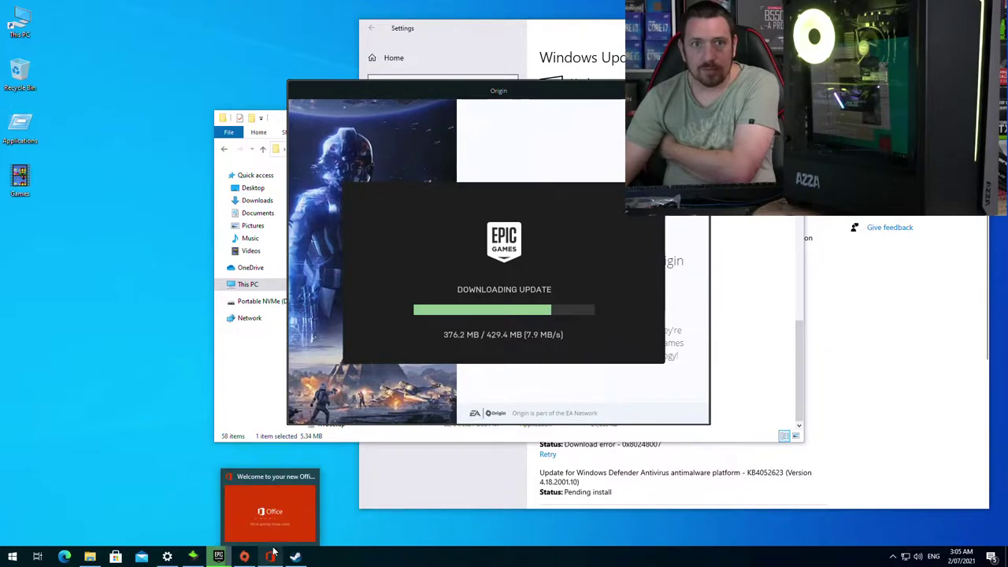
click(295, 556)
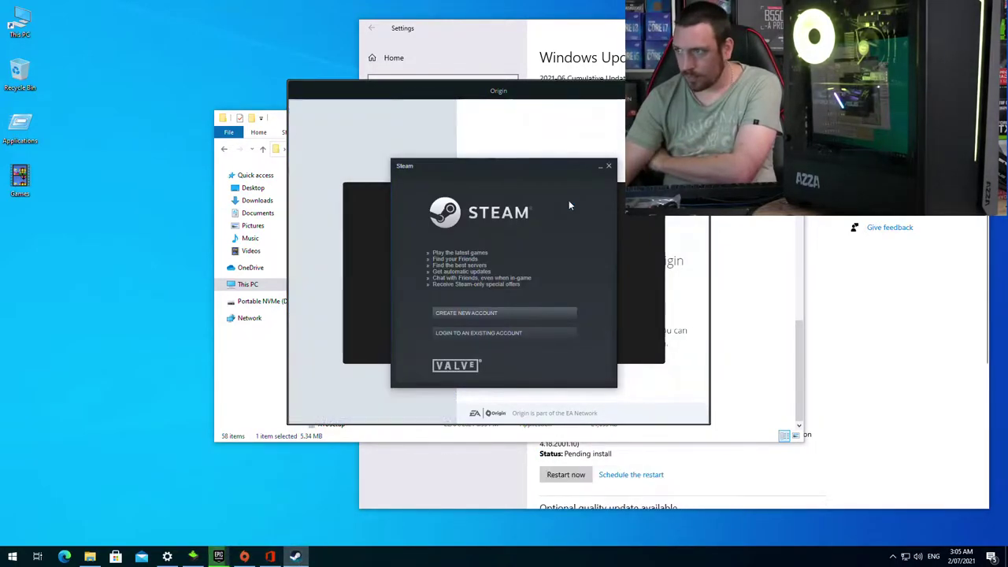
click(609, 168)
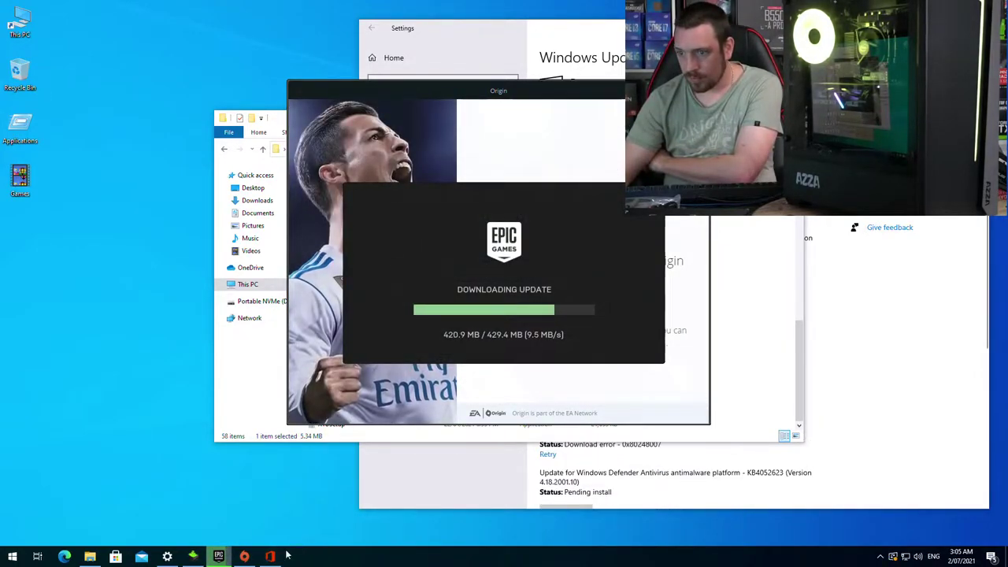
click(197, 559)
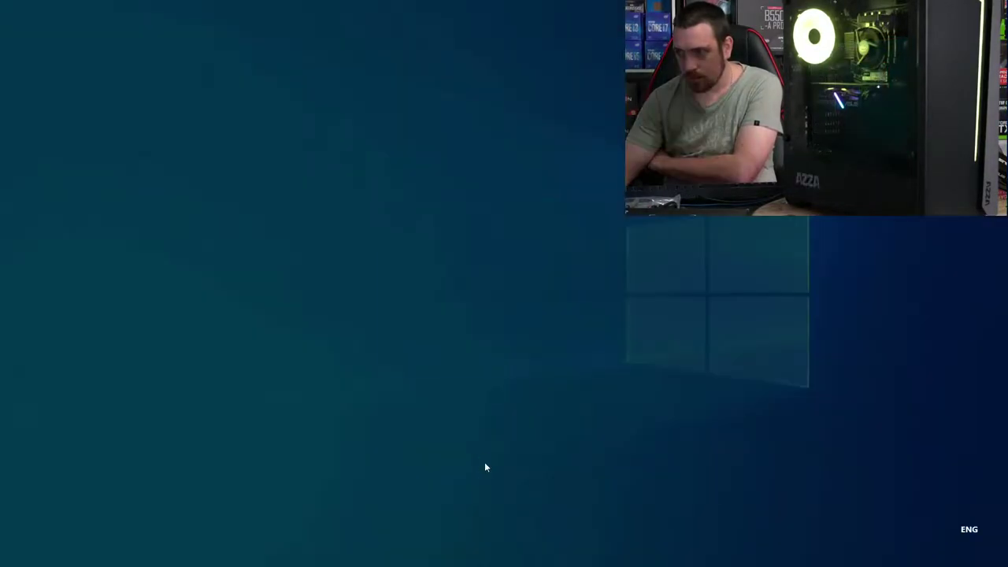
click(470, 351)
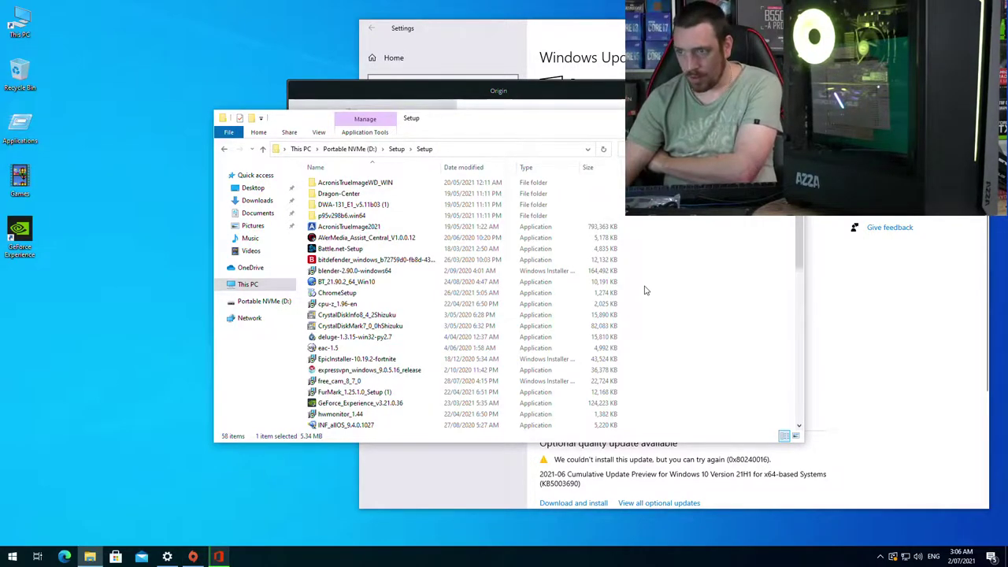
Step: Move the GeForce Experience desktop shortcut into the Games folder and close the Epic launcher window
scroll(643, 287, down, 10)
scroll(645, 289, down, 1)
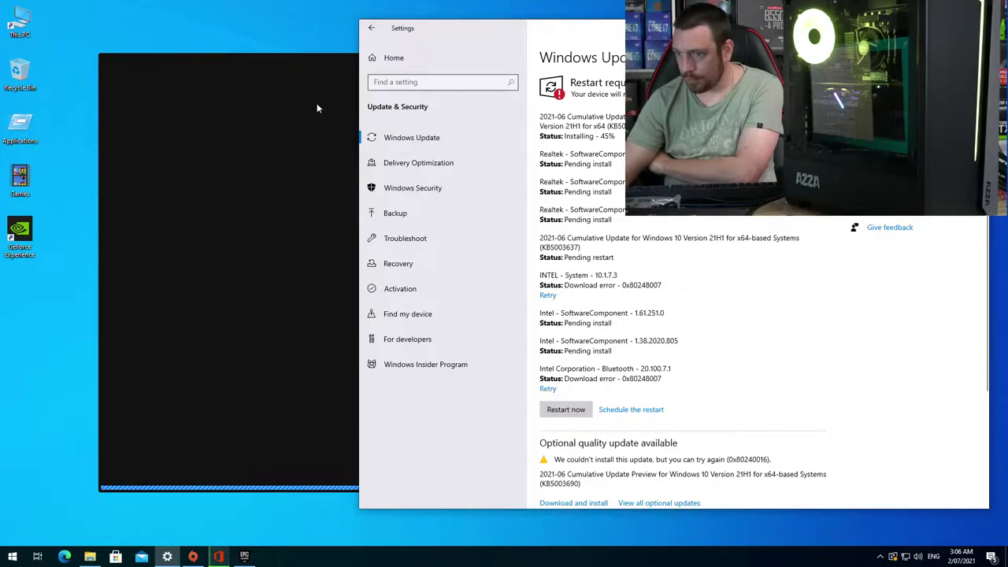
click(244, 556)
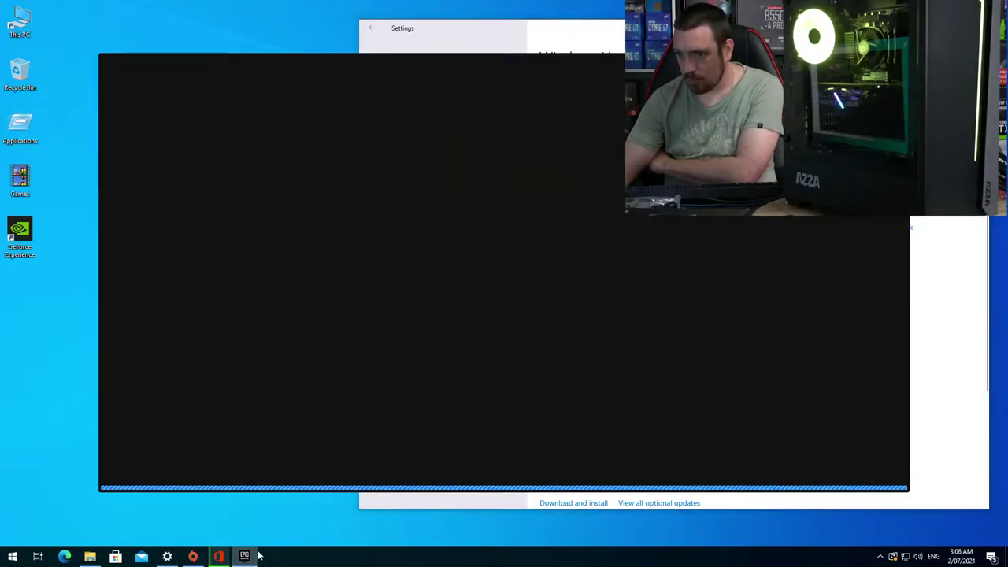
drag(11, 240, 21, 178)
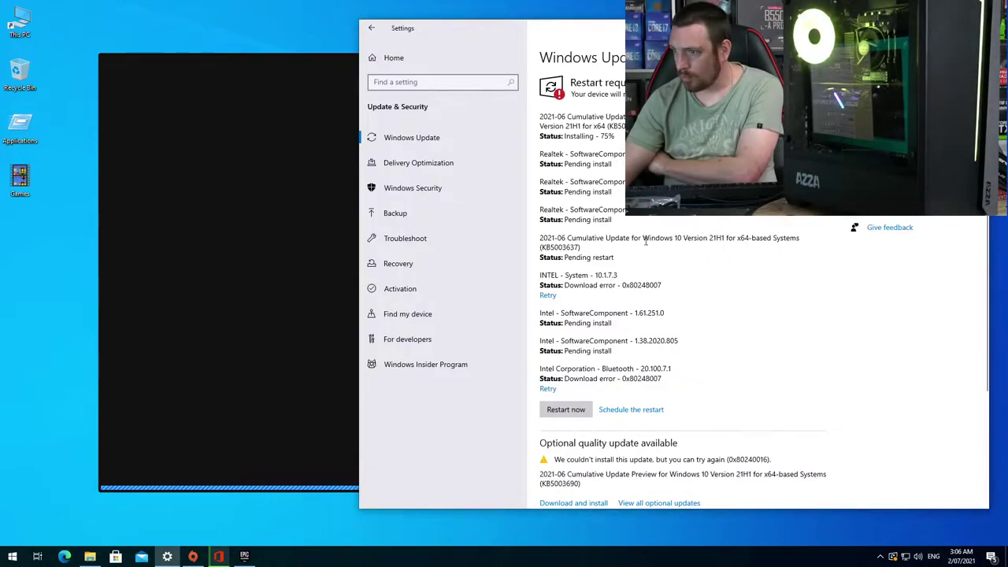
scroll(782, 324, down, 3)
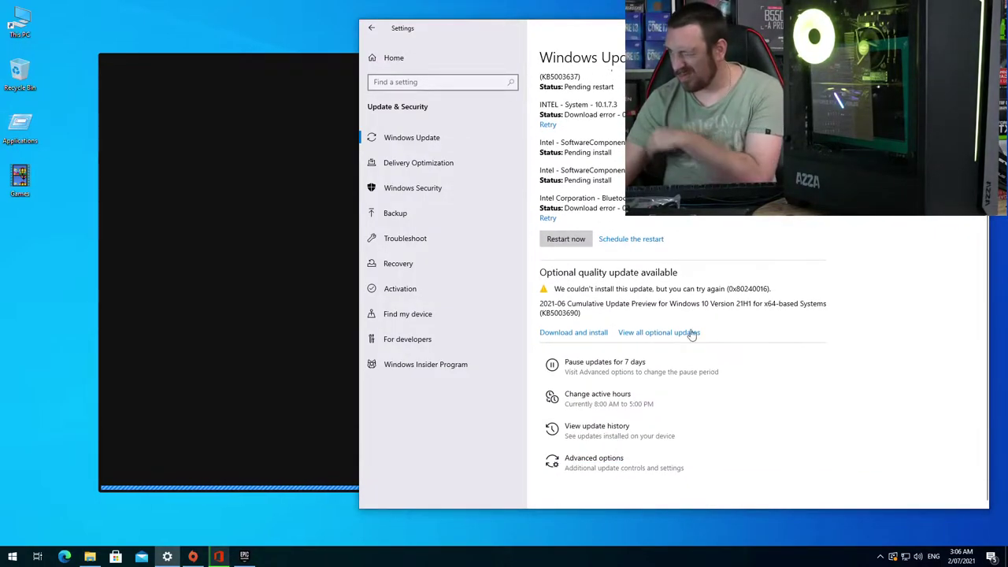
click(254, 68)
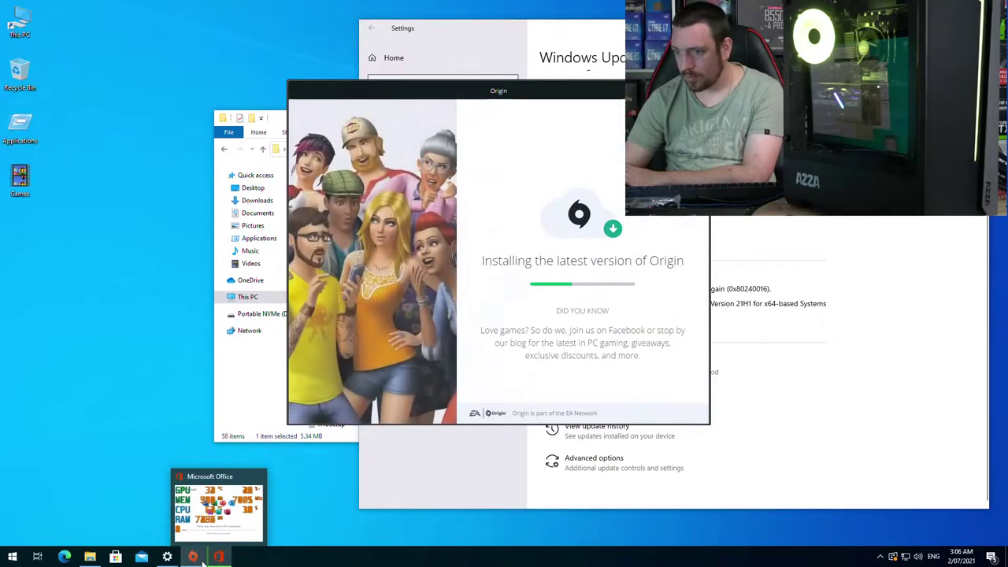
Step: Retry the failed INTEL - System update in Windows Update and dismiss the GeForce driver notification
click(167, 556)
scroll(755, 273, up, 3)
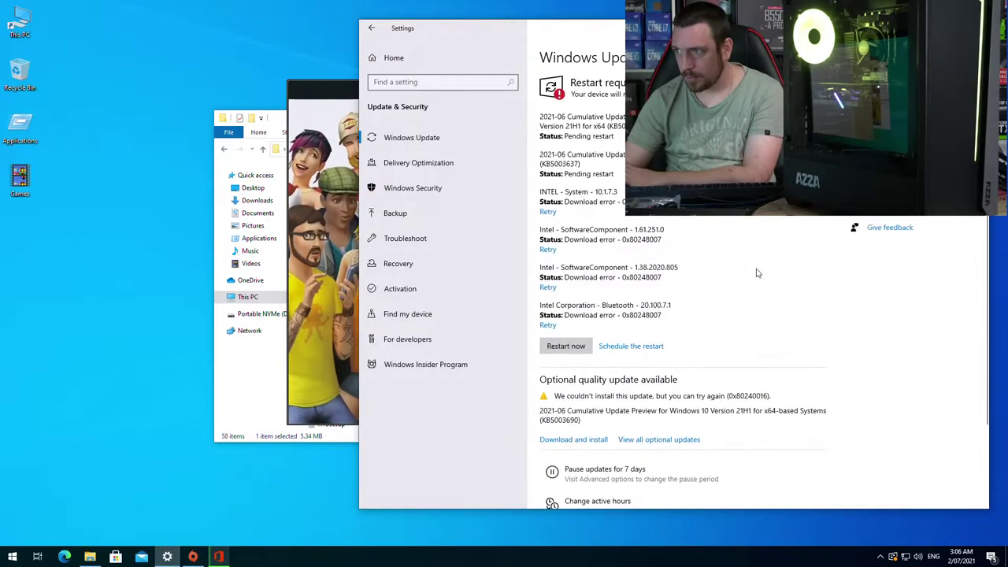
click(548, 212)
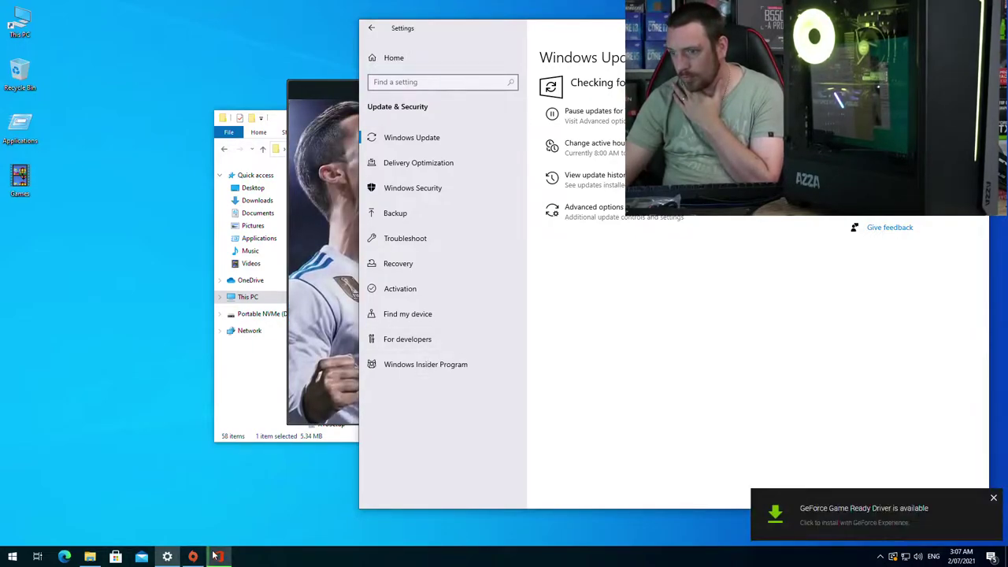
click(994, 500)
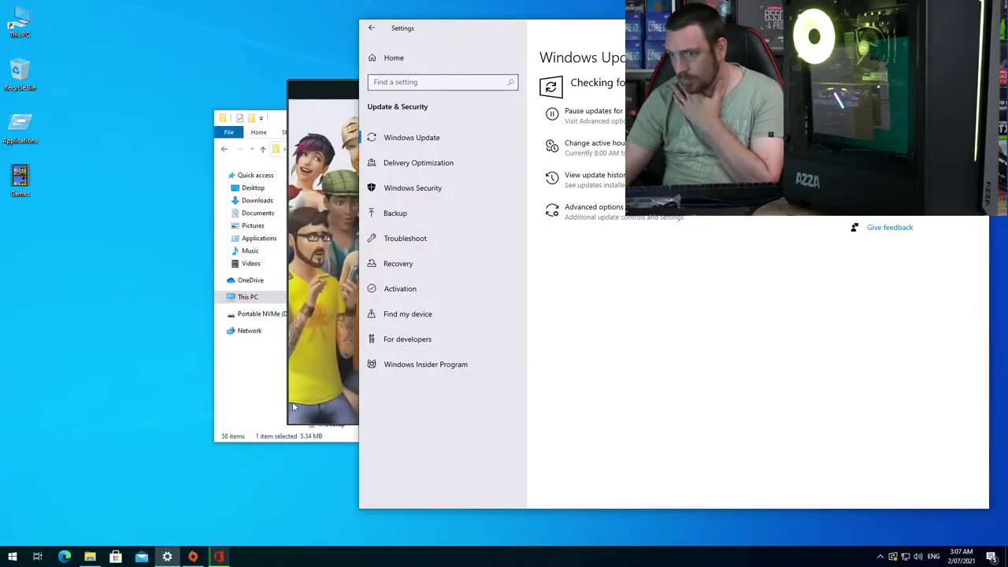
click(266, 396)
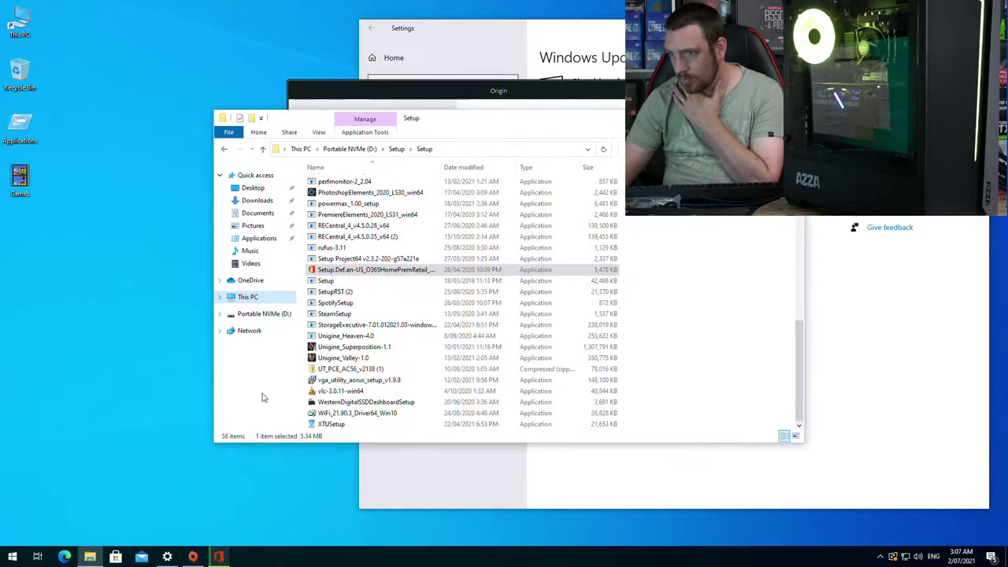
scroll(525, 412, up, 4)
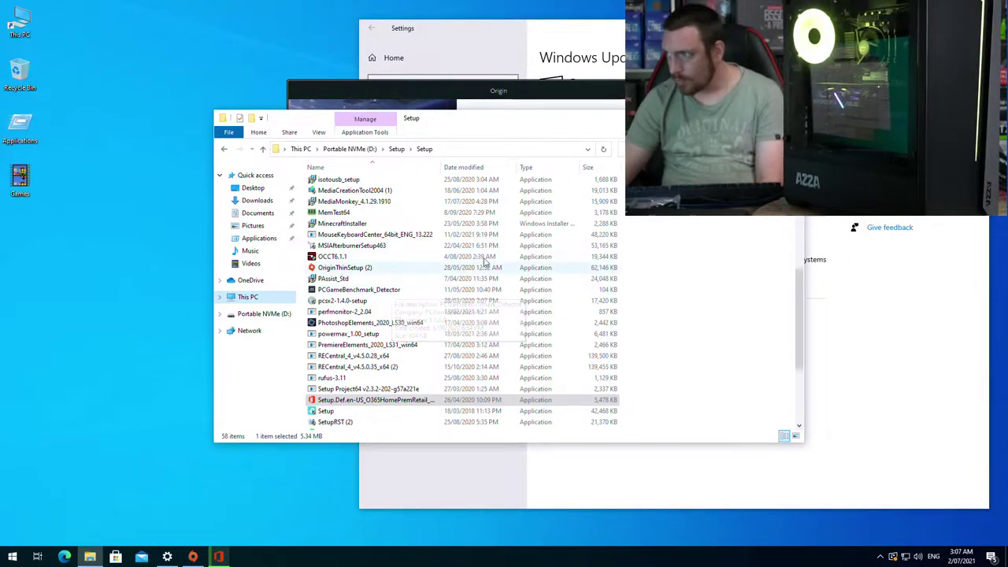
key(alt+Tab)
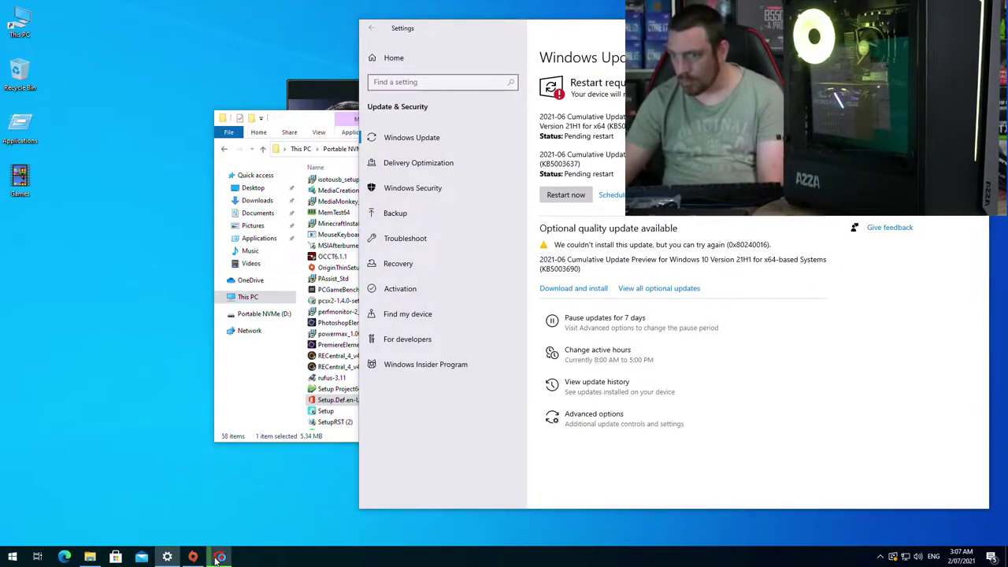
mouse_move(214, 559)
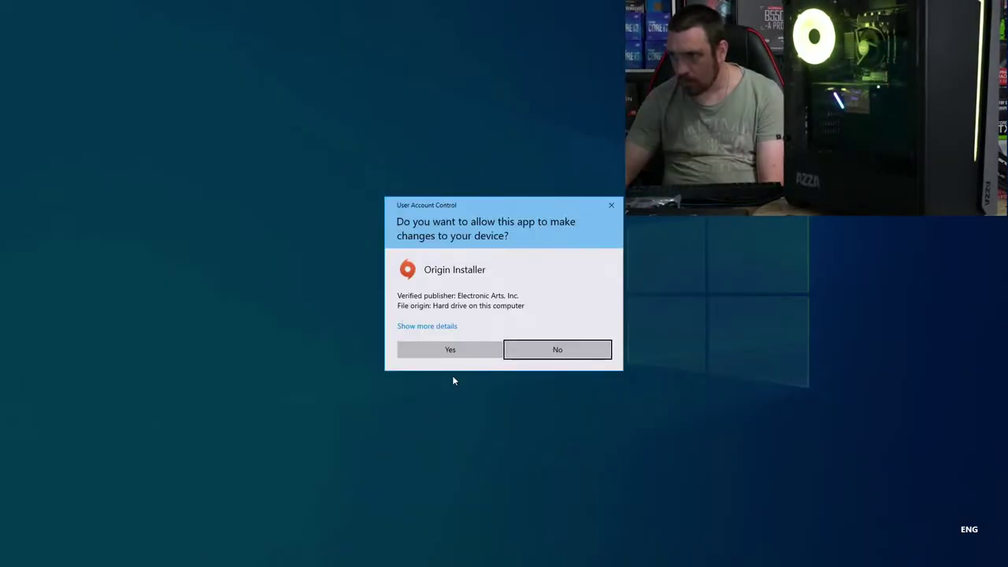
Step: Approve the Origin Installer UAC prompt and return to File Explorer's Setup folder
click(473, 349)
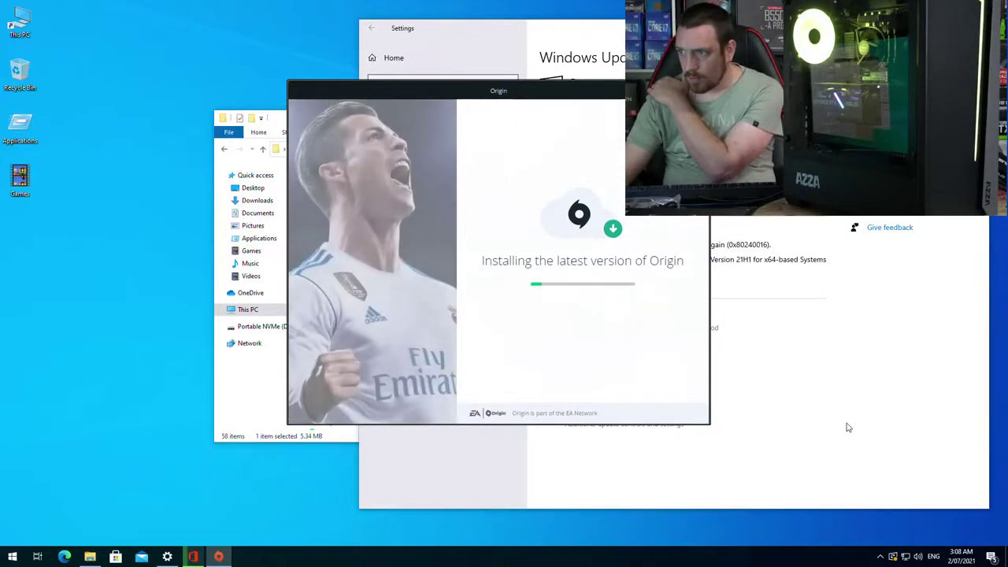
click(90, 557)
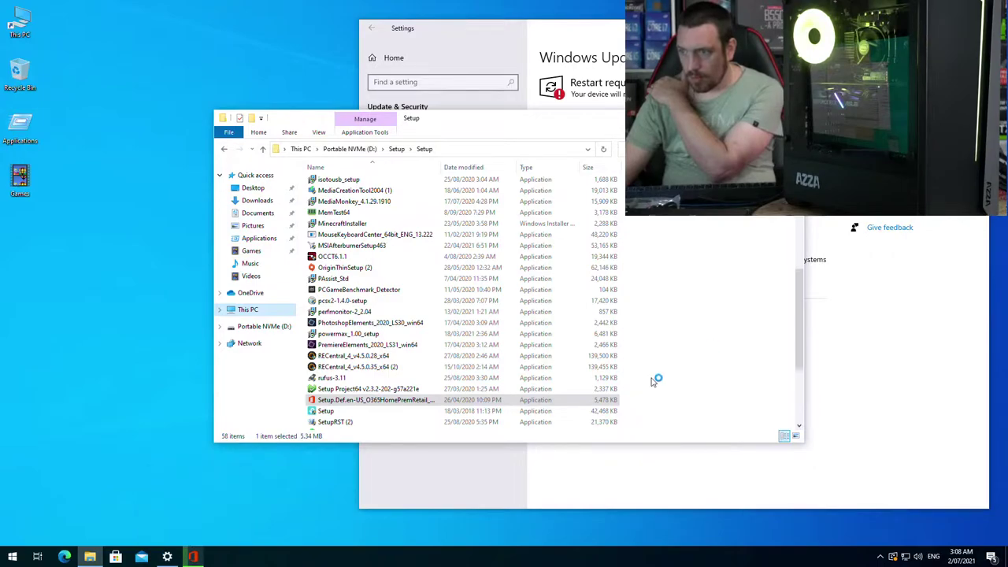
scroll(495, 303, down, 4)
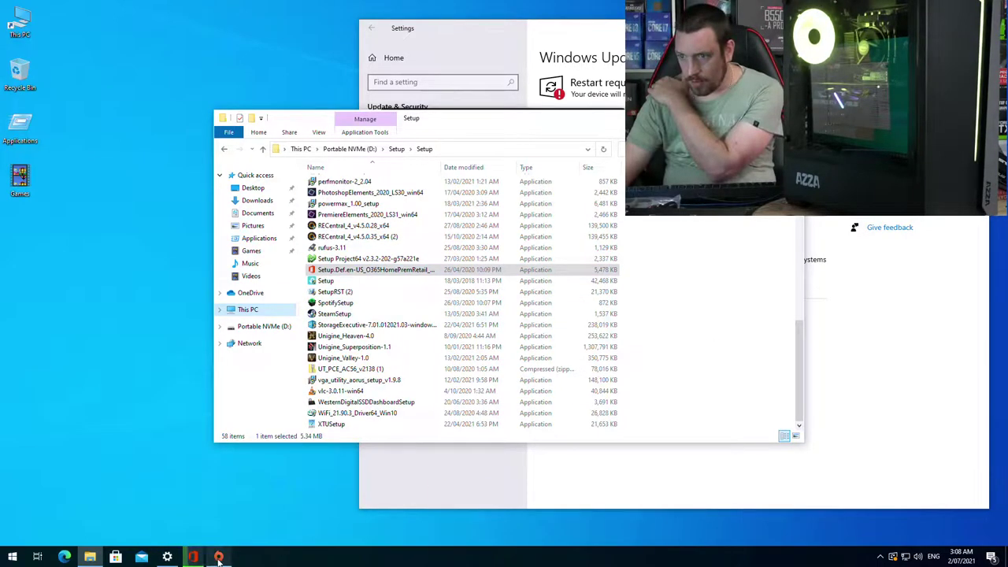
Step: Close the Origin installer and set the time zone to (UTC+10:00) Brisbane
click(615, 117)
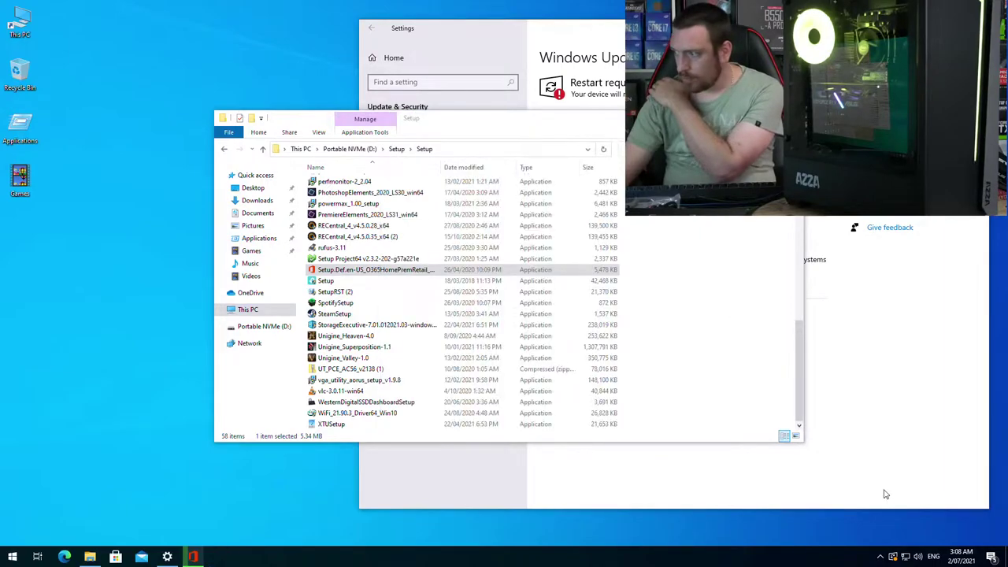
right_click(962, 553)
click(894, 281)
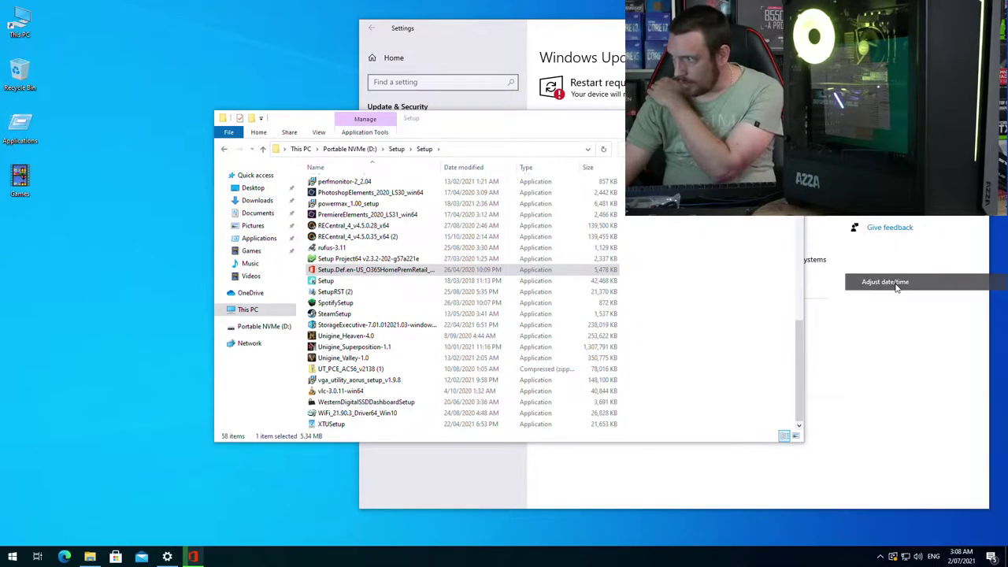
click(693, 328)
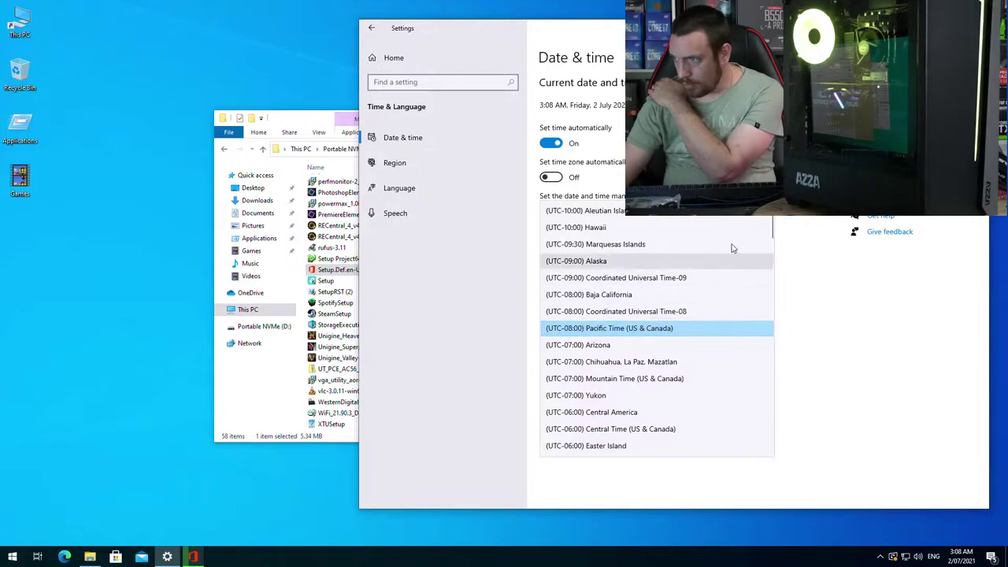
drag(773, 231, 770, 417)
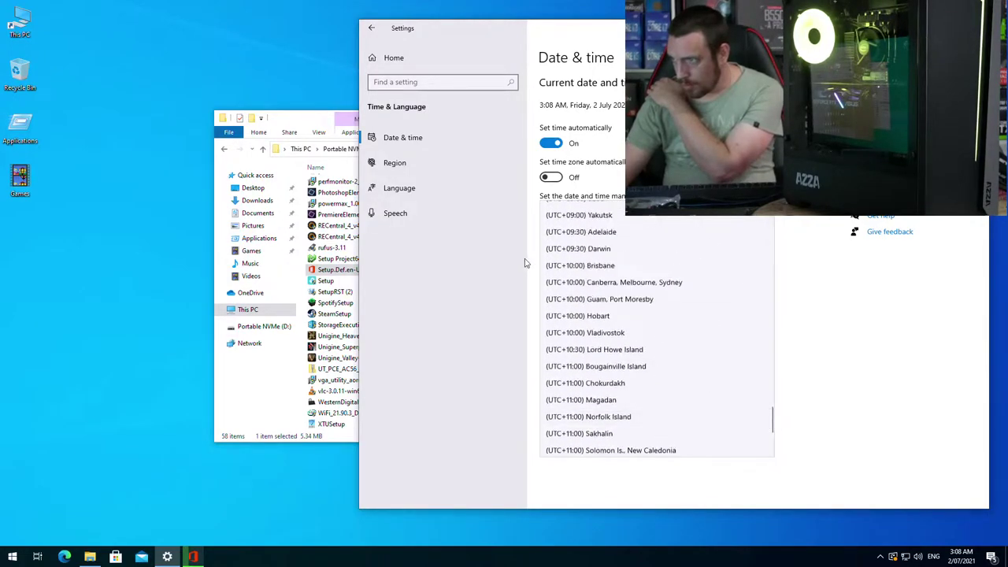
click(587, 264)
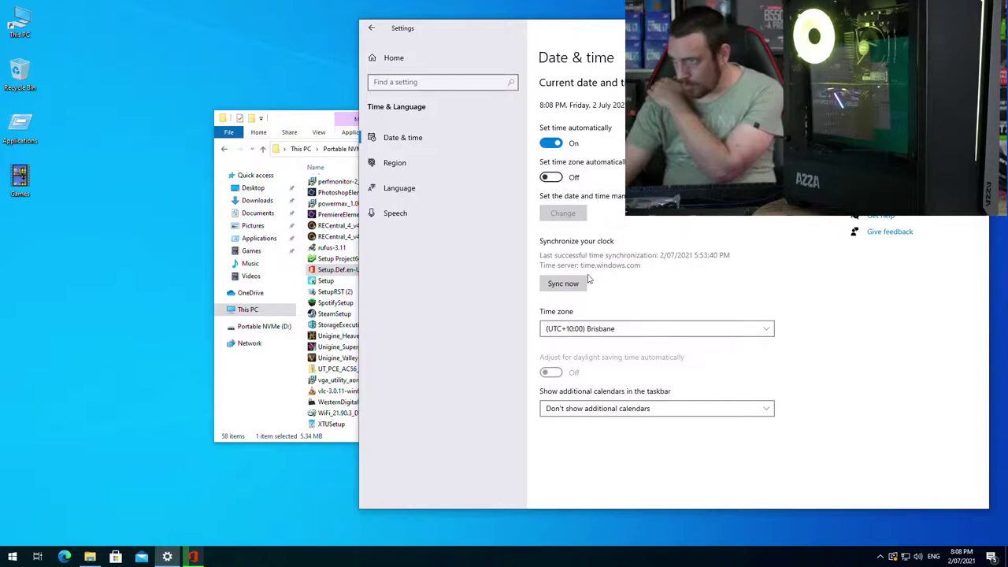
Step: Enable automatic time zone, sync the clock with the time server, and close Settings
click(549, 177)
click(565, 283)
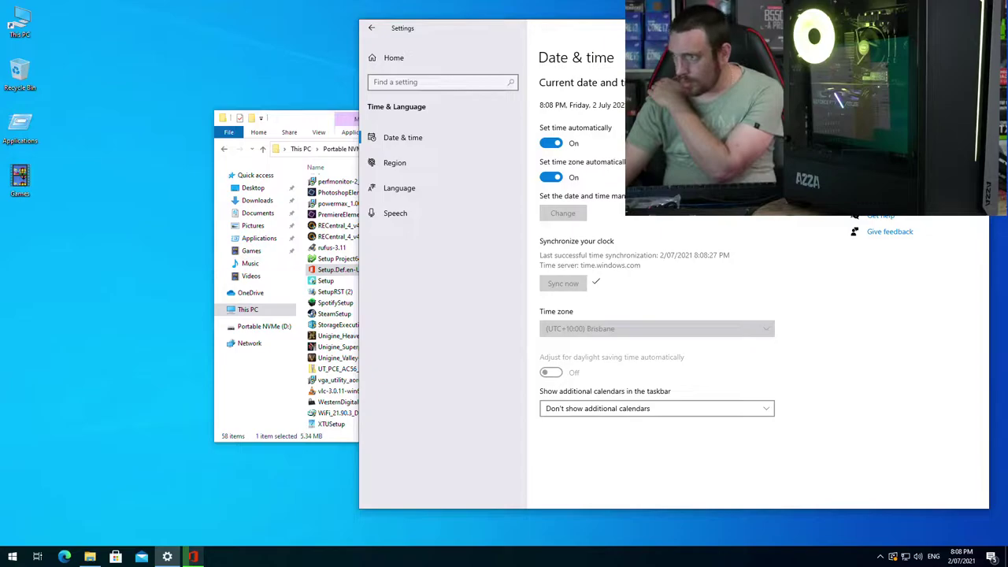
click(970, 28)
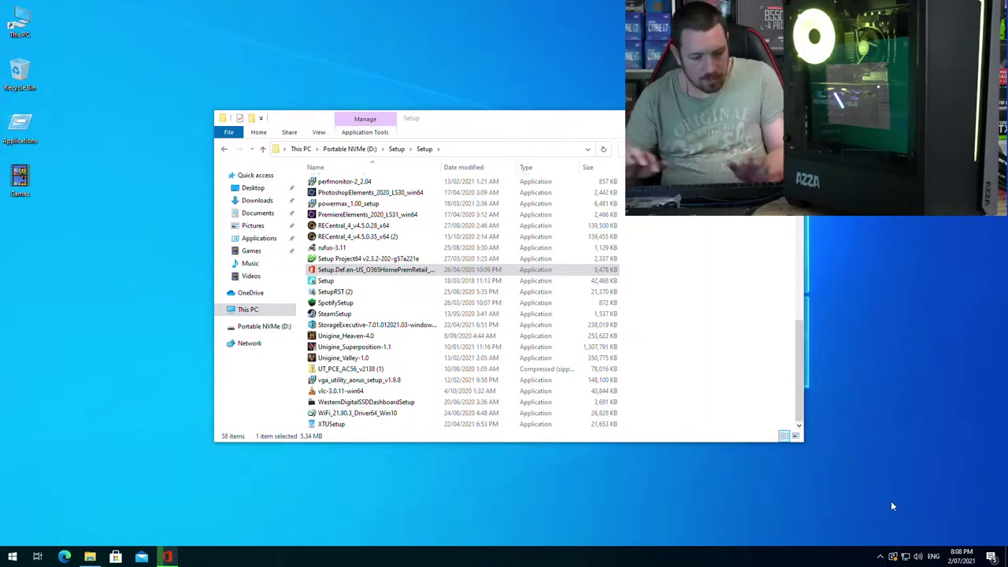
Step: Open Task Manager from Ctrl+Alt+Del in full details and show the Startup apps
key(ctrl+alt+Delete)
click(495, 293)
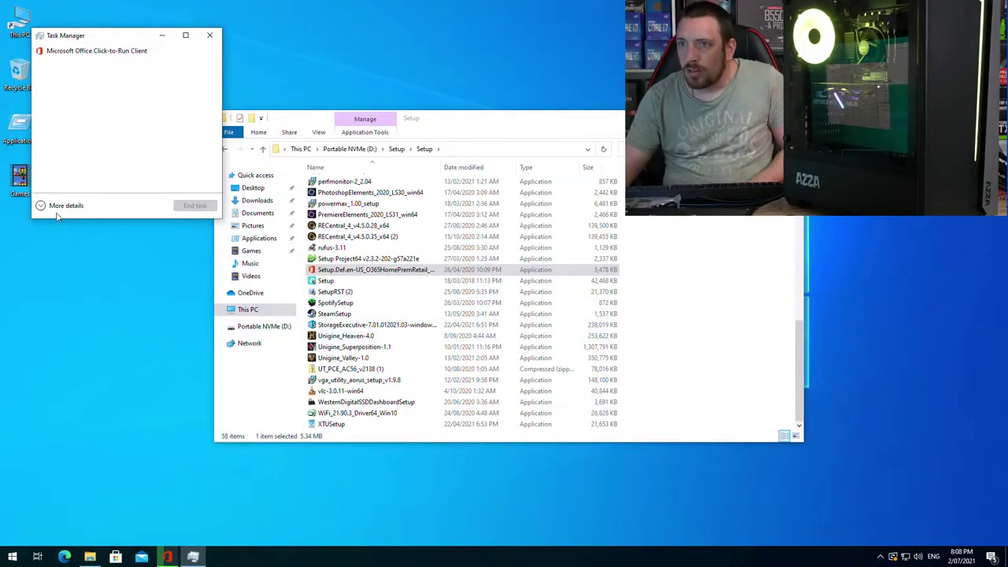
click(63, 205)
click(157, 61)
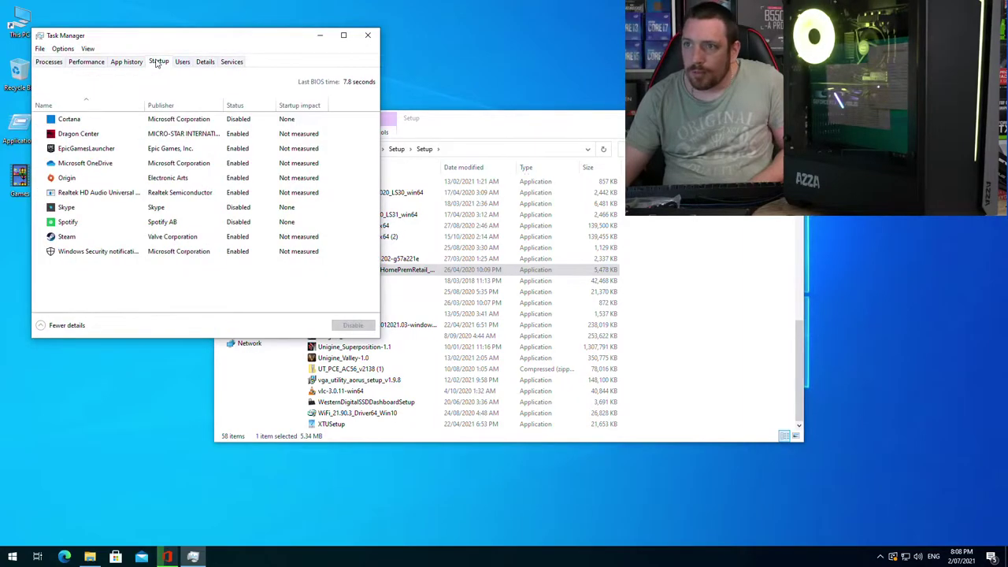
click(233, 136)
Step: Disable EpicGamesLauncher, Microsoft OneDrive, Origin and Steam at startup, then sort by status
click(229, 152)
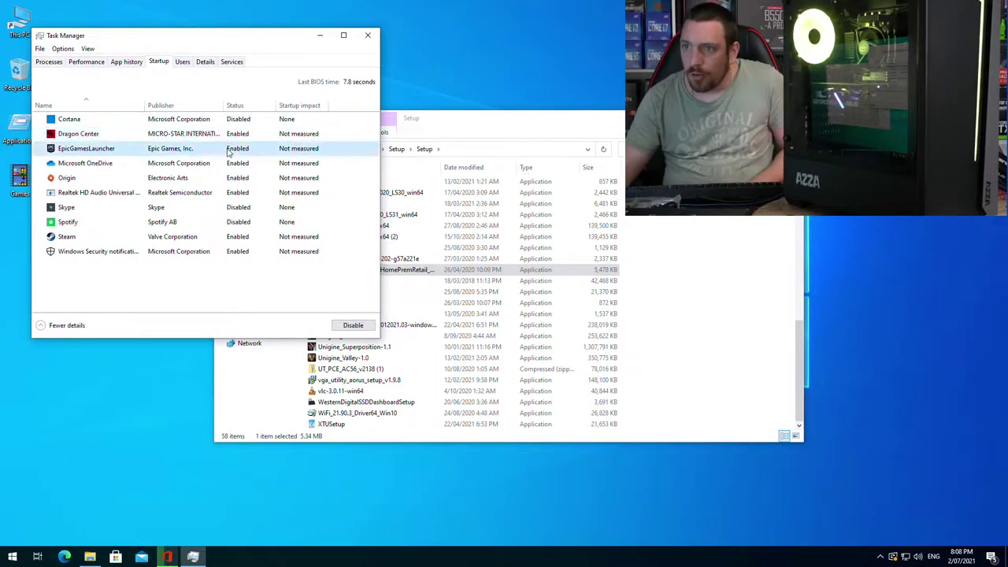
key(Down)
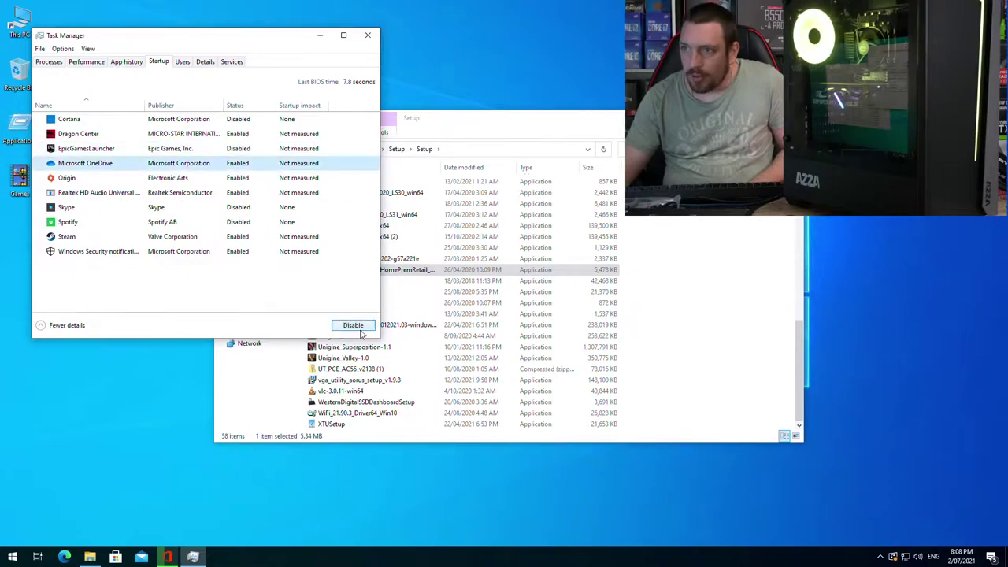
click(369, 329)
key(Down)
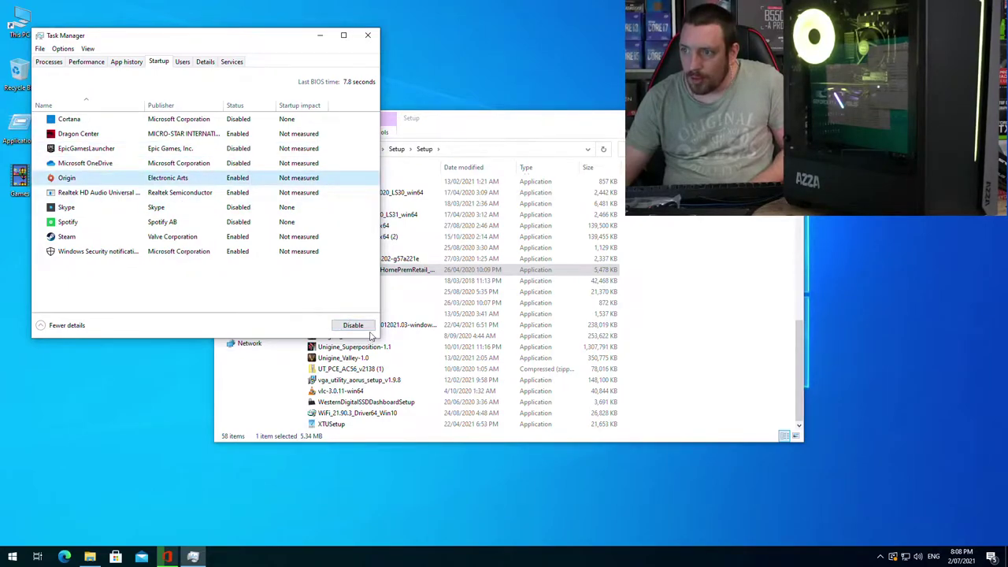
click(352, 325)
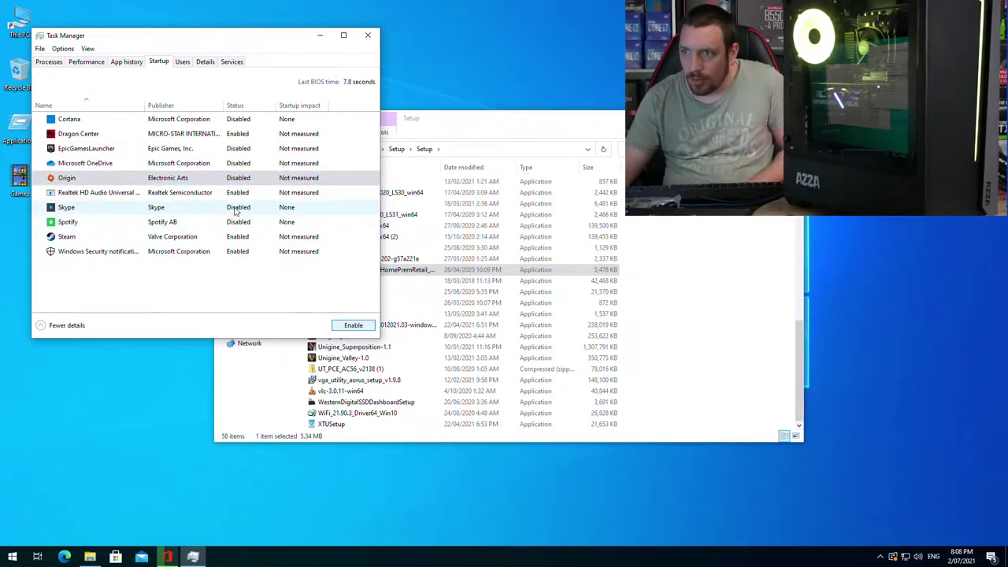
click(303, 236)
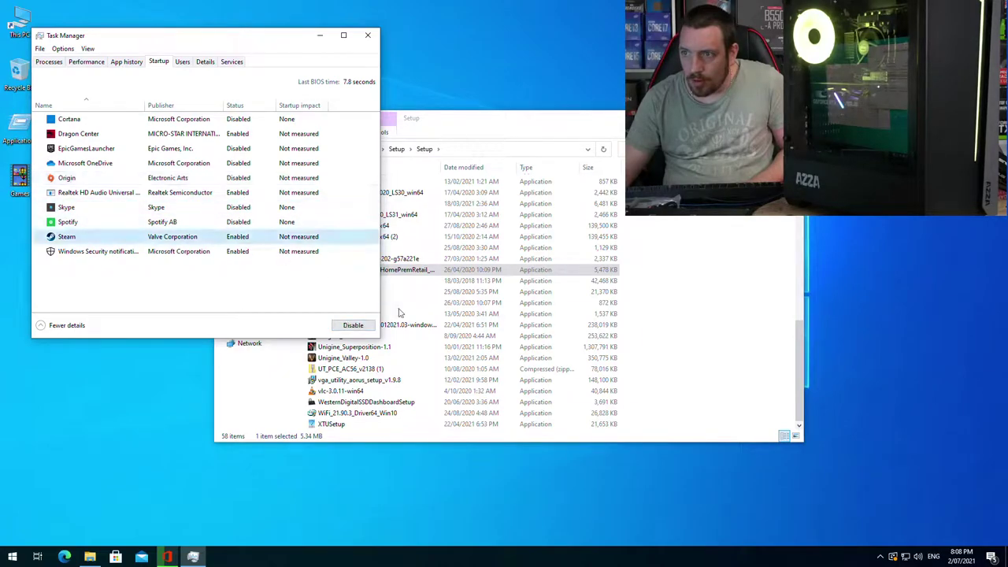
click(352, 325)
click(236, 105)
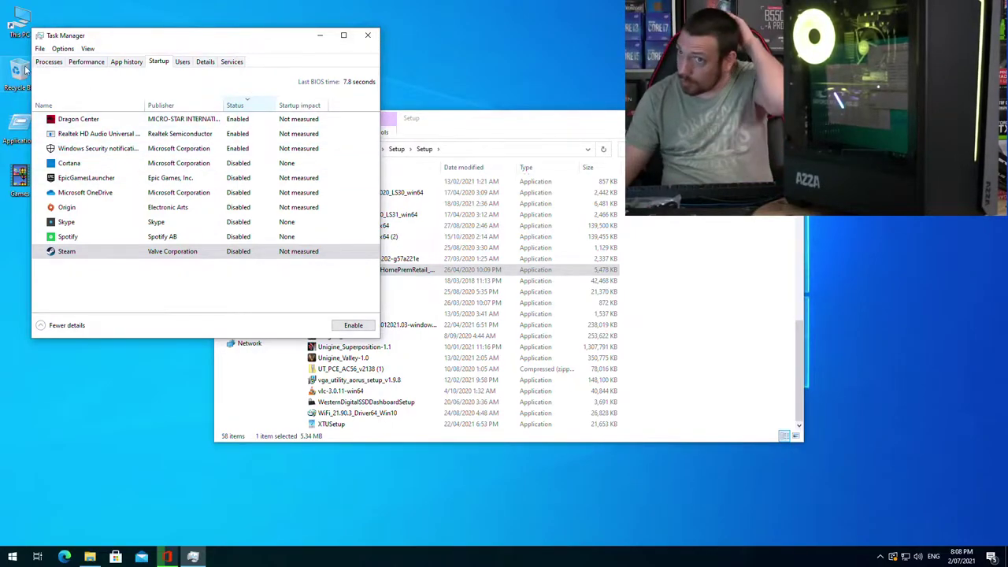
Step: Sort running processes by network usage, then close Task Manager
click(49, 62)
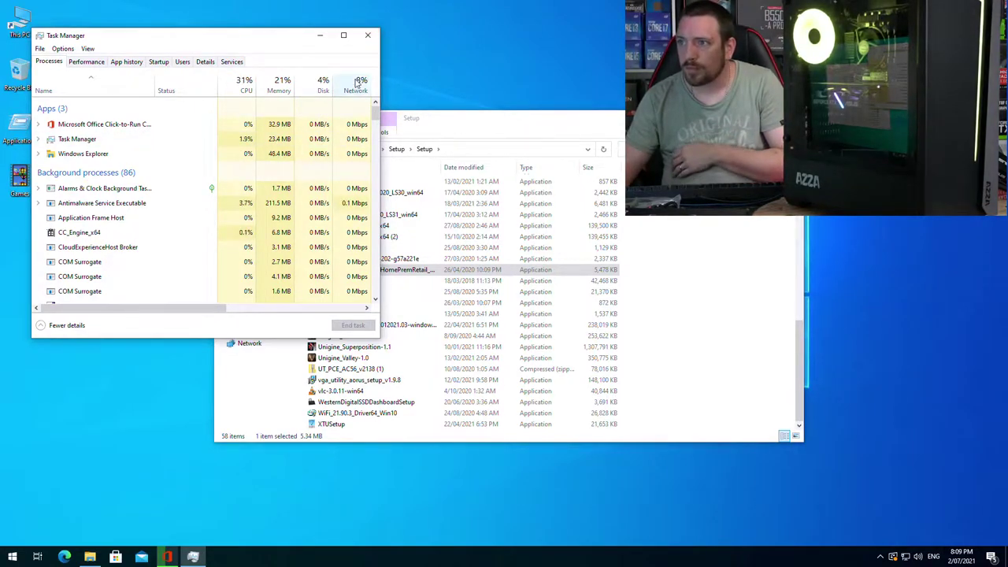
click(356, 86)
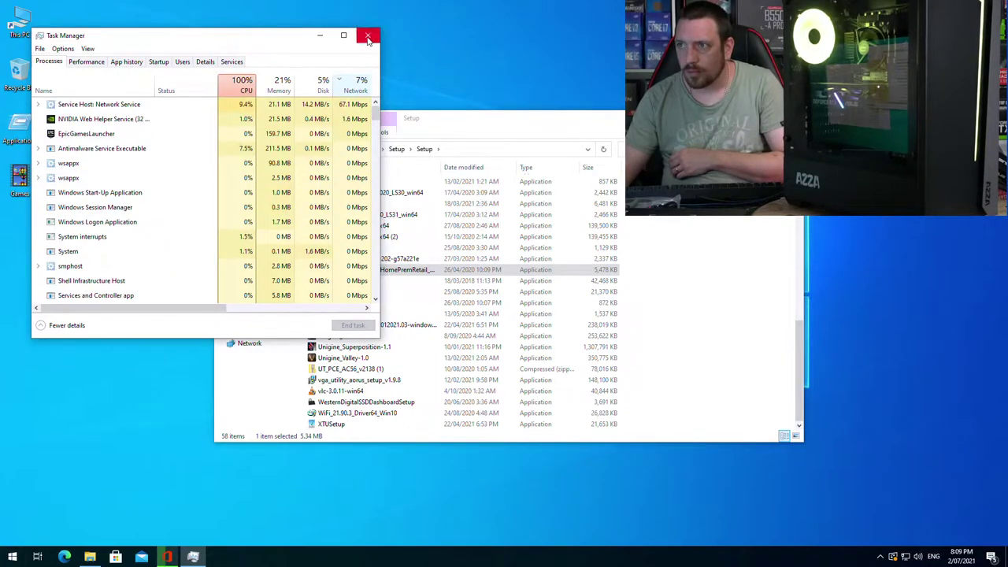
click(367, 36)
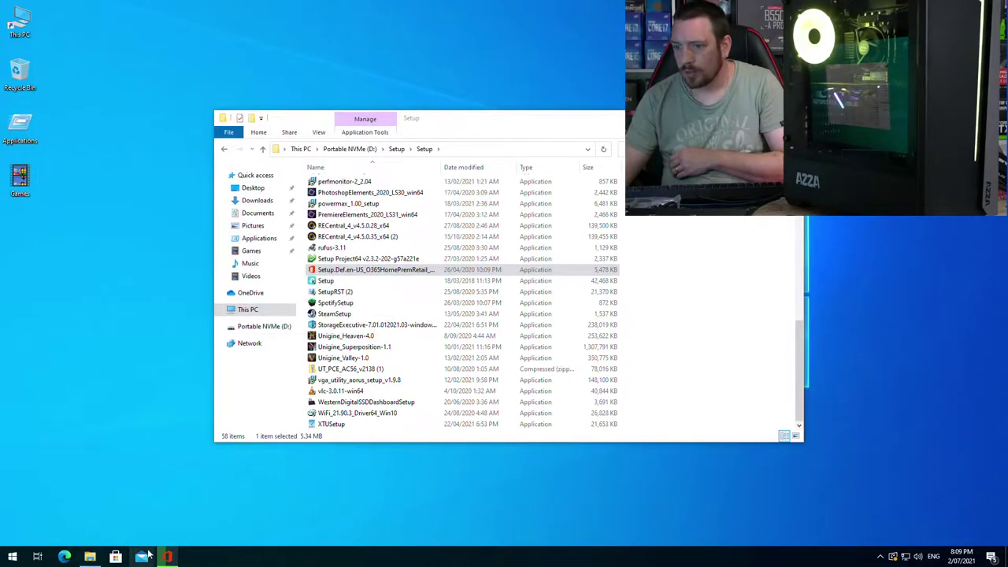
Step: Move the Office download window lower and tuck a tray icon among the hidden icons
click(168, 557)
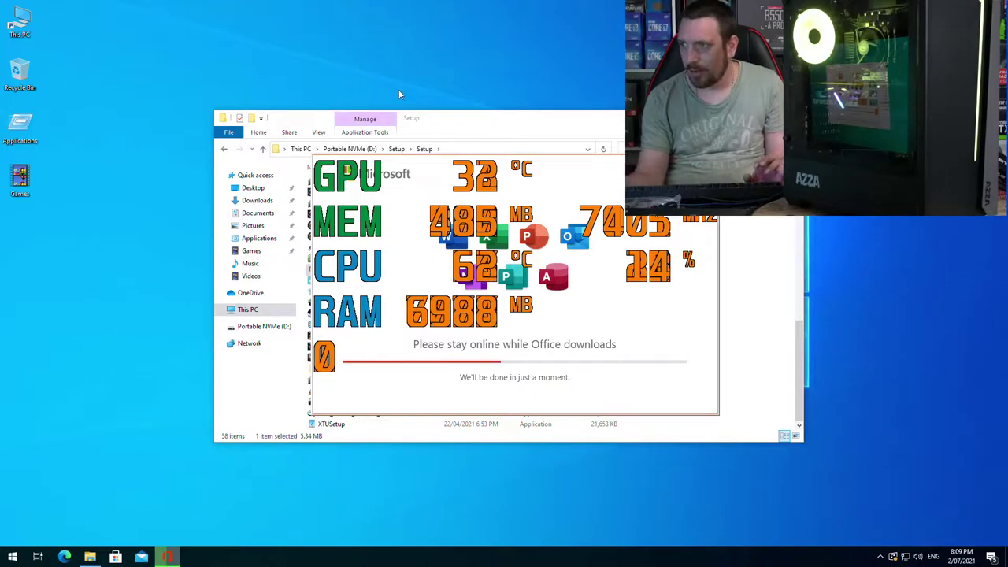
drag(568, 173, 505, 270)
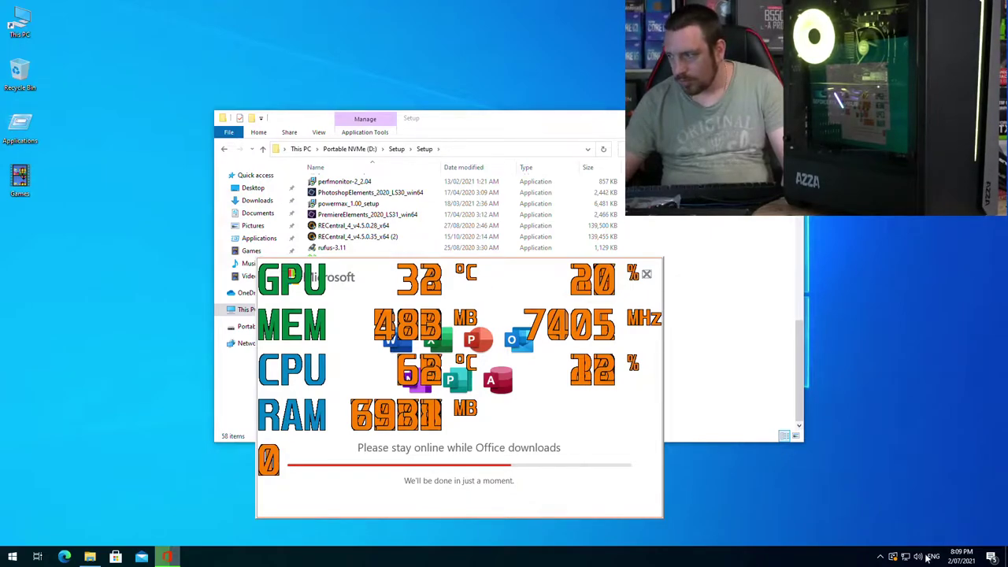
click(881, 557)
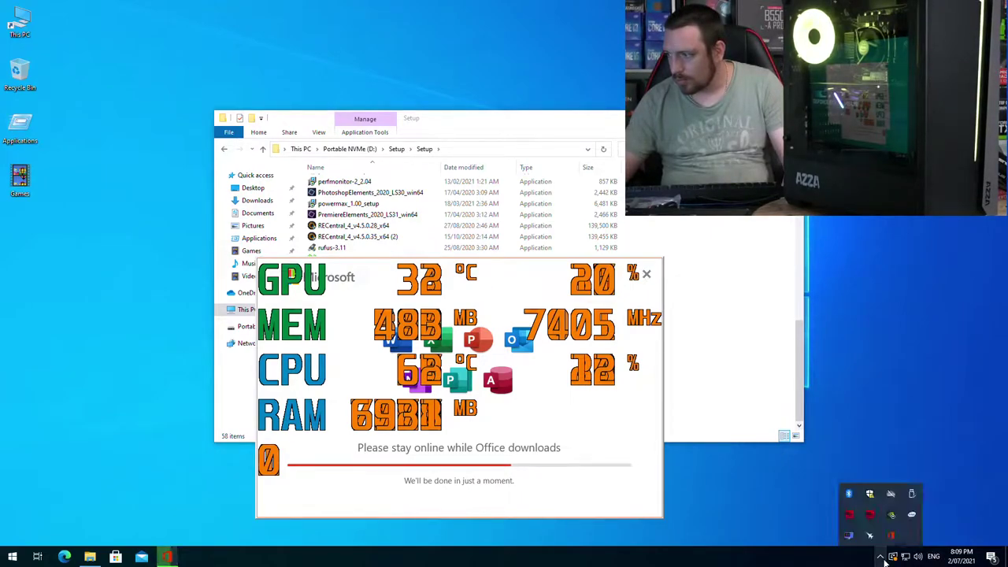
drag(888, 555, 860, 493)
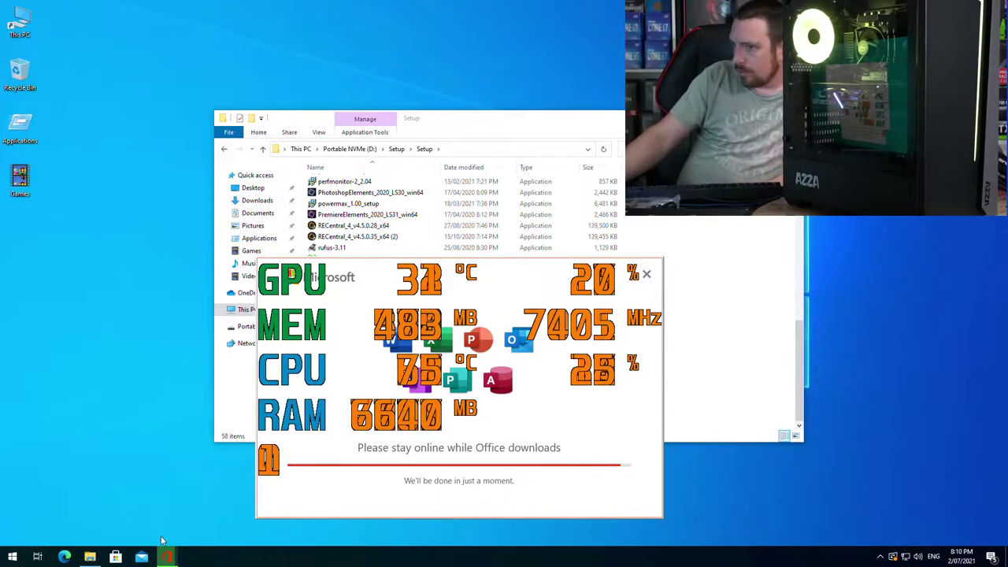
Step: Go up from Setup to the Portable NVMe (D:) root, then bring the Office installer forward
click(550, 140)
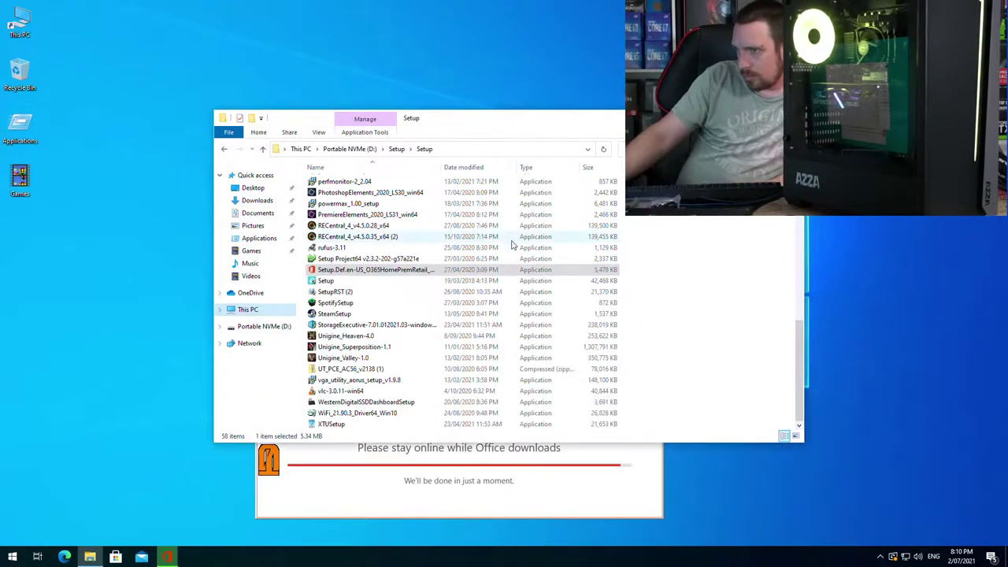
scroll(370, 425, up, 12)
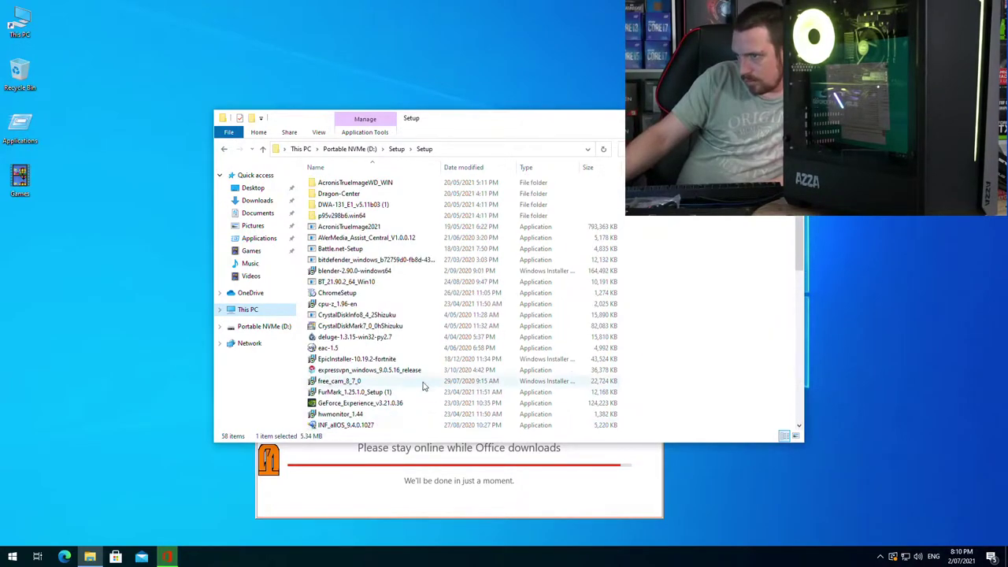
click(265, 150)
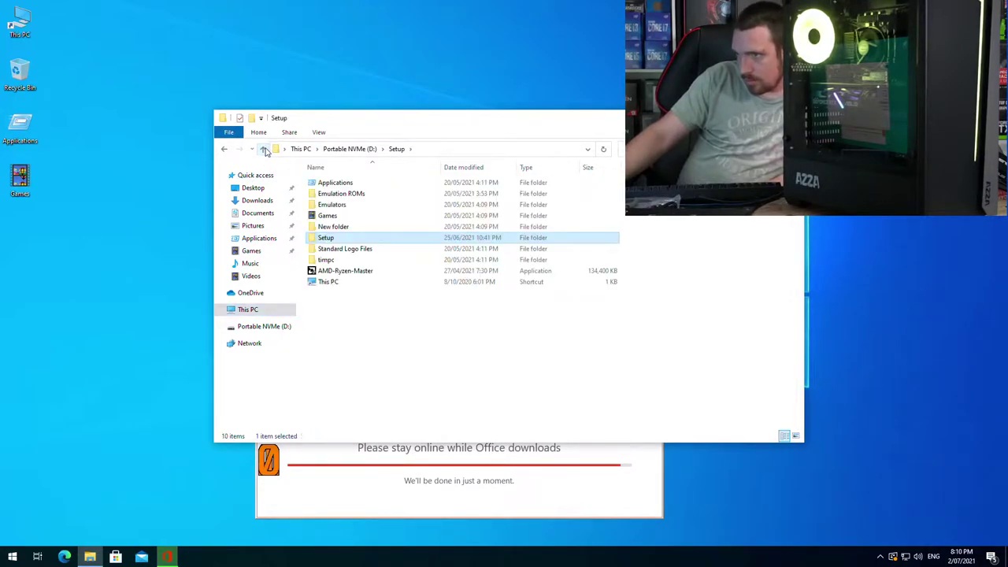
click(265, 149)
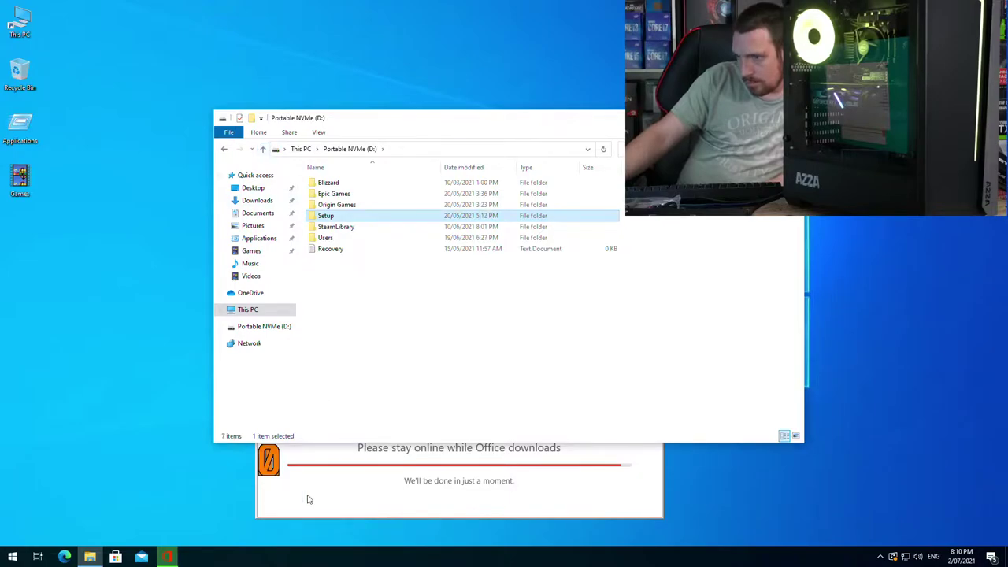
click(368, 466)
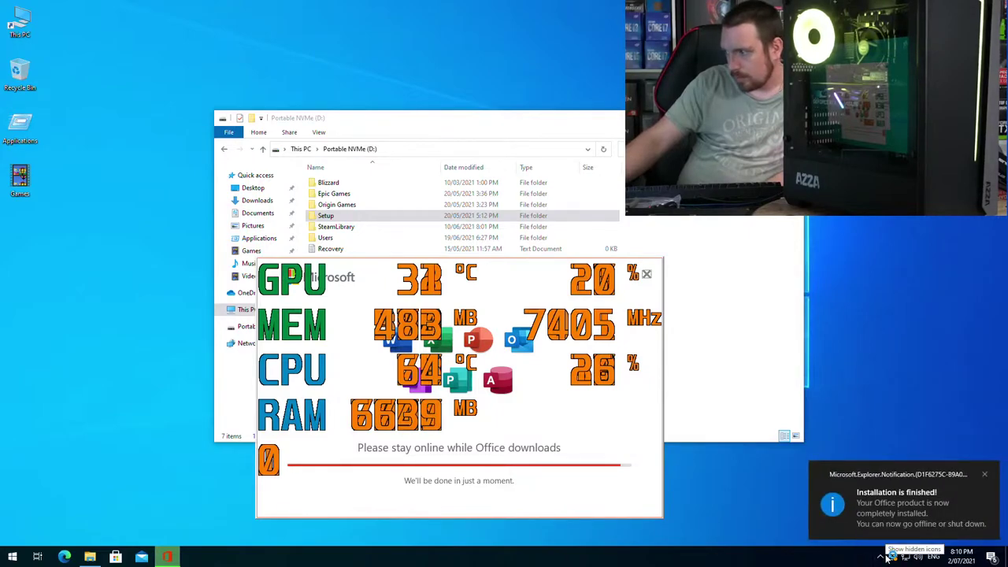
Step: Dismiss the installation notification and close the finished Office installer
click(985, 475)
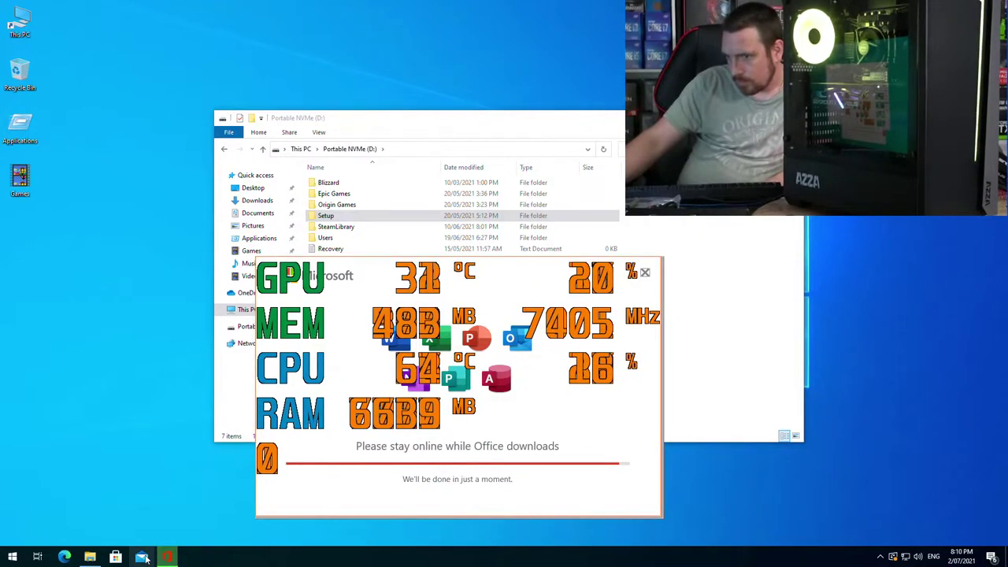
click(90, 557)
click(168, 557)
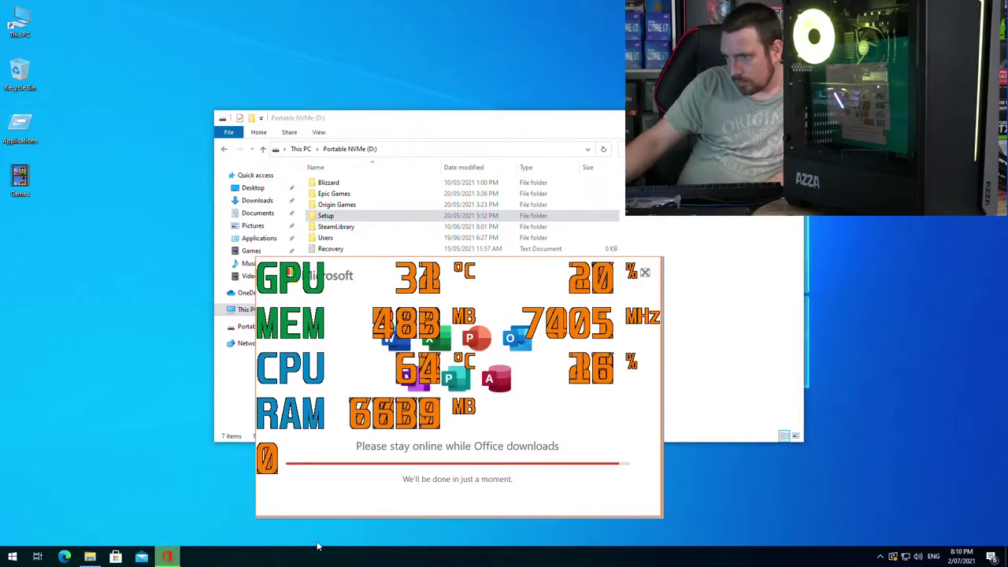
click(461, 496)
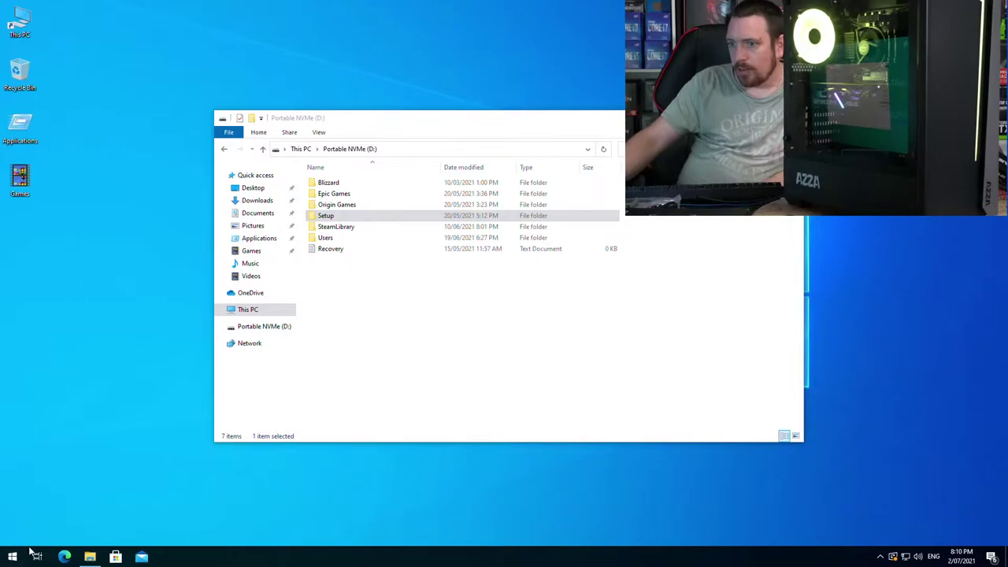
Step: Restart the PC via the Start button's Shut down or sign out menu
right_click(5, 560)
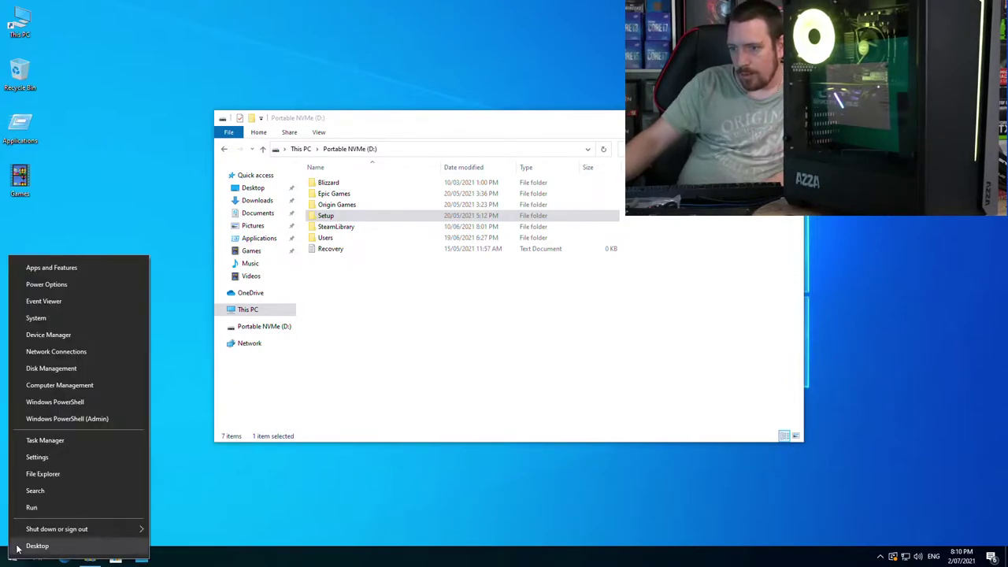
mouse_move(77, 527)
click(207, 509)
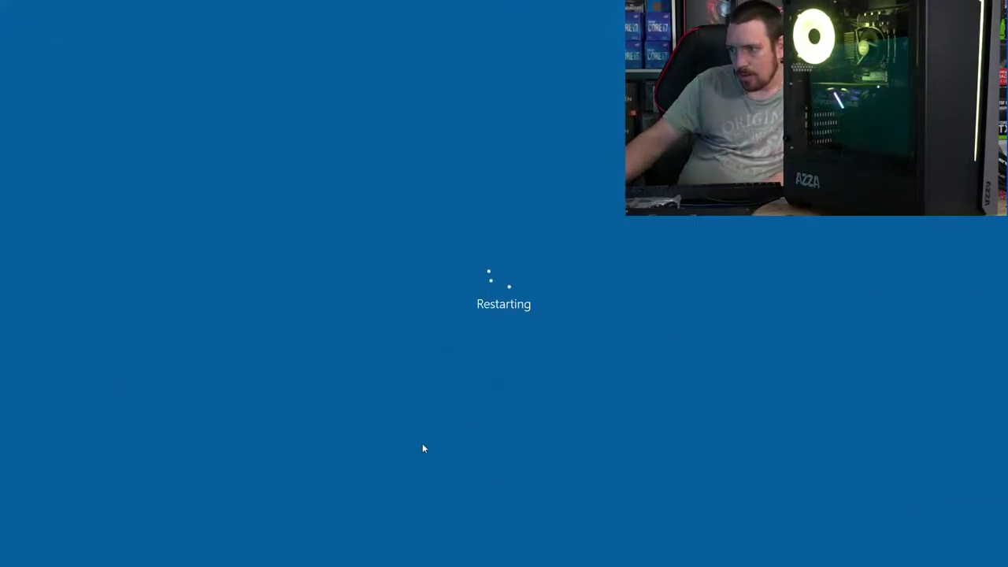
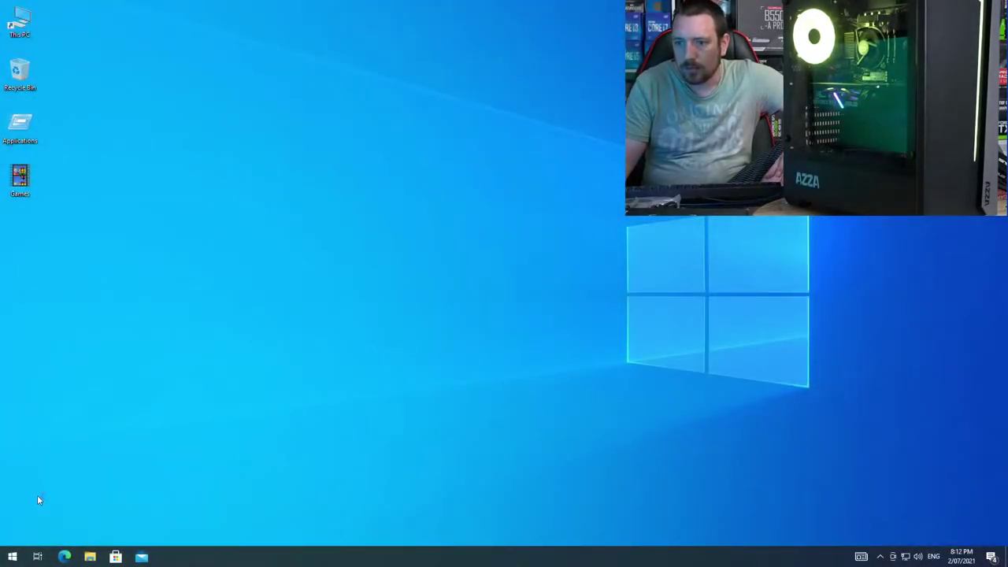
Step: Install the optional 2021-06 Cumulative Update Preview (KB5003690) together with the Intel driver update
click(12, 557)
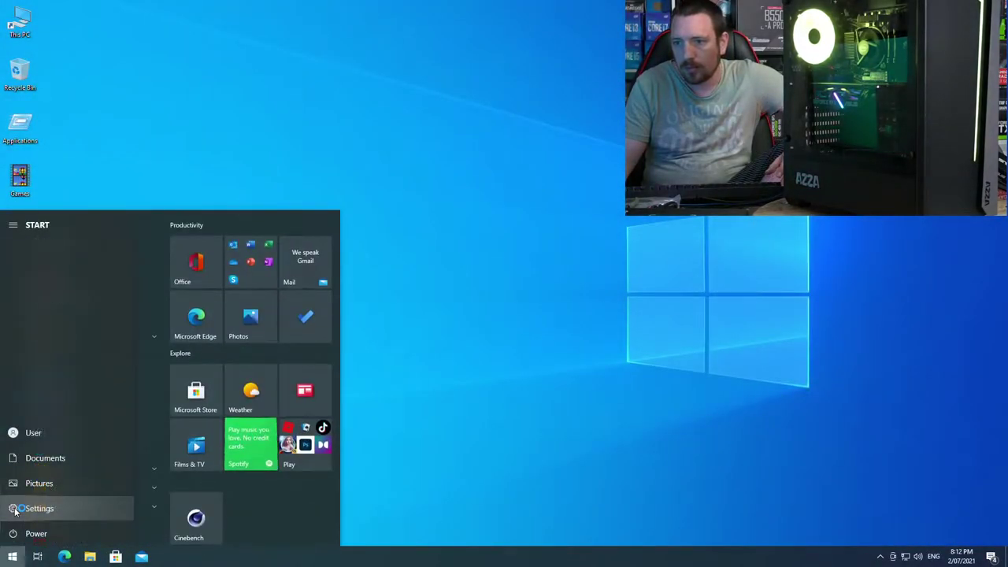
click(14, 508)
click(483, 352)
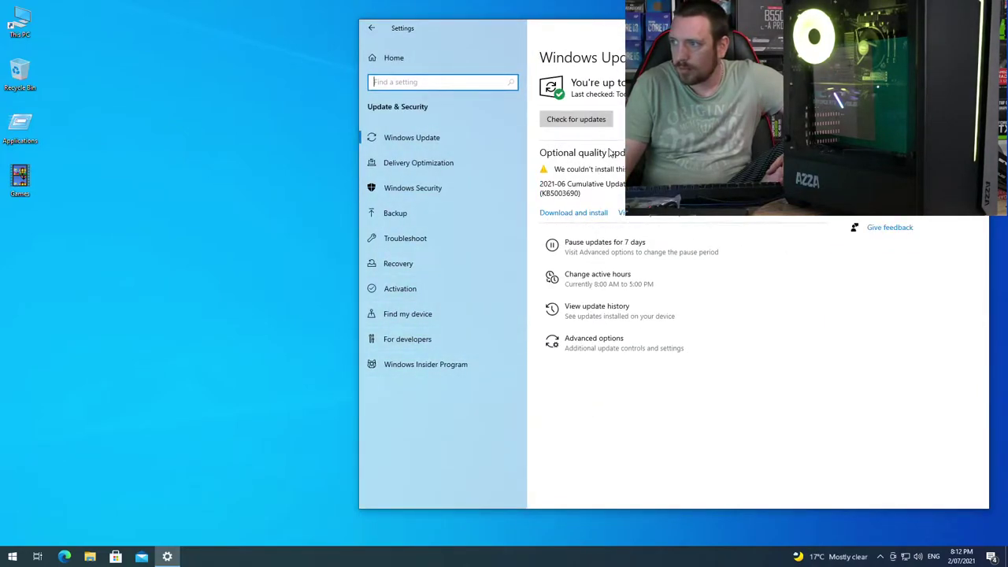
click(693, 212)
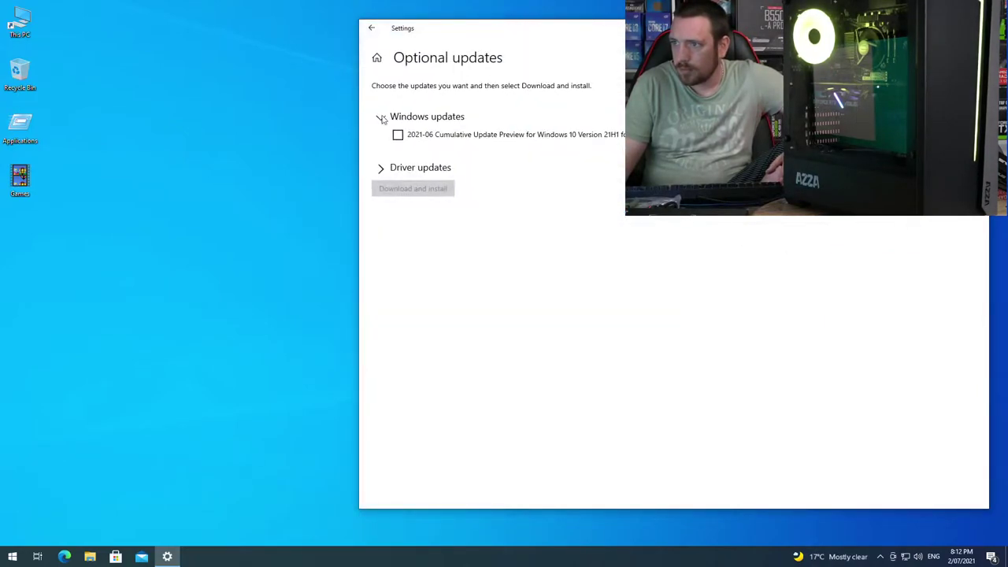
click(399, 135)
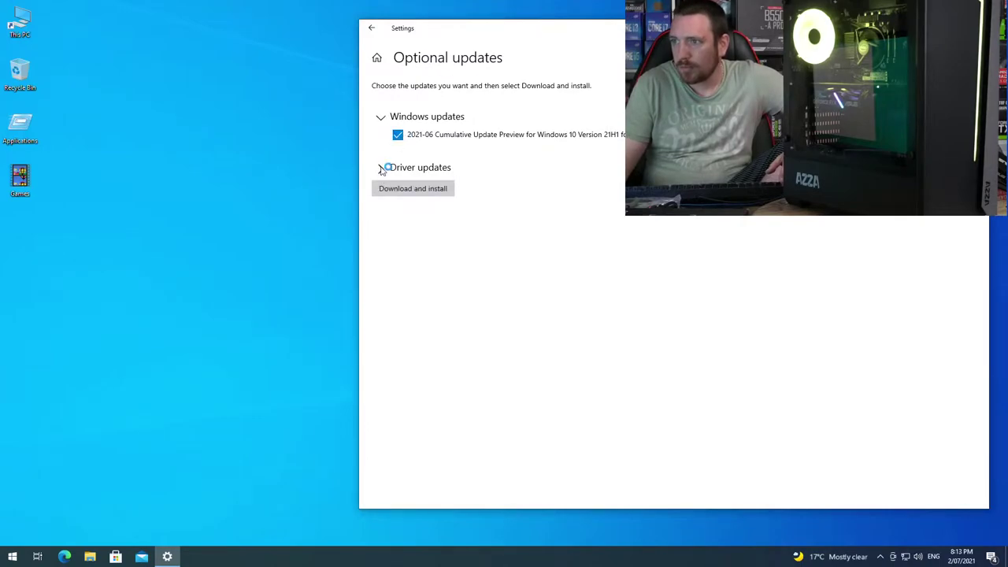
click(384, 168)
click(398, 200)
click(416, 232)
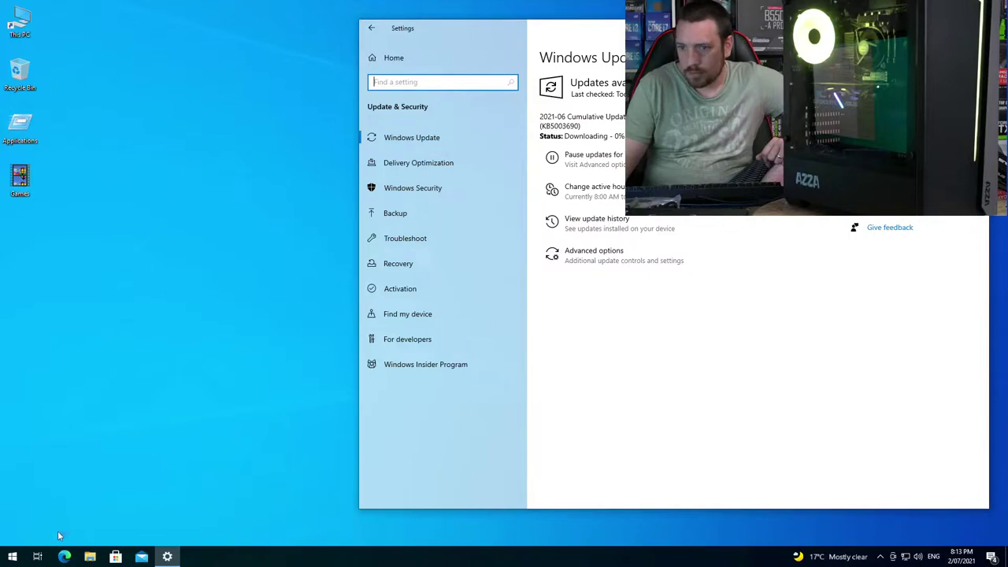
click(120, 461)
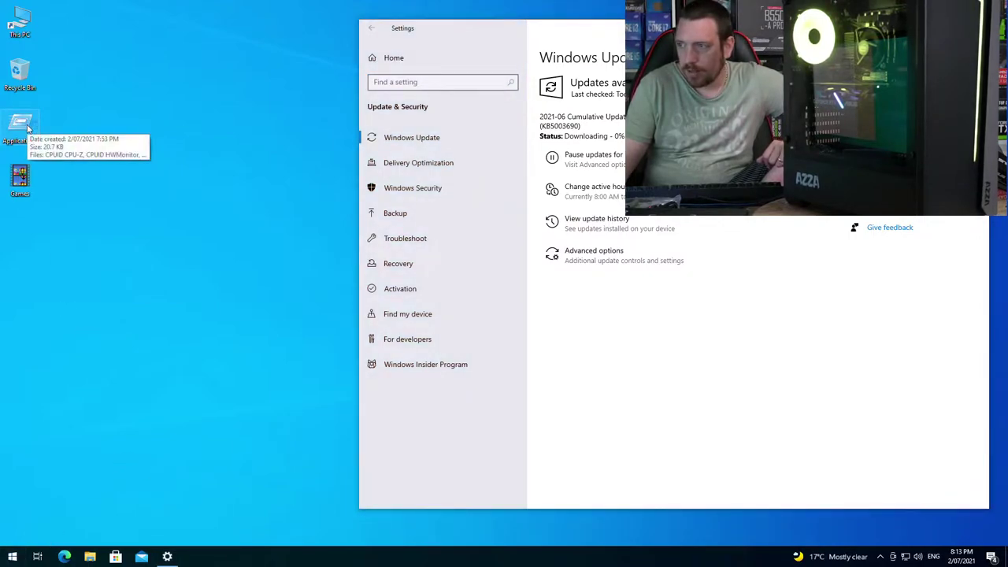
right_click(14, 557)
mouse_move(91, 527)
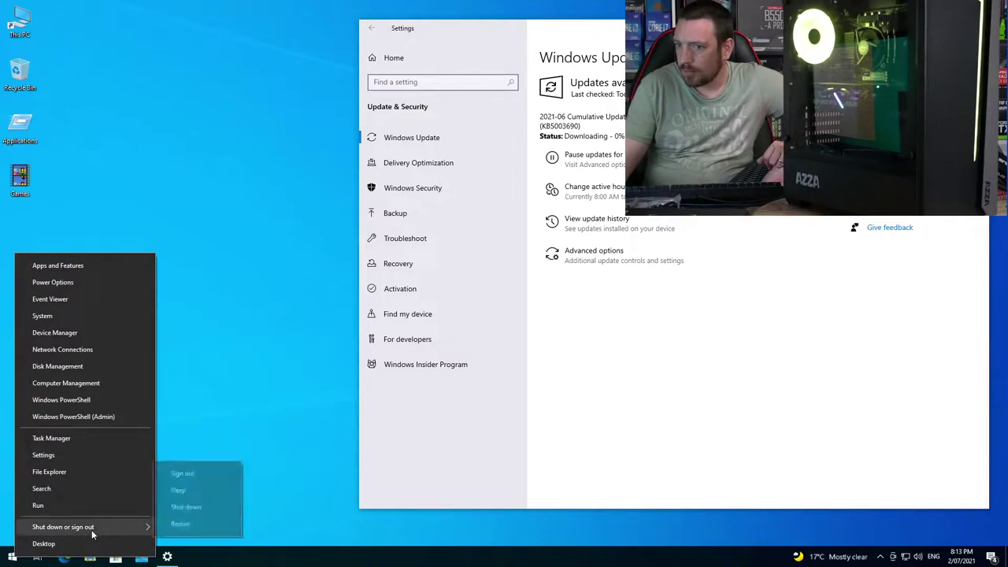
click(304, 206)
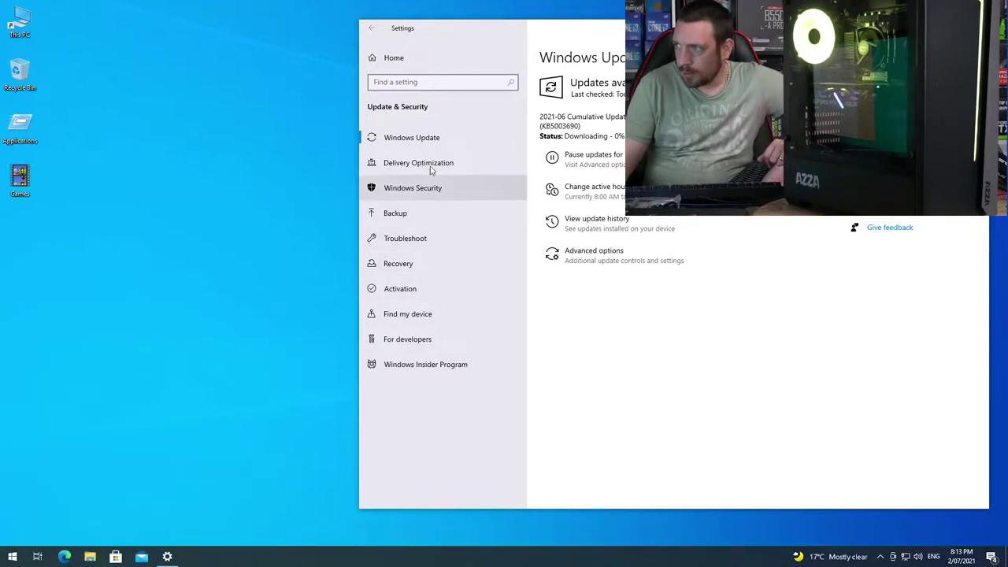
click(464, 130)
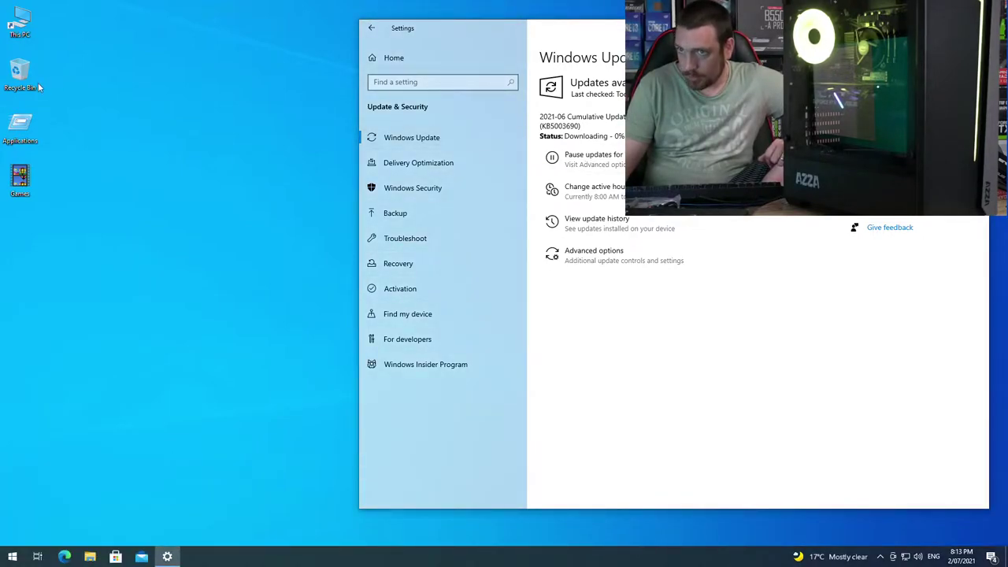
Step: Launch CPUID HWMonitor from the Applications folder with admin rights and arrange its window
double_click(19, 127)
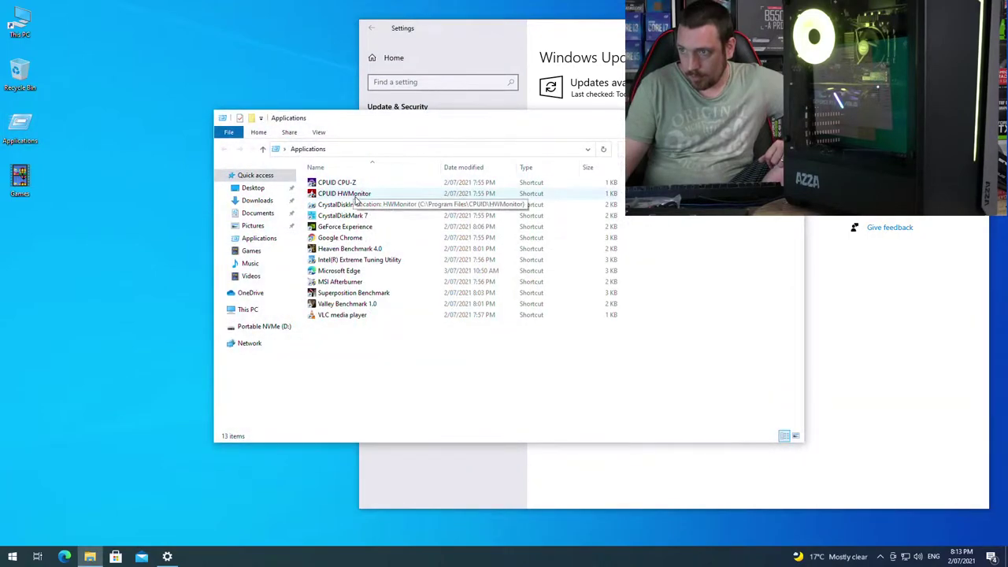
click(356, 197)
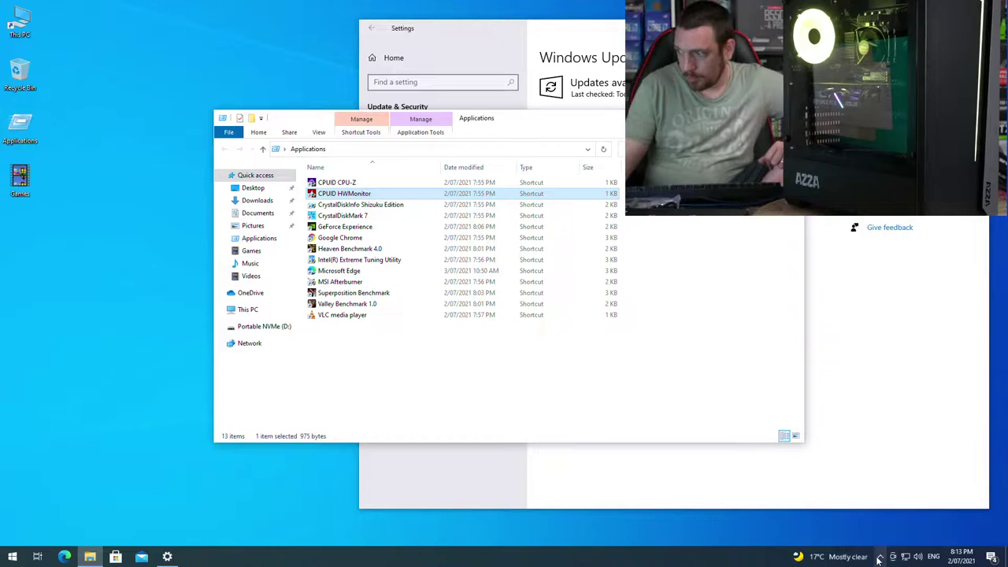
double_click(347, 194)
click(442, 349)
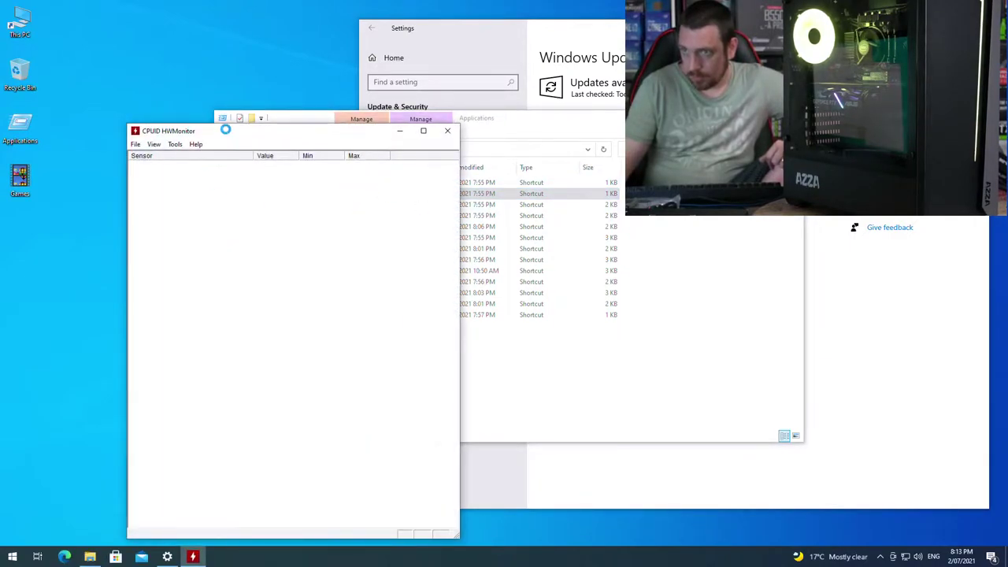
scroll(225, 130, down, 10)
drag(226, 131, 158, 48)
drag(385, 236, 385, 185)
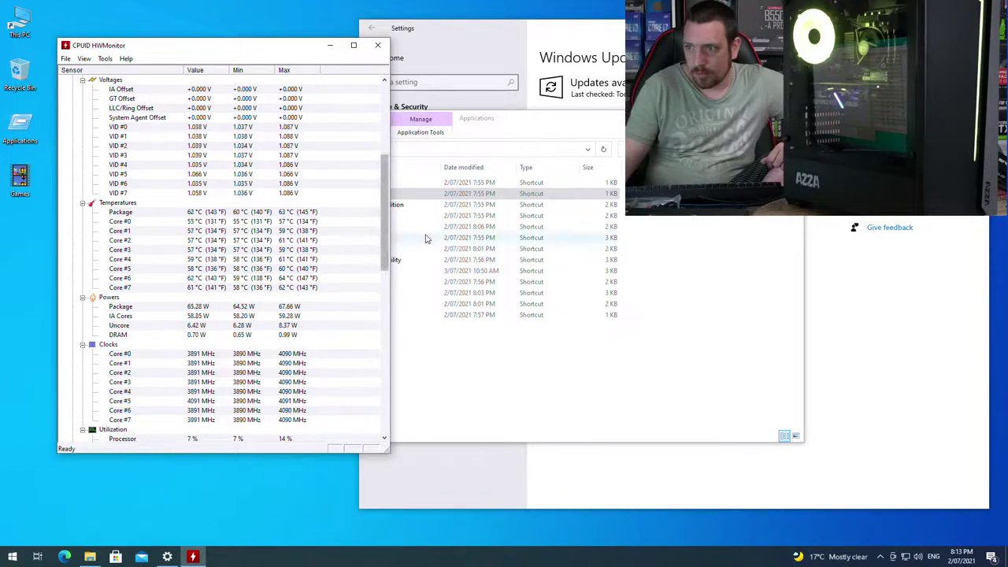
click(533, 125)
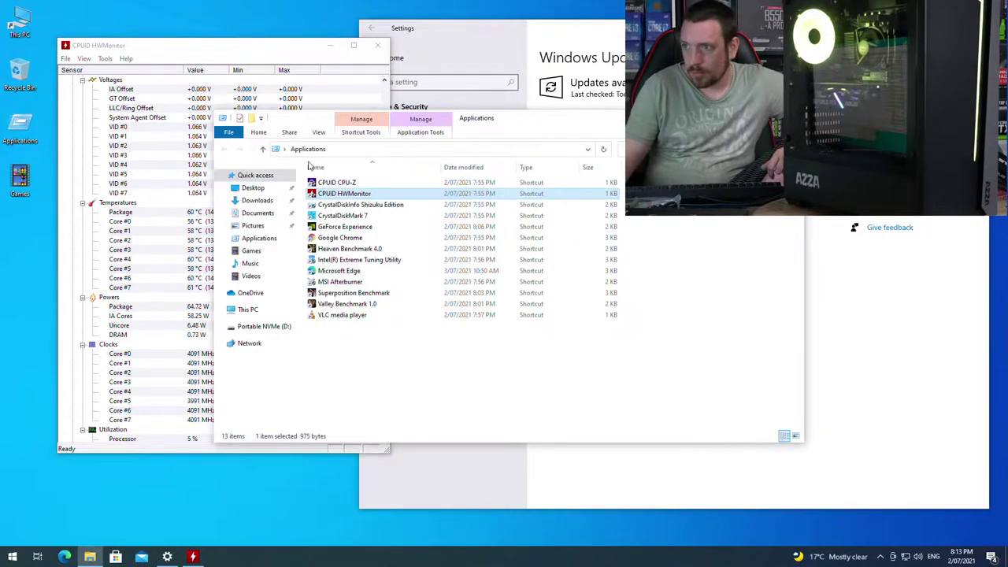
Step: Launch CPU-Z as admin, briefly run Stress CPU, then run Bench CPU on the i7-10700F
double_click(340, 183)
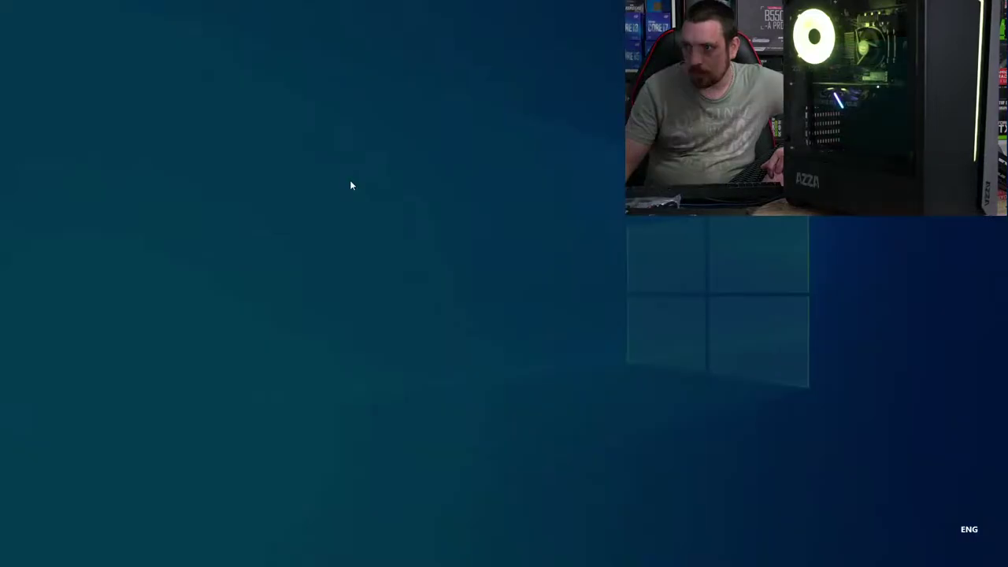
click(450, 349)
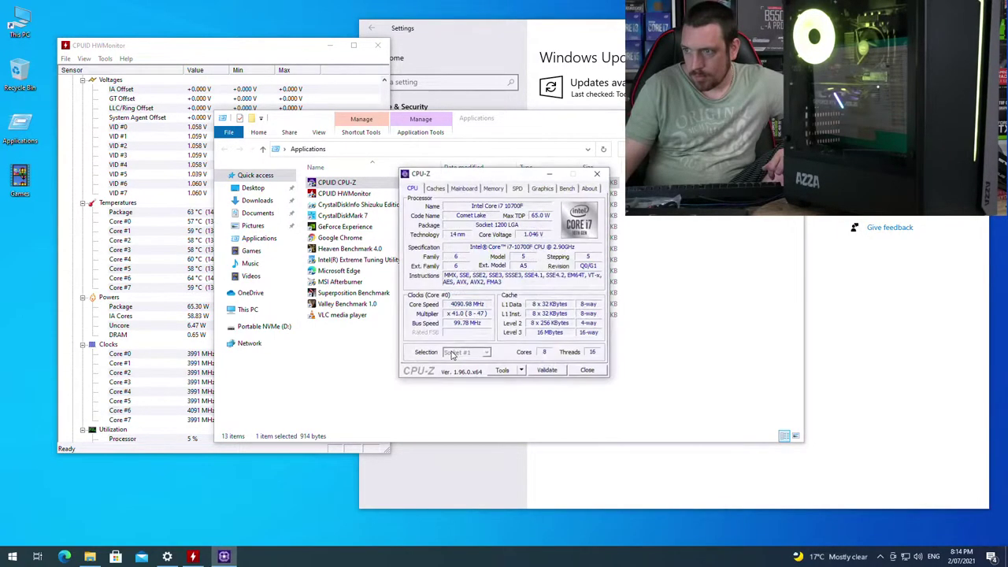
click(565, 190)
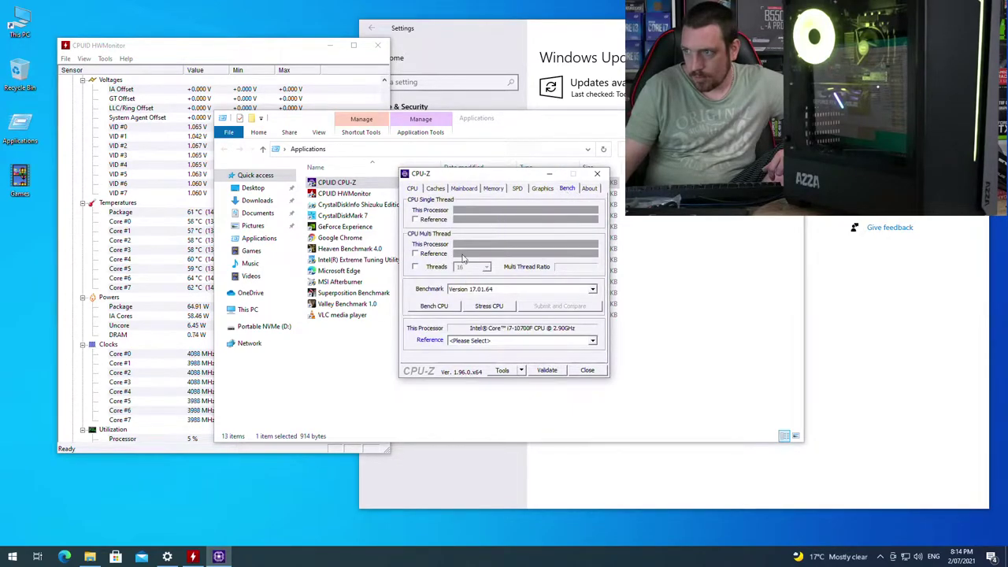
click(497, 306)
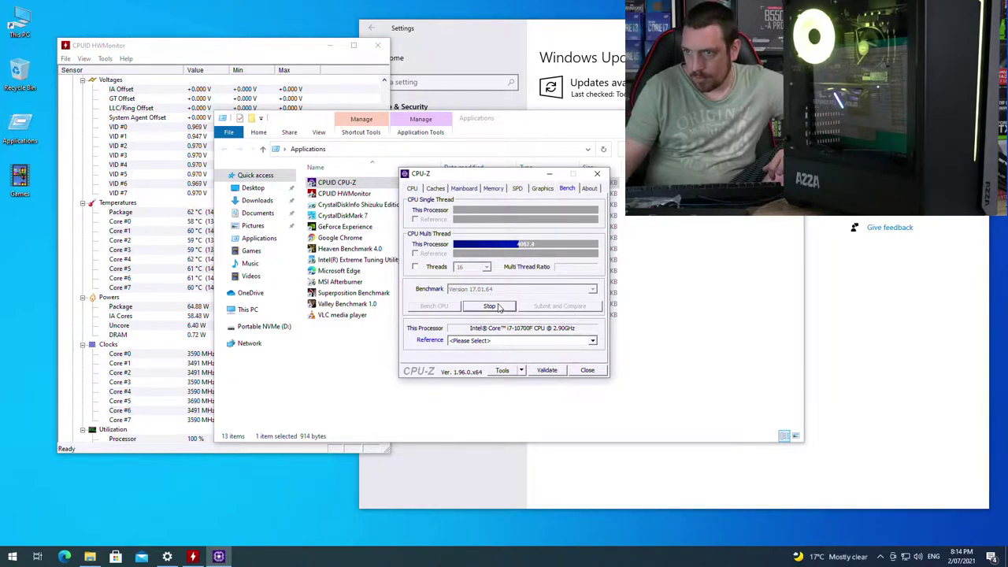
click(498, 307)
click(441, 306)
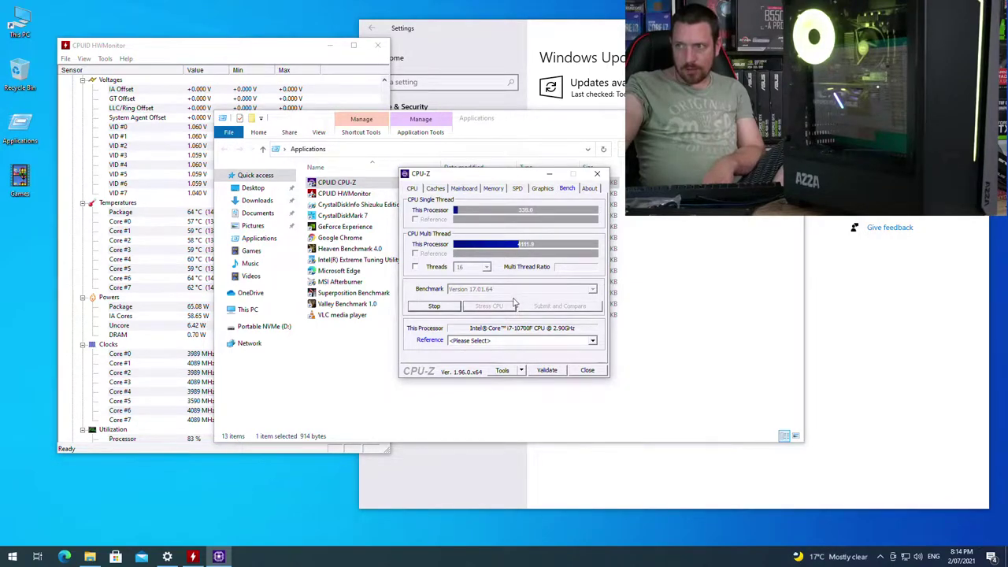
click(643, 237)
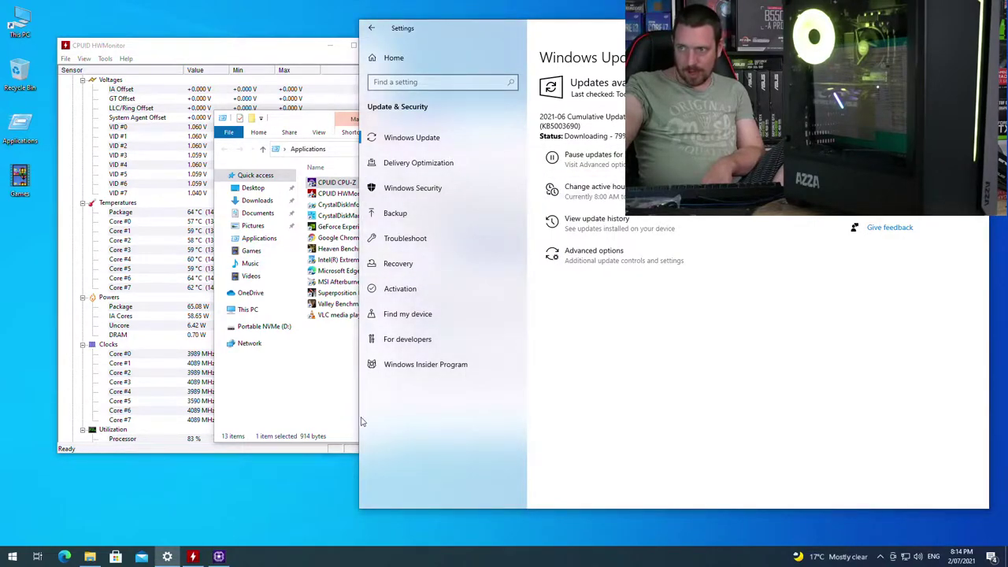
Step: Scroll HWMonitor's sensor list down to the GeForce RTX 2060 readings (33 °C, 16.72 W)
click(328, 395)
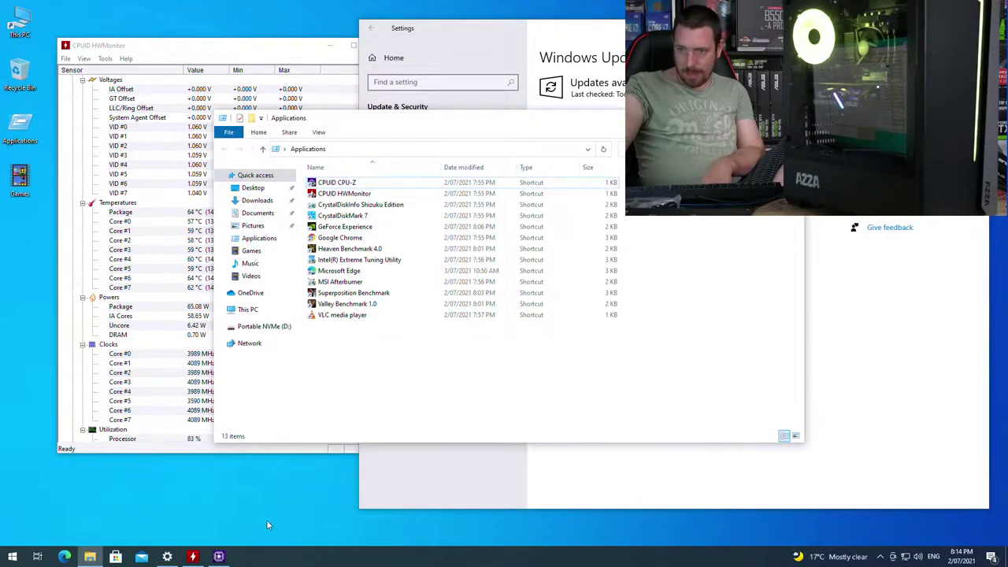
click(187, 241)
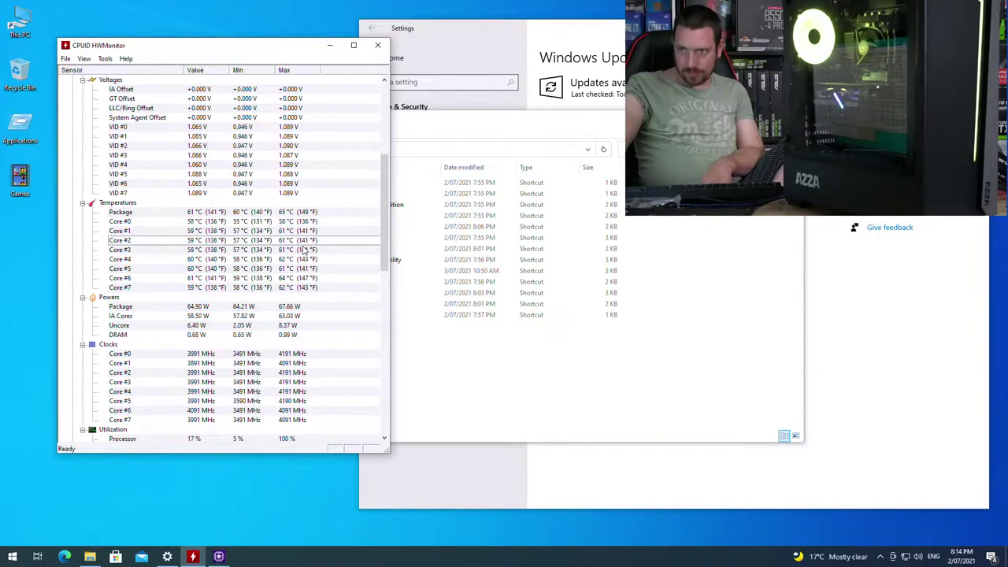
scroll(319, 228, down, 10)
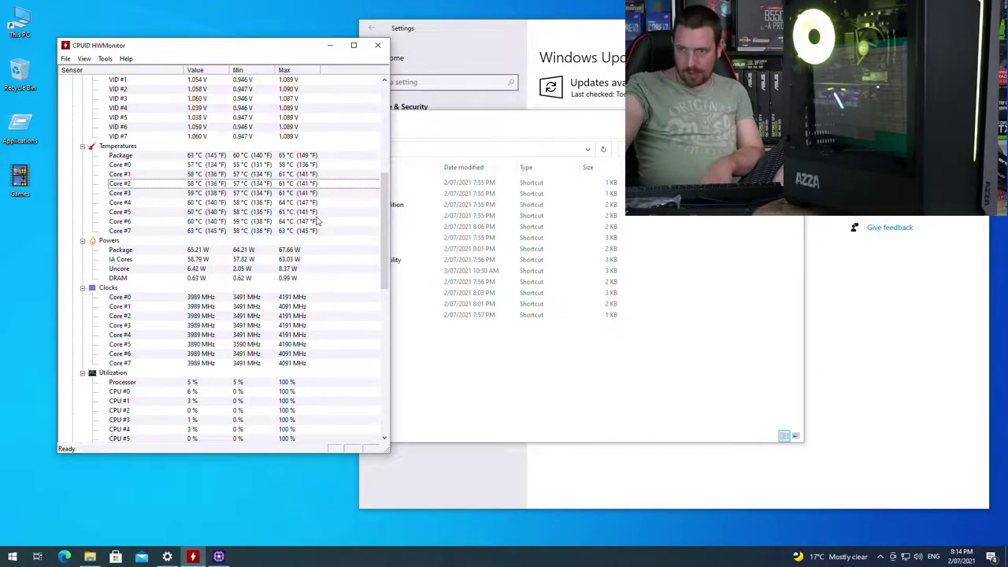
scroll(320, 228, down, 4)
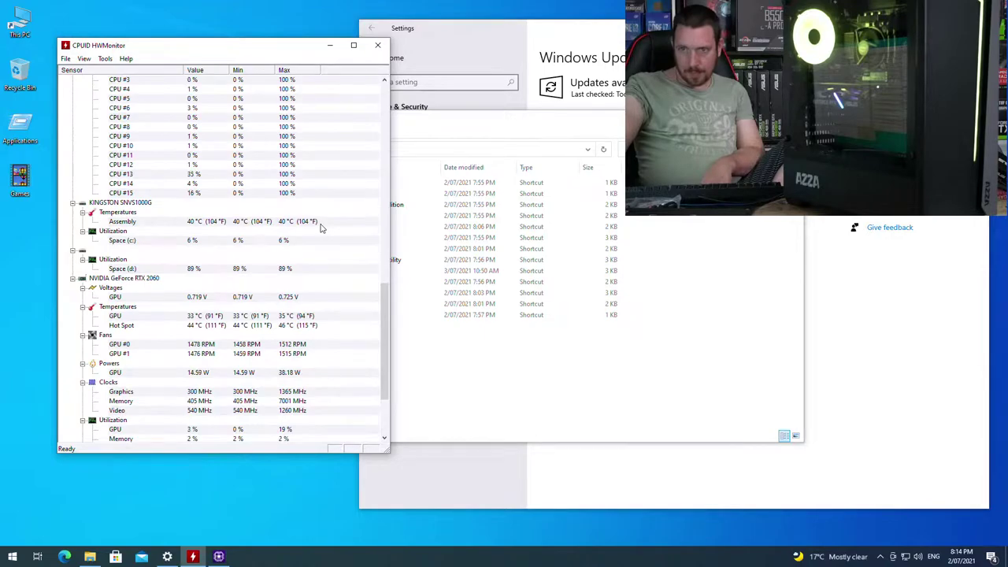
scroll(321, 228, down, 4)
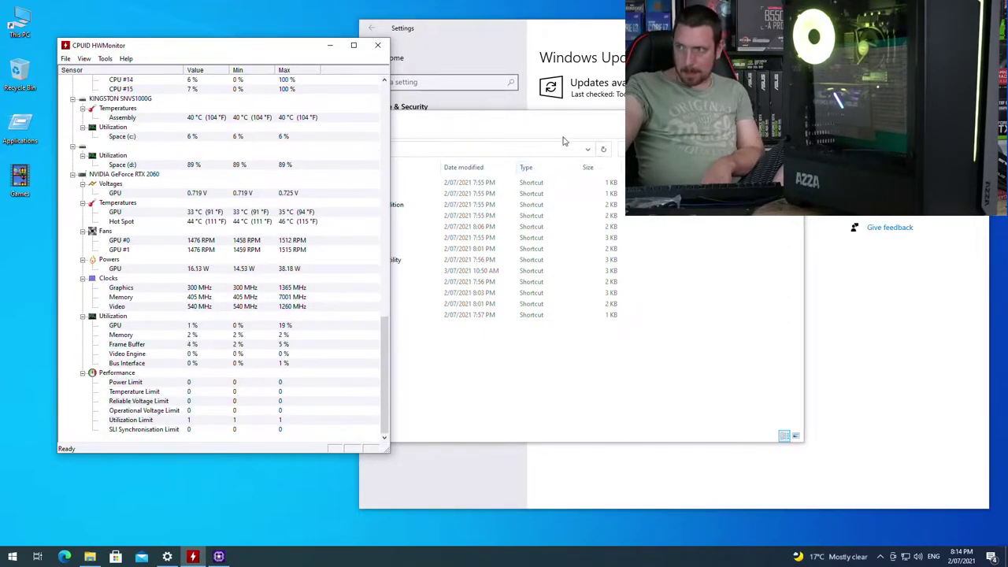
double_click(29, 139)
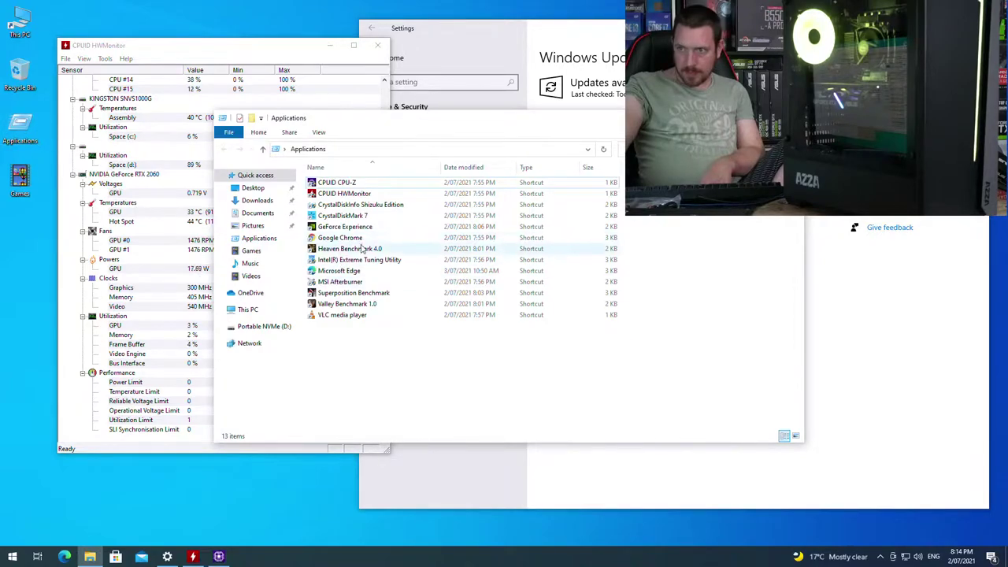
Step: Launch Heaven Benchmark 4.0, accept its licence, and run it at DirectX 11 High quality
double_click(363, 249)
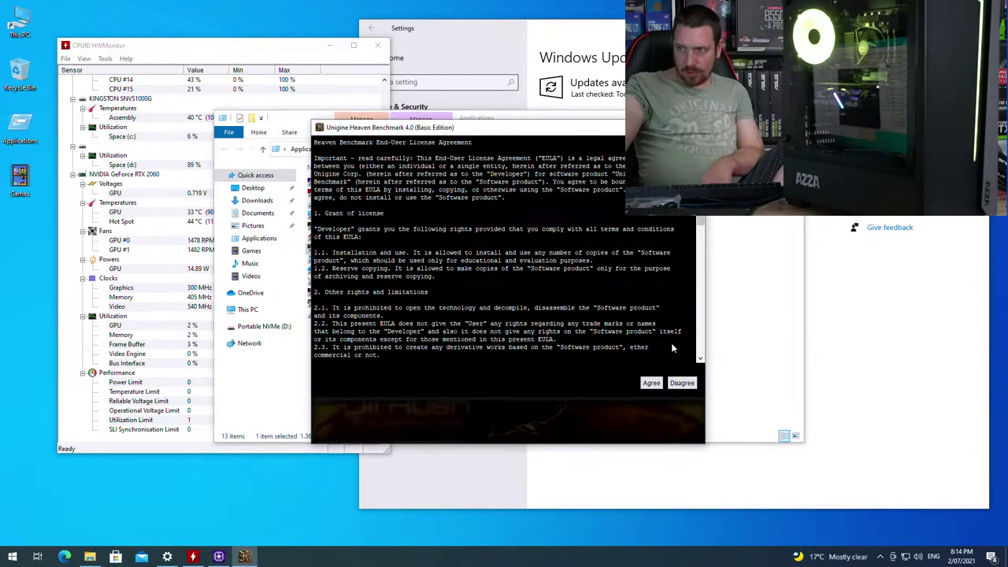
click(650, 383)
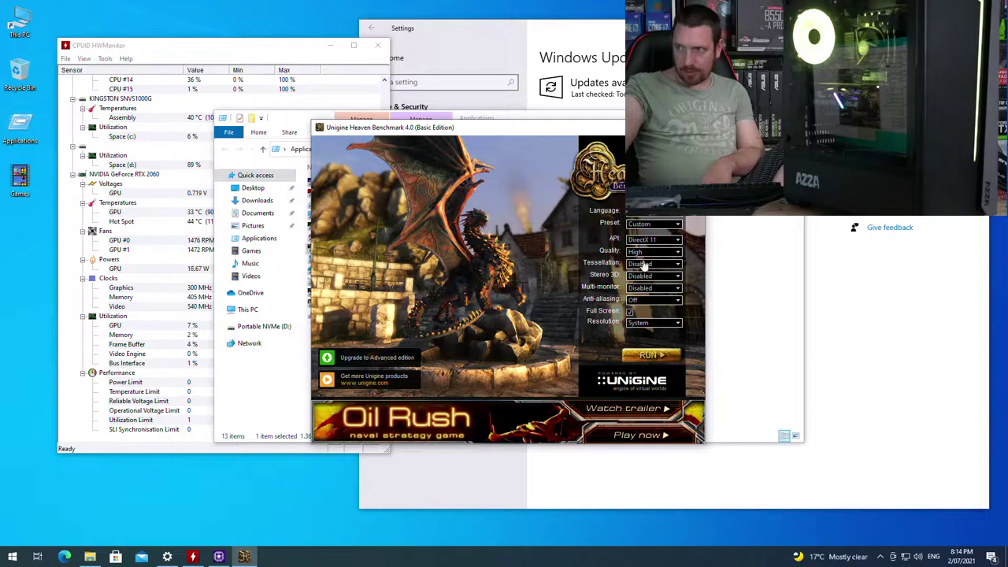
click(370, 102)
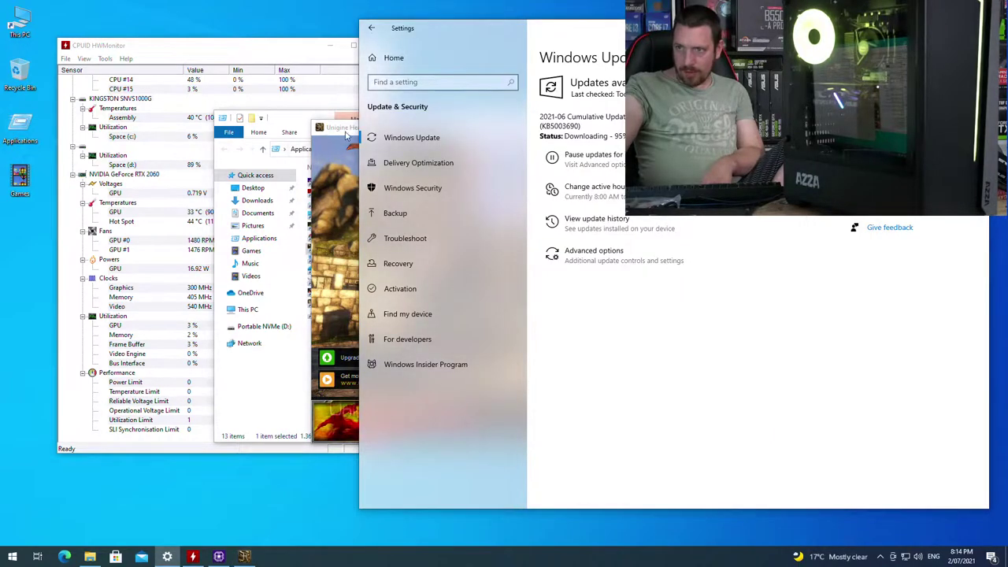
click(346, 132)
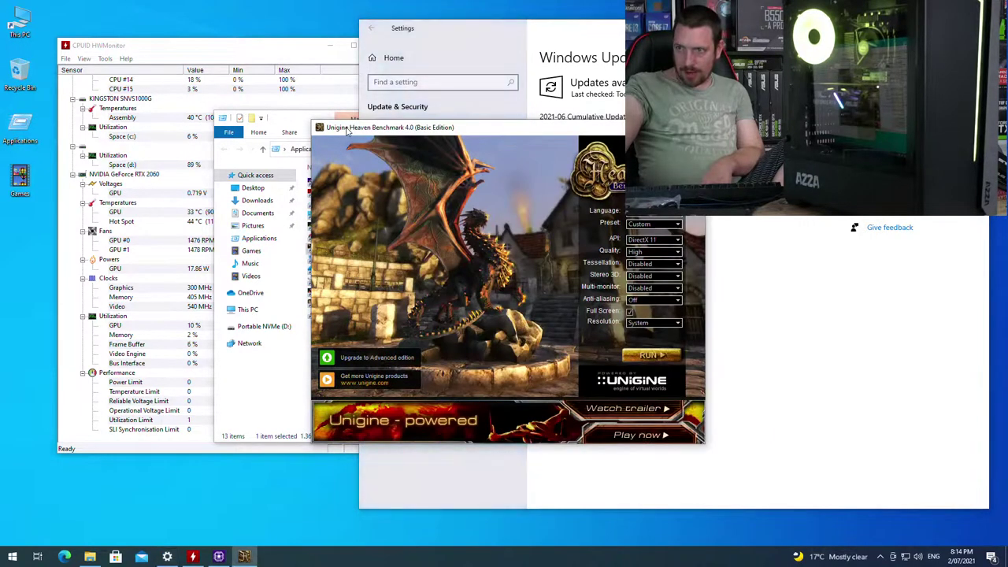
click(656, 355)
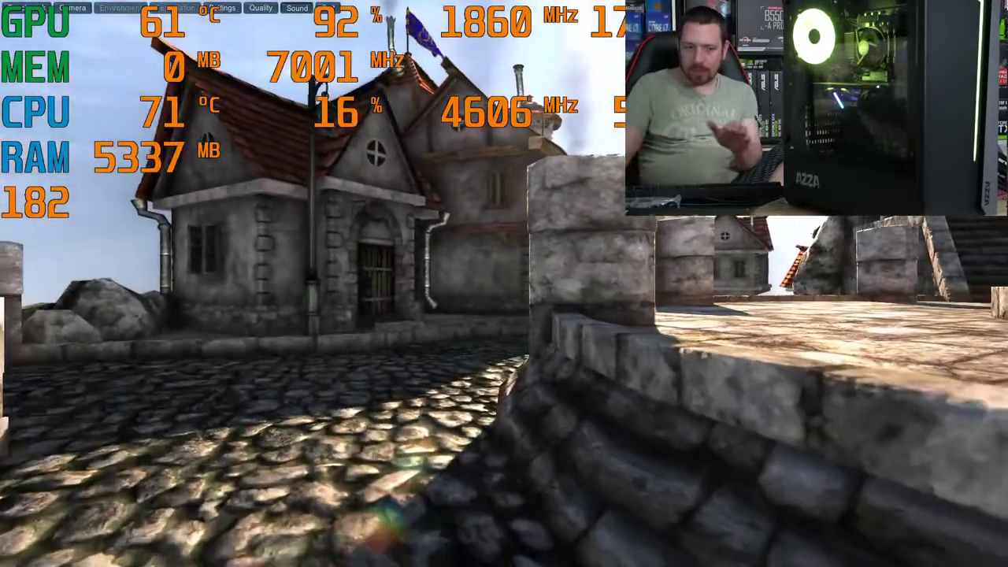
Step: Quit the running Heaven benchmark and close its credits screen
key(Escape)
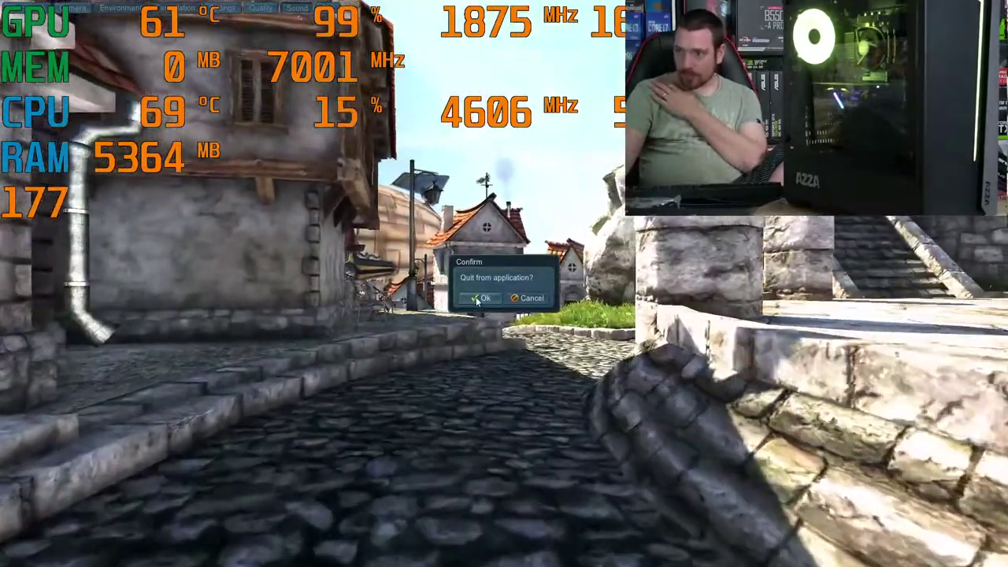
click(476, 301)
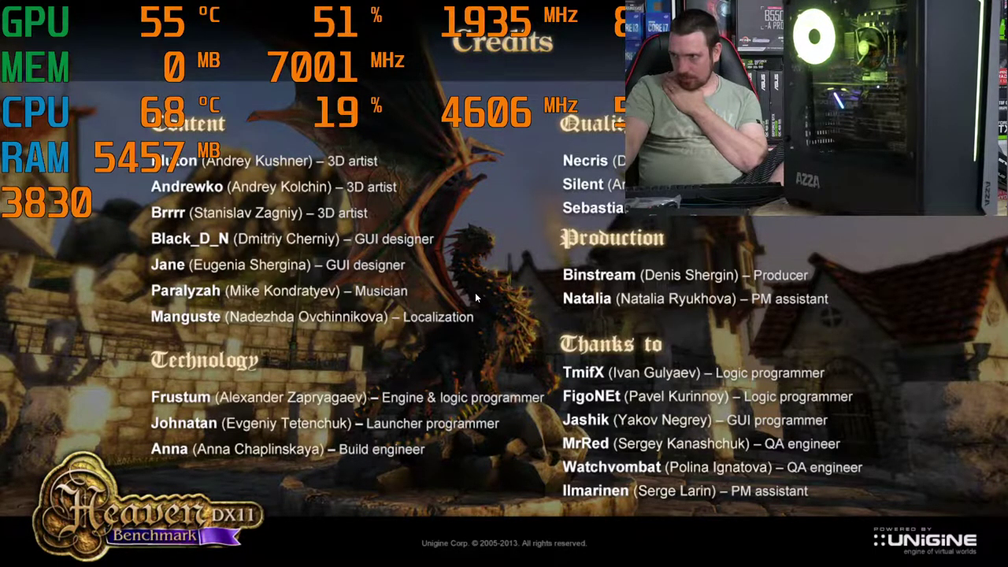
click(475, 292)
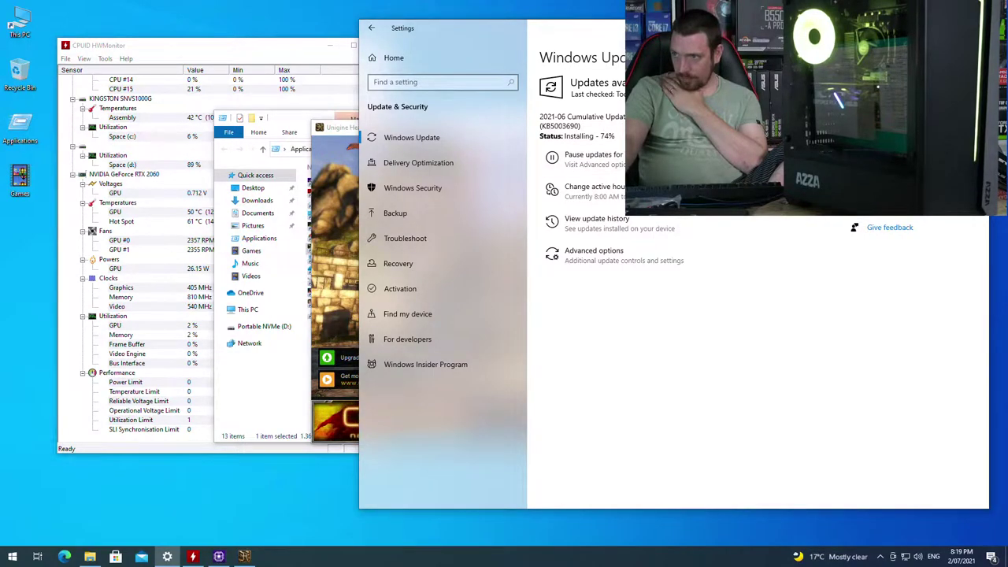
Step: Check HWMonitor's Heaven GPU peaks (62 °C, 100% load), then launch Valley Benchmark 1.0 past its licence
click(447, 155)
click(448, 138)
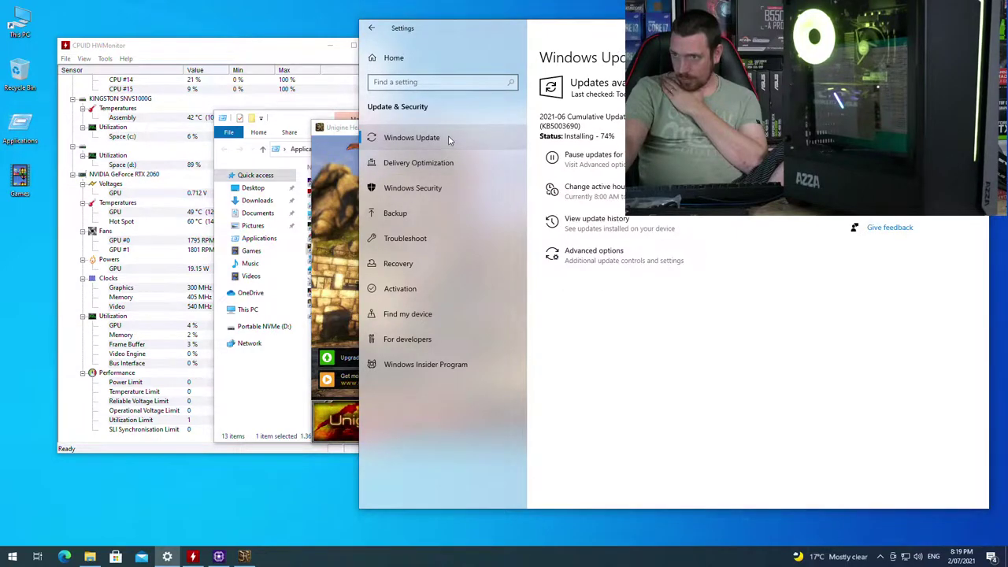
click(280, 58)
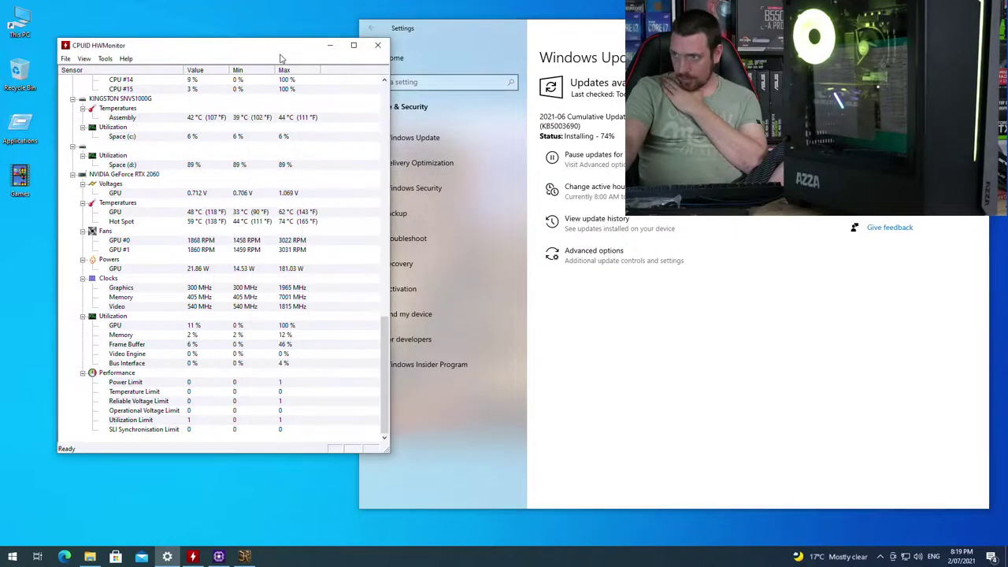
click(243, 557)
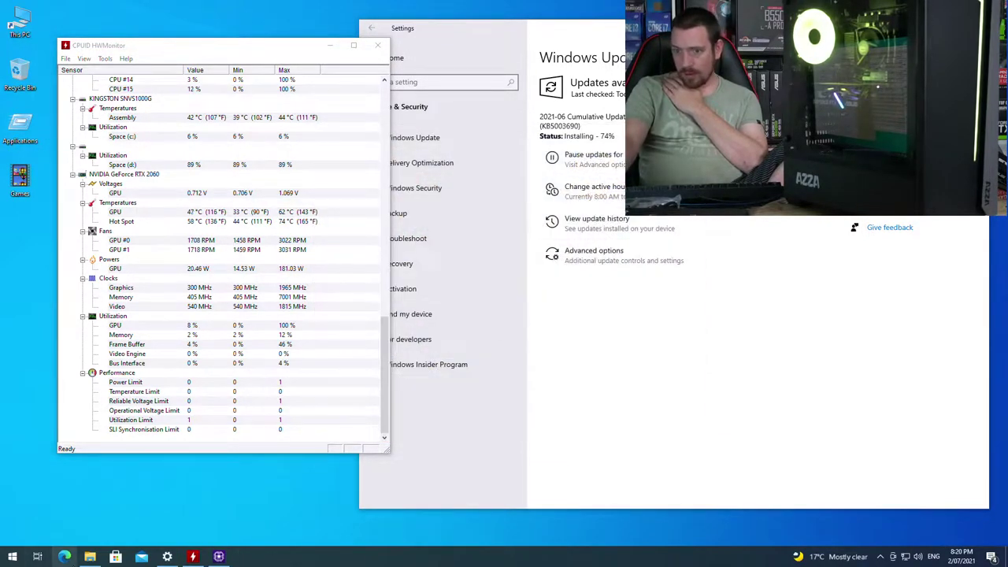
click(90, 556)
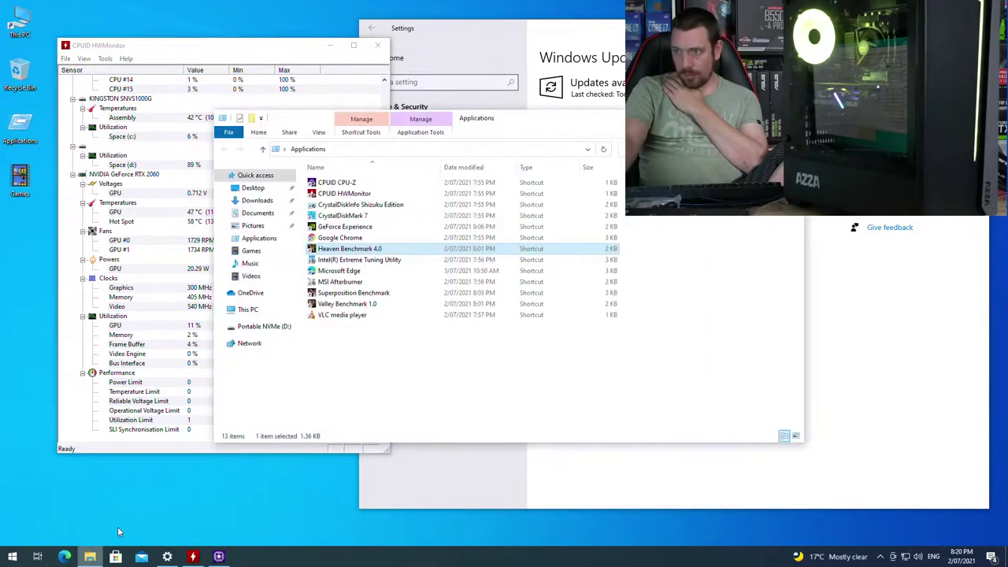
double_click(360, 305)
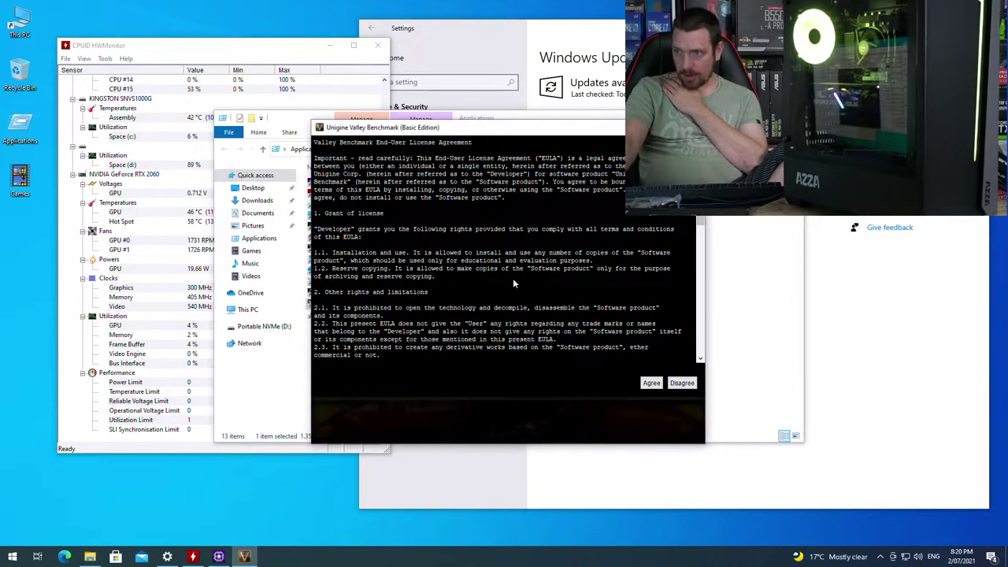
click(651, 383)
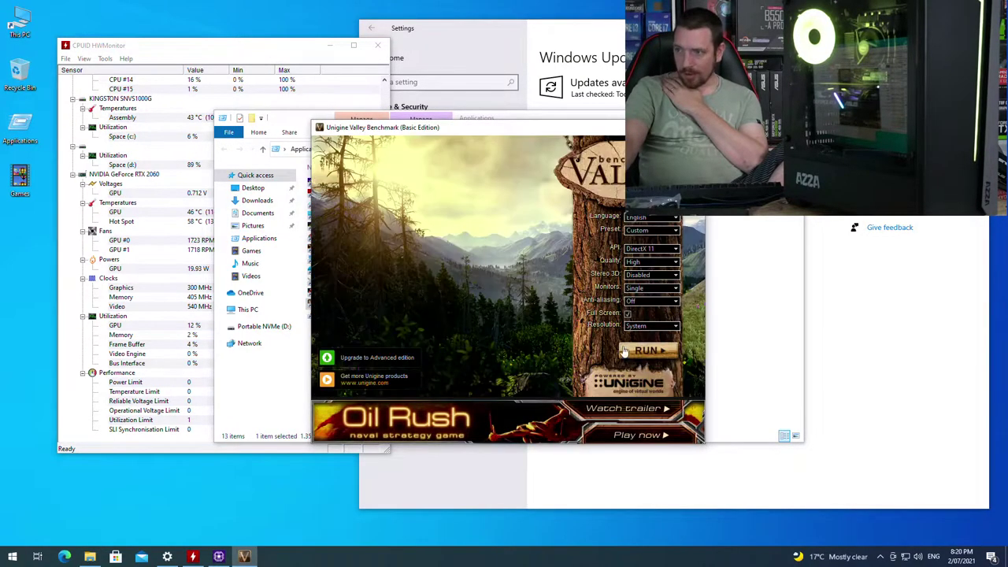
Step: Switch the Valley launcher's quality preset to Ultra
click(632, 264)
click(635, 289)
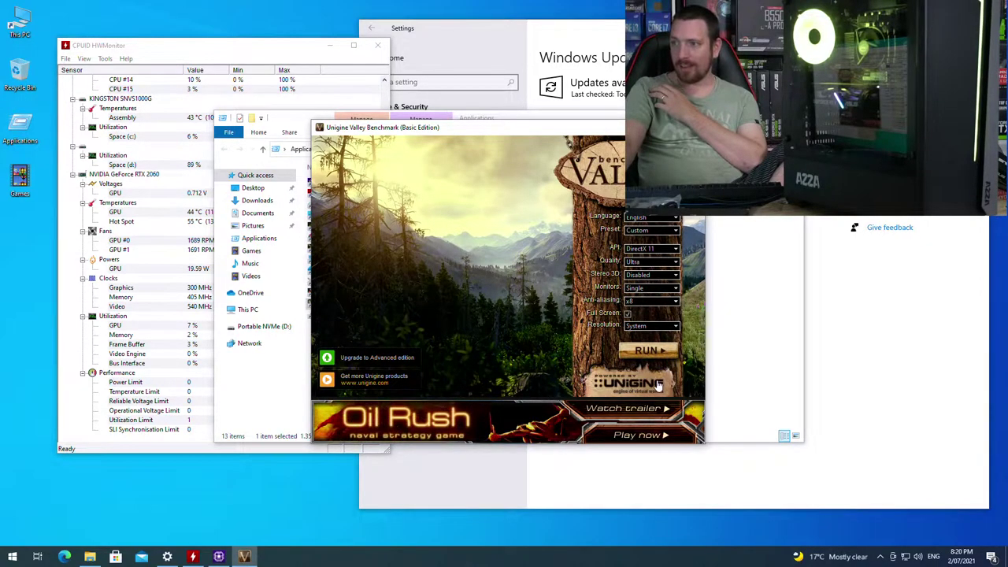
Step: Run the Valley benchmark full screen at Ultra quality with DirectX 11
click(651, 354)
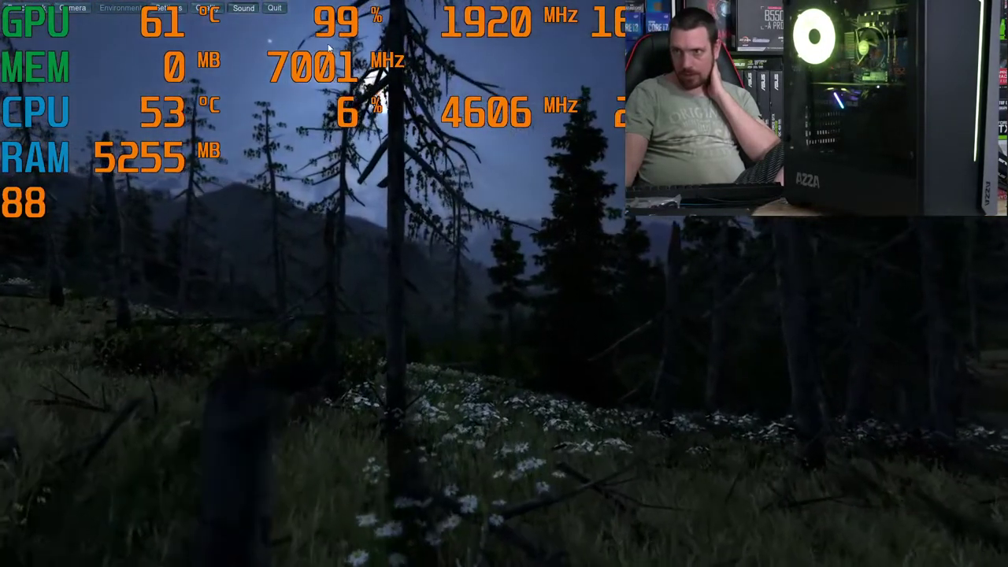
Step: Quit Valley, close the launcher and Explorer, and restart Windows to install KB5003690
key(Escape)
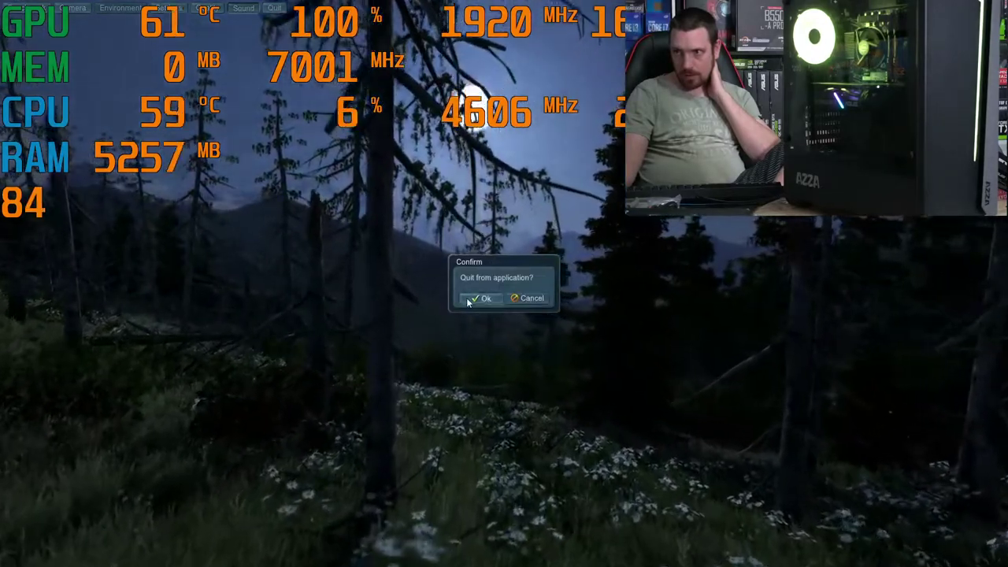
click(467, 298)
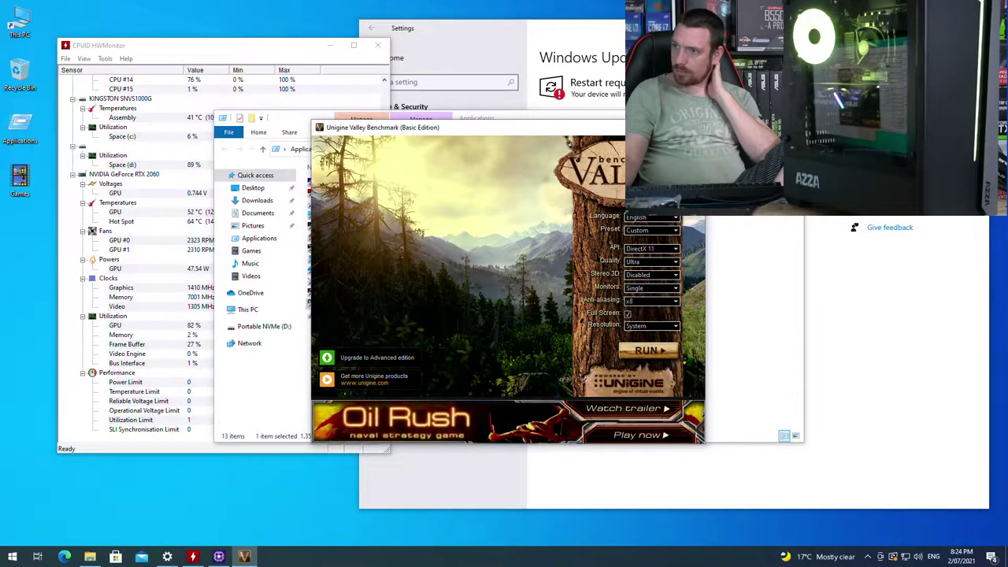
key(alt+F4)
key(alt+F4)
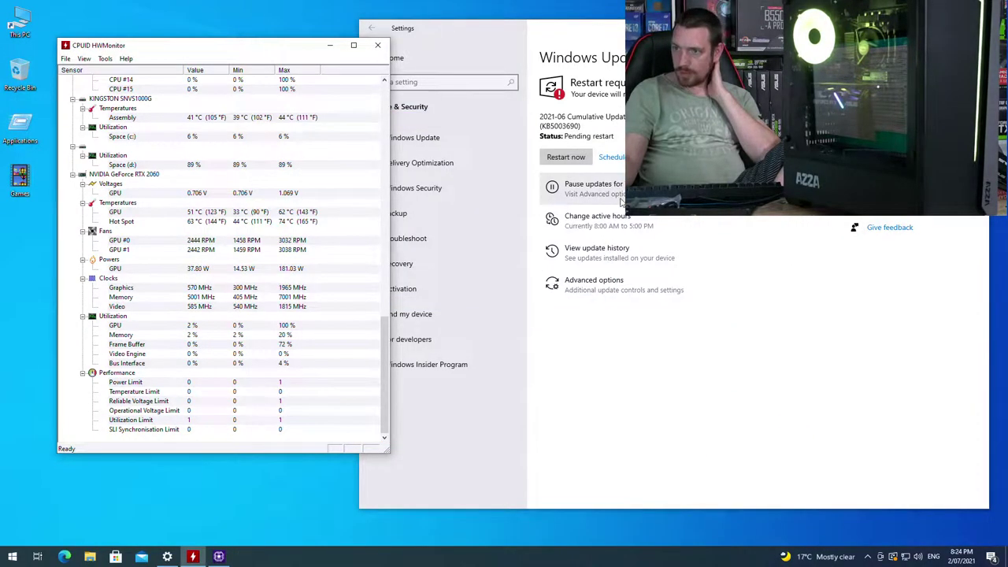
click(566, 158)
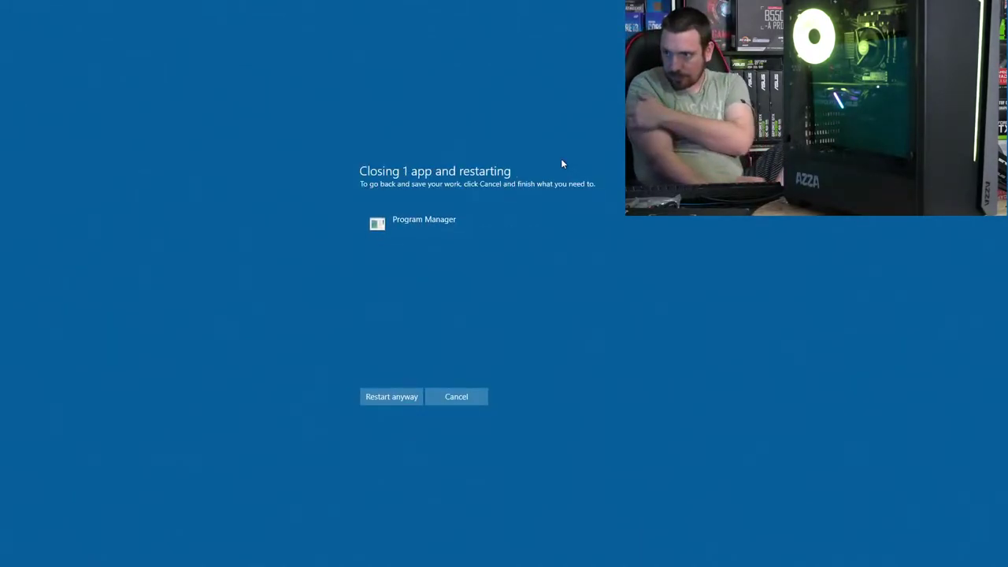
click(365, 403)
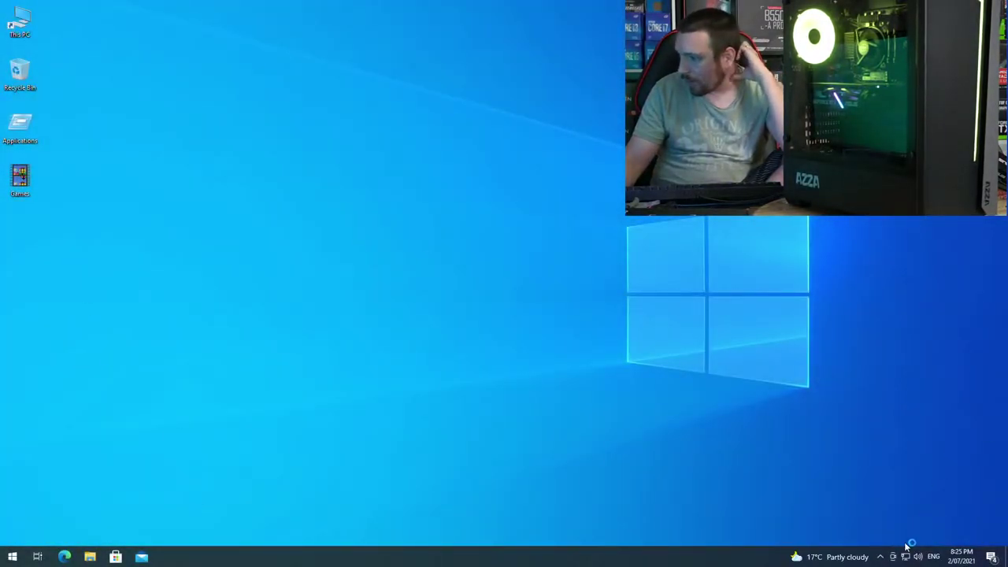
Step: Launch Microsoft Store from Start and go to its Downloads and updates page
click(4, 558)
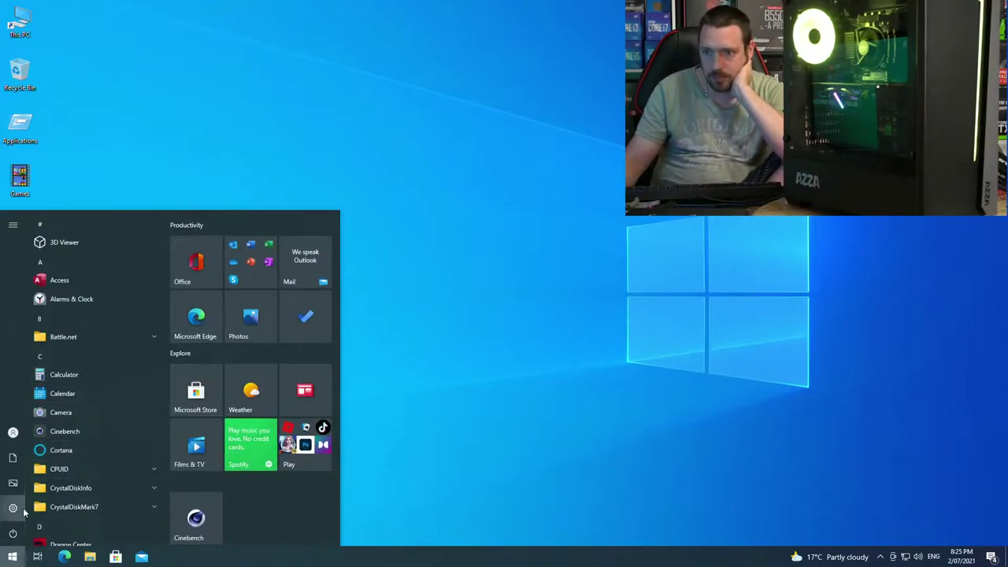
click(116, 557)
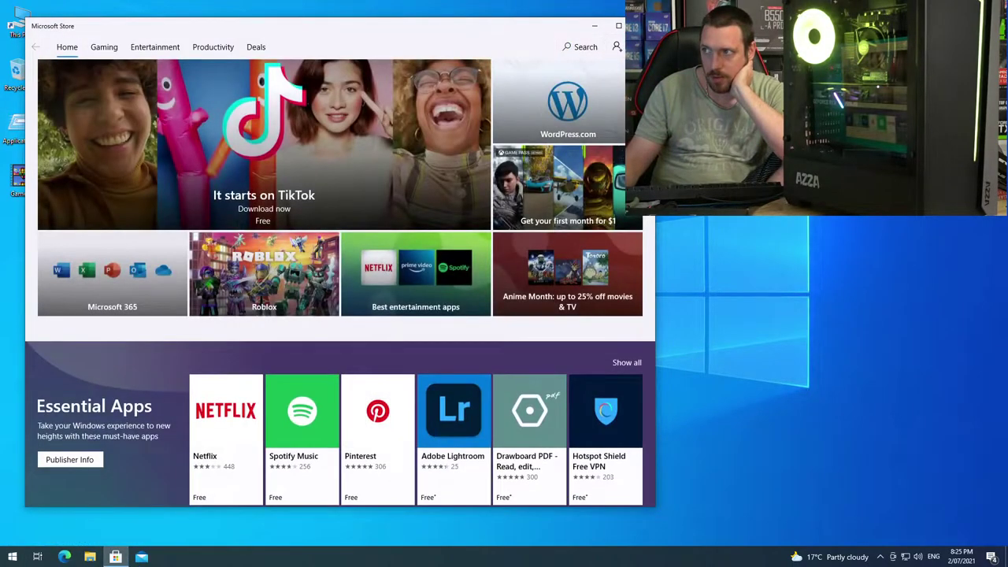
click(638, 47)
click(609, 74)
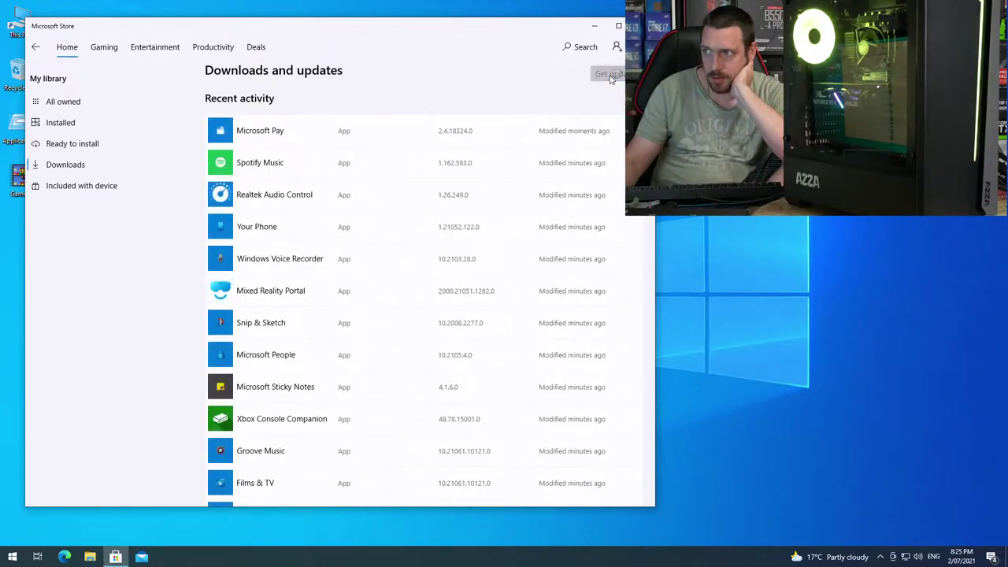
Step: Get updates, confirm all apps including Microsoft Pay and Spotify Music are current, then close the Store
click(610, 75)
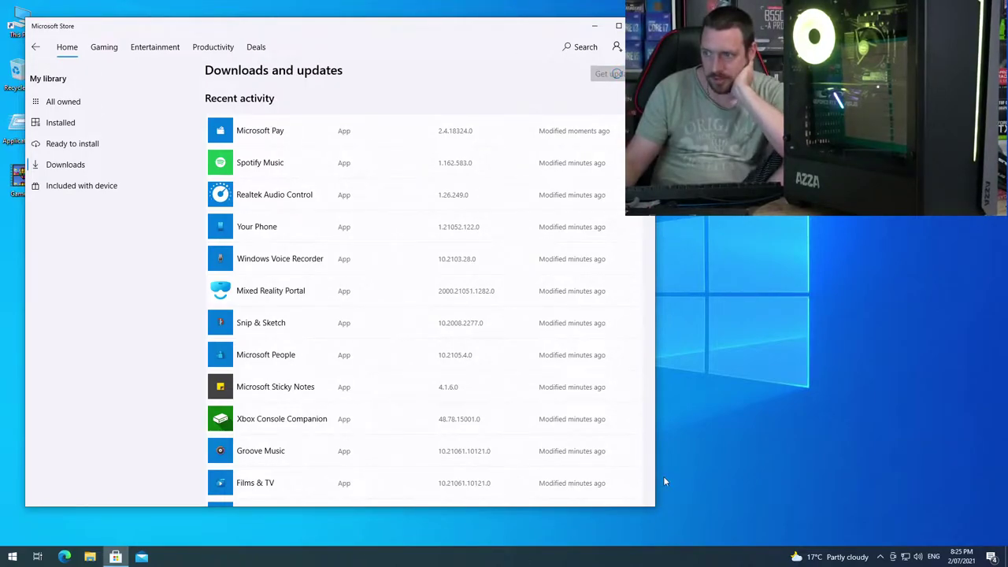
scroll(544, 234, down, 10)
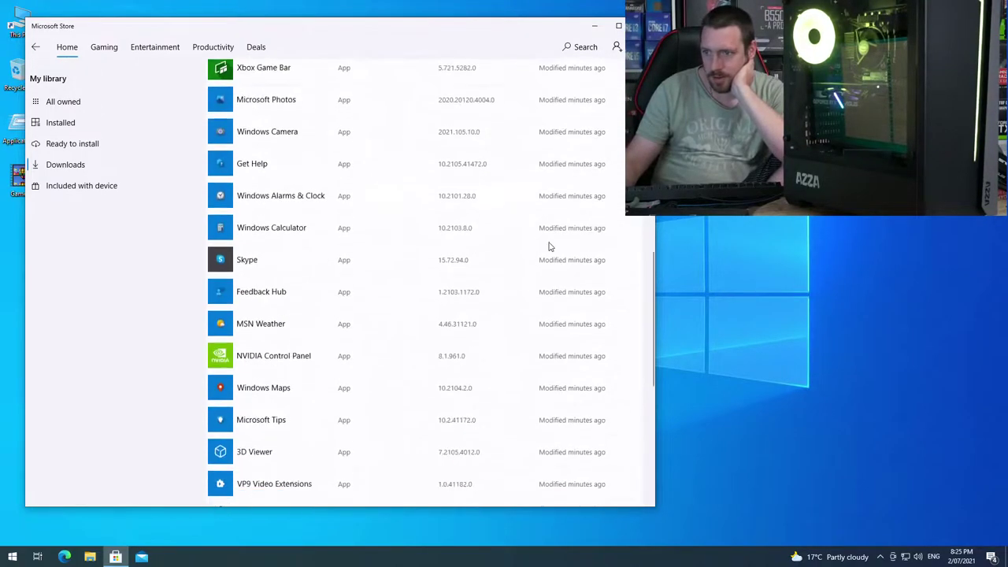
scroll(546, 229, down, 1)
scroll(583, 181, up, 10)
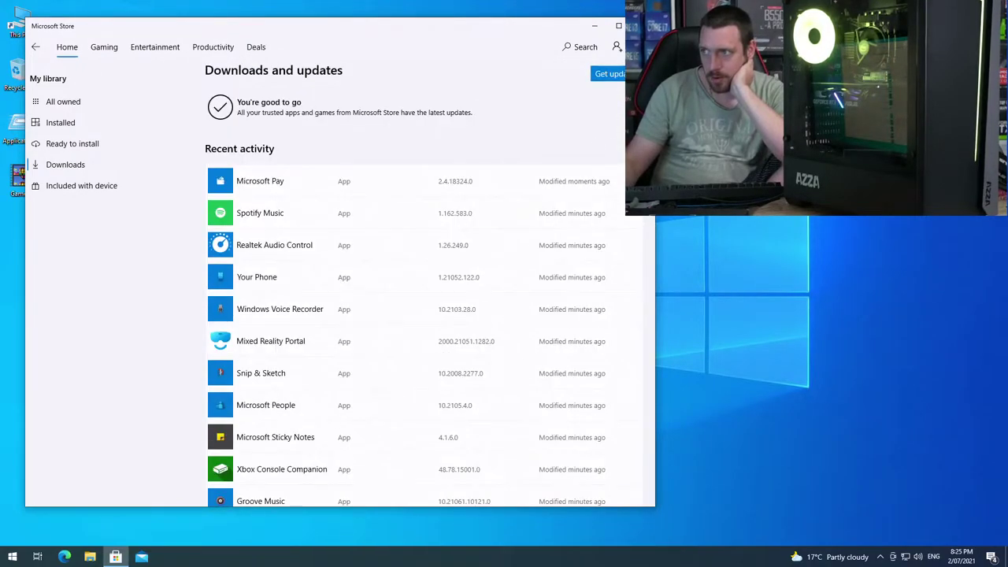
click(641, 26)
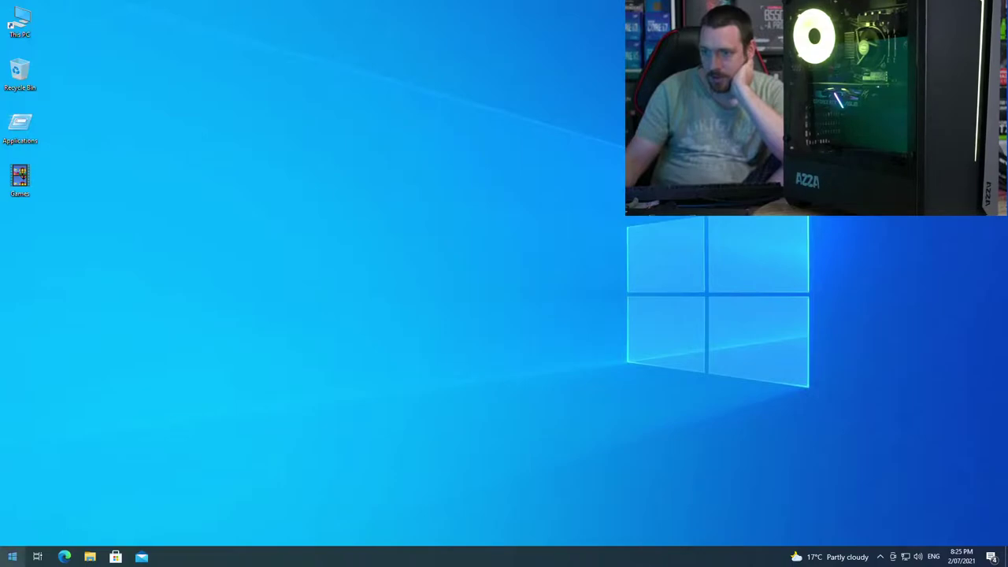
Step: Launch Superposition Benchmark from the desktop's Applications folder
click(12, 561)
scroll(68, 409, down, 2)
click(524, 398)
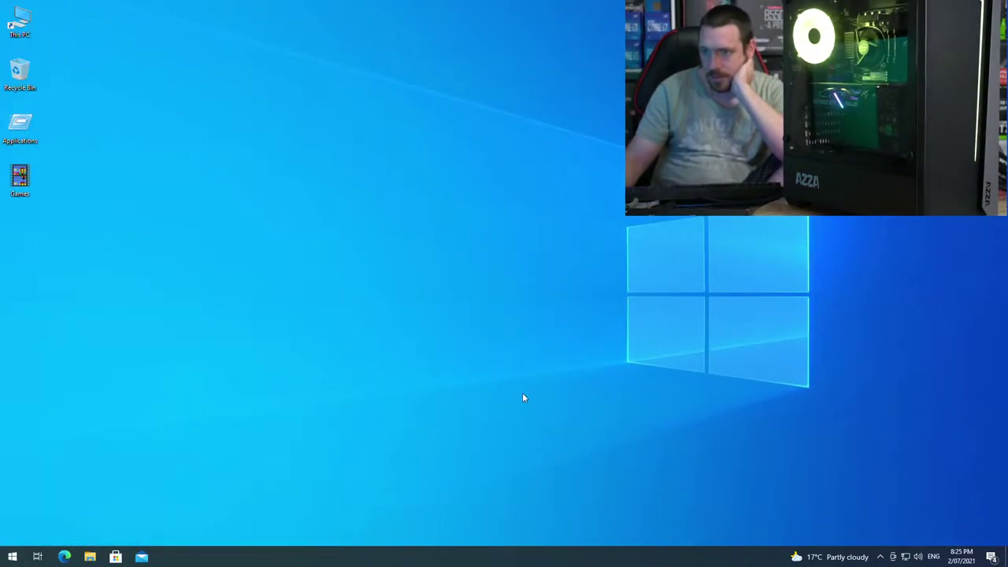
double_click(28, 120)
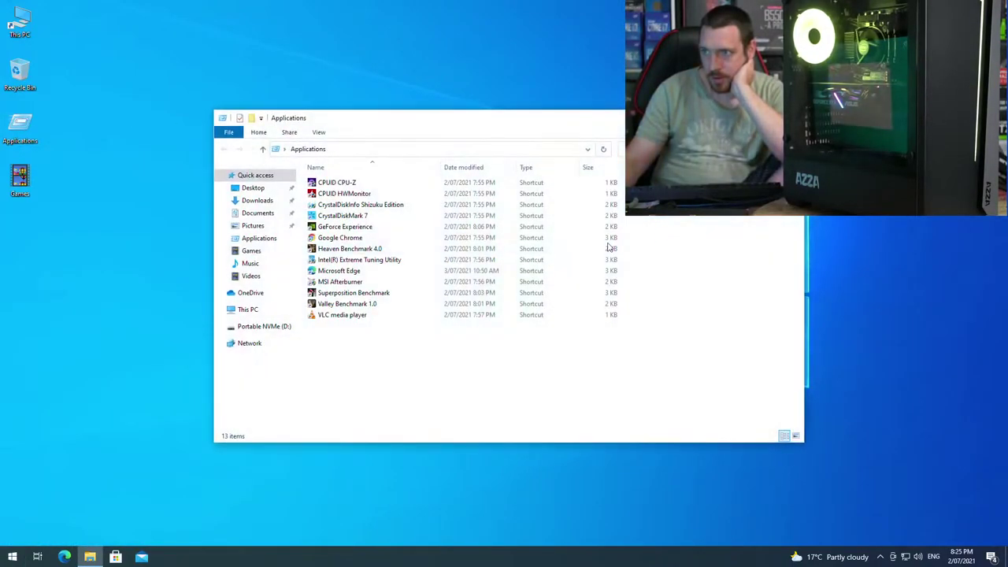
click(370, 293)
key(Return)
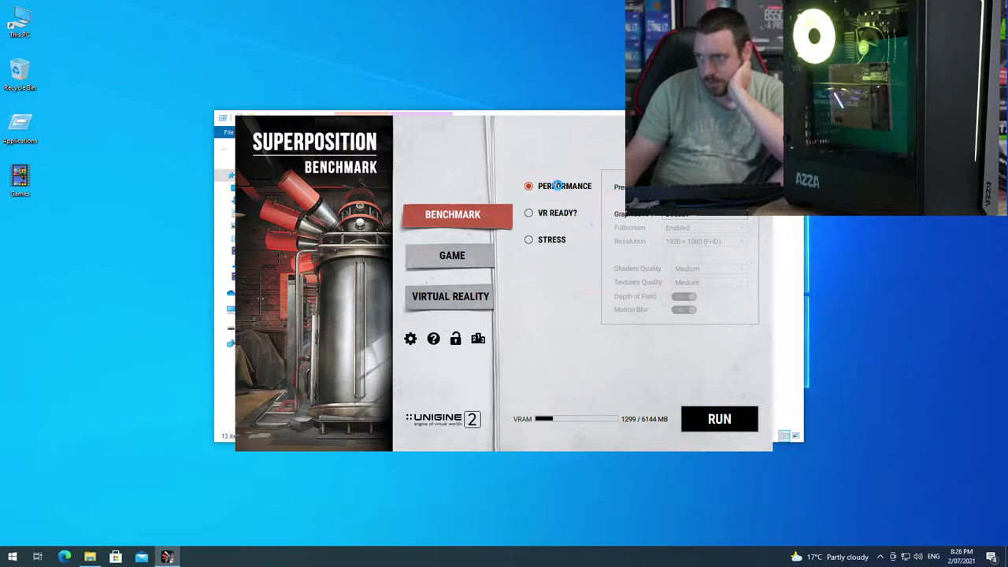
Step: Choose the 4K Optimized preset (3840 × 2160) and start the benchmark run
click(704, 215)
click(684, 253)
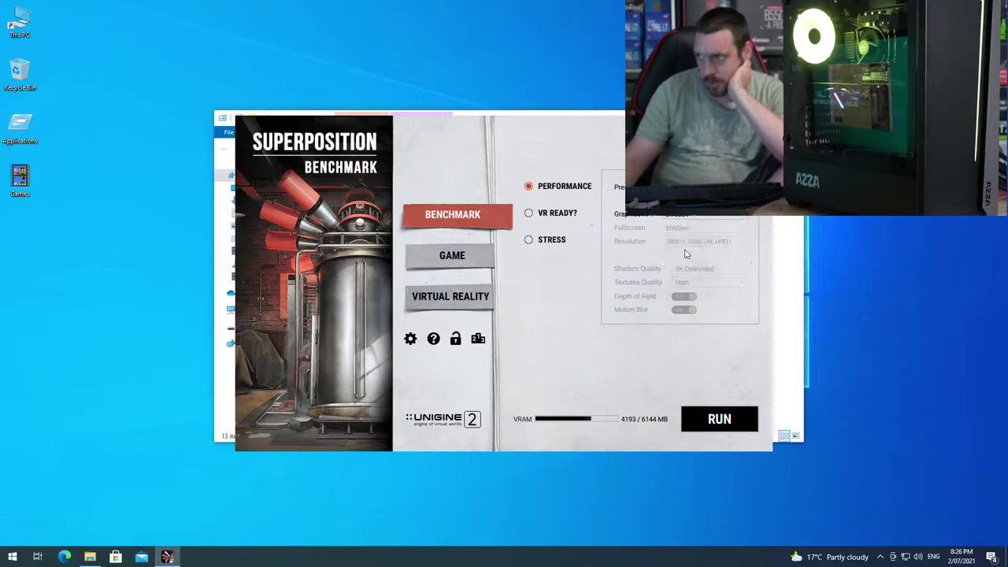
click(719, 420)
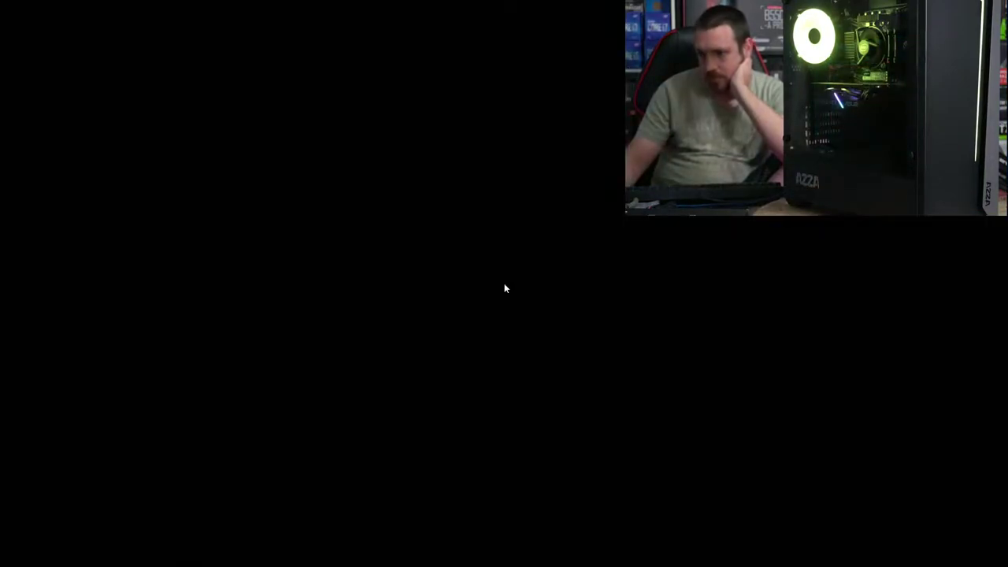